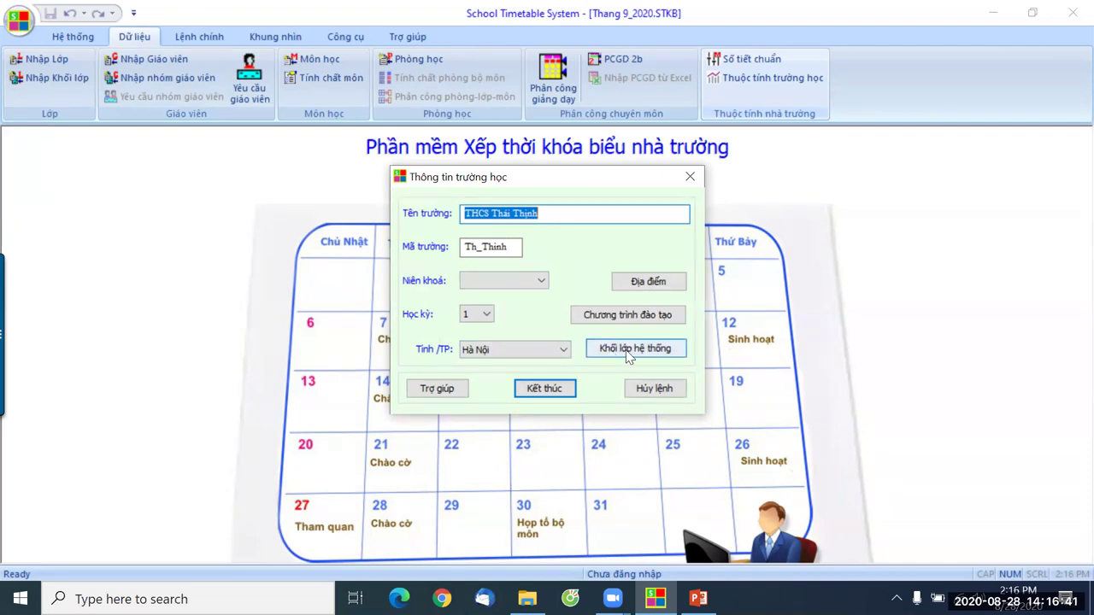
Show the system grade levels, which already list Khoi 6, 7, 8 and 9.
left_click(628, 350)
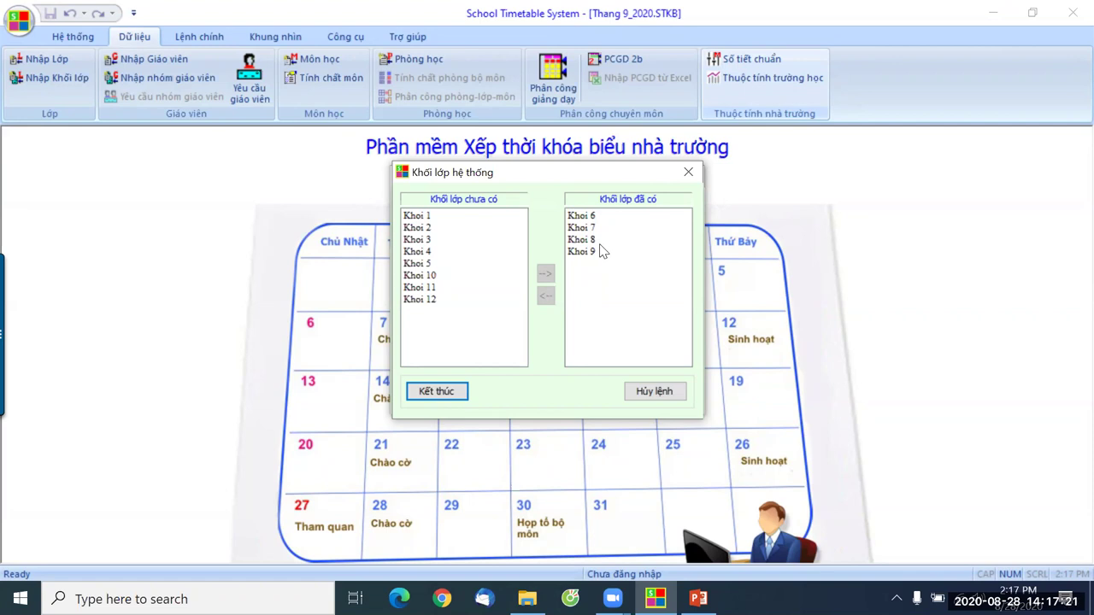
Move Khoi 1 and Khoi 2 into the included grades, then cancel the grade-levels dialog.
left_click(417, 217)
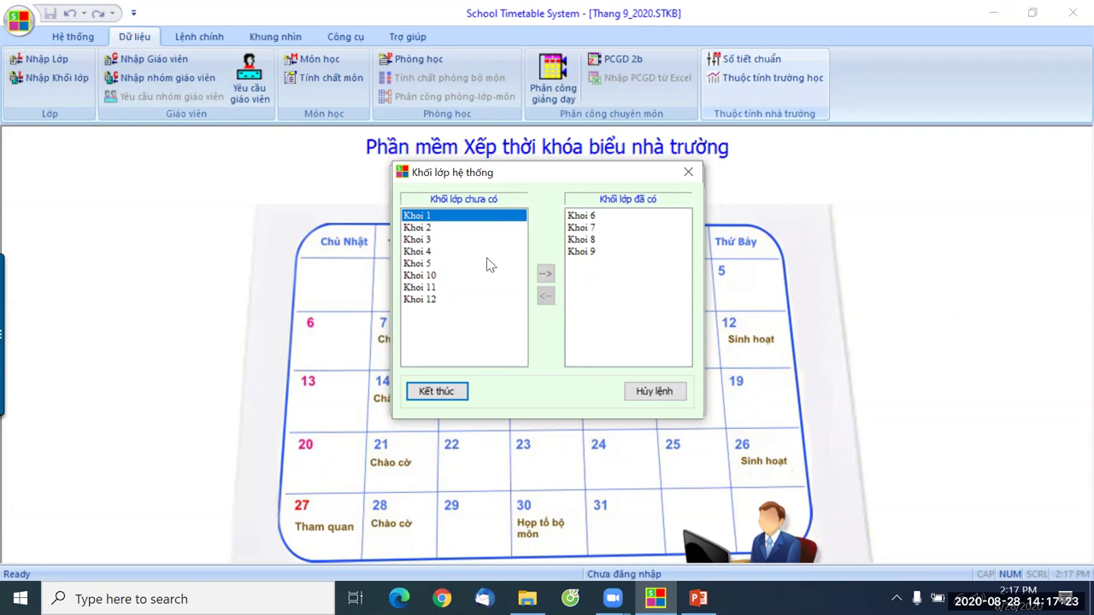
left_click(546, 274)
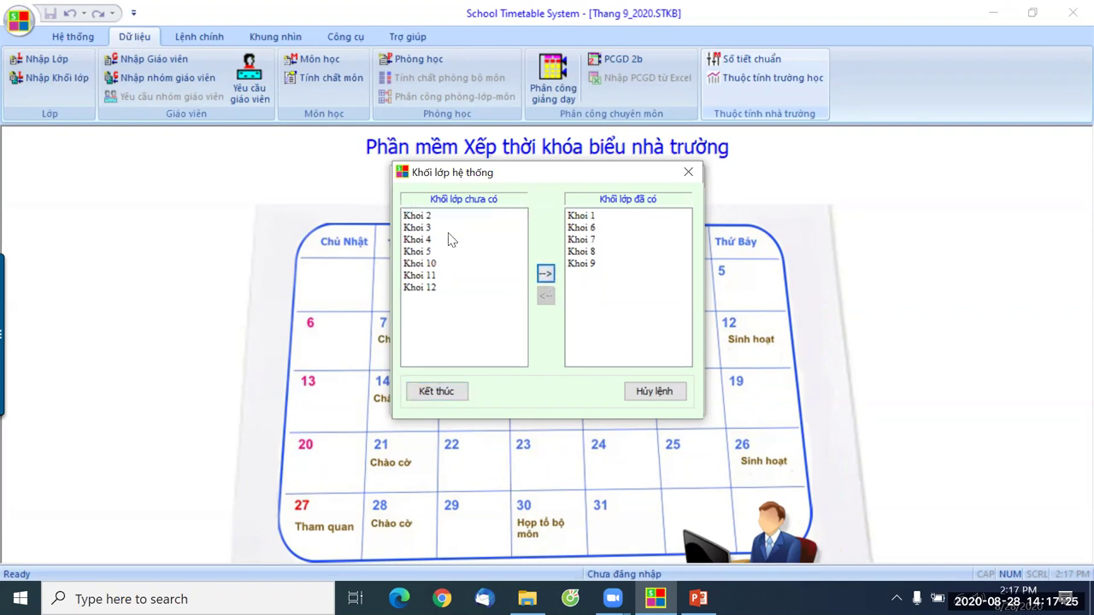
left_click(417, 218)
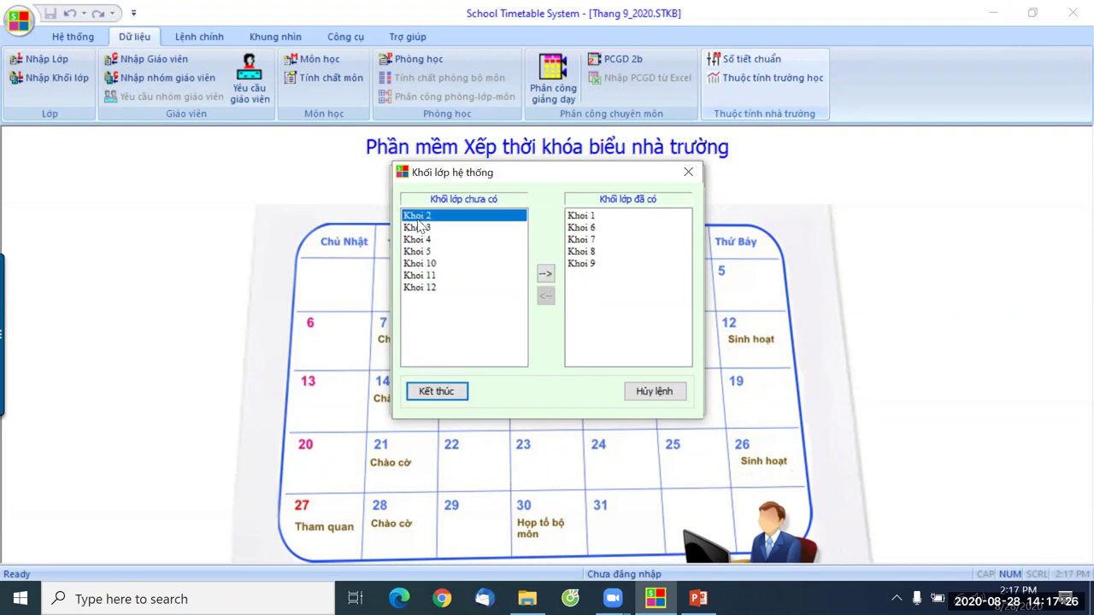
left_click(545, 273)
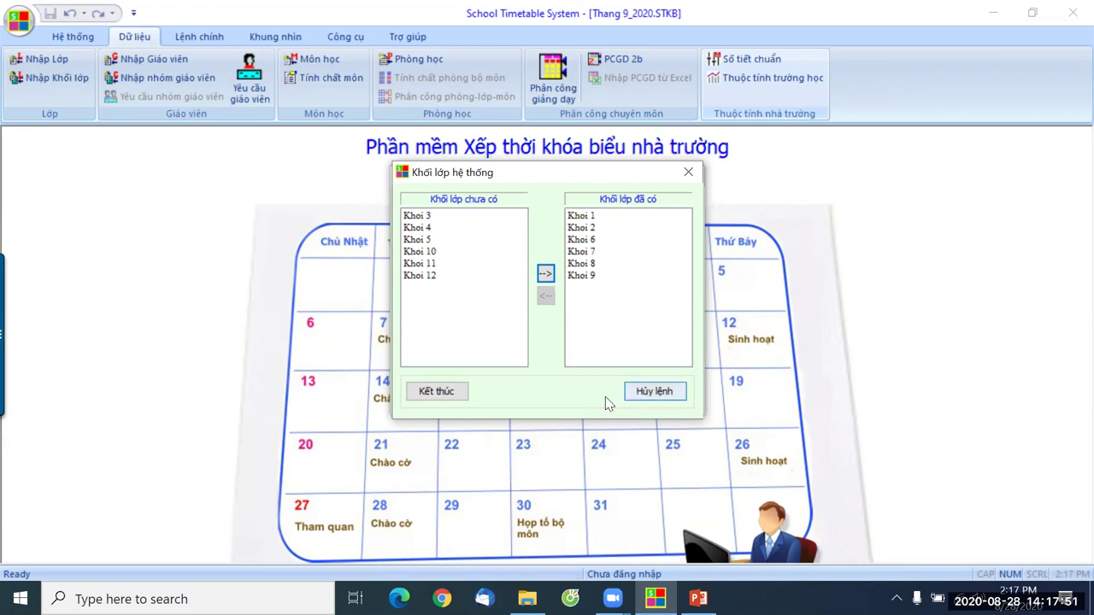
left_click(669, 395)
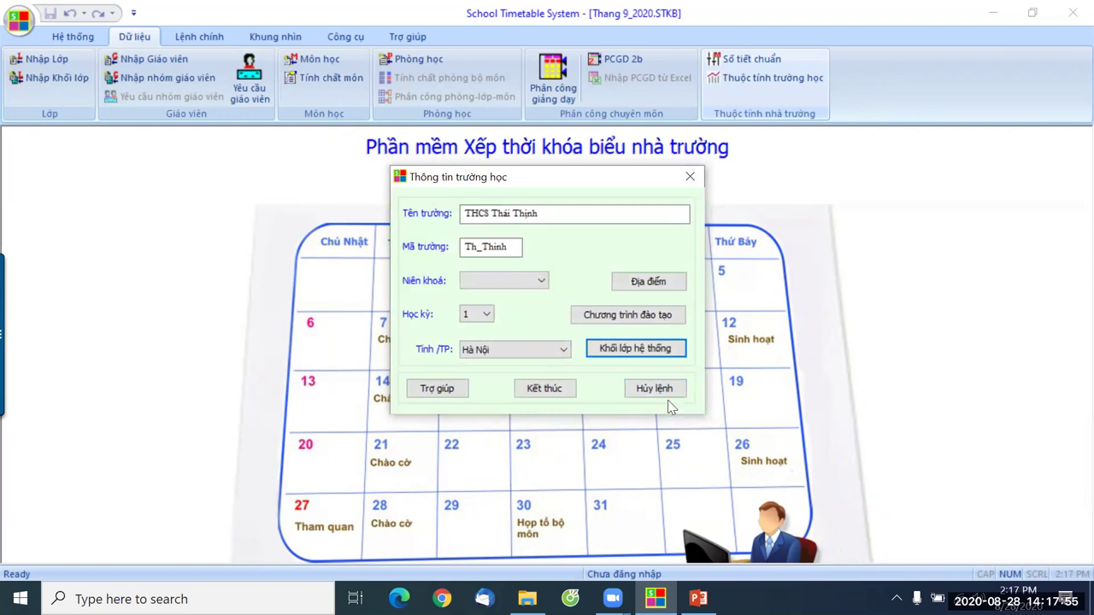
Enter Xã Hòa Vang as the first school location.
left_click(660, 287)
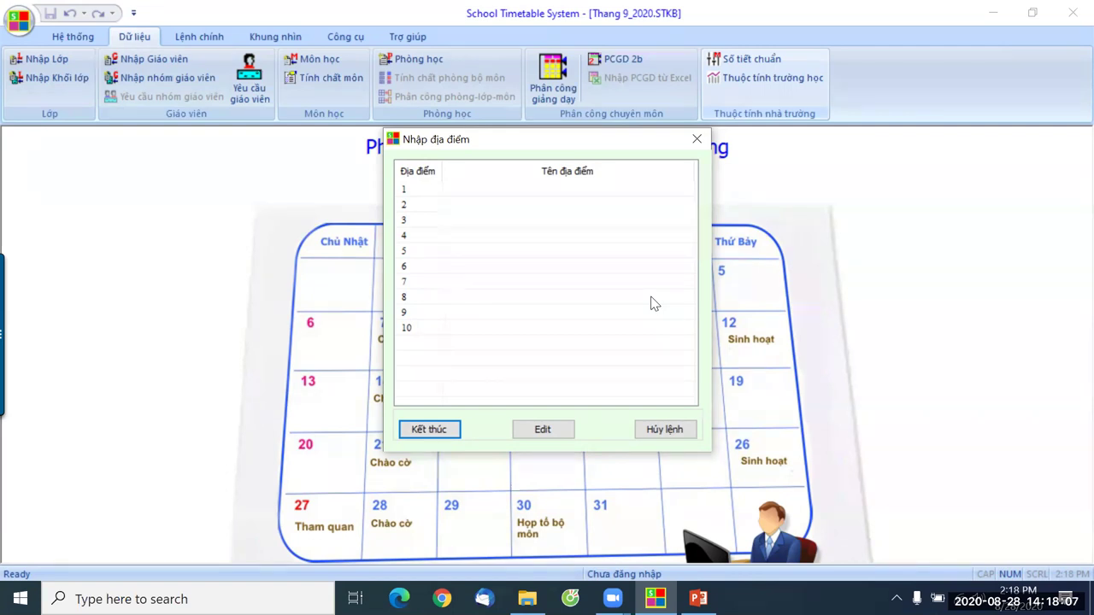
left_click(537, 190)
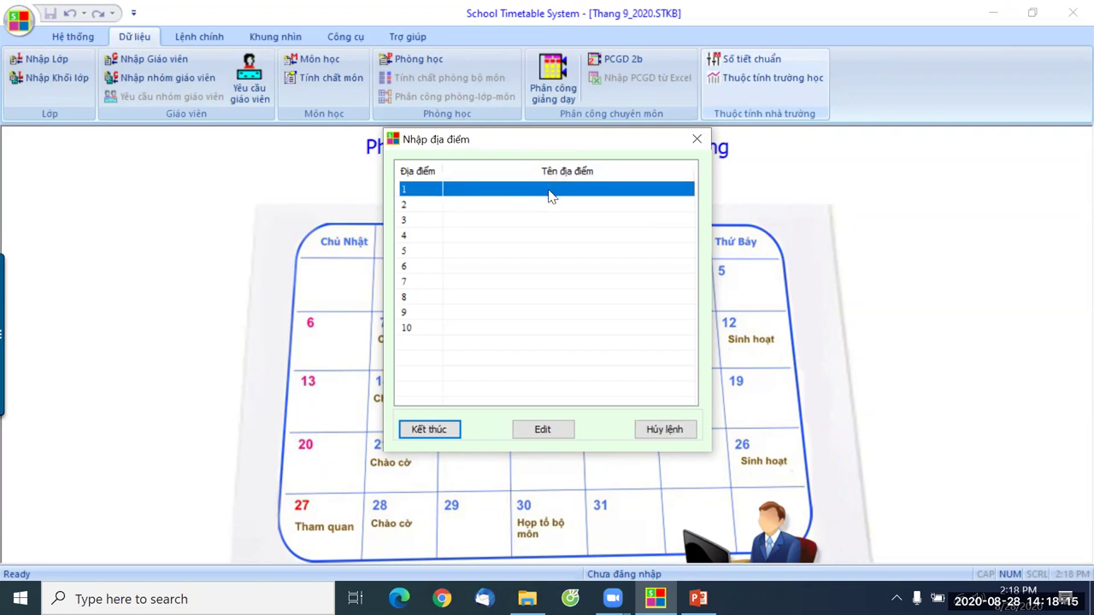
left_click(551, 193)
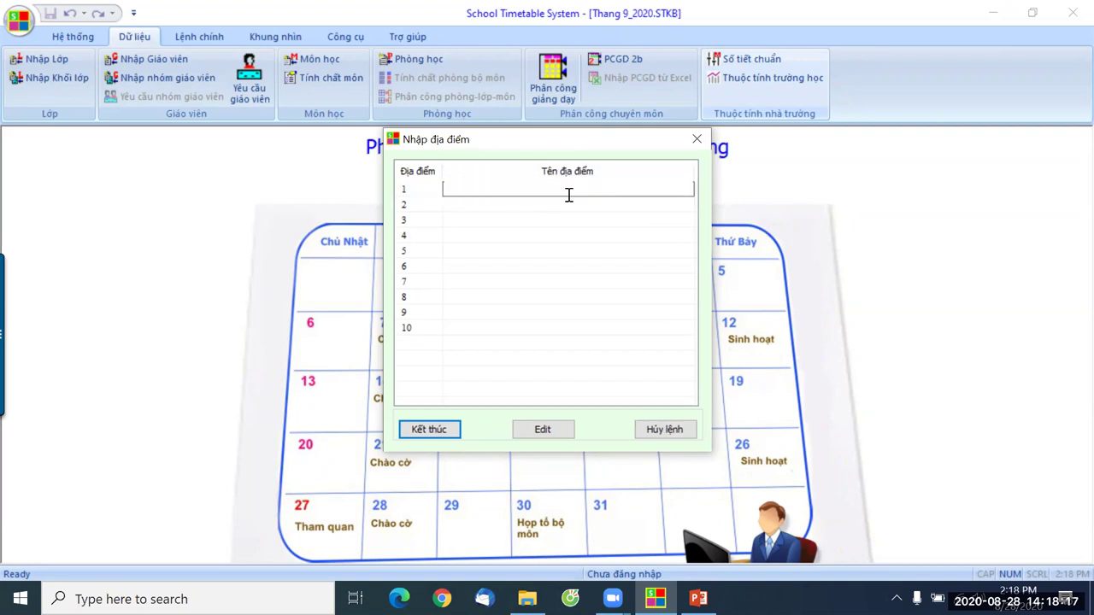
type("Xã ")
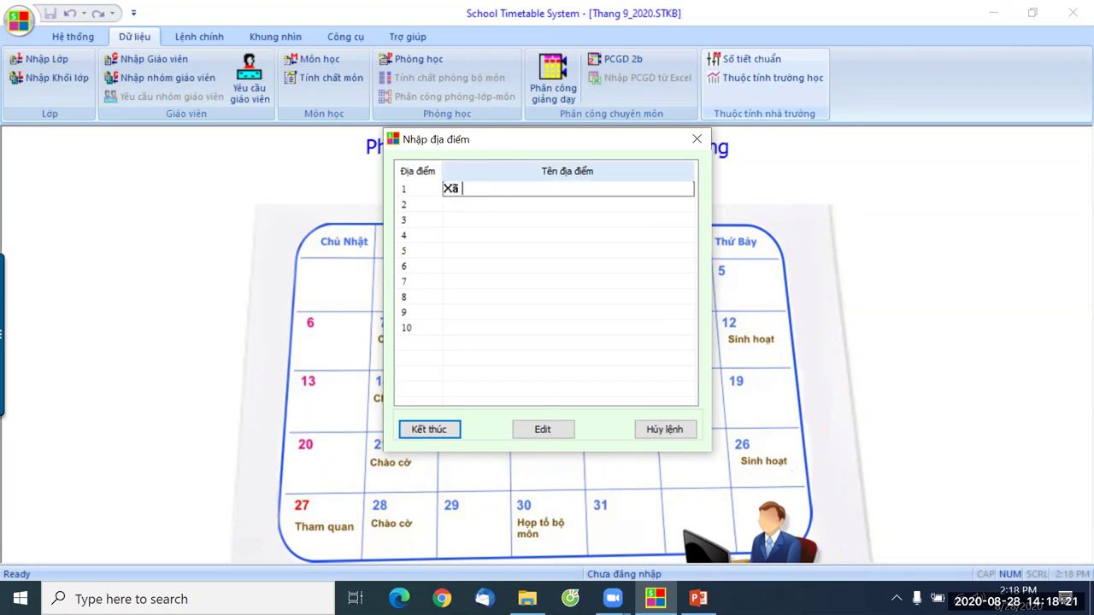
type("Hòa Vang")
key("Return")
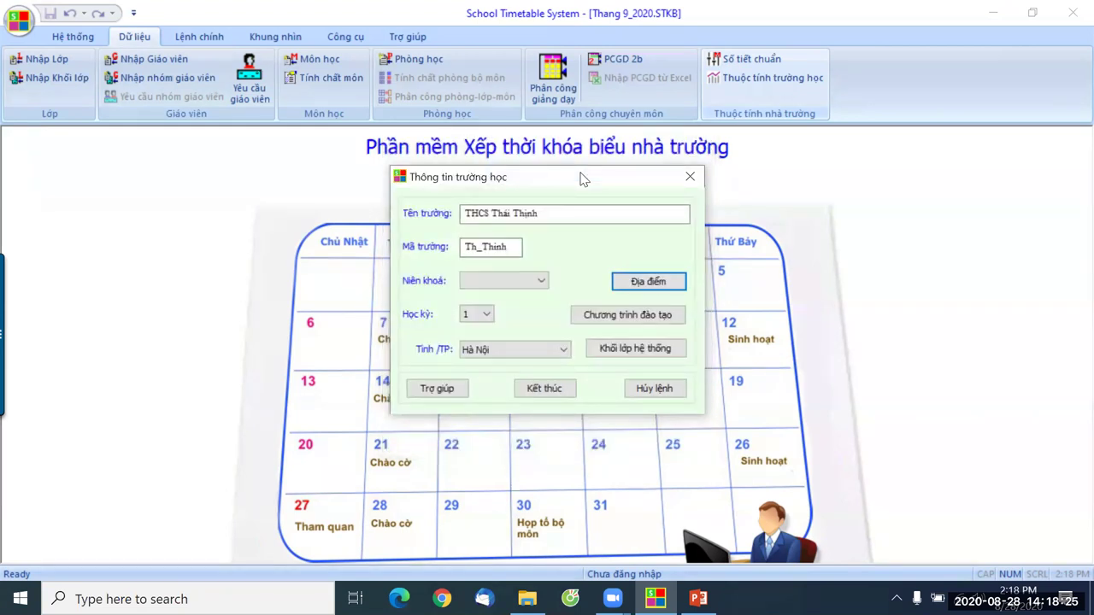
Add Xã A as the second location beneath Xã Hòa Vang.
left_click(672, 275)
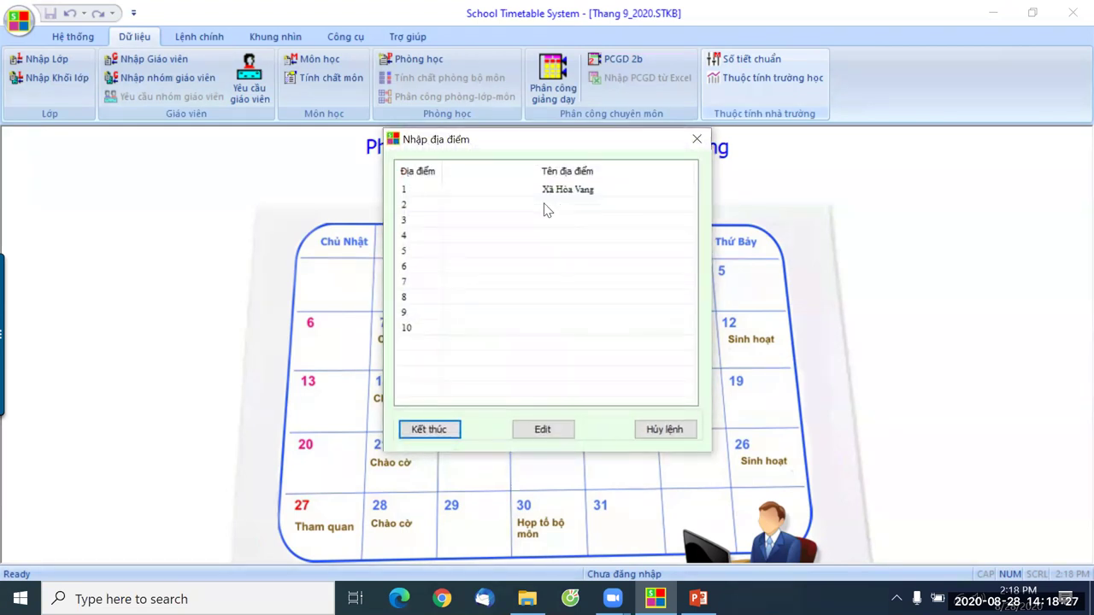
left_click(488, 207)
left_click(490, 205)
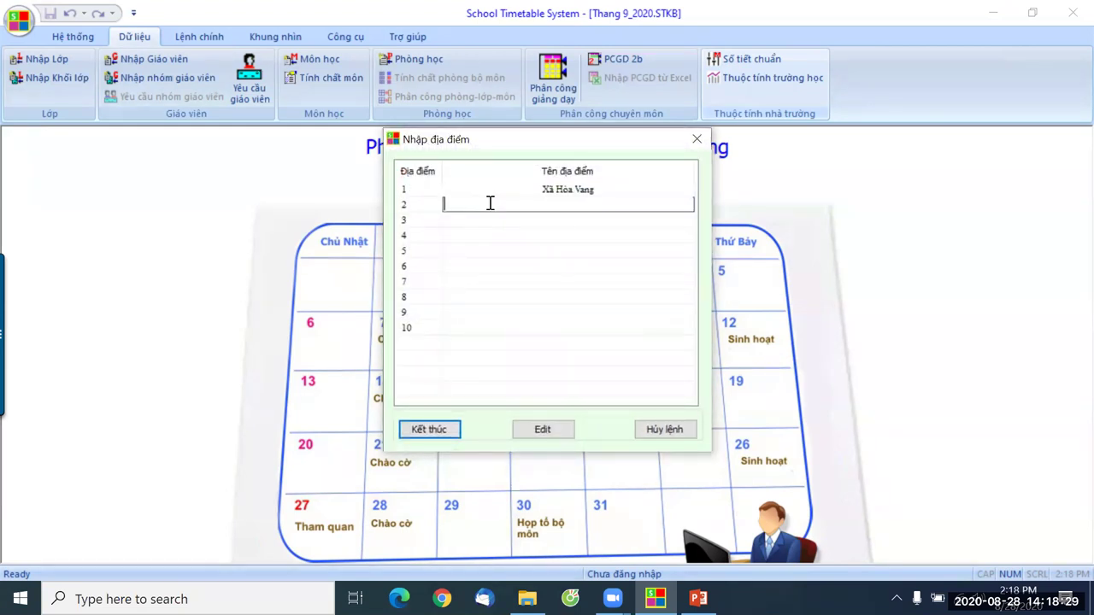
type("Xã A")
left_click(532, 219)
left_click(542, 207)
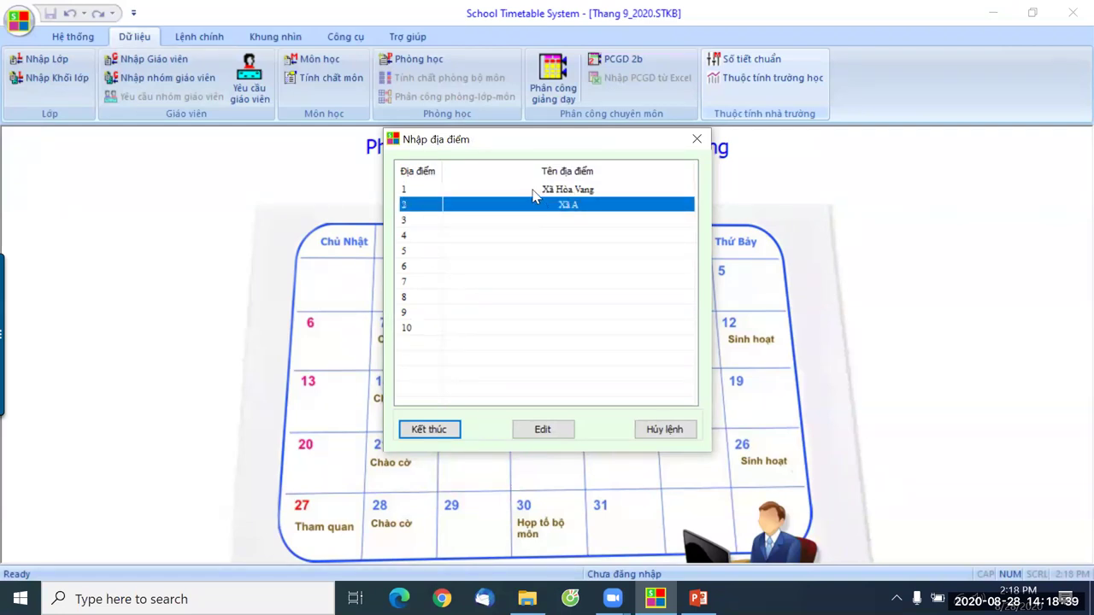
left_click(536, 190)
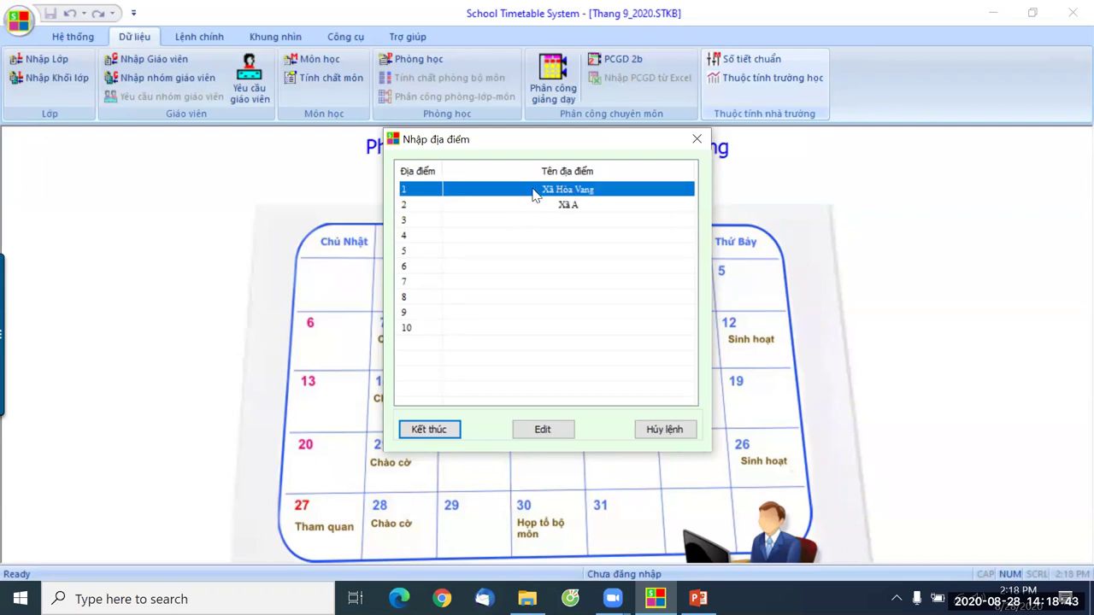
Close the Nhập địa điểm dialog, keeping Xã Hòa Vang and Xã A as locations.
left_click(533, 205)
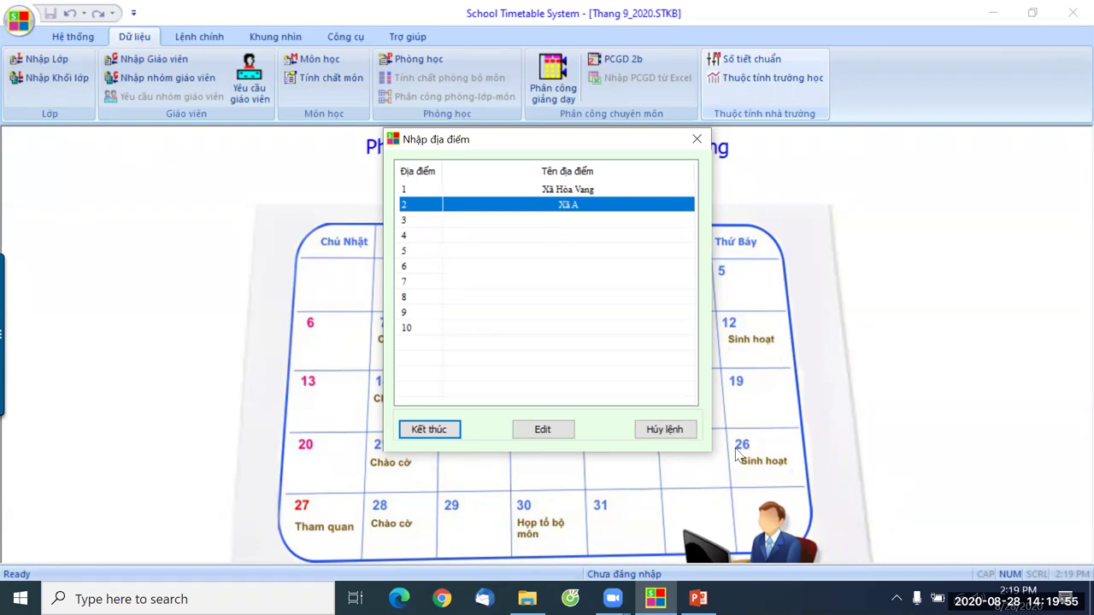
left_click(658, 435)
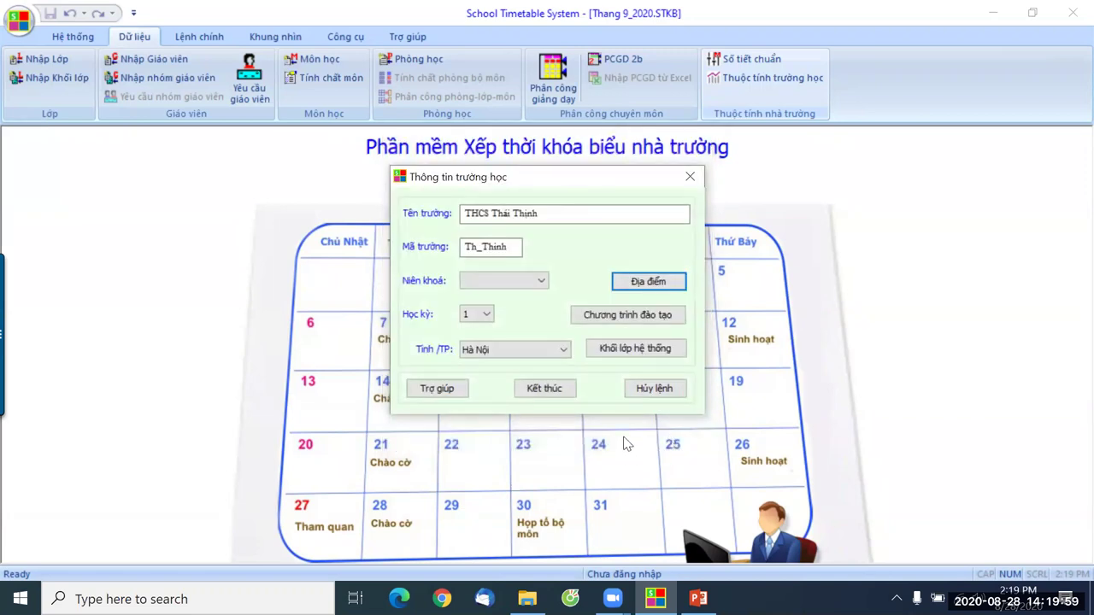
Close the school information form, review PowerPoint slide 19, and return to the timetable window.
left_click(654, 389)
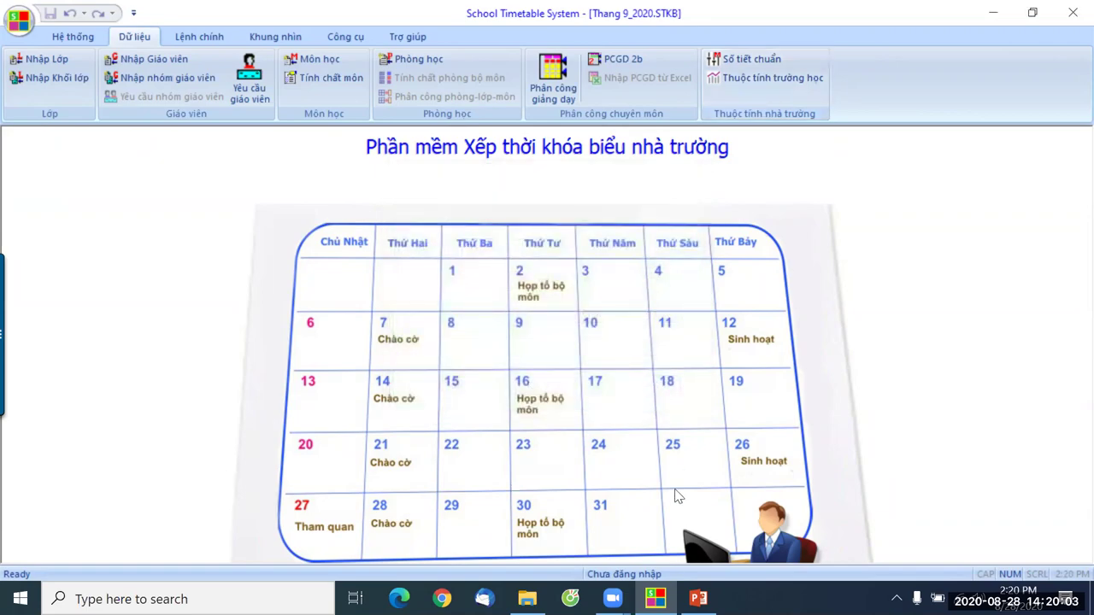
left_click(698, 598)
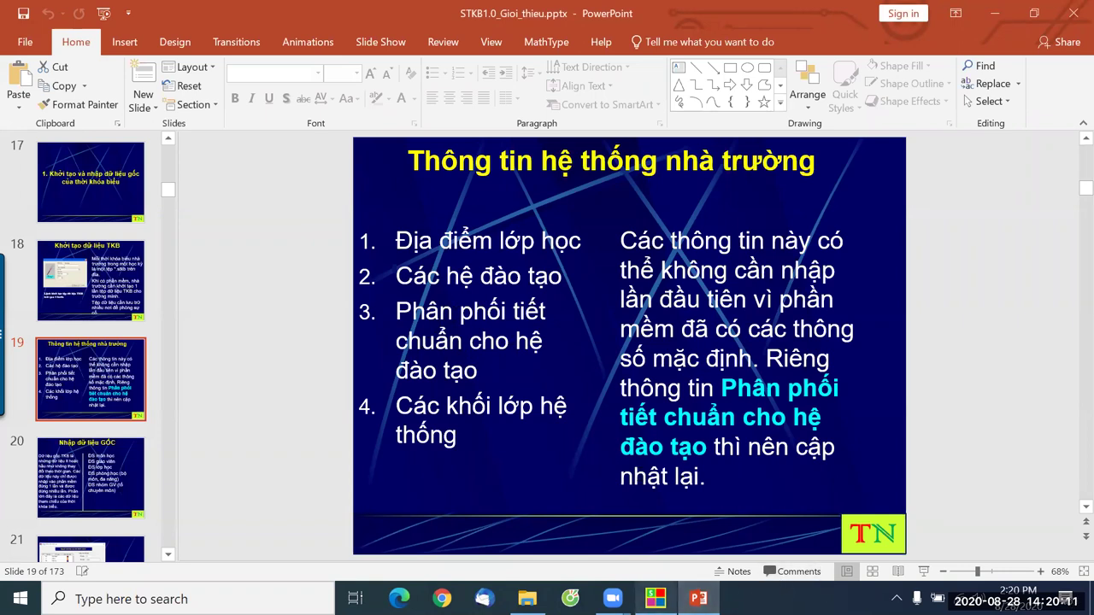
left_click(656, 598)
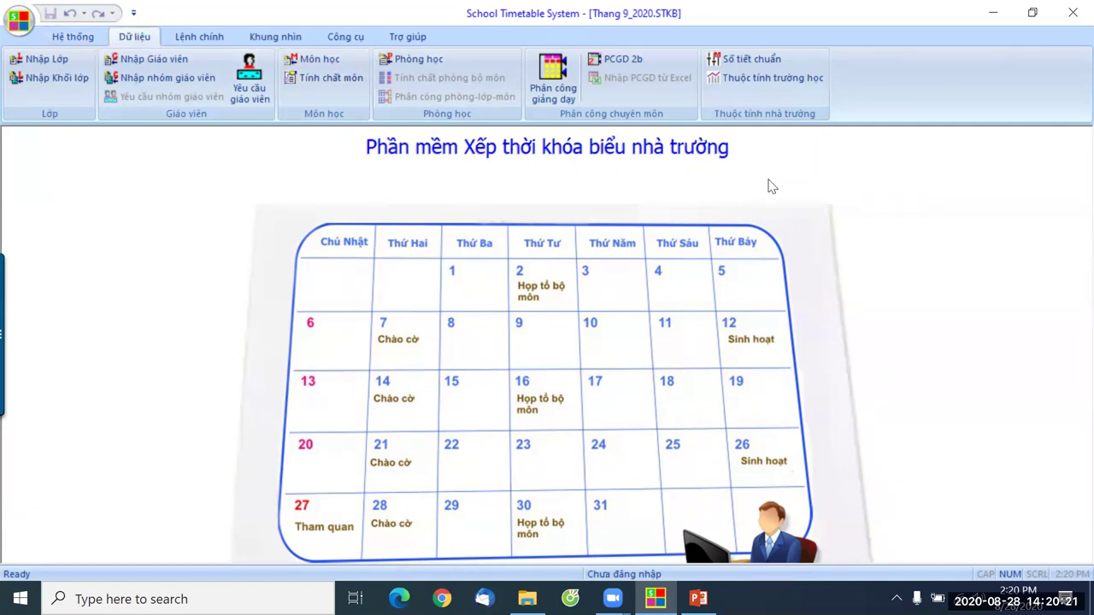
left_click(745, 61)
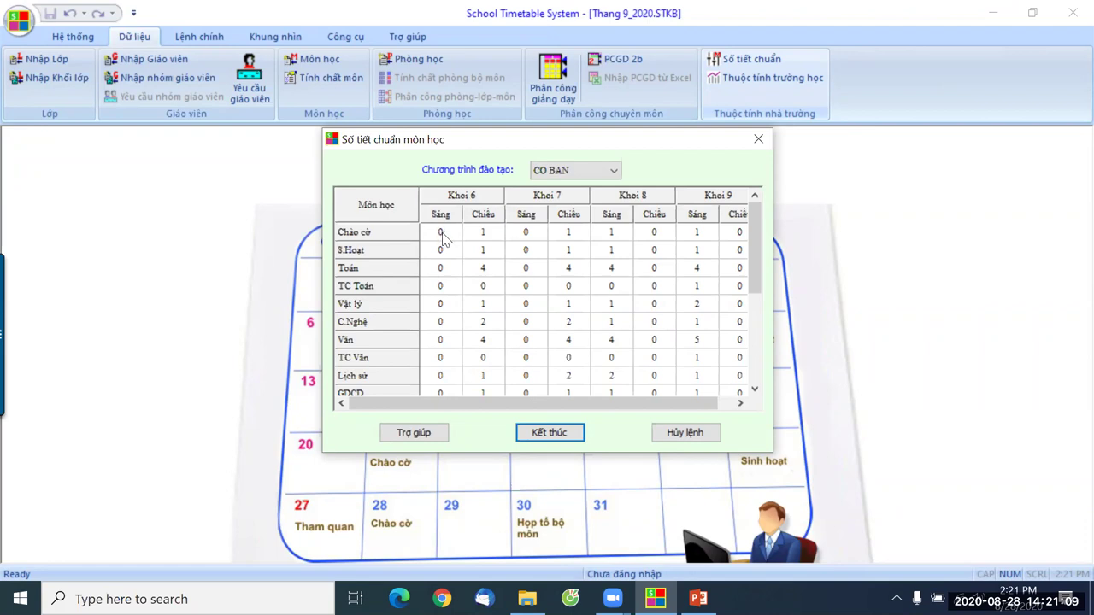
left_click(442, 236)
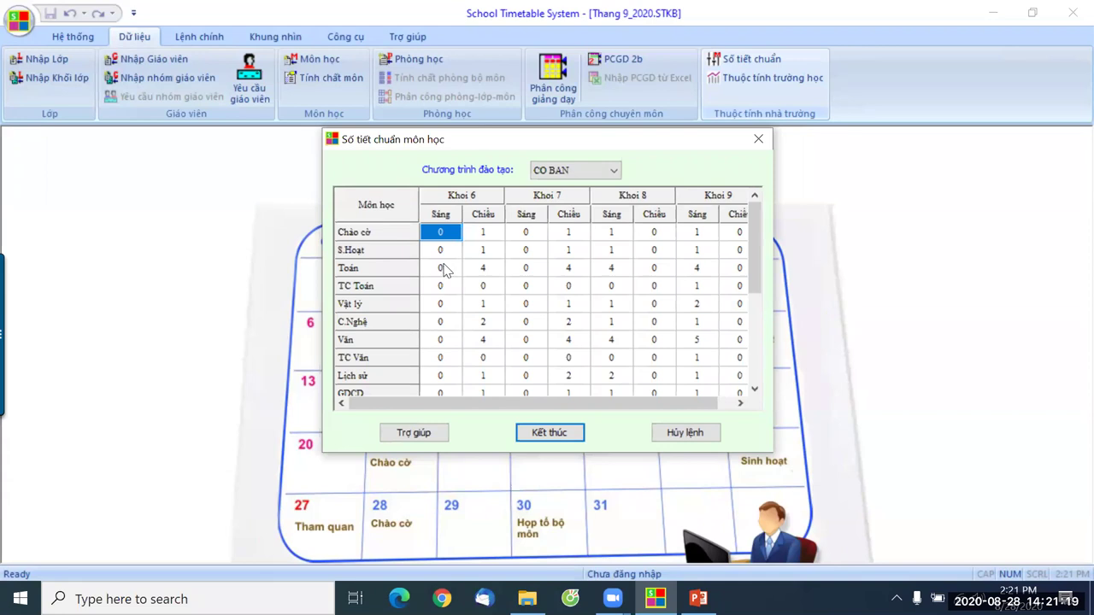
left_click(483, 270)
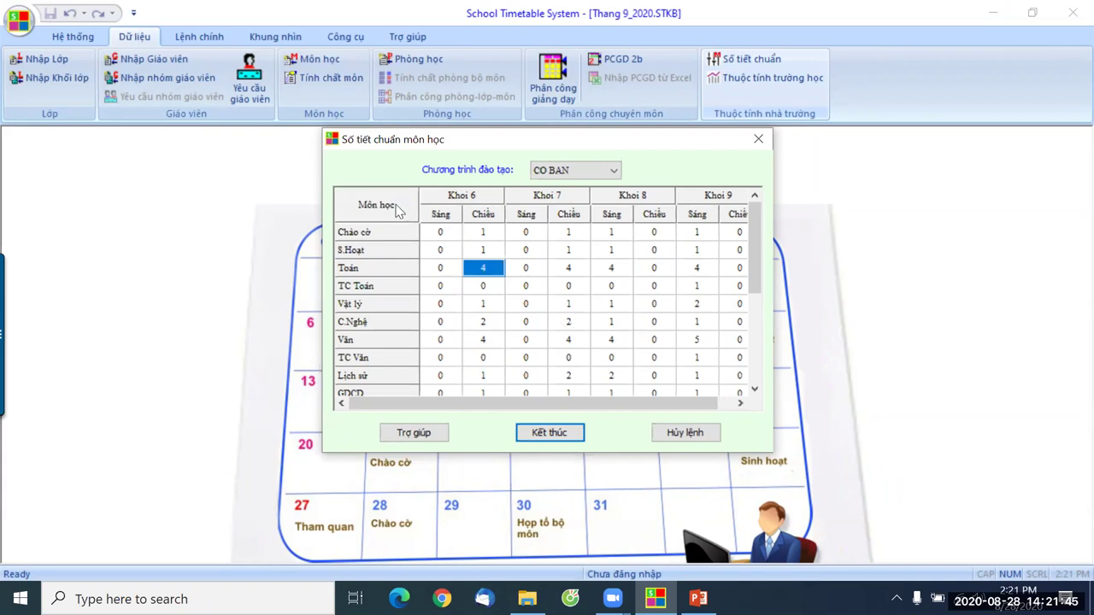
left_click(688, 432)
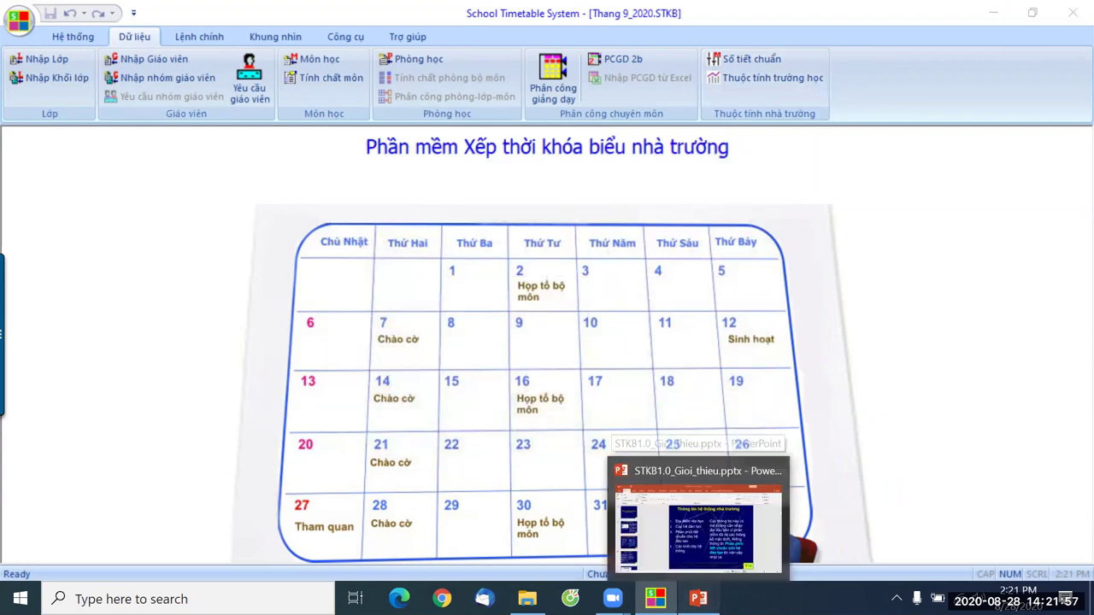
In PowerPoint, go to slide 20, Nhập dữ liệu GỐC, on core data entry.
left_click(699, 598)
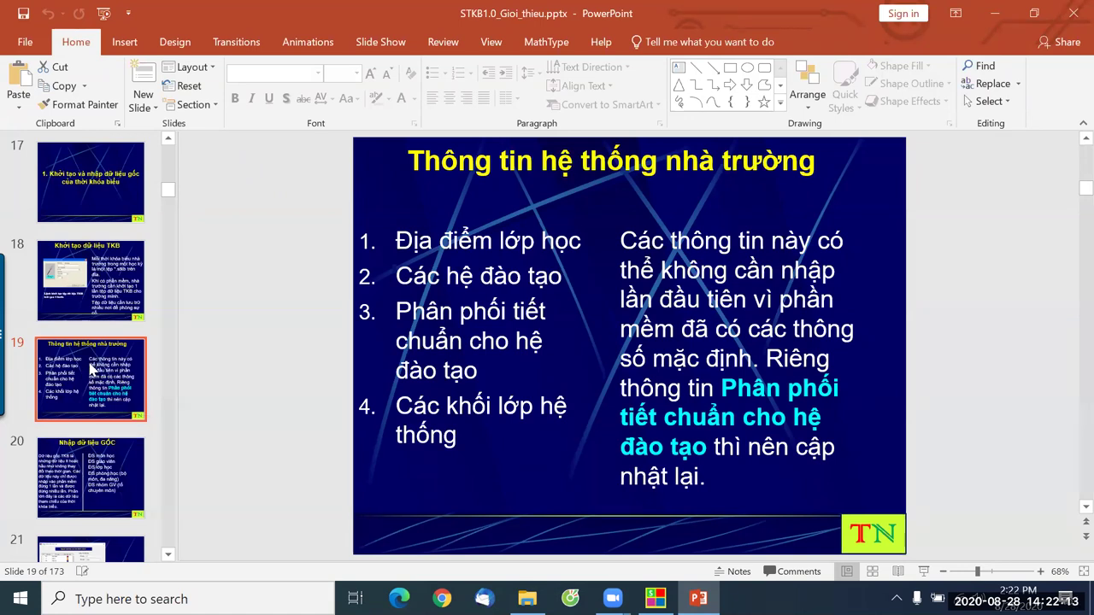
left_click(124, 449)
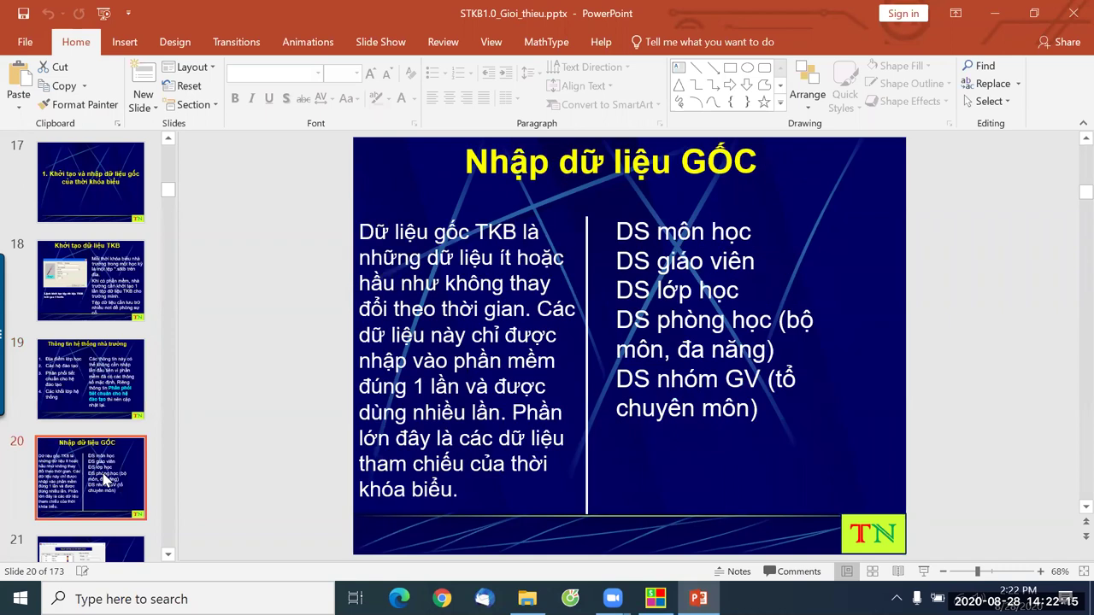
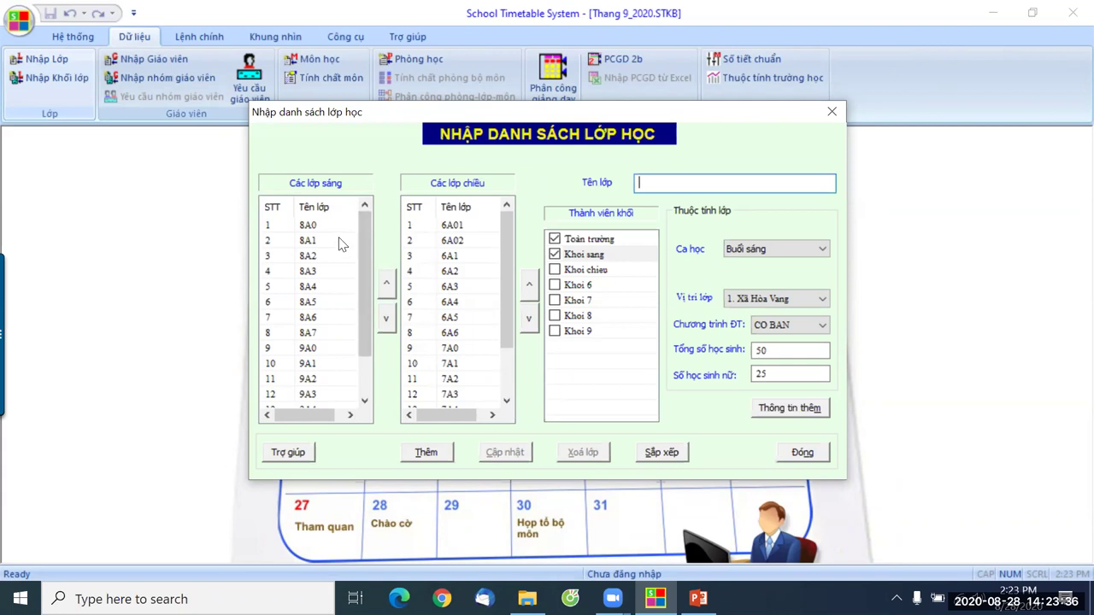
Change class 8A1's Ca học session to Cả ngày, ticking both Khoi sang and Khoi chieu.
left_click(309, 243)
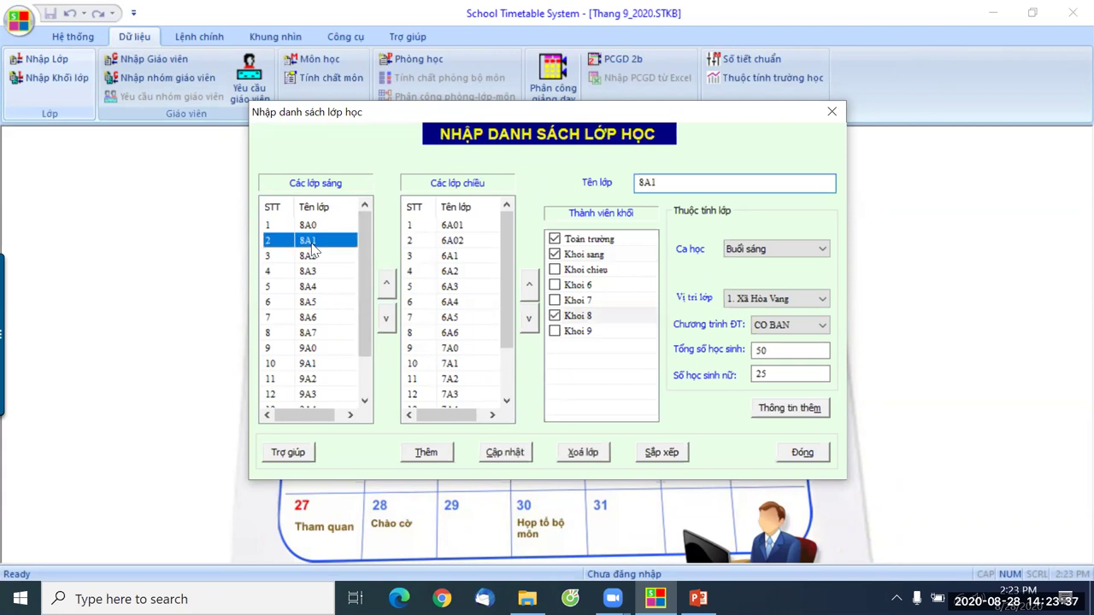
left_click(779, 246)
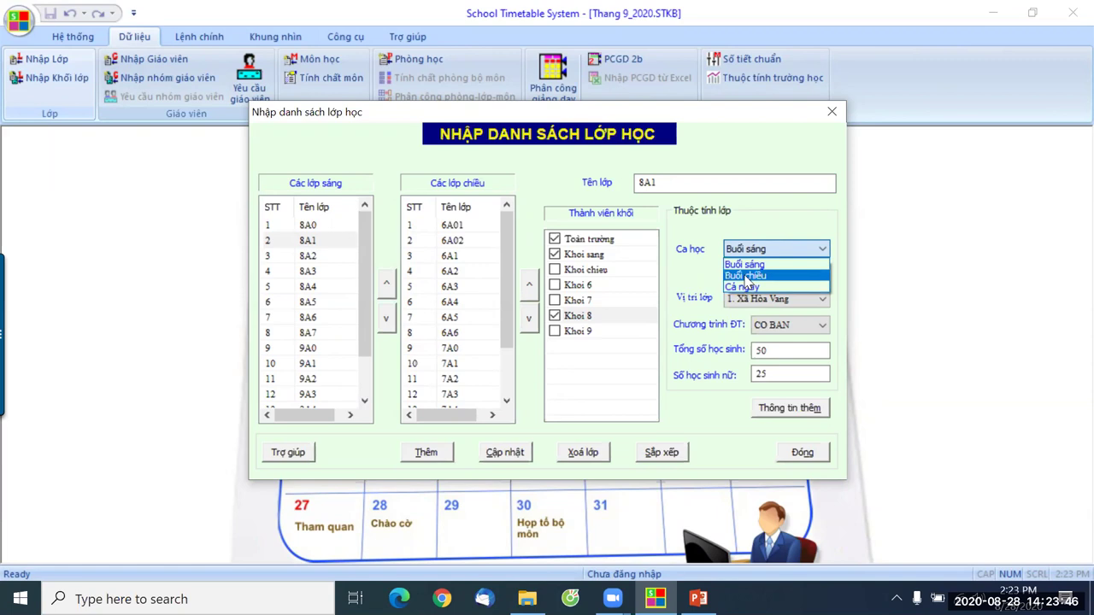
left_click(746, 266)
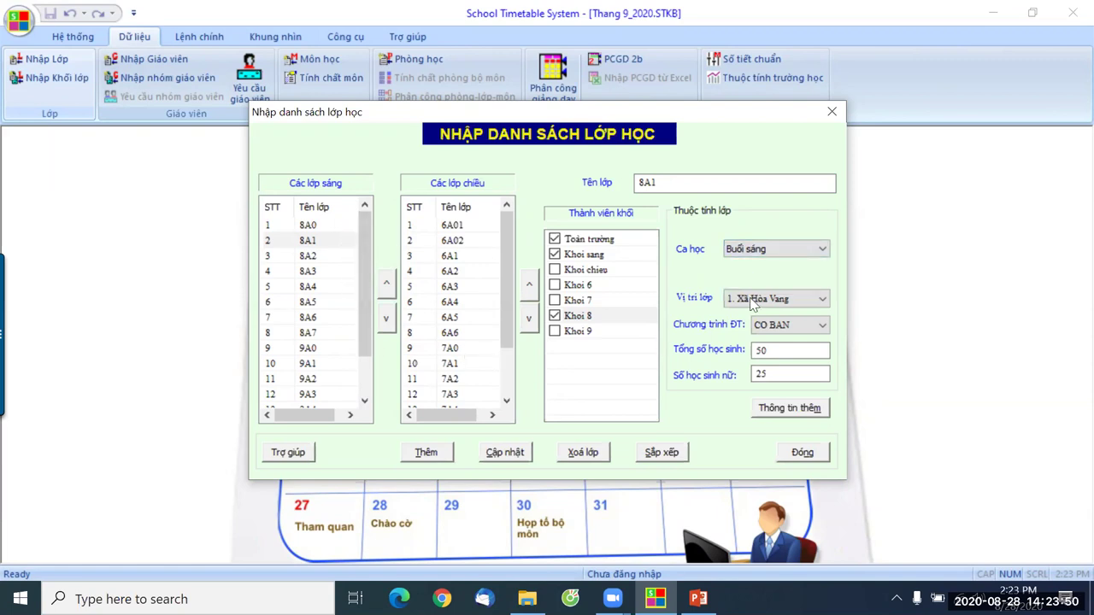
left_click(759, 253)
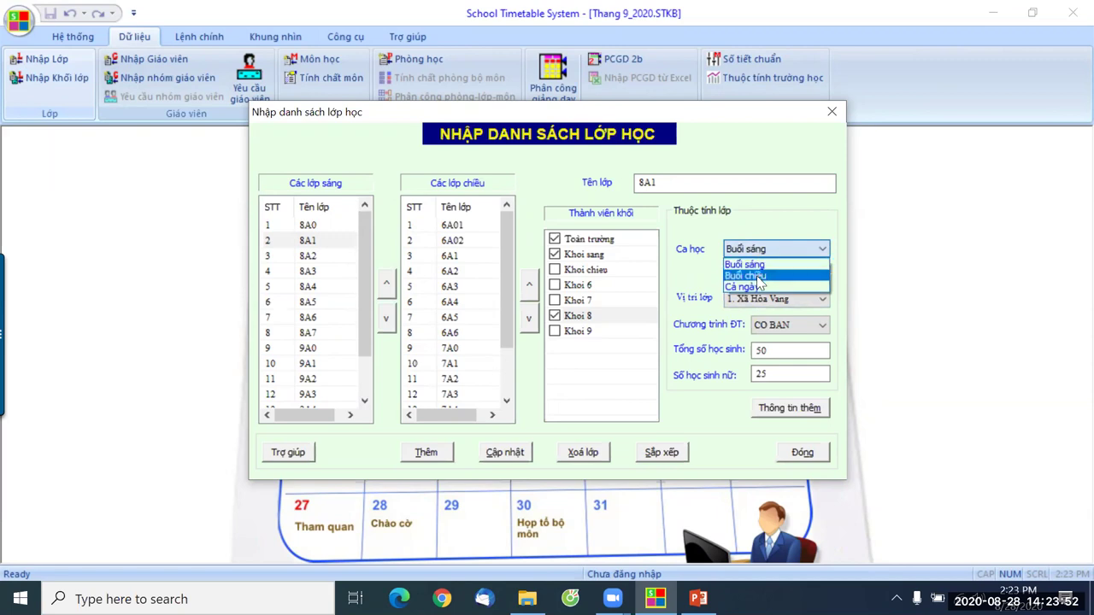
left_click(757, 276)
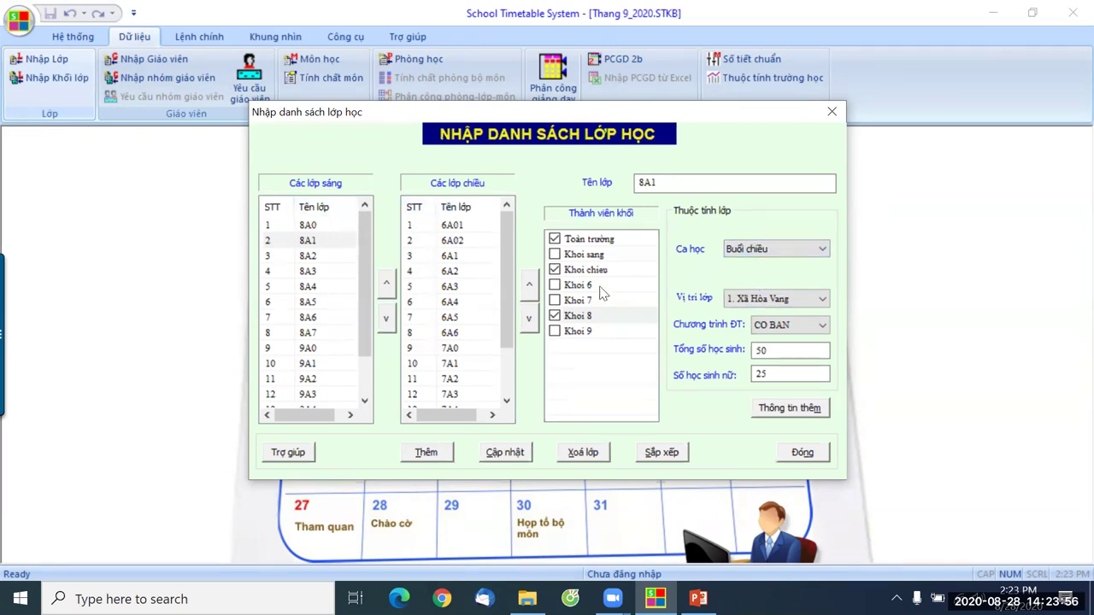
left_click(752, 251)
left_click(749, 291)
Toggle afternoon class 6A1's Khoi 6 membership, reselect 6A1, then close the class list.
left_click(448, 258)
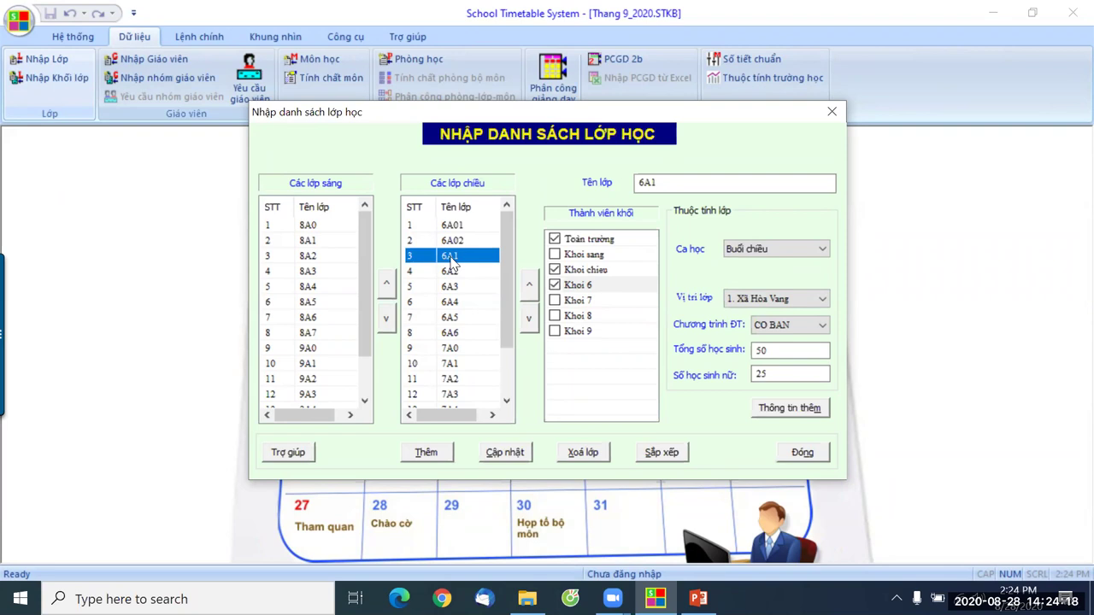
left_click(555, 285)
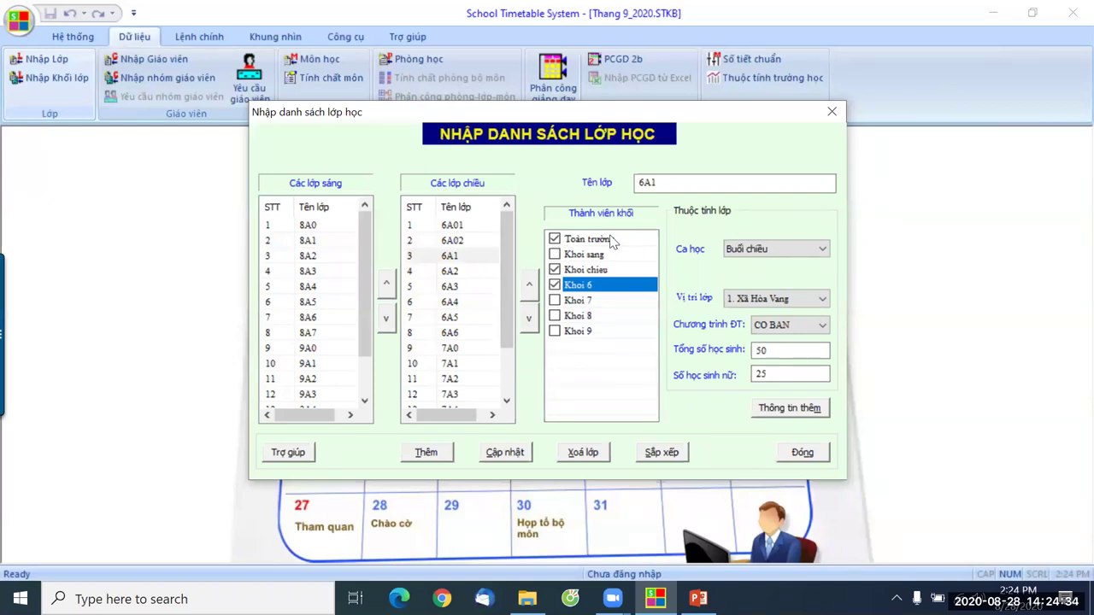
left_click(594, 154)
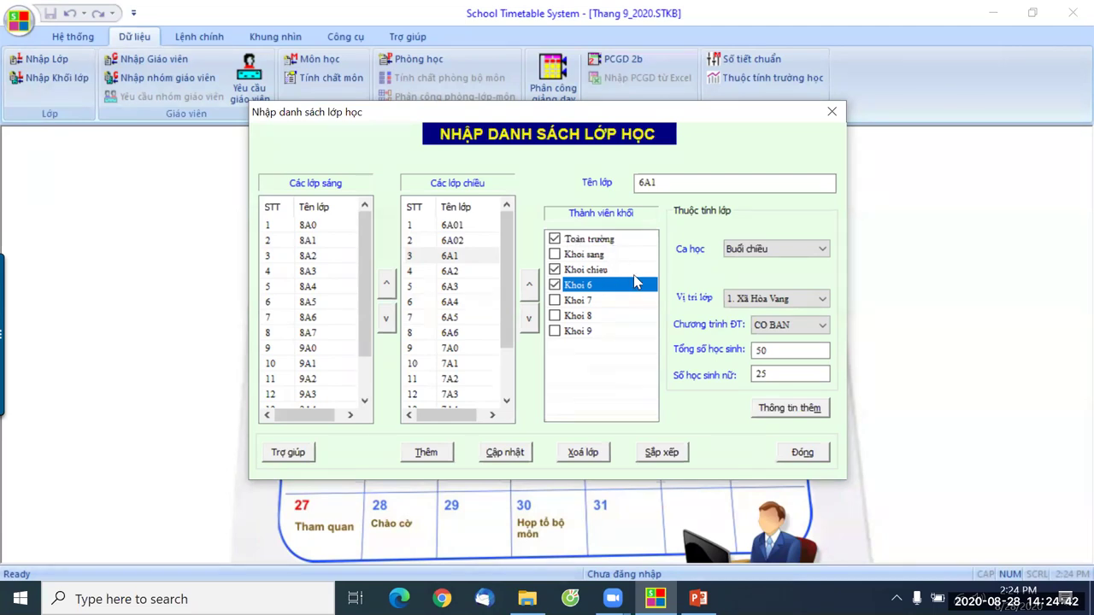
left_click(443, 259)
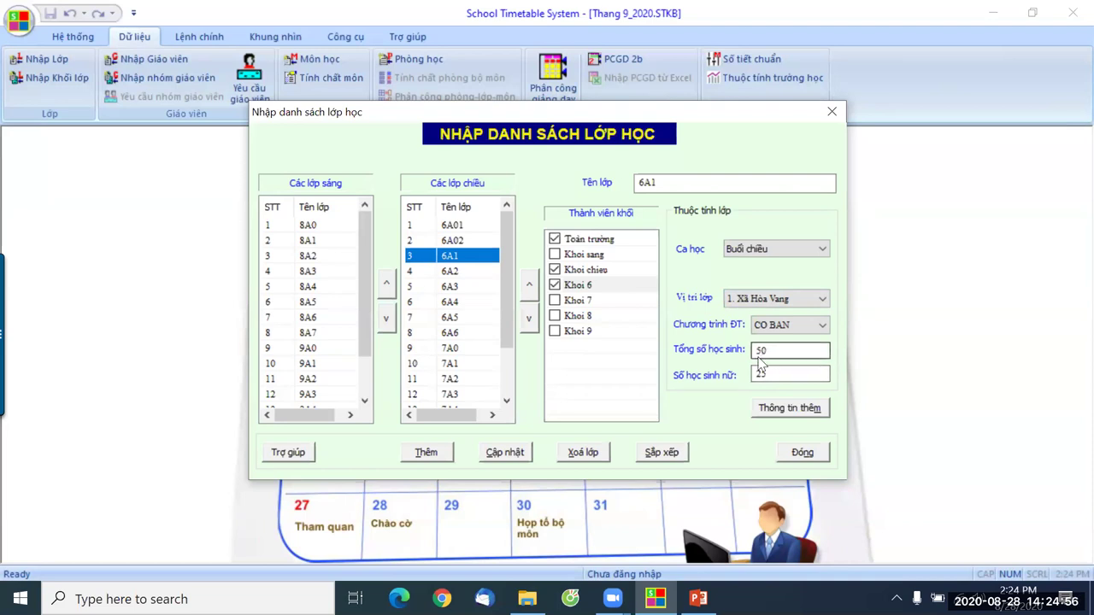
left_click(808, 456)
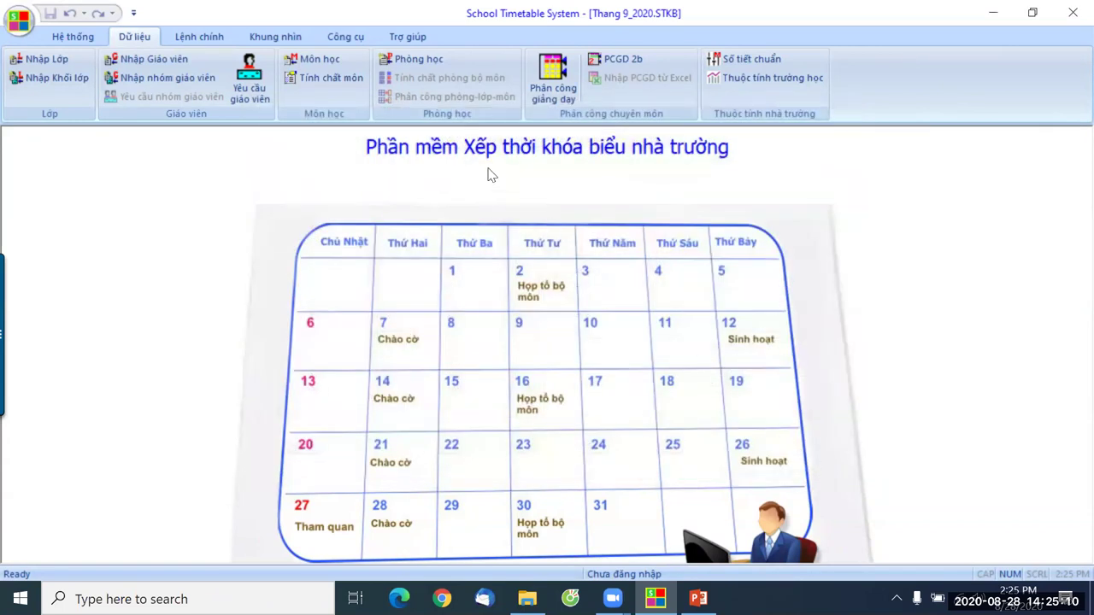
Bring up the Môn học subject list from the Dữ liệu ribbon.
left_click(324, 60)
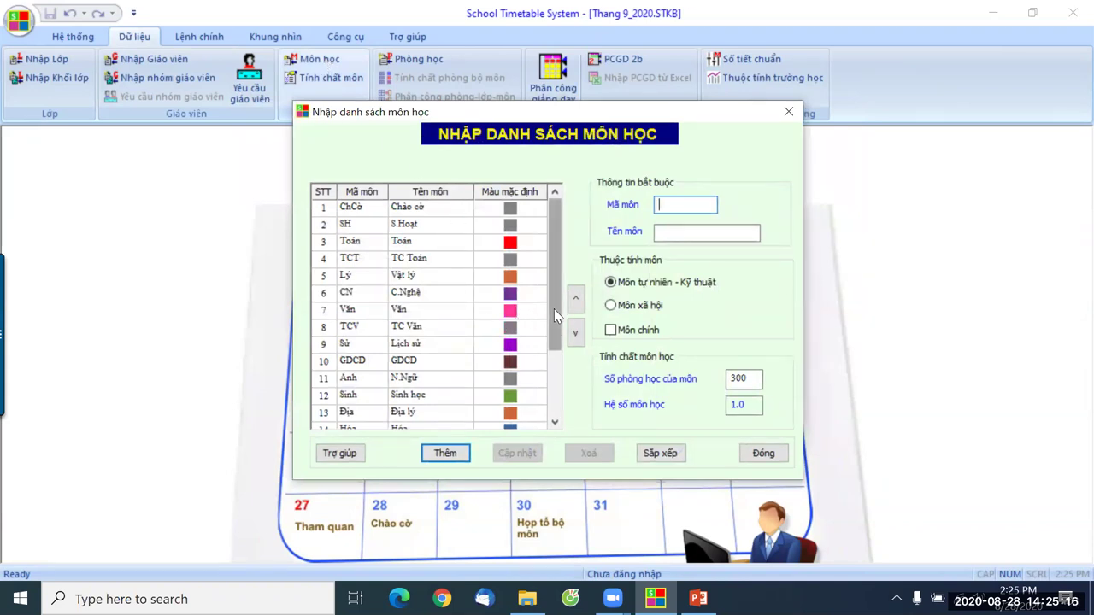
scroll(554, 332, "down", 2)
scroll(554, 323, "up", 2)
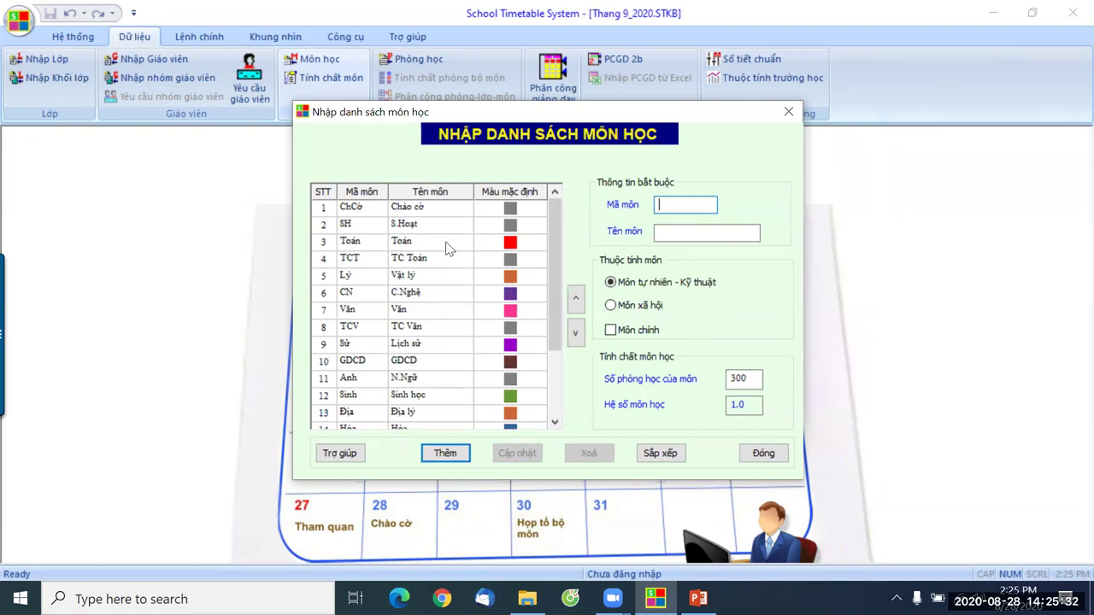
Delete the Chào cờ (ChCờ) subject and confirm the deletion.
left_click(412, 209)
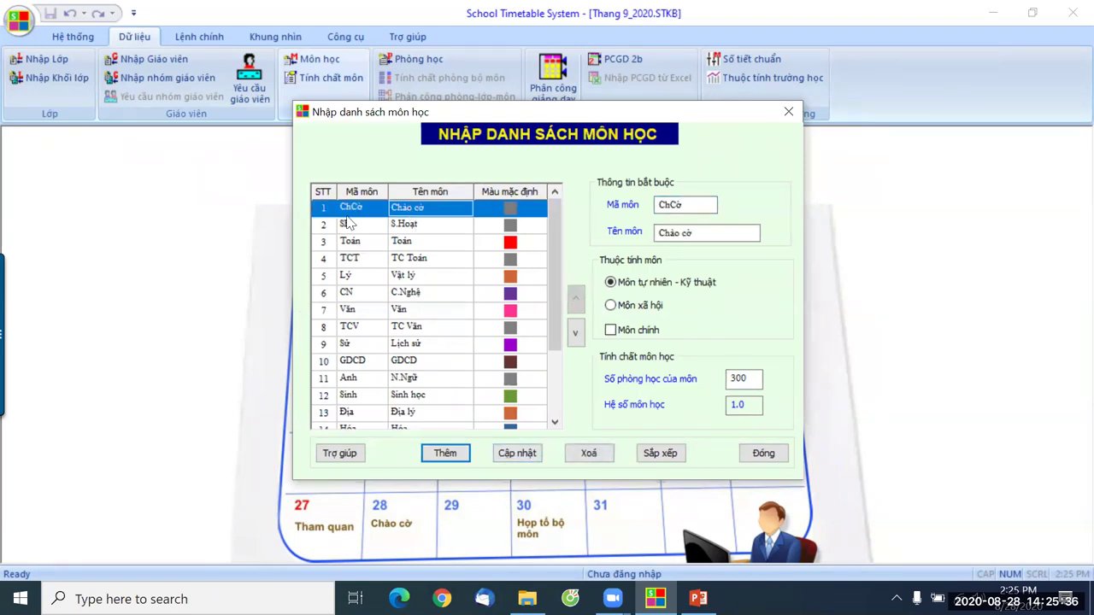
left_click(588, 452)
left_click(501, 334)
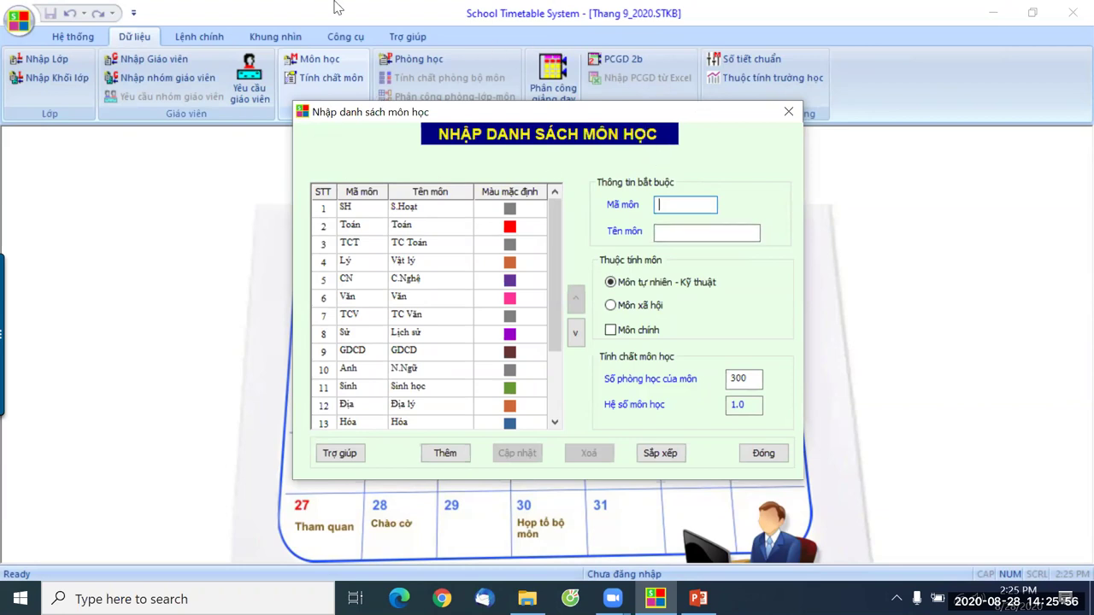
Browse S.Hoạt, TC Toán and Vật lý, ending on Toán: main natural-science subject, 300 rooms, coefficient 1.0.
left_click(412, 212)
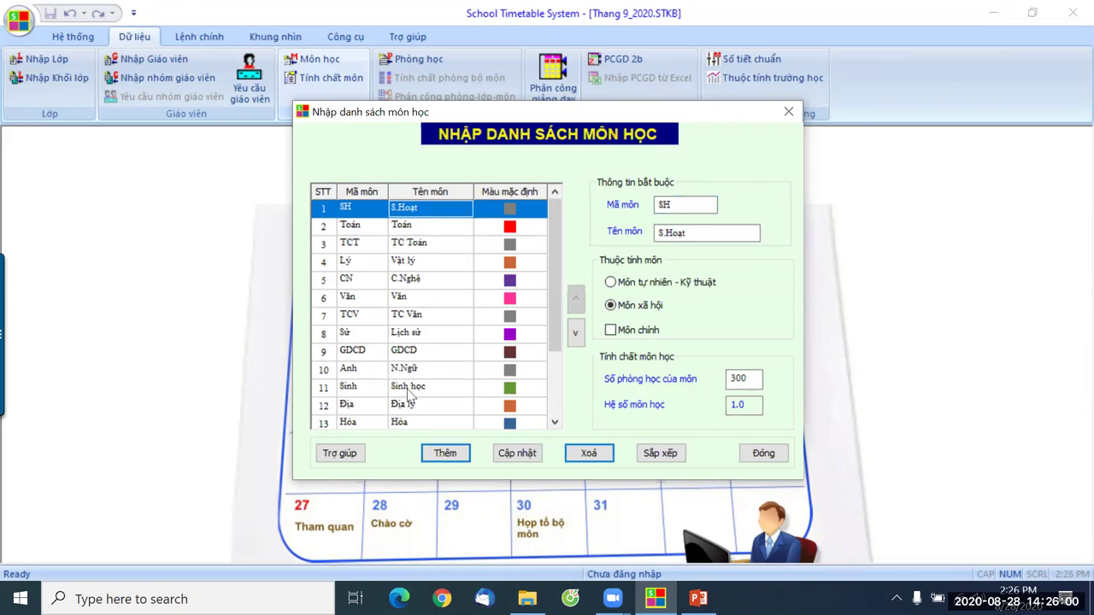
scroll(427, 353, "down", 1)
left_click_drag(555, 372, 564, 328)
left_click(412, 248)
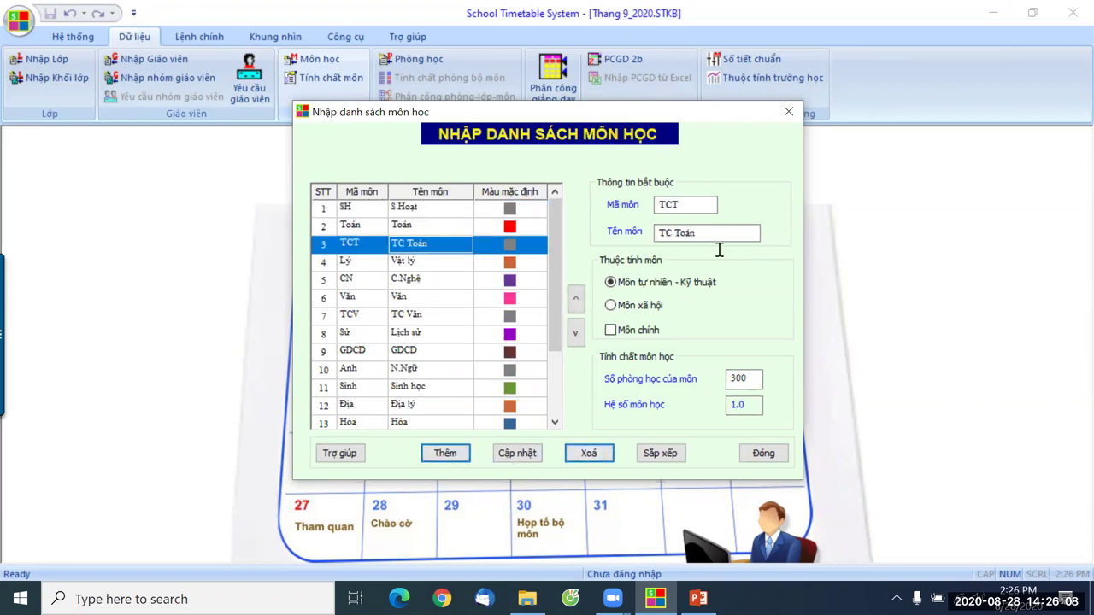
left_click(656, 236)
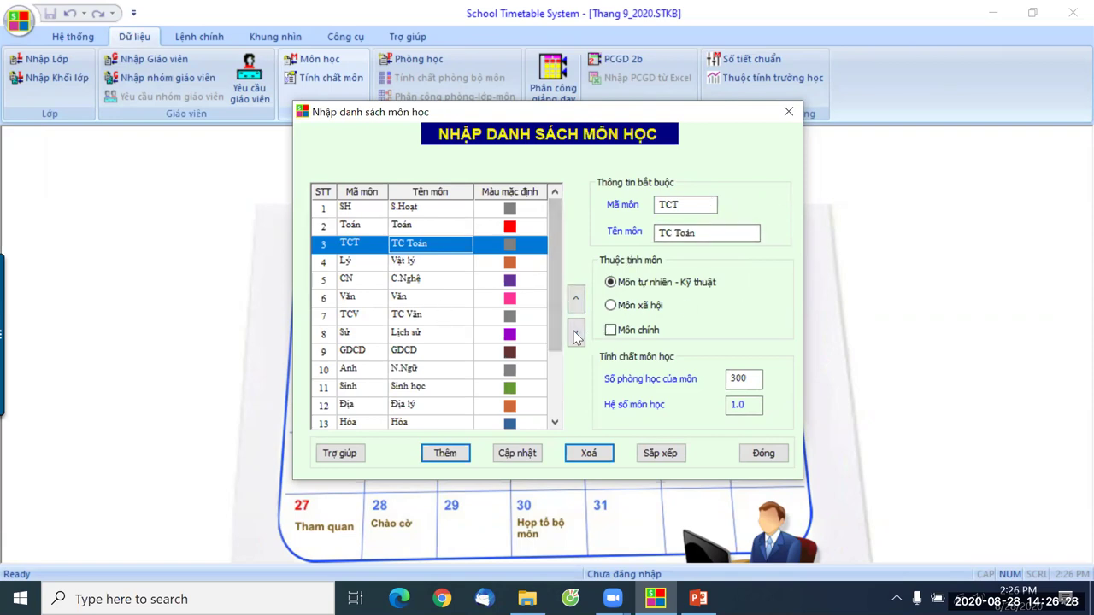
left_click(358, 209)
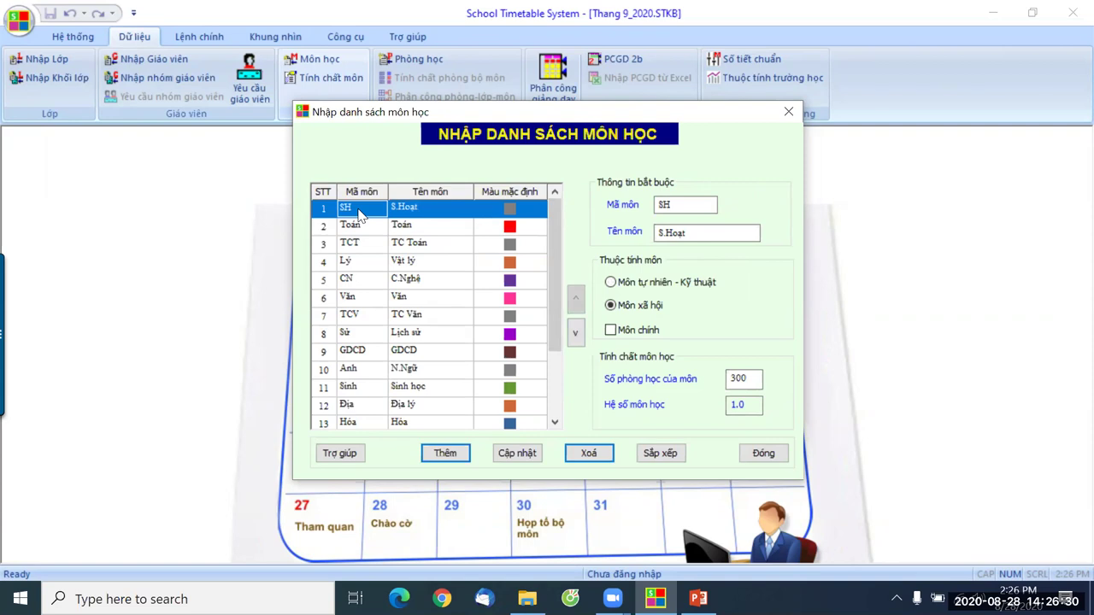
left_click(407, 267)
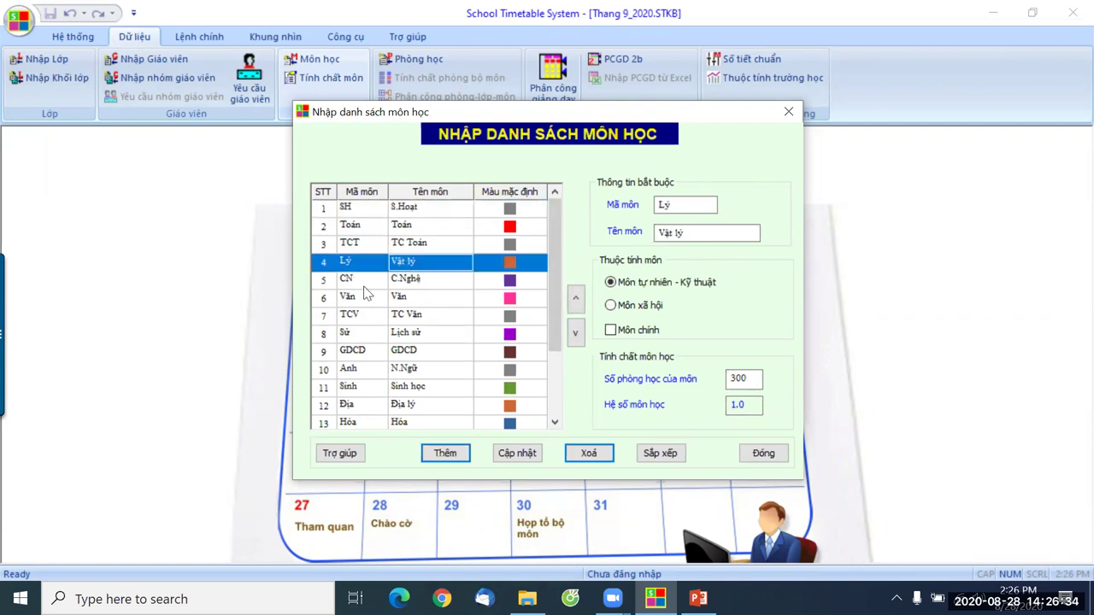
left_click(411, 209)
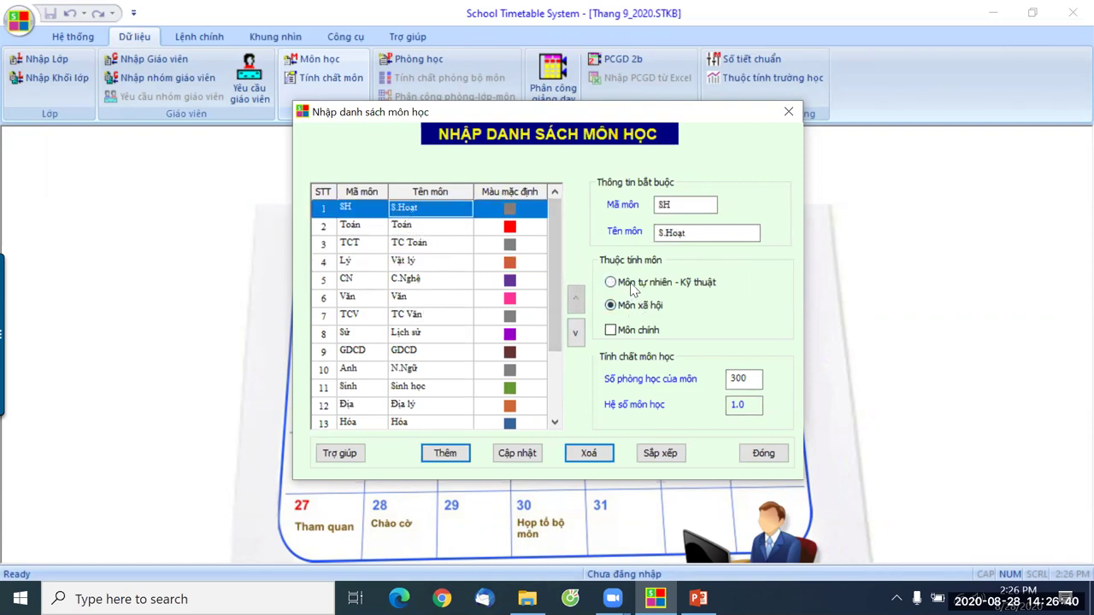
left_click(440, 227)
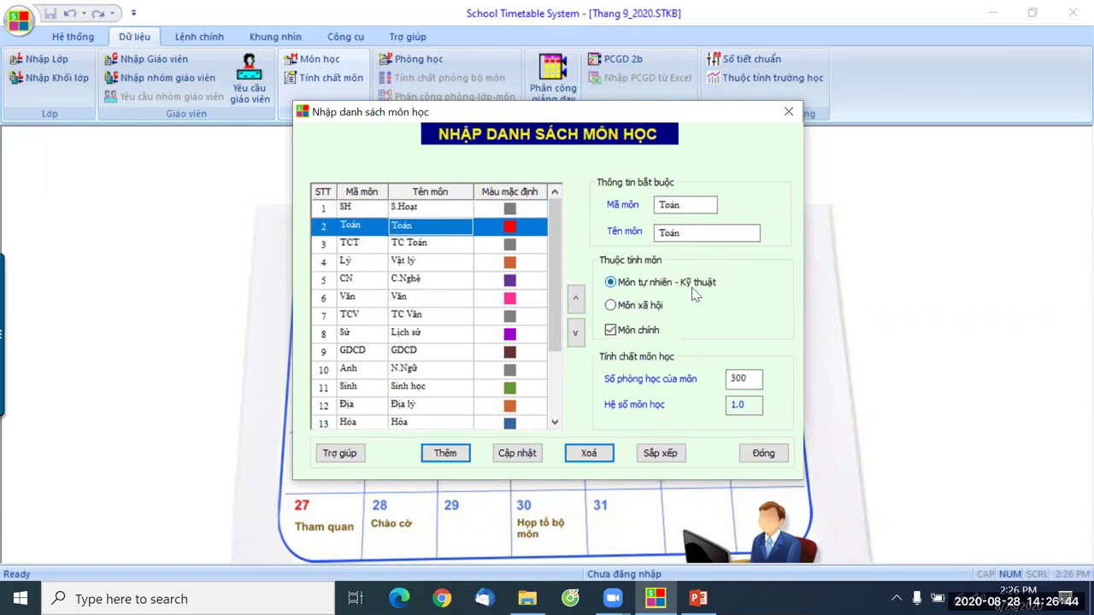
left_click(610, 339)
left_click(611, 338)
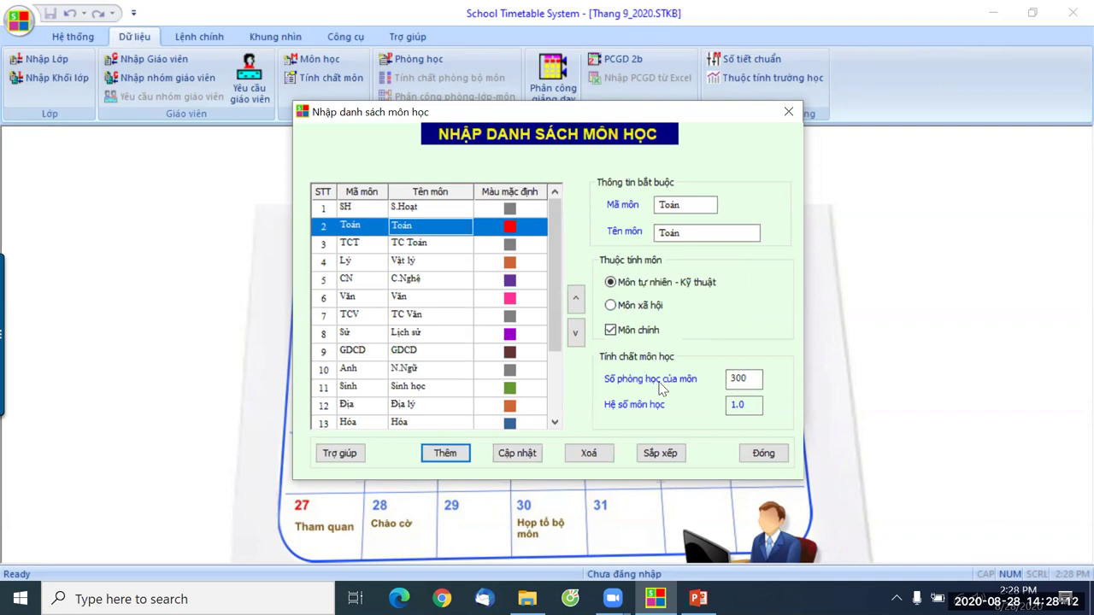
left_click(733, 381)
left_click_drag(750, 382, 723, 380)
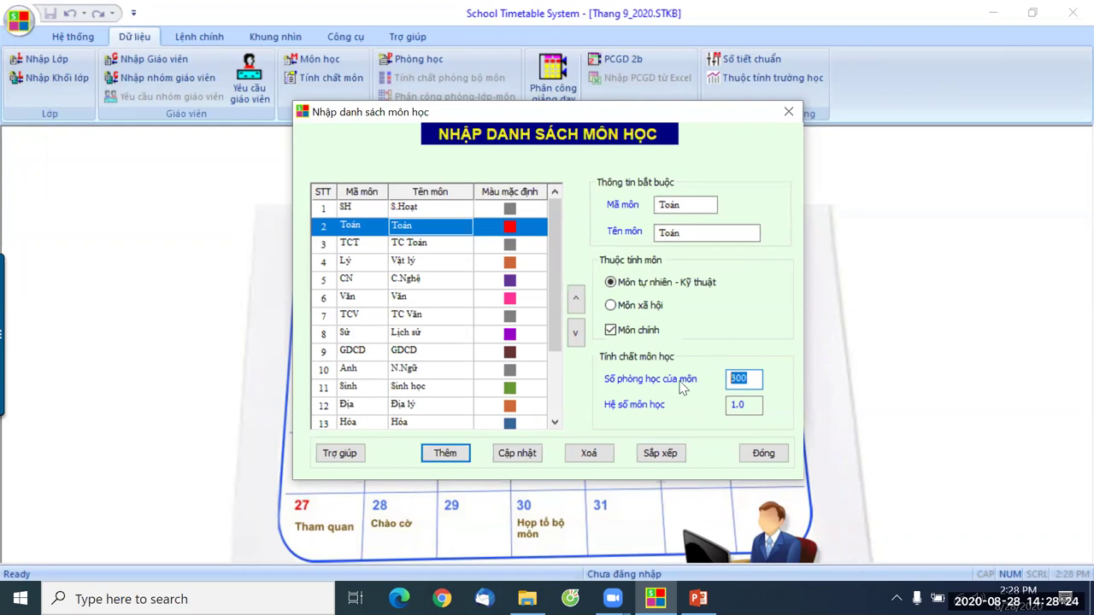
left_click_drag(753, 384, 729, 377)
scroll(441, 333, "down", 2)
Show entry 17 Tin học: non-main natural-science subject, 300 rooms, coefficient 1.0.
left_click(400, 391)
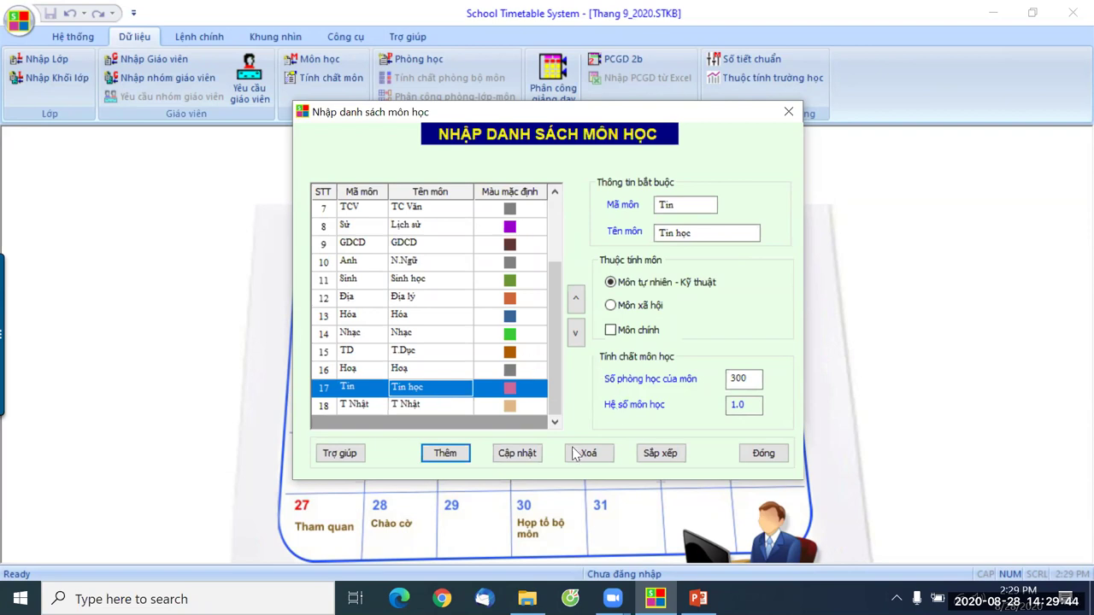
Change Tin học's room count from 300 to 3.
double_click(755, 381)
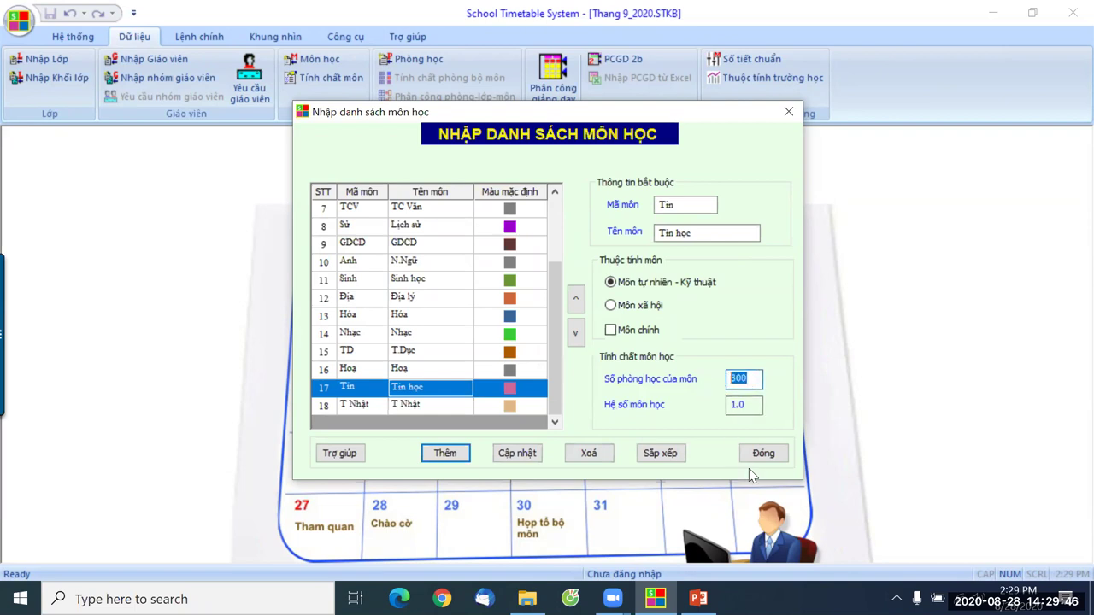
type("3")
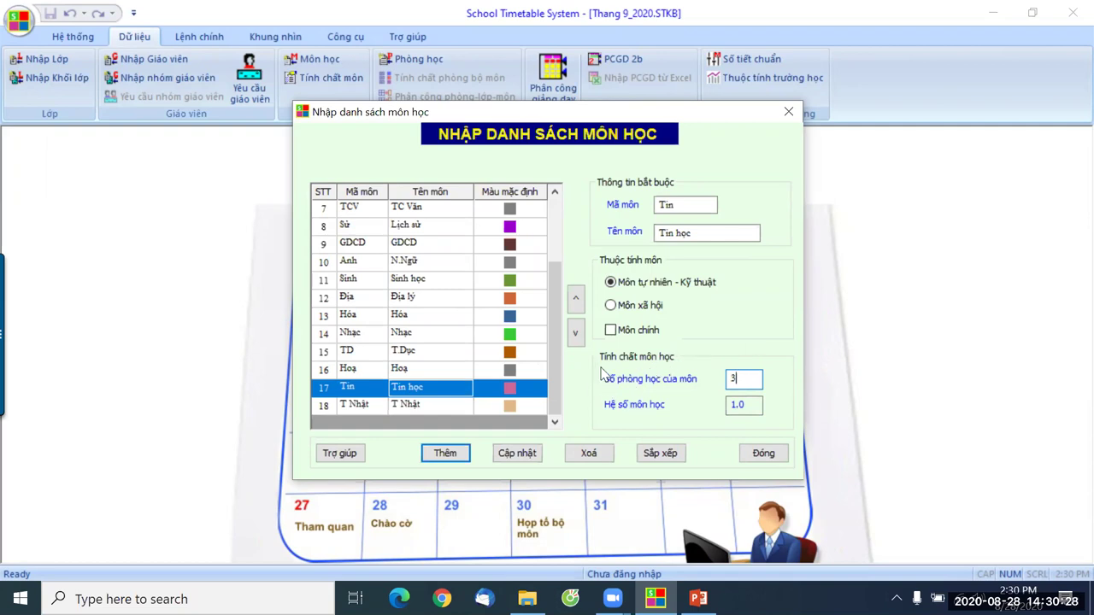
double_click(738, 376)
Close the subject list and show the fourth teacher's record in the teacher list.
left_click(761, 454)
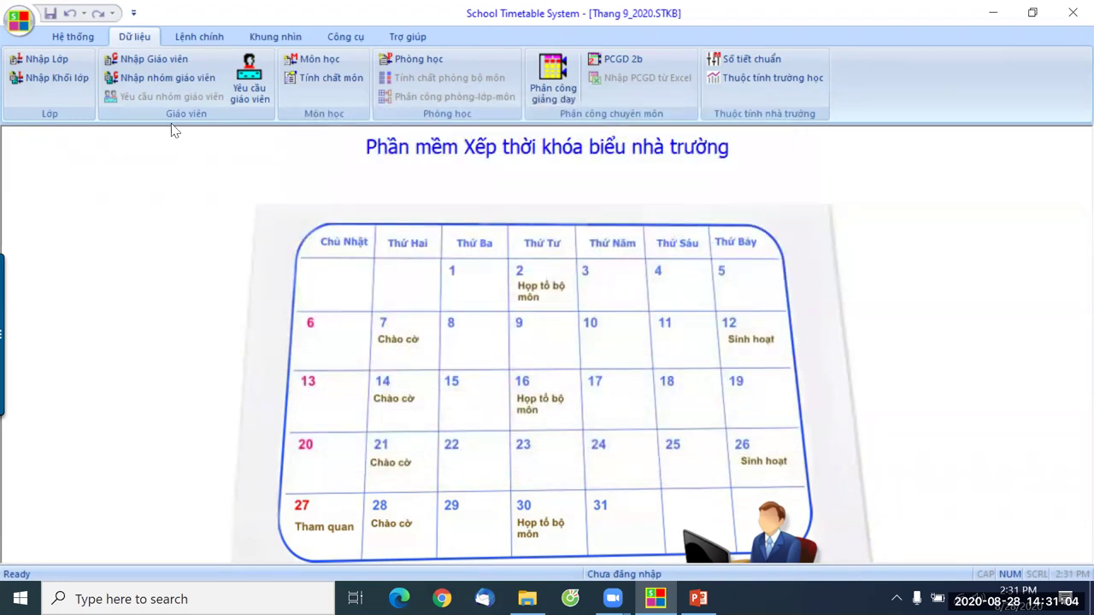
left_click(152, 64)
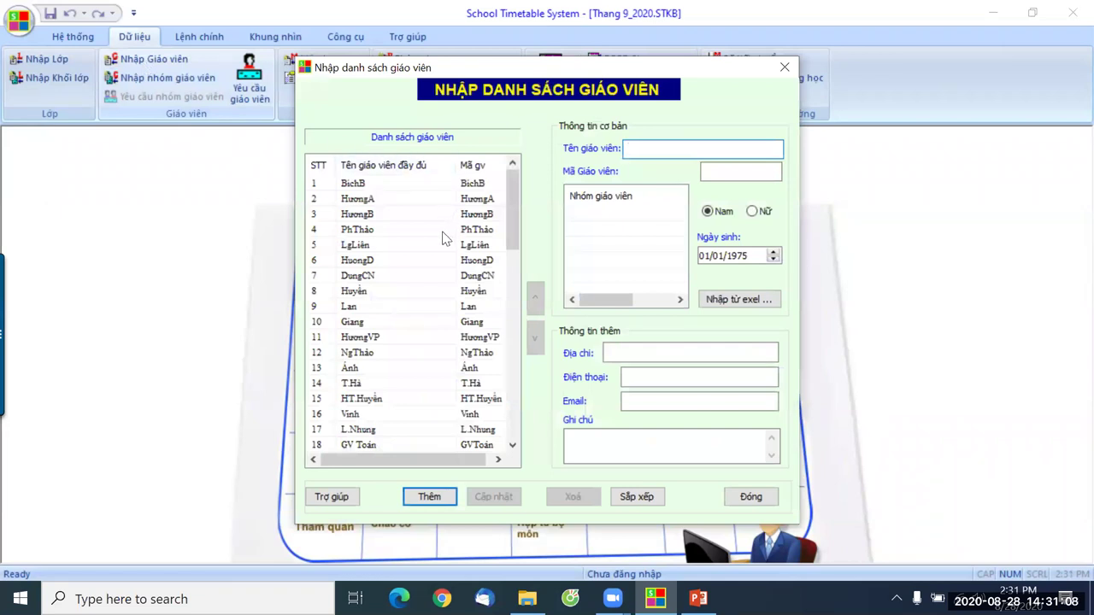
left_click(369, 230)
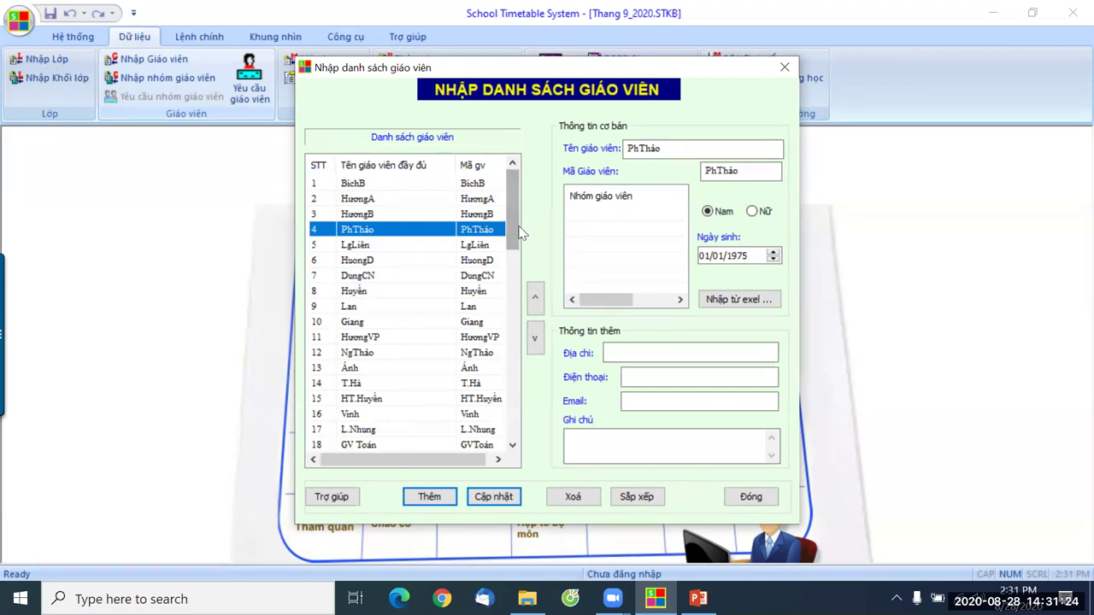
Select the fourth teacher's current name and code text for editing.
mouse_move(514, 232)
left_mouse_down()
mouse_move(516, 432)
mouse_move(509, 222)
left_mouse_up()
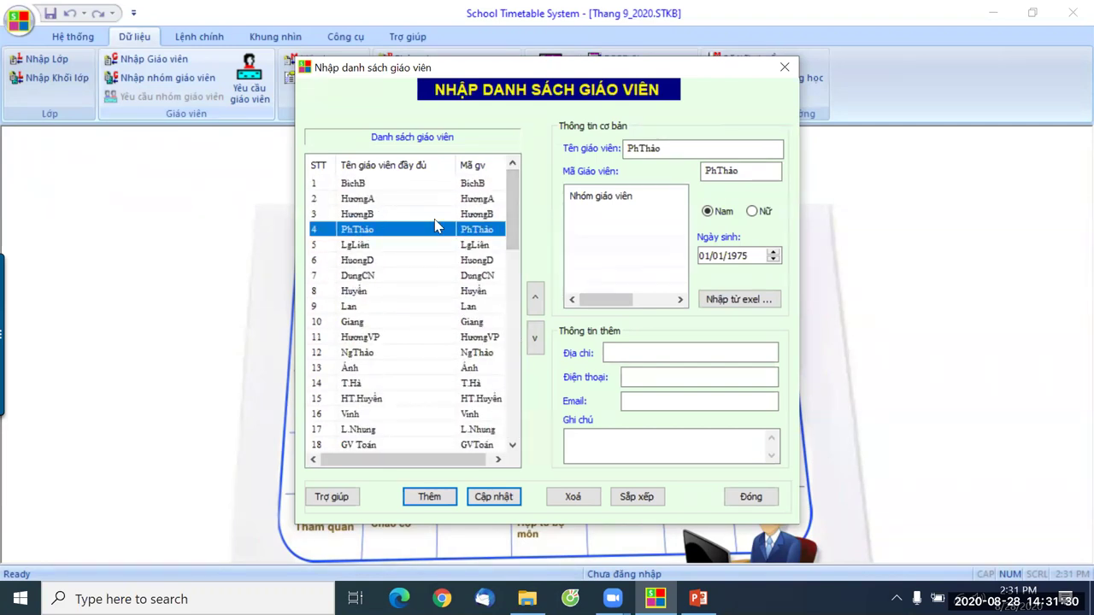
left_click(666, 151)
left_click_drag(667, 150, 616, 153)
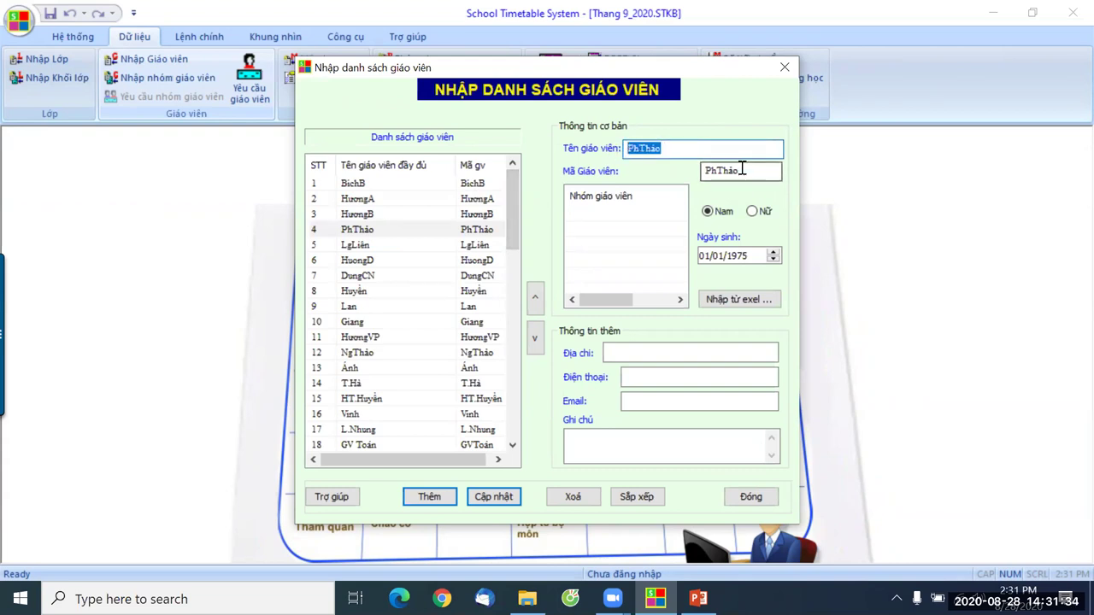
left_click_drag(742, 171, 696, 175)
Replace the fourth teacher's short name with the teacher's full name.
left_click(675, 148)
double_click(668, 148)
left_click(681, 150)
left_click_drag(681, 150, 602, 153)
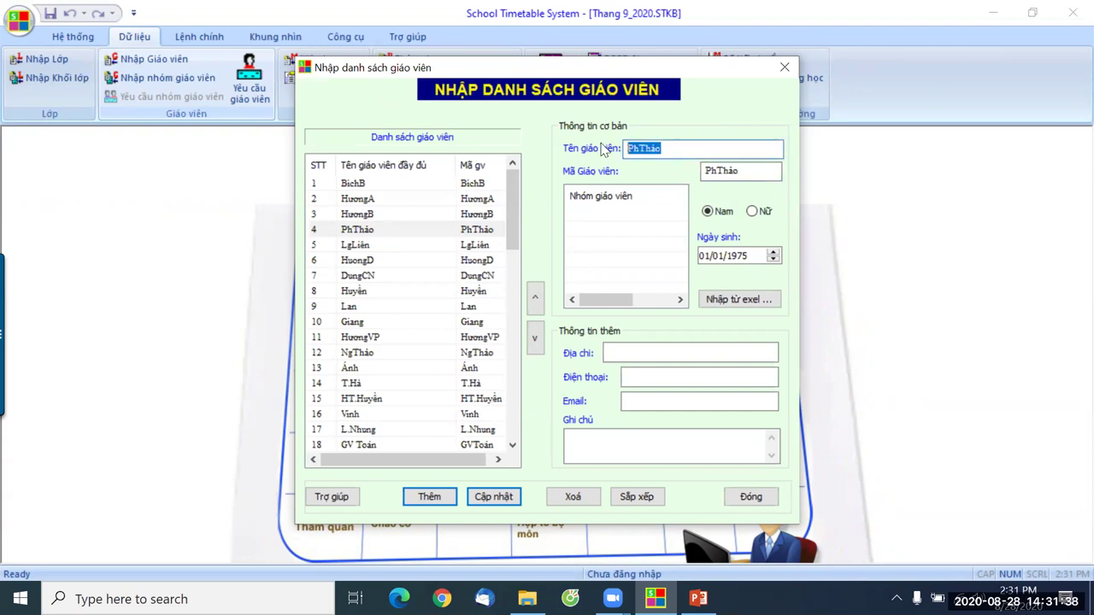
type("Vũ Phươ")
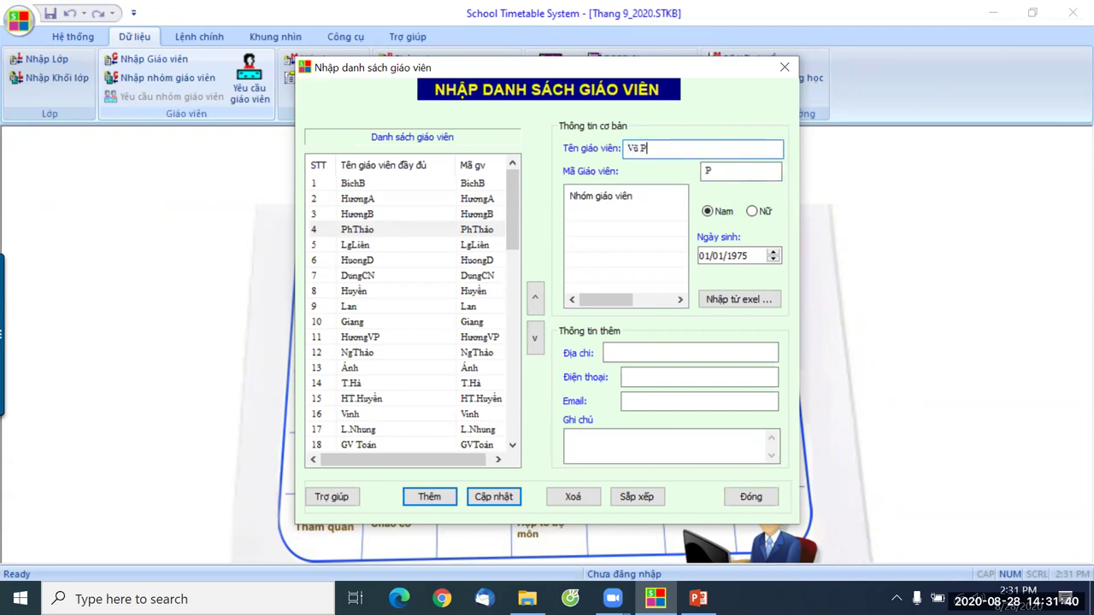
type("ng Th")
type("ao")
type("r")
Review the teacher's code, phone and e-mail fields, then close the teacher list.
left_click(735, 175)
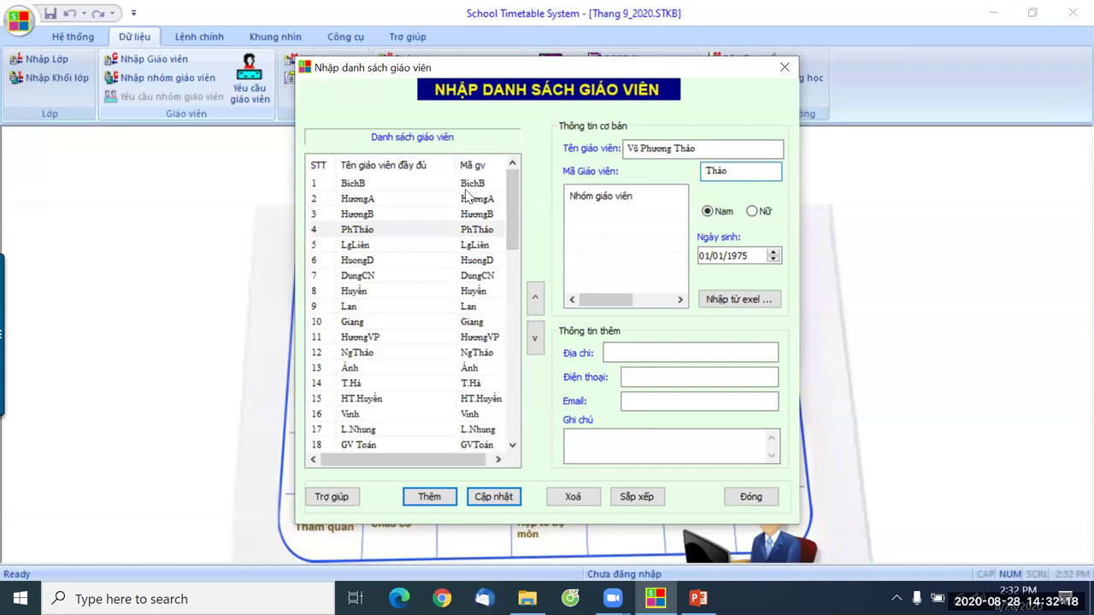
left_click(630, 376)
left_click(632, 401)
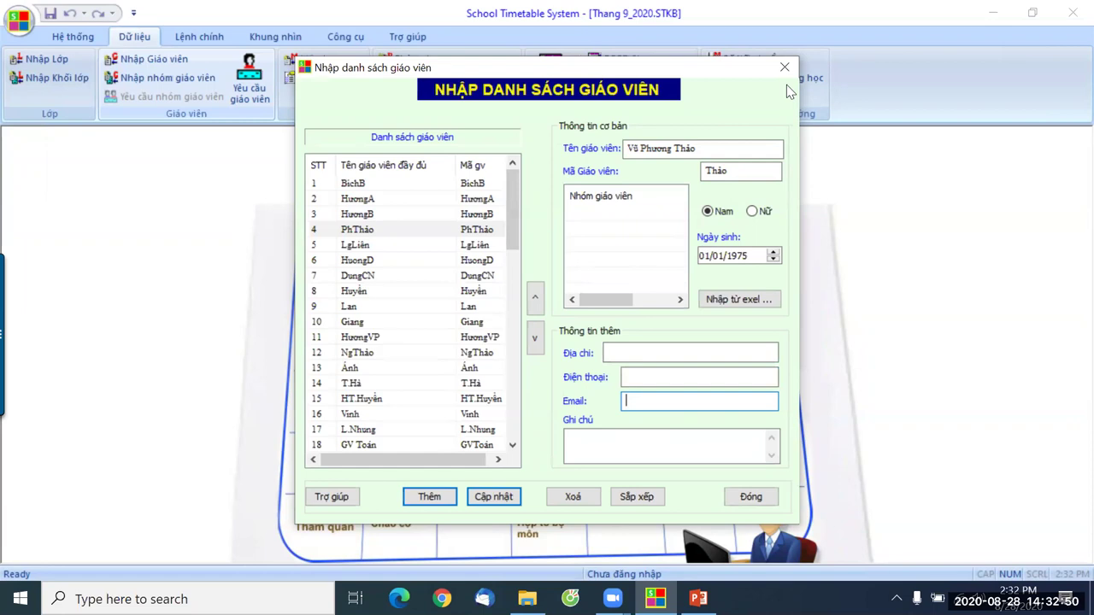
left_click(784, 67)
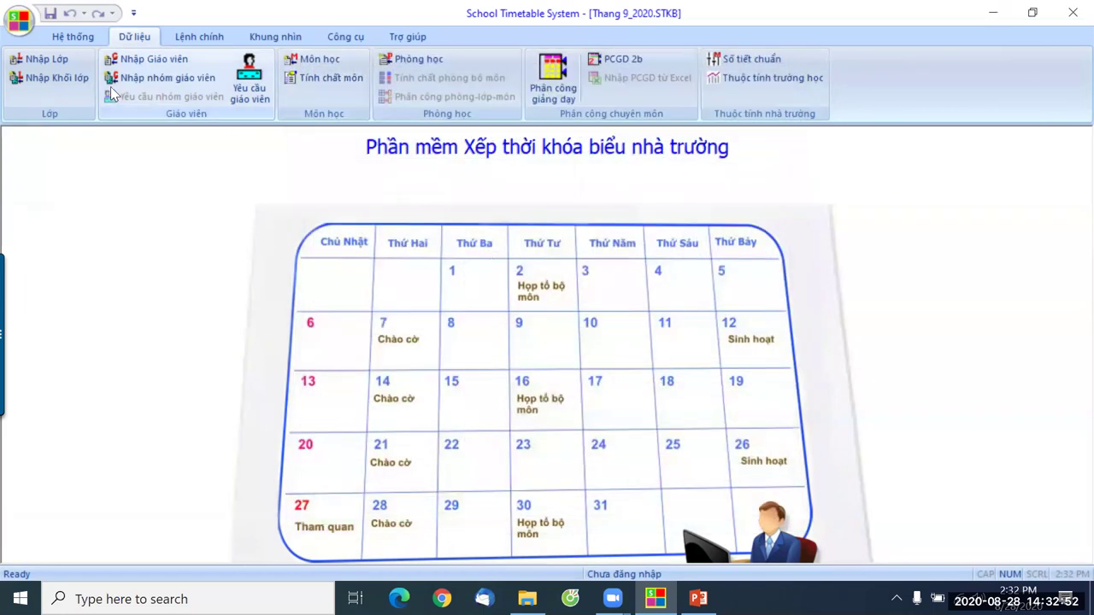
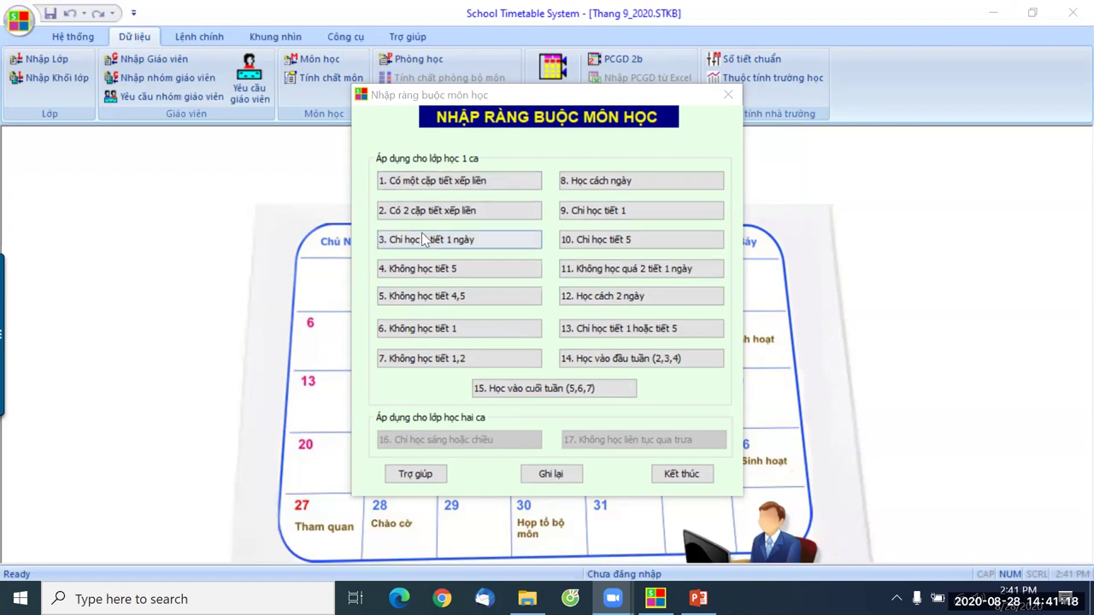
Apply the '1. Có một cặp tiết xếp liền' constraint to Toán for Toàn trường.
left_click(413, 181)
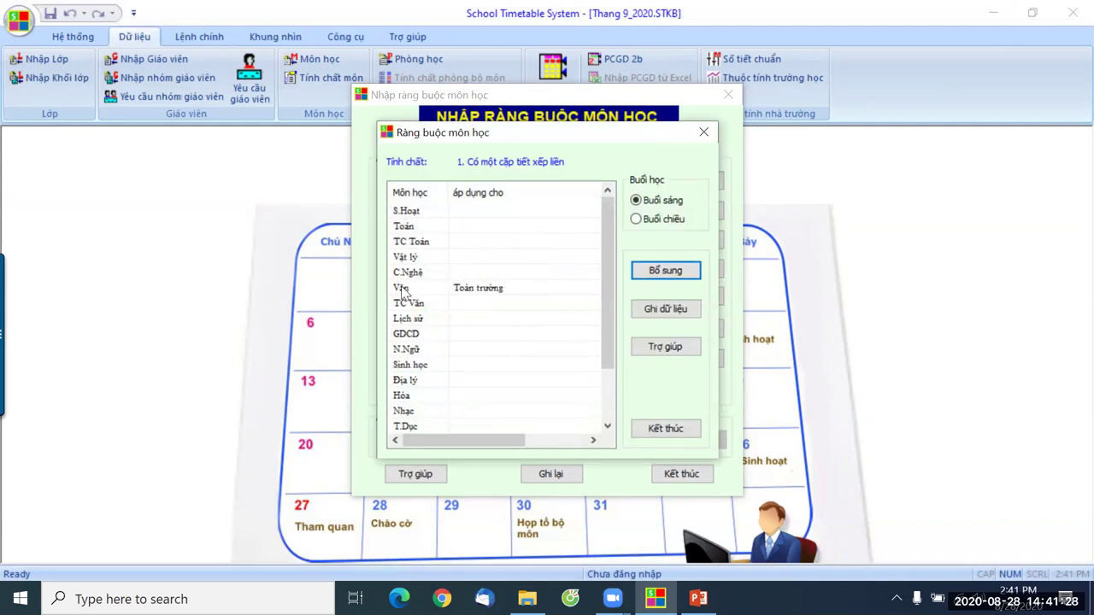
left_click(484, 290)
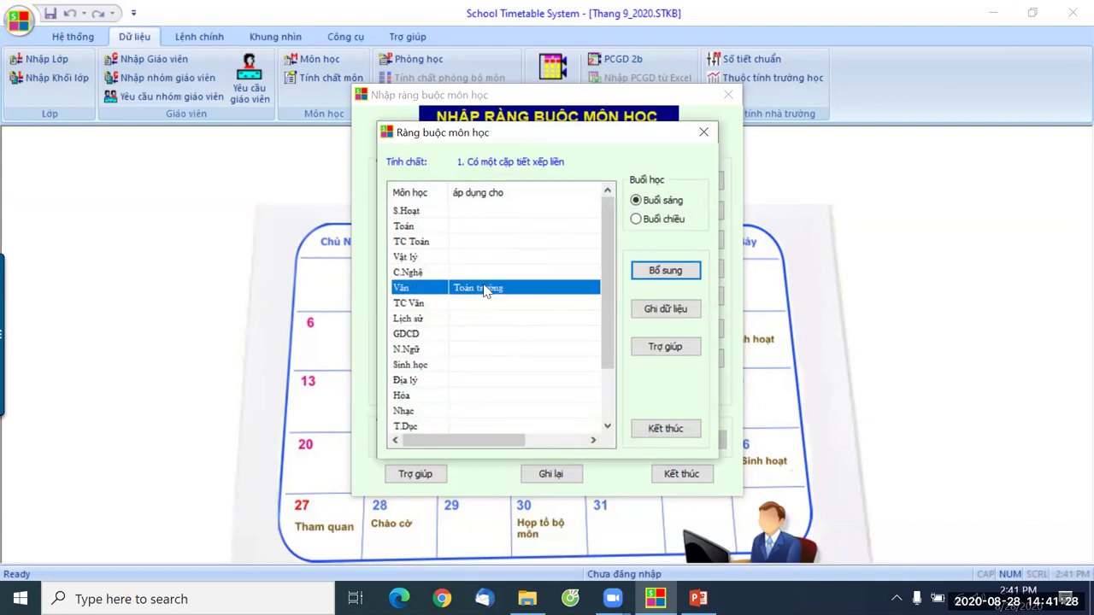
left_click(459, 229)
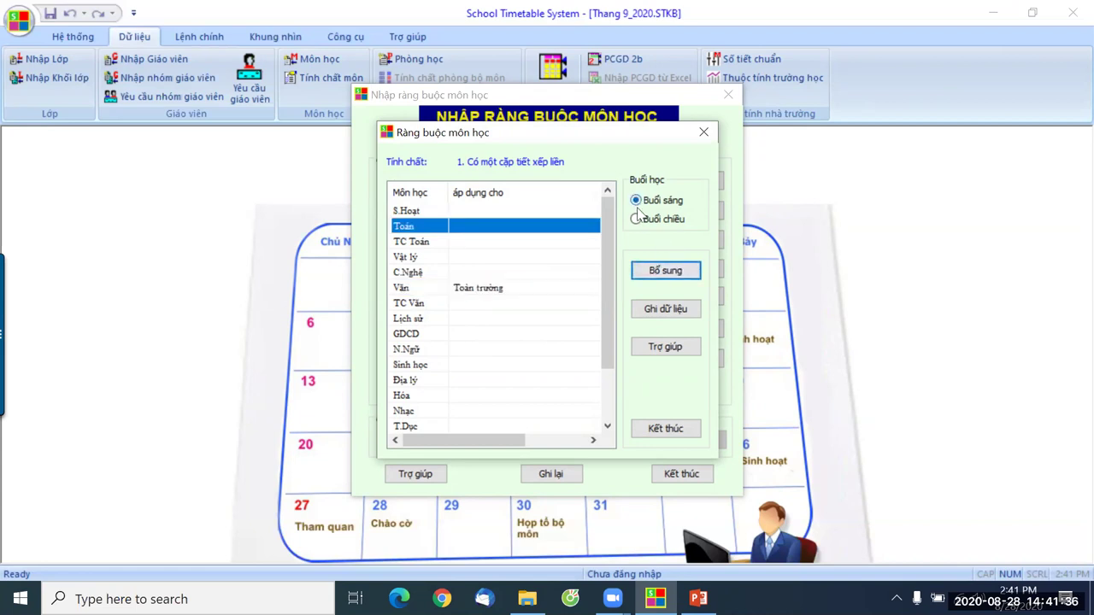
left_click(655, 272)
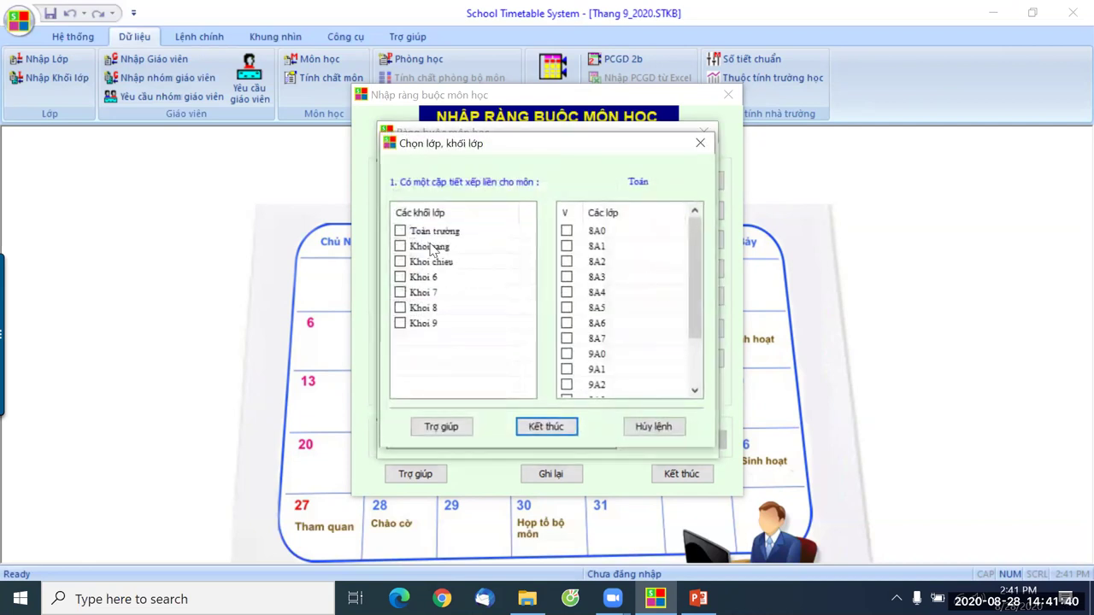
left_click(400, 232)
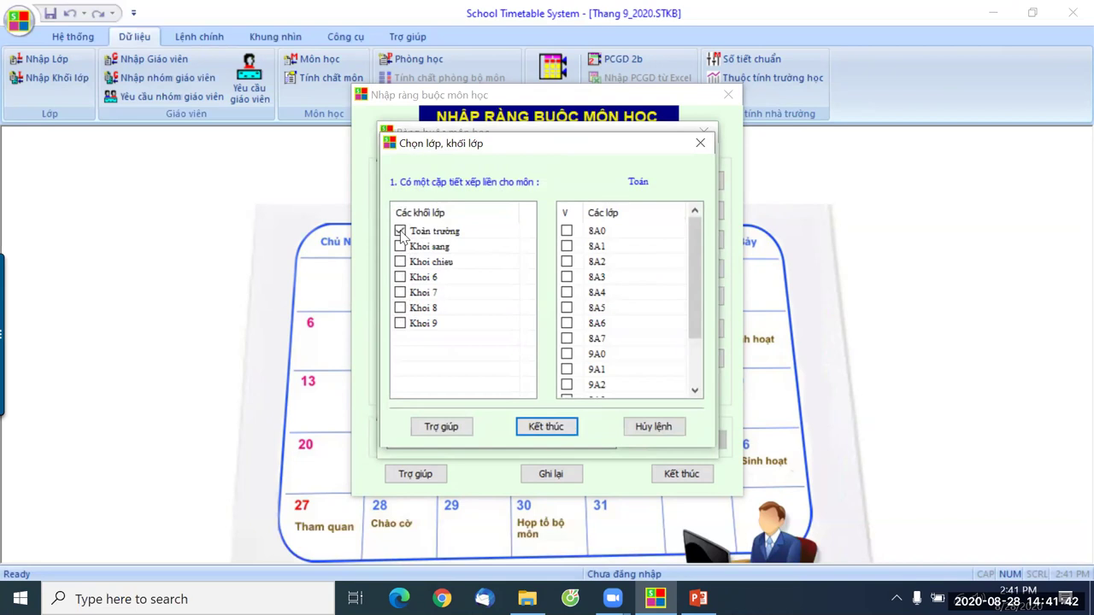
left_click(547, 427)
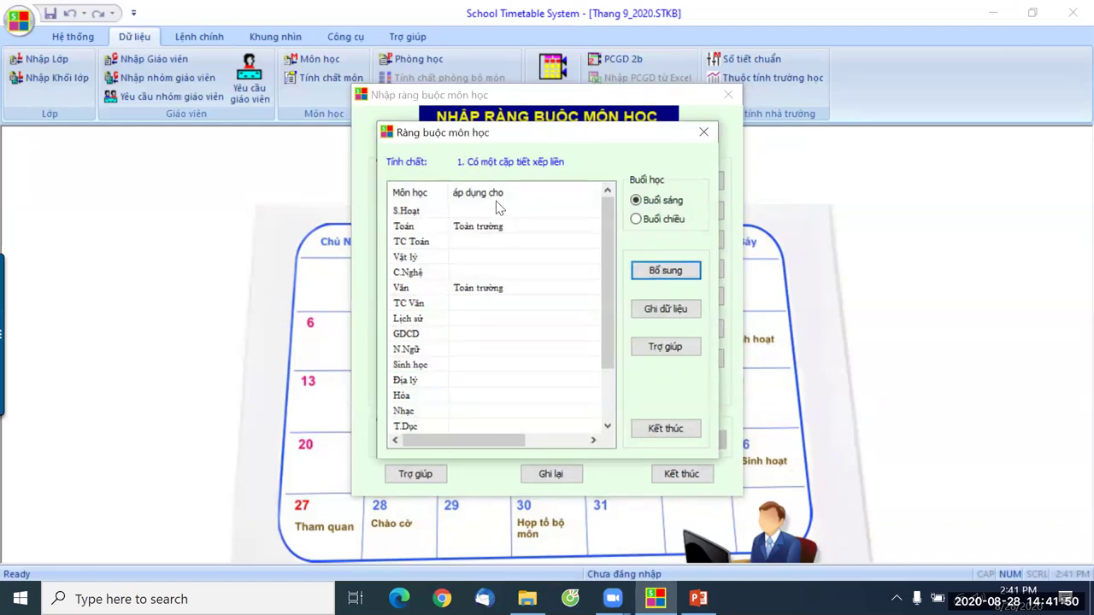
Limit Vật lý's consecutive-pair constraint to class 9A0, then save the data and close the list.
left_click(453, 259)
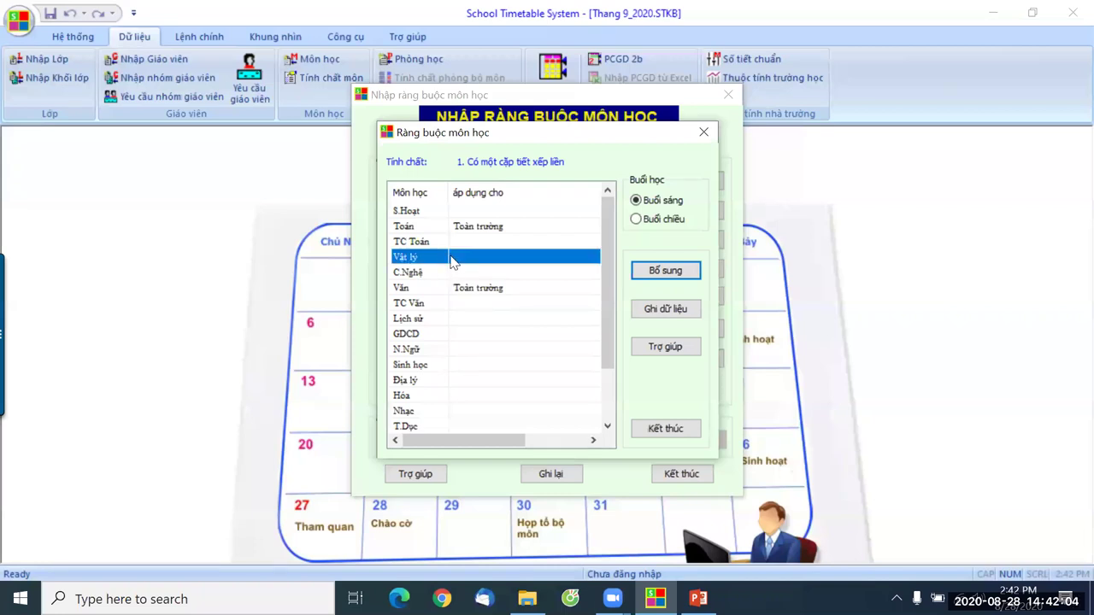
left_click(662, 271)
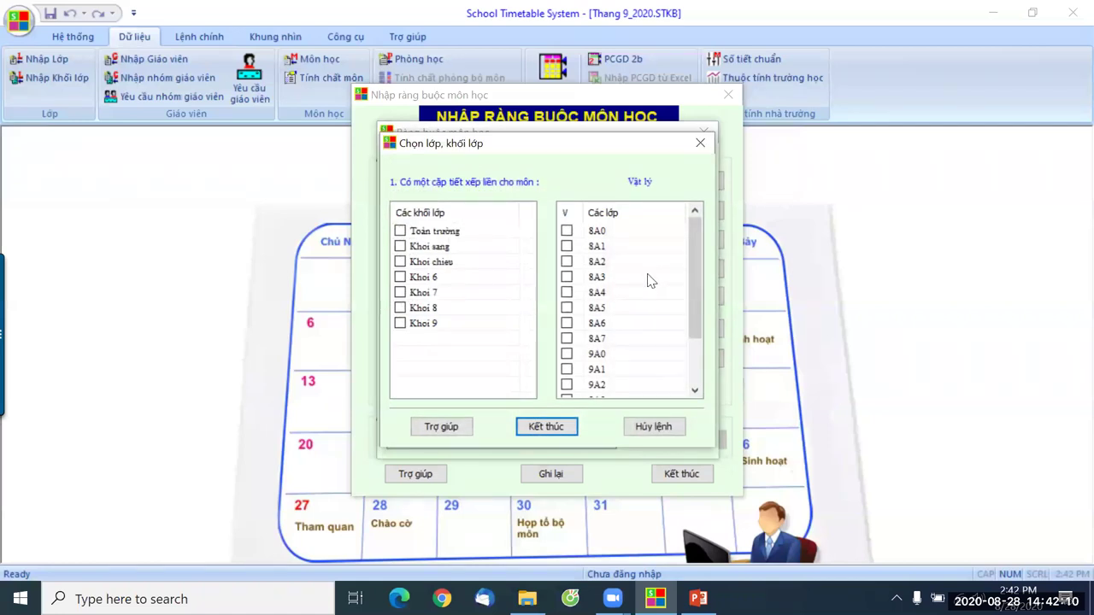
scroll(650, 272, "down", 2)
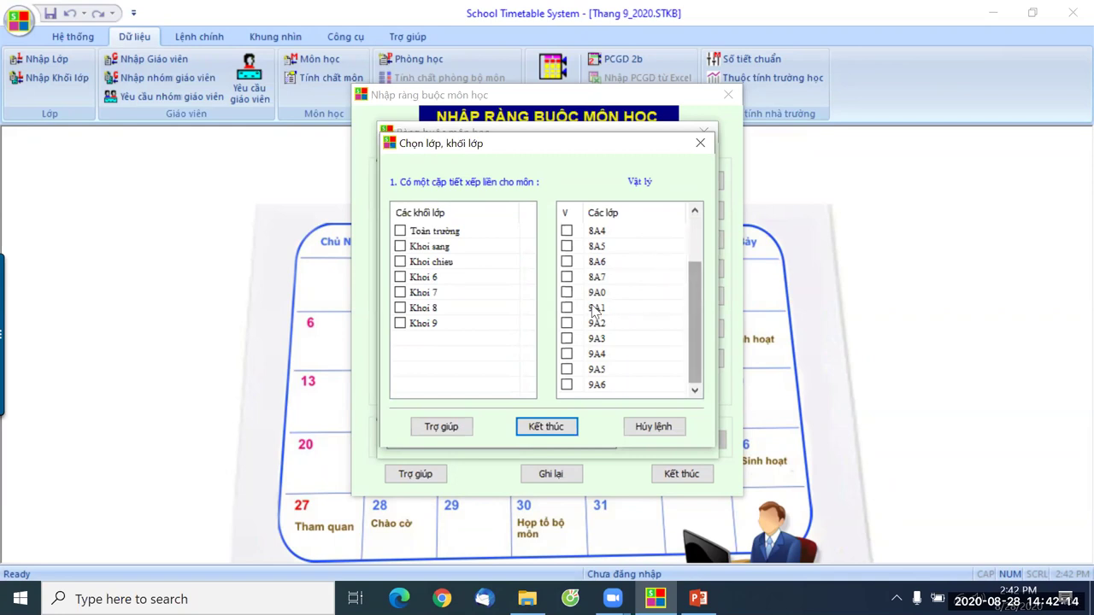
left_click(567, 294)
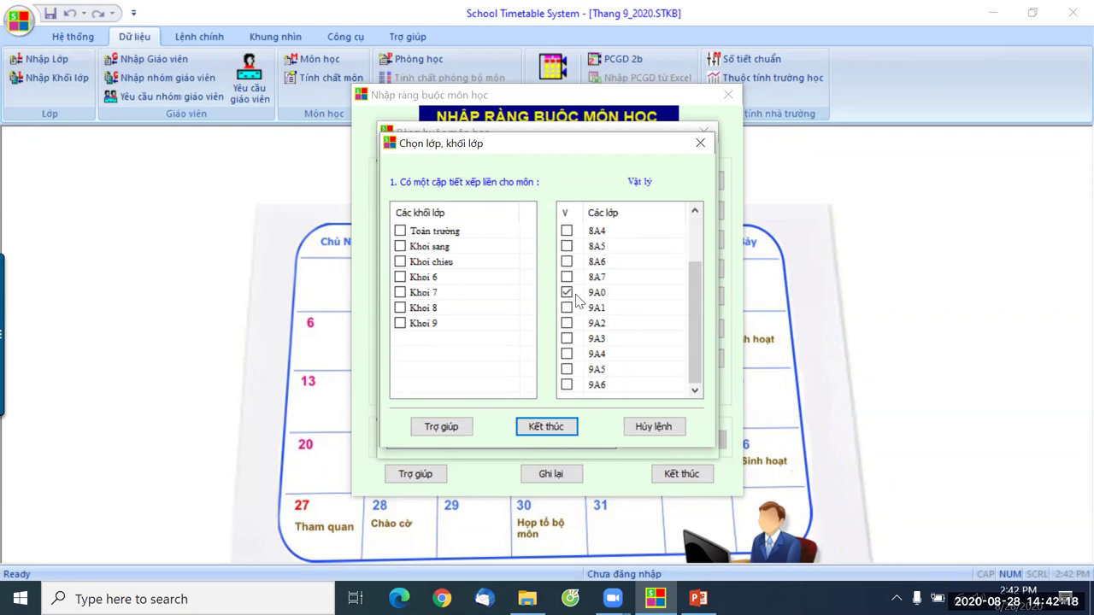
left_click(545, 426)
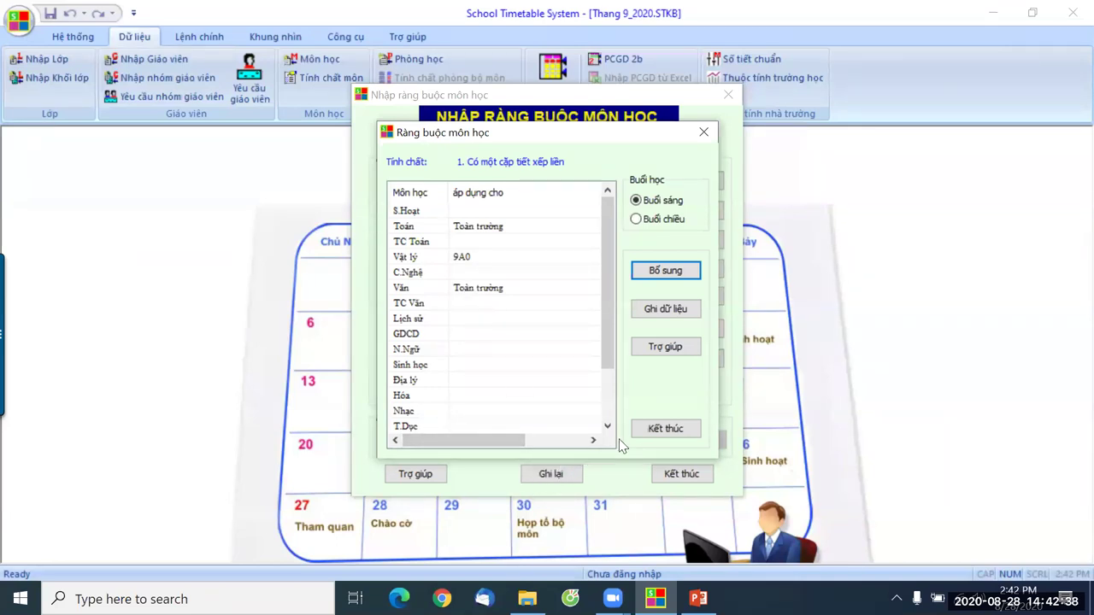
left_click(660, 309)
left_click(665, 428)
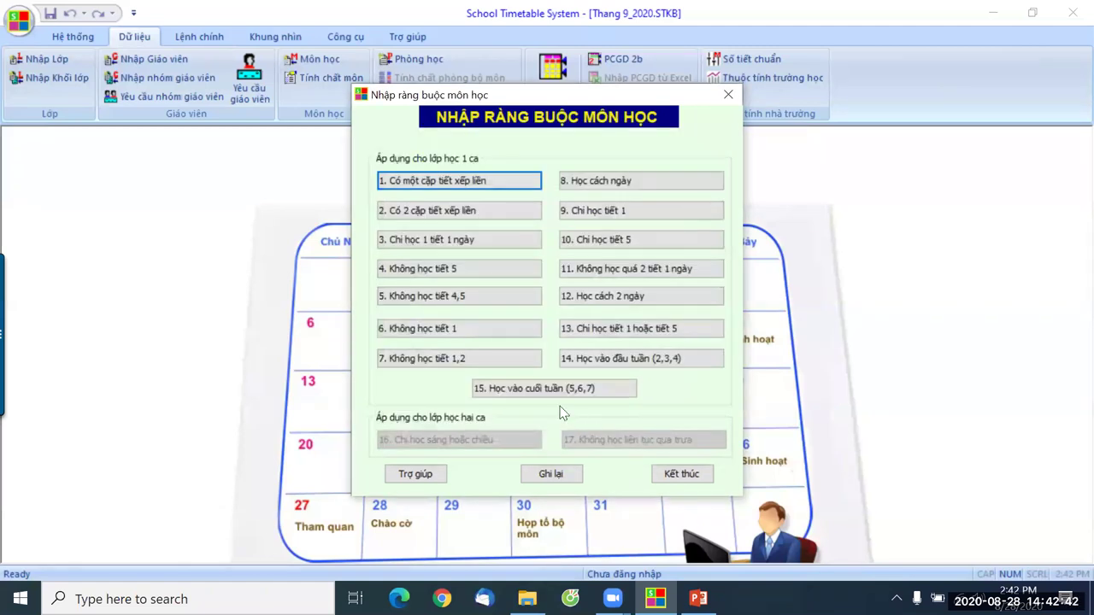
Check TC Văn's classes under '3. Chỉ học 1 tiết 1 ngày' unchanged, then close both constraint windows.
left_click(415, 242)
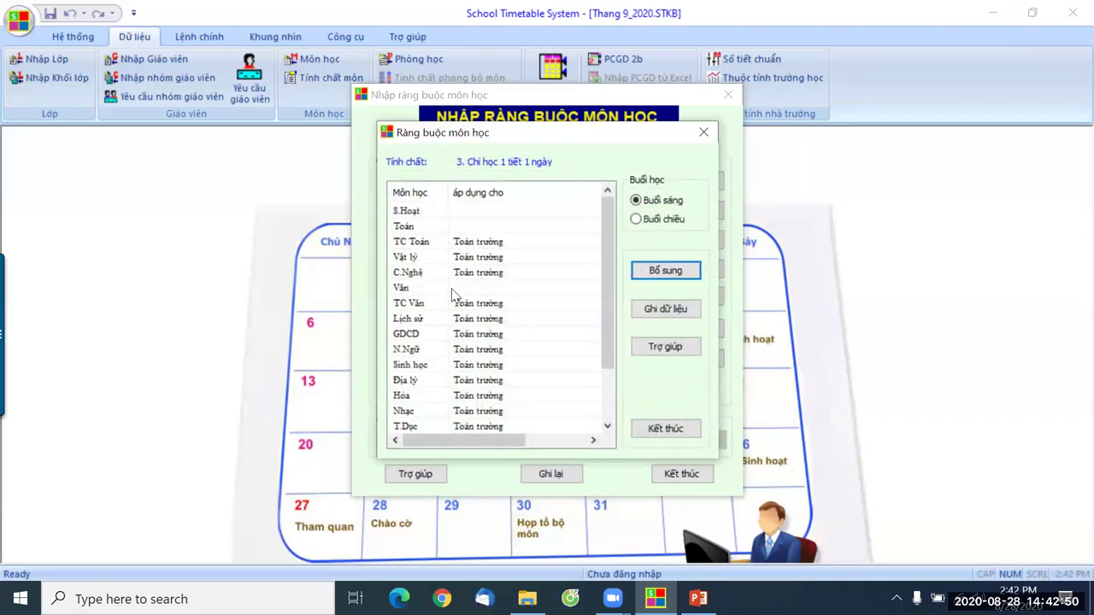
scroll(477, 299, "down", 2)
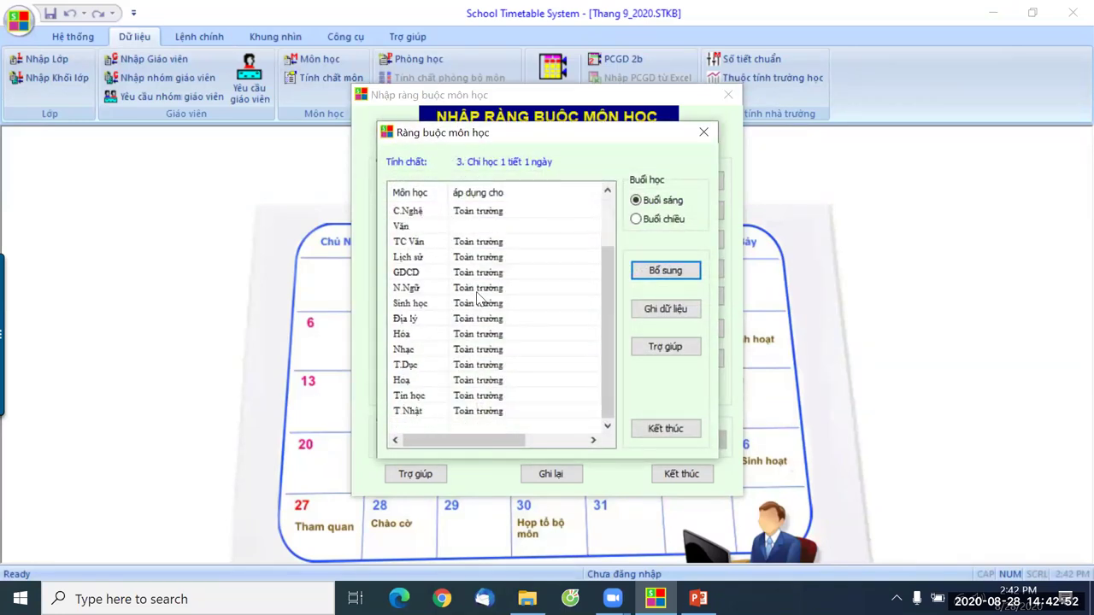
scroll(467, 299, "up", 2)
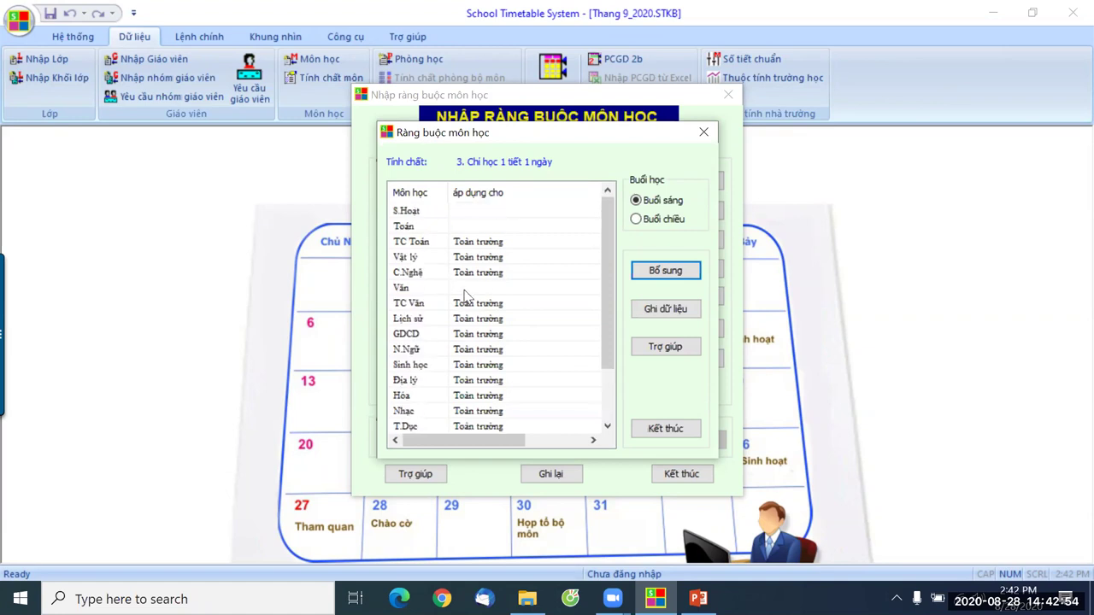
left_click(418, 309)
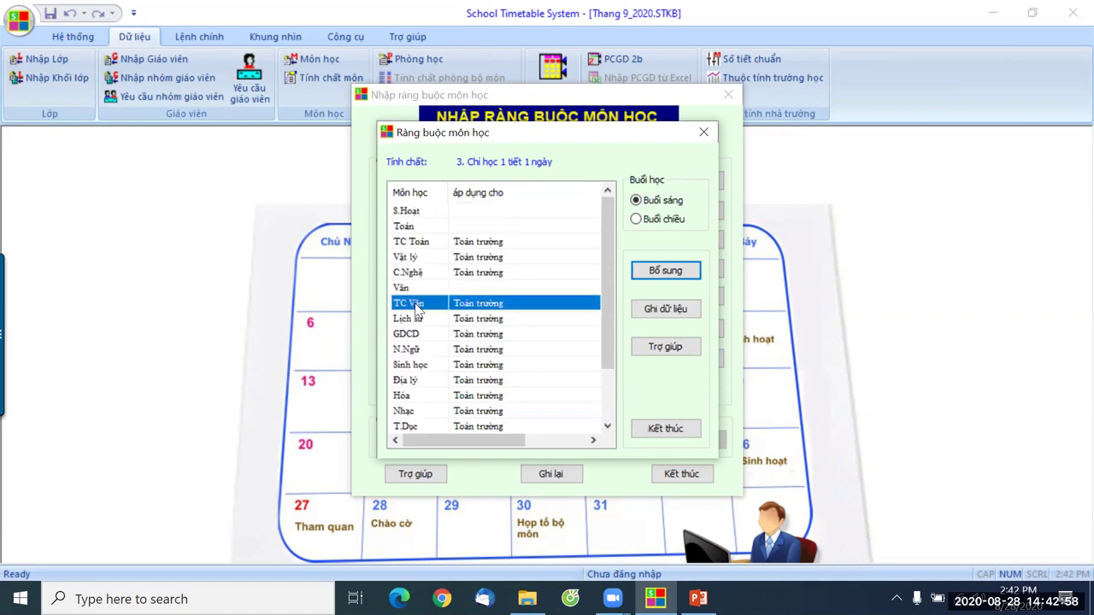
left_click(665, 271)
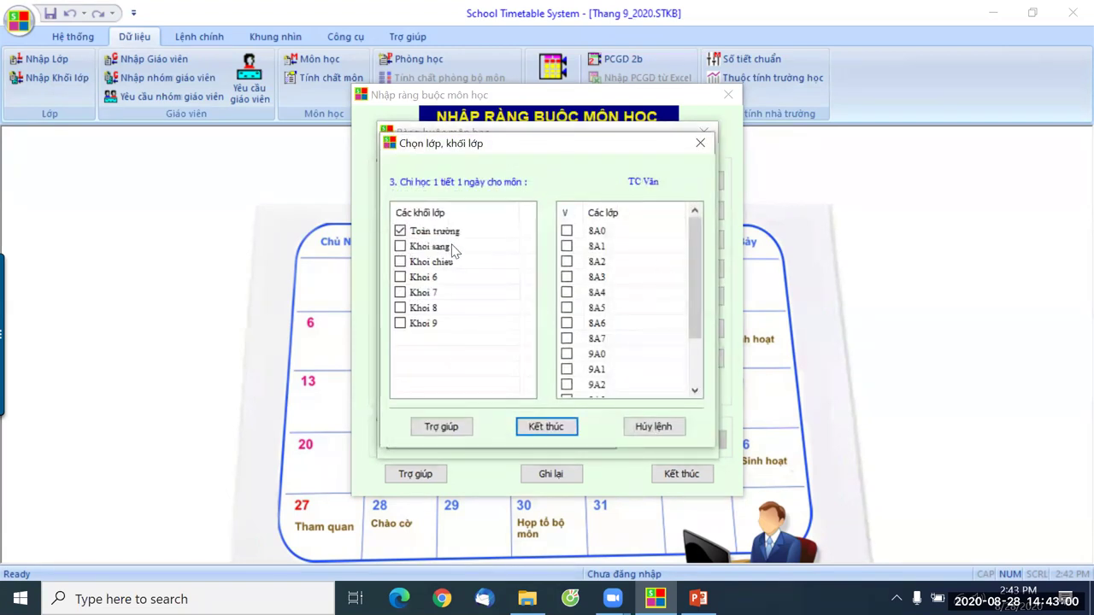
left_click(643, 429)
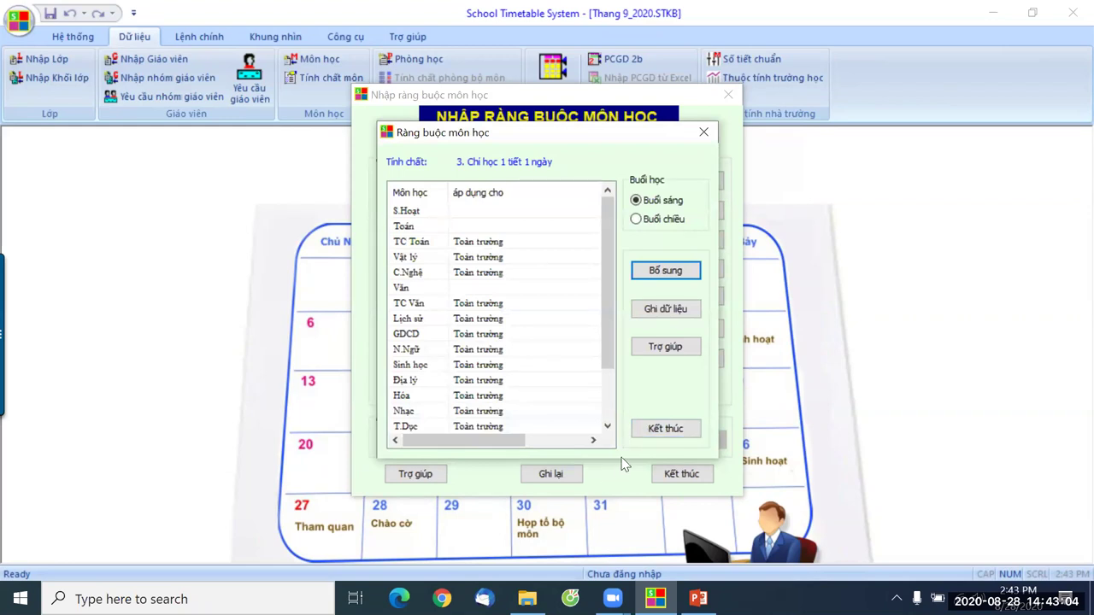
left_click(665, 428)
left_click(683, 477)
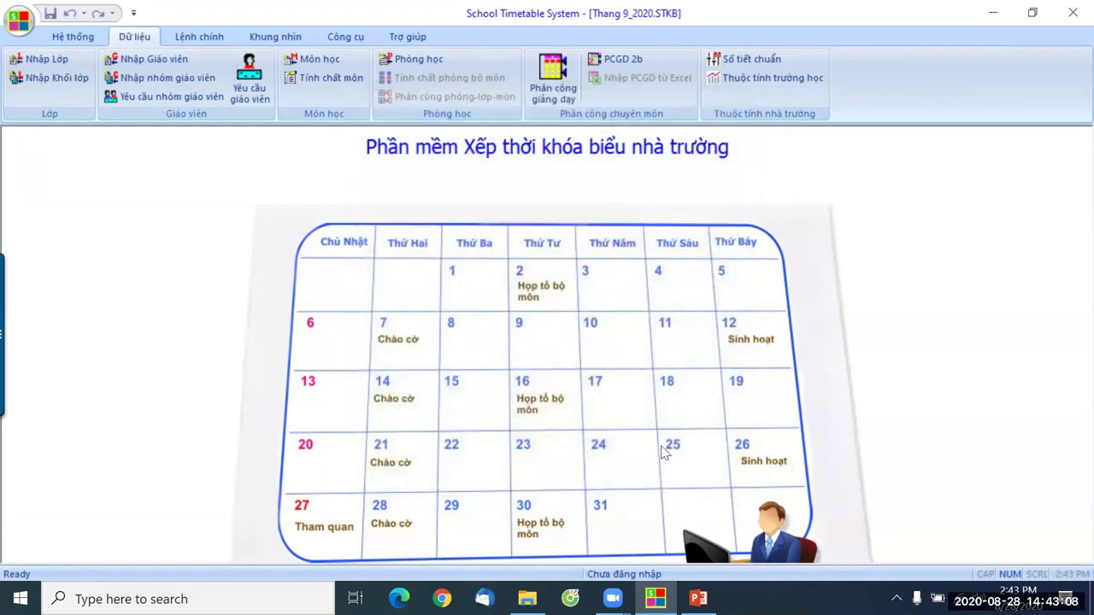
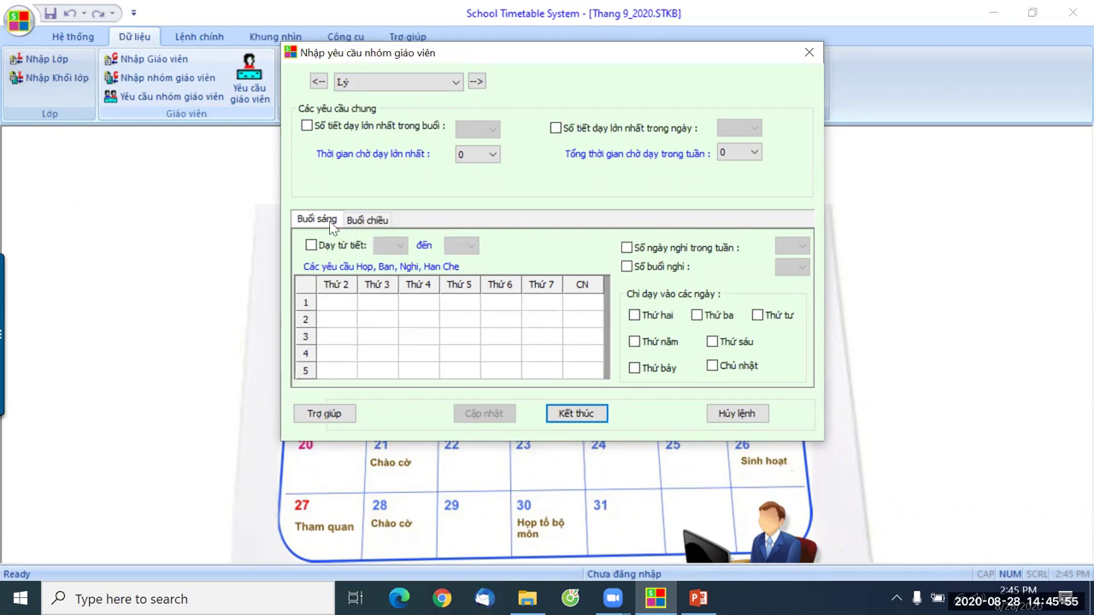
Review the Lý group's afternoon and morning session constraints.
left_click(366, 220)
left_click(322, 224)
left_click(367, 224)
left_click(324, 224)
Set Thứ 5 period 2 to Họp, close with Kết thúc, and briefly check the slides.
left_click(457, 323)
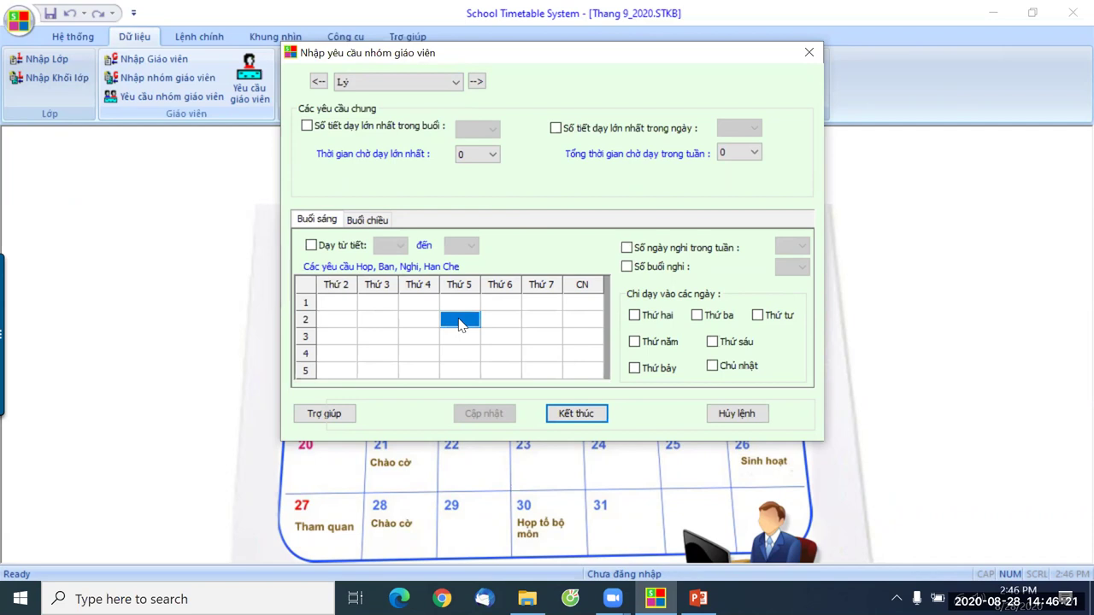
right_click(460, 324)
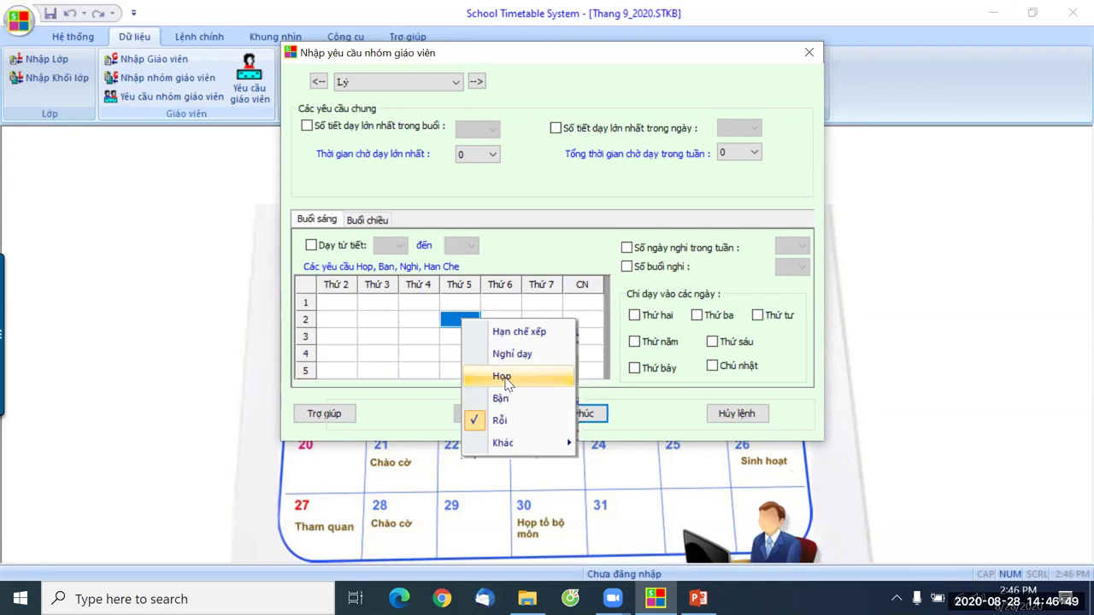
left_click(507, 384)
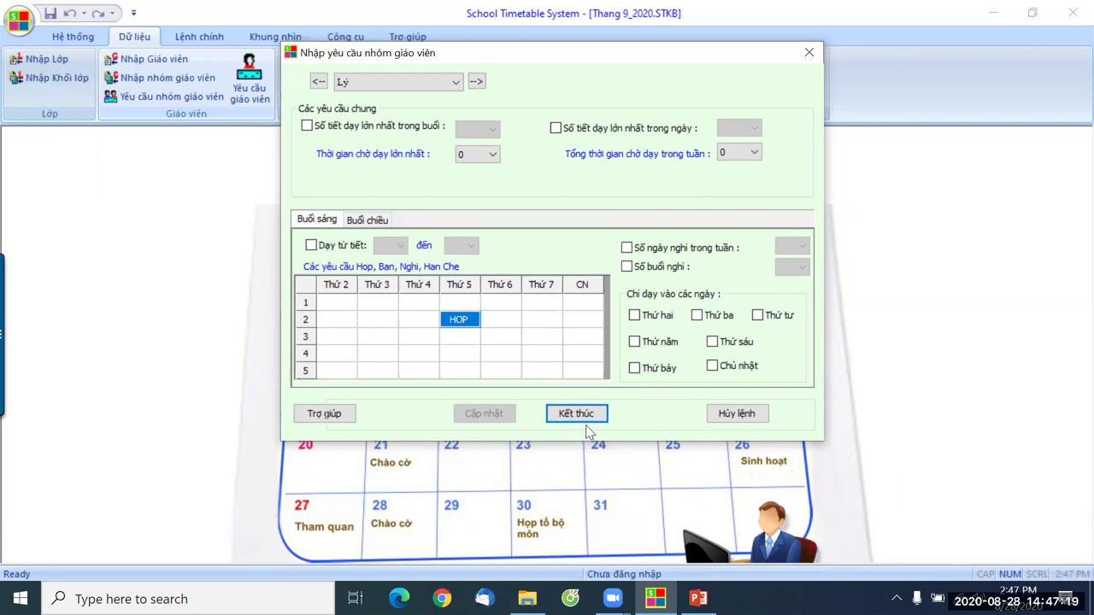
left_click(576, 414)
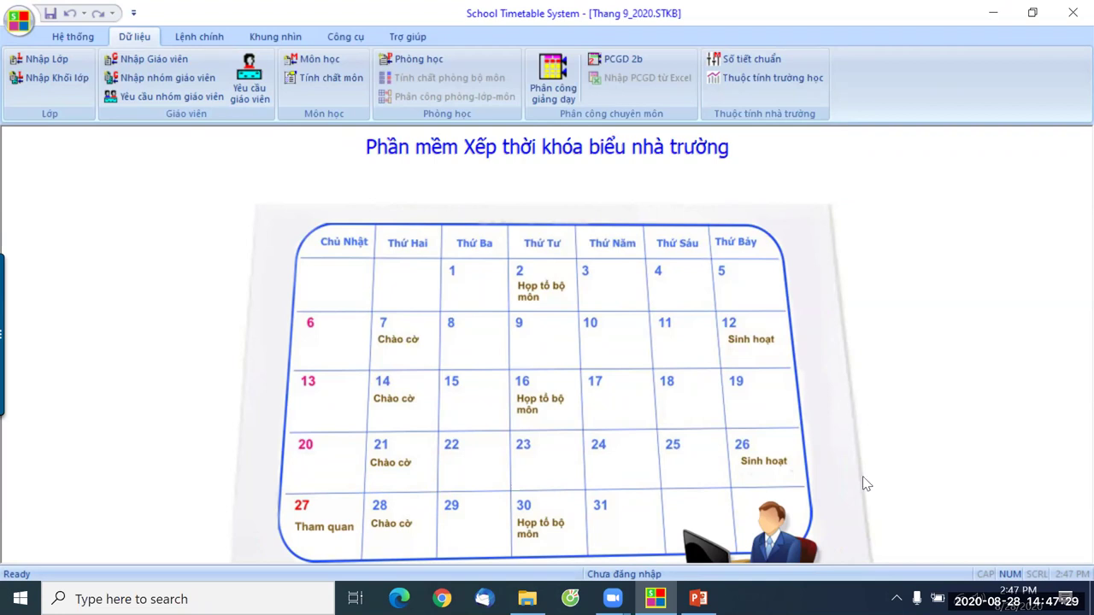
left_click(698, 598)
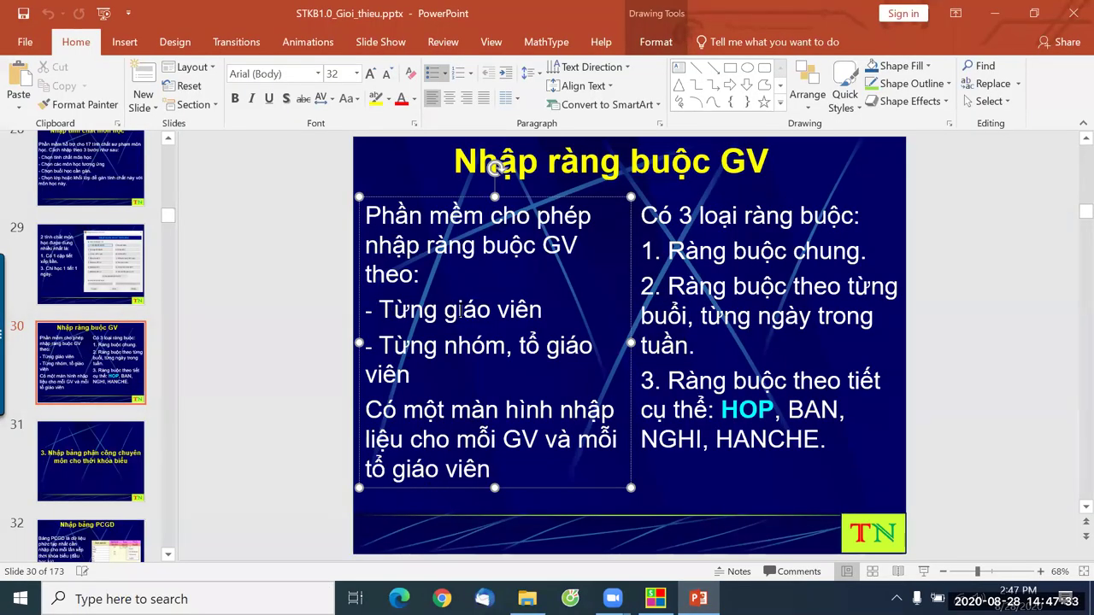
left_click(656, 599)
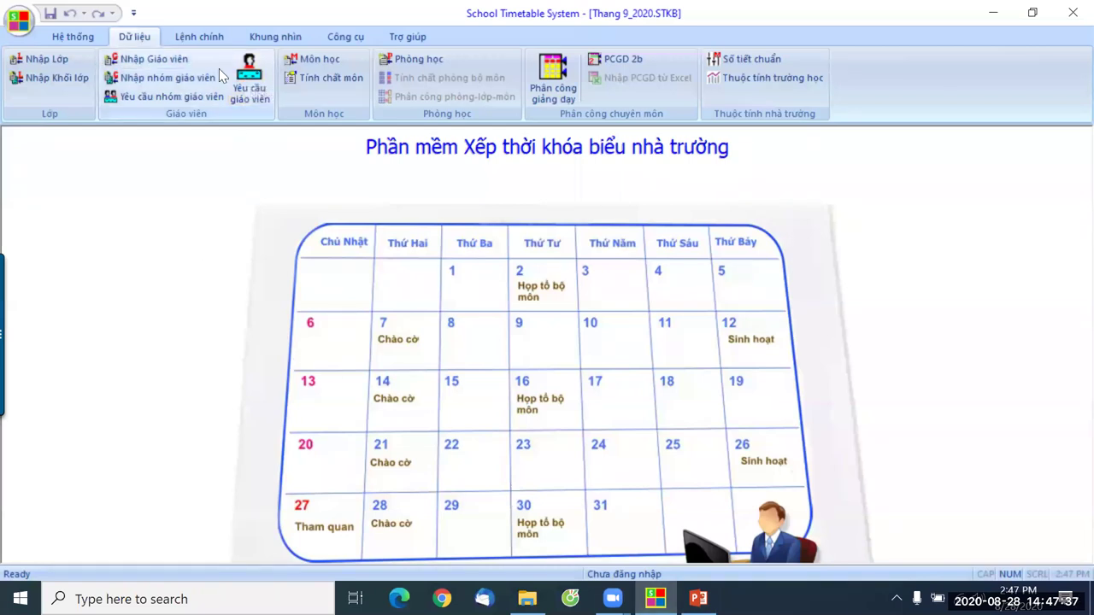
Open the Yêu cầu giáo viên window from the Dữ liệu ribbon.
left_click(73, 37)
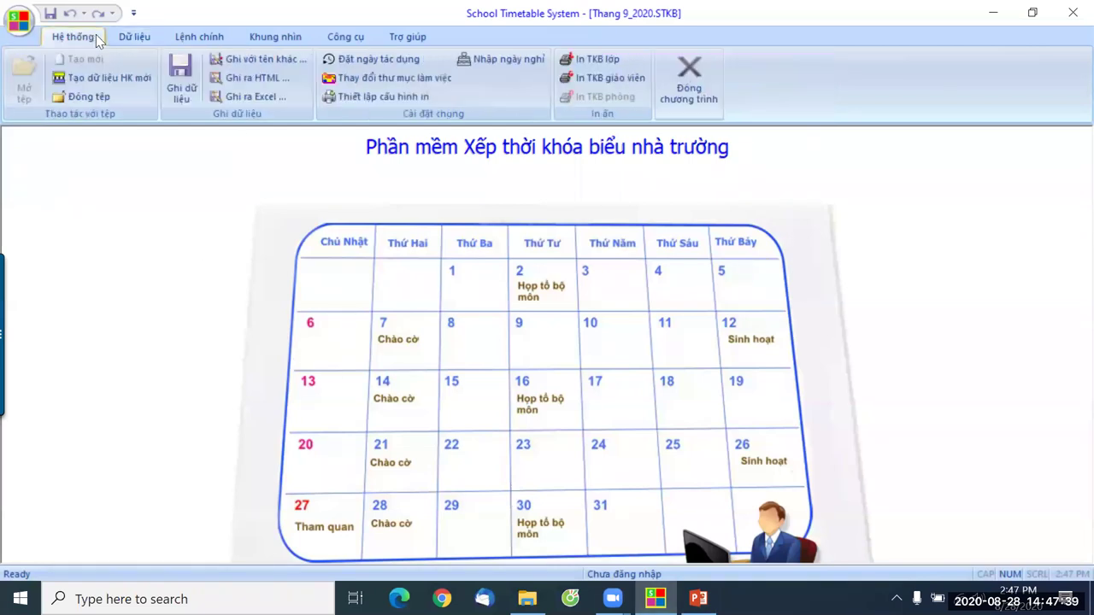
left_click(195, 41)
left_click(139, 40)
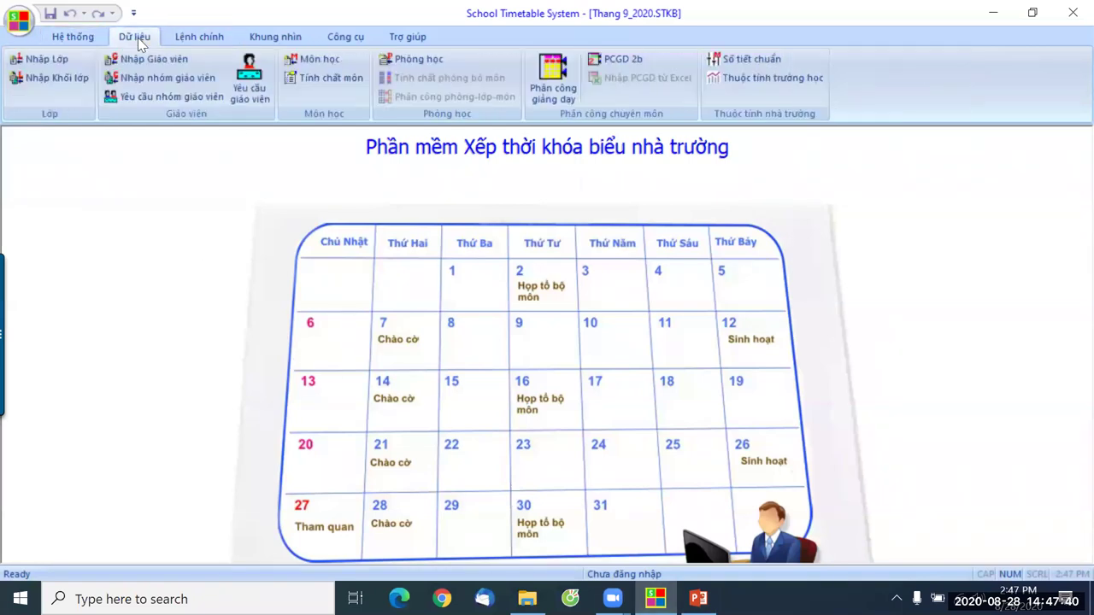
left_click(255, 85)
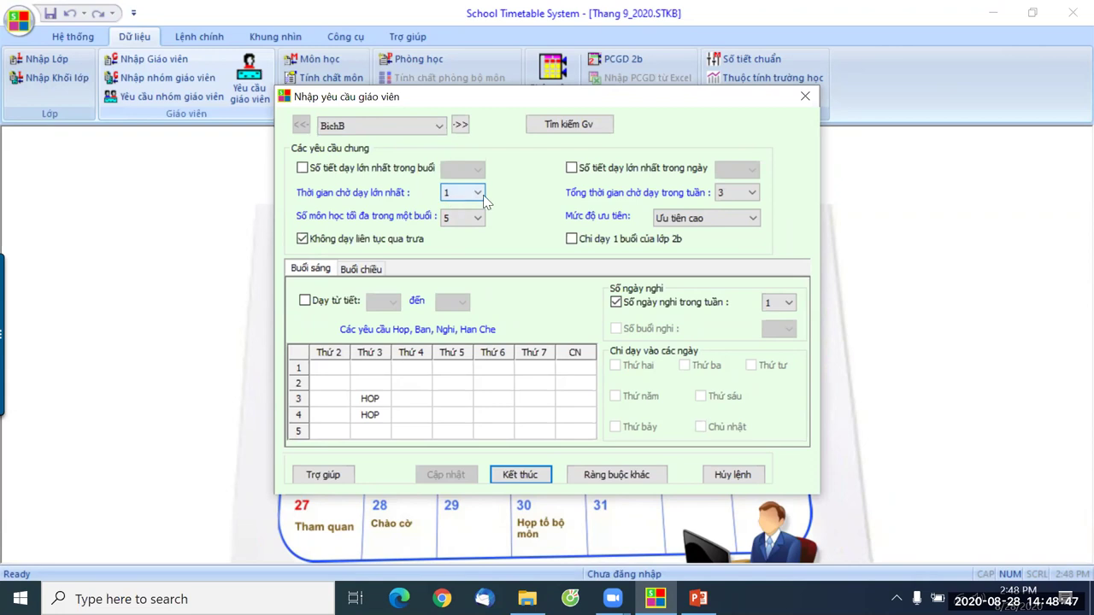
Set maximum waiting time to 0 then back to 1, and max subjects per session to 2.
left_click(721, 195)
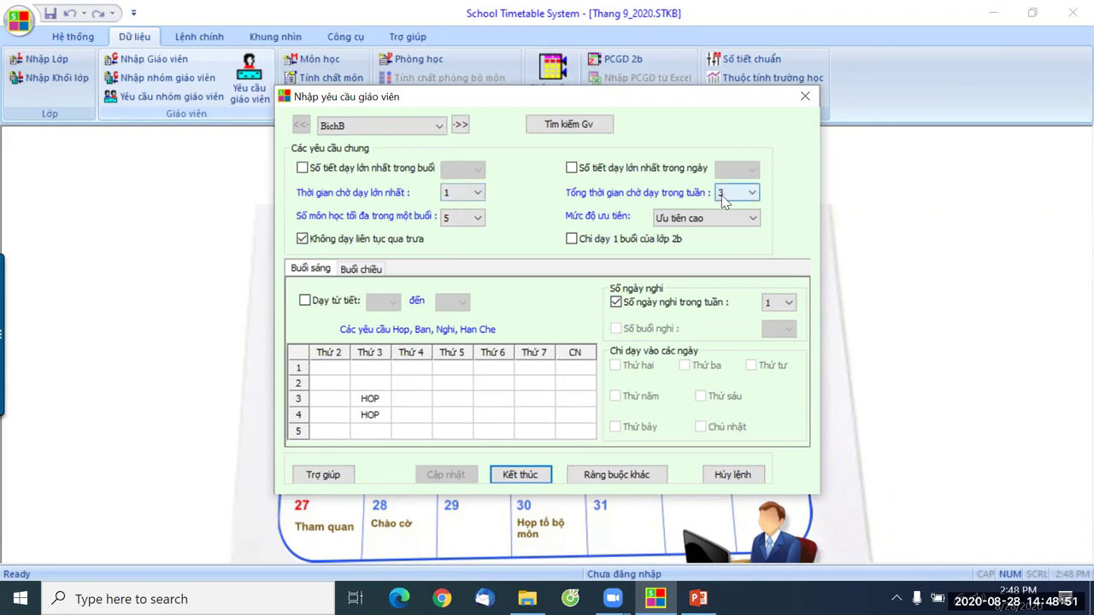
left_click(476, 194)
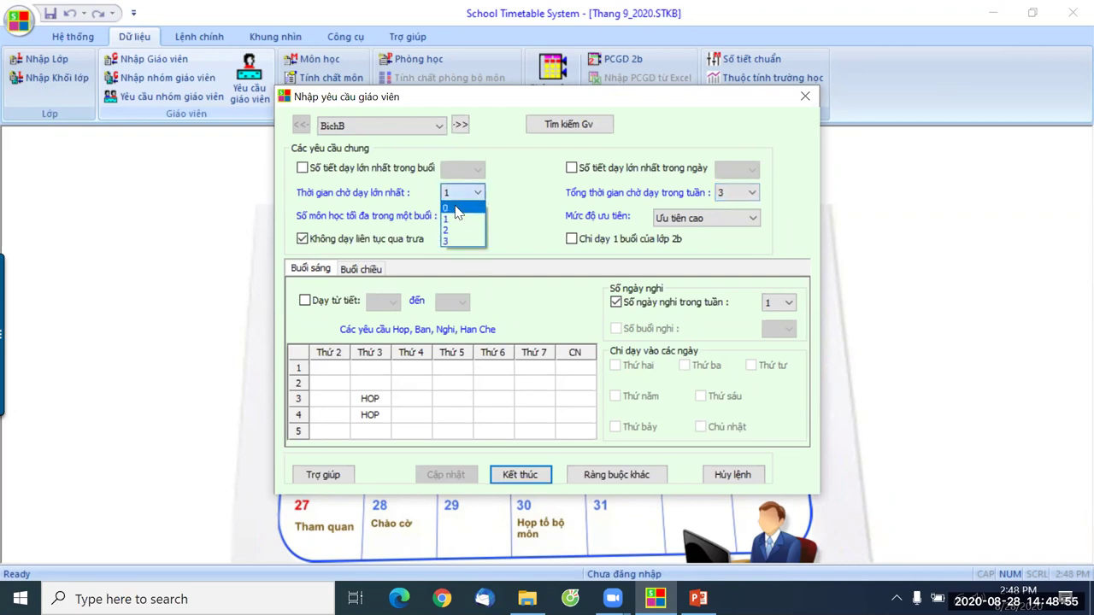
left_click(457, 208)
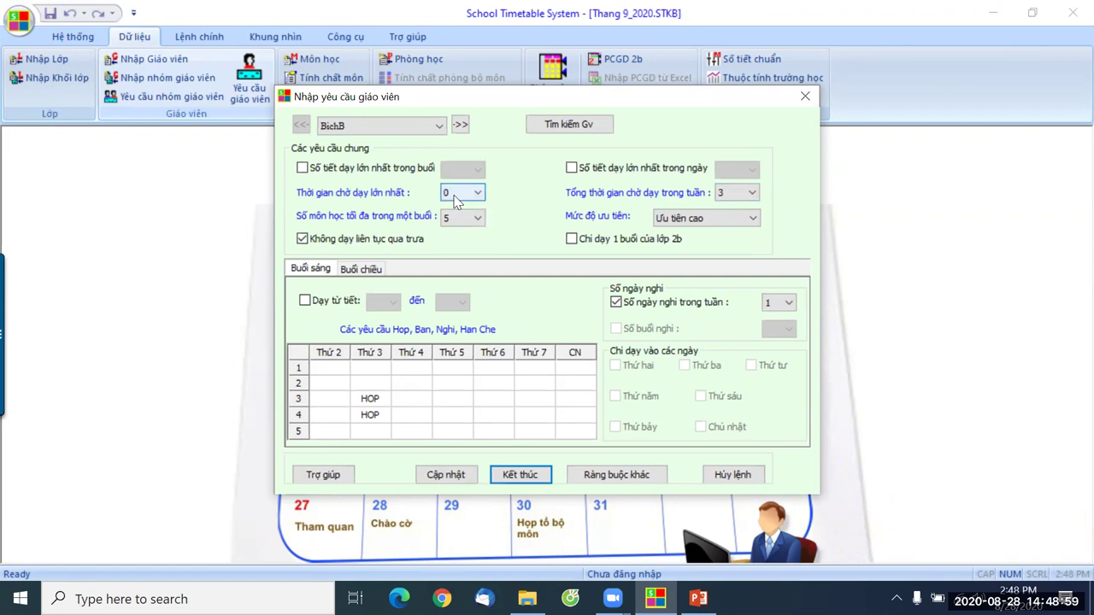
left_click(456, 200)
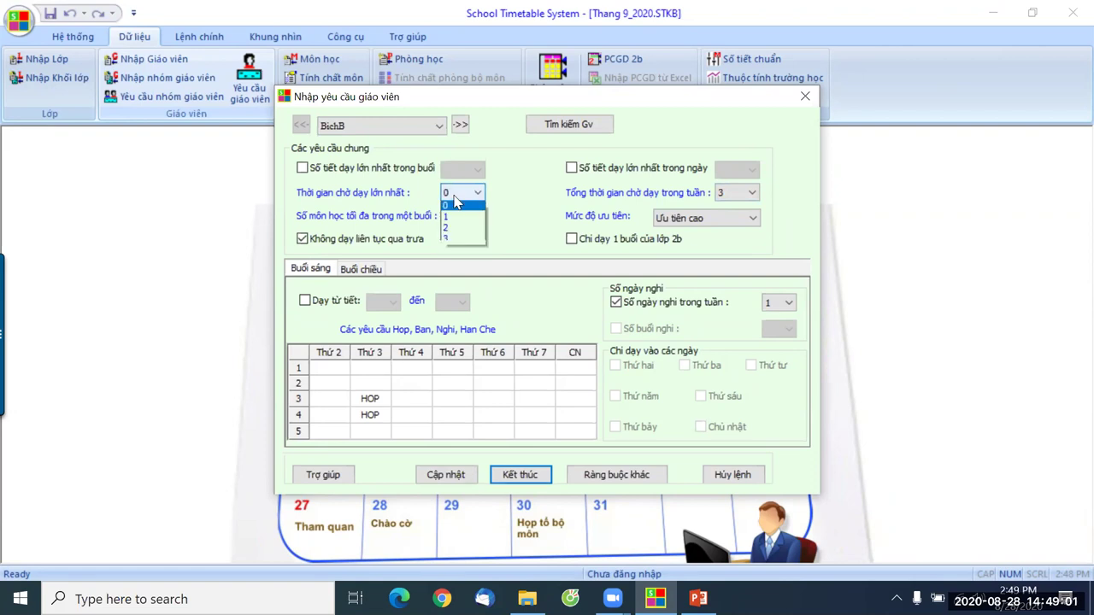
left_click(456, 221)
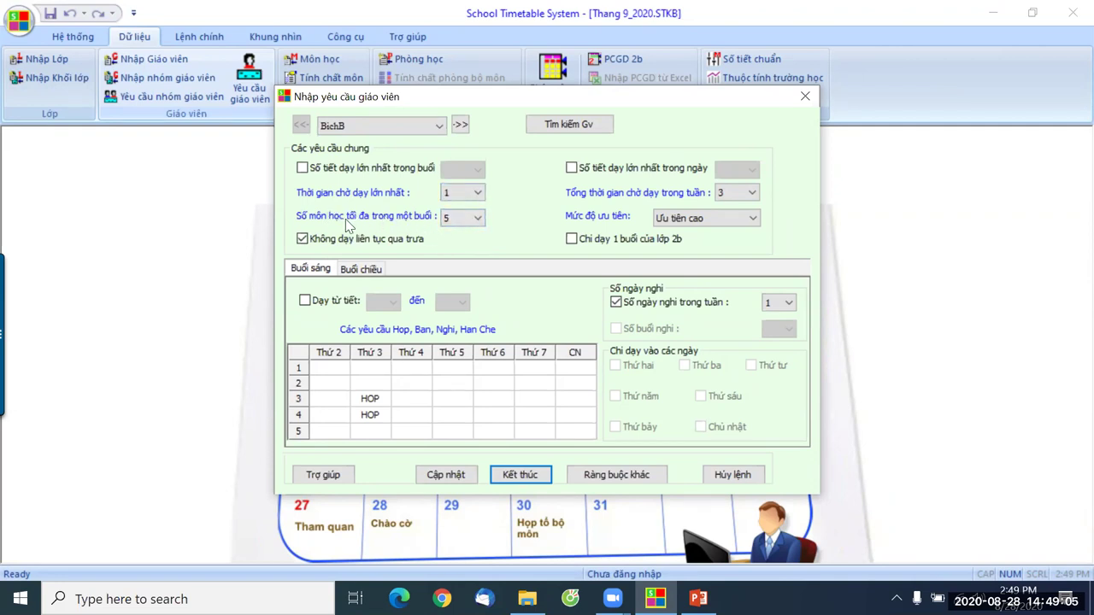
left_click(445, 220)
left_click(477, 218)
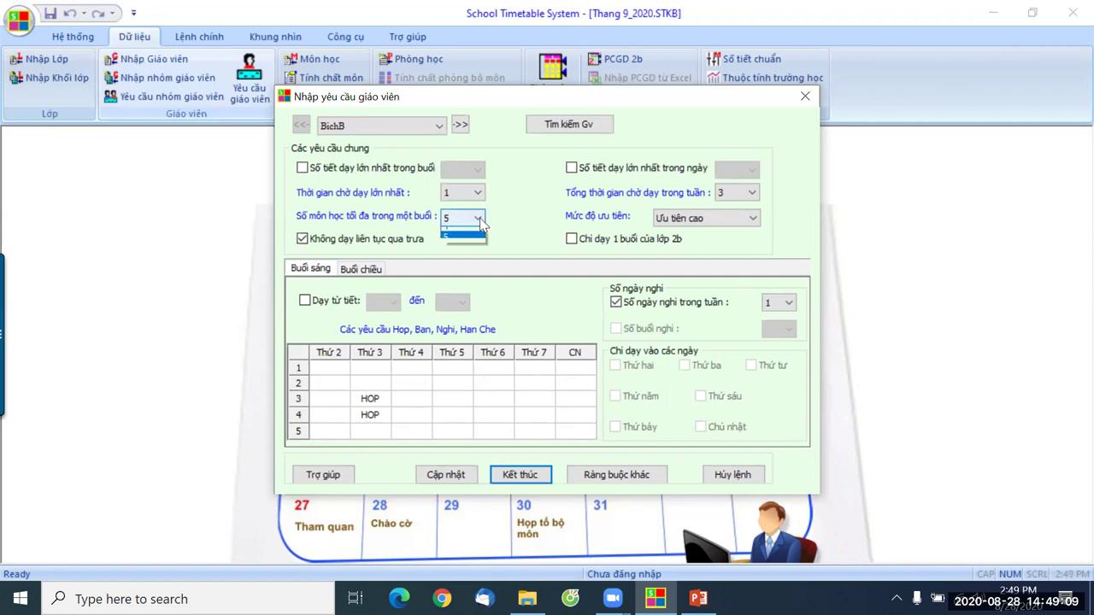
left_click(460, 246)
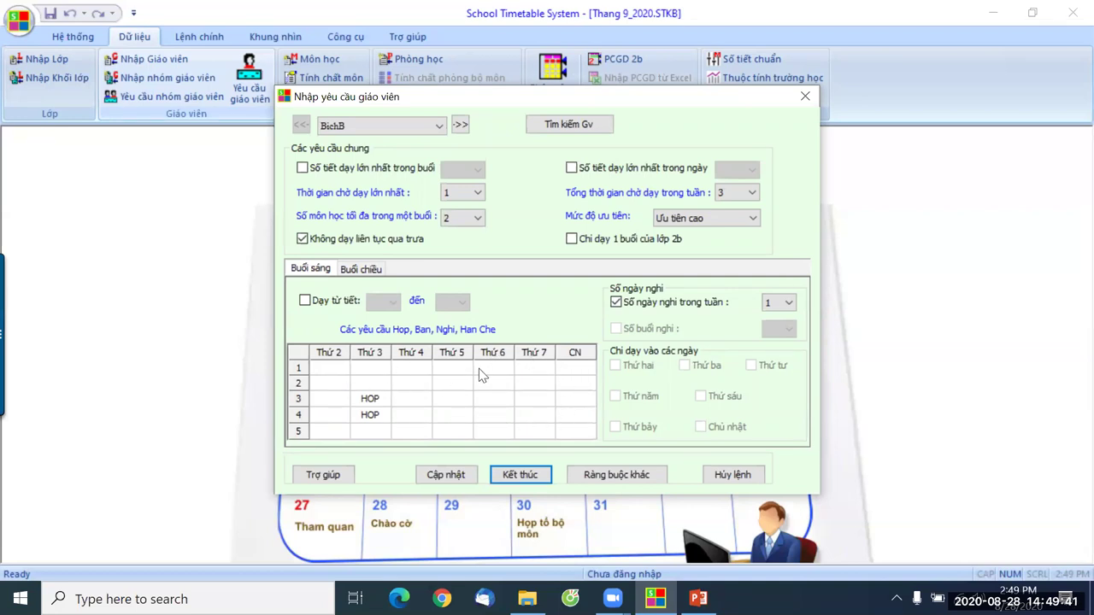
Mark all five Thứ 7 morning periods (1–5) as NGHI.
right_click(530, 362)
left_click(582, 402)
right_click(541, 384)
left_click(586, 419)
left_click(537, 398)
right_click(538, 400)
left_click(586, 432)
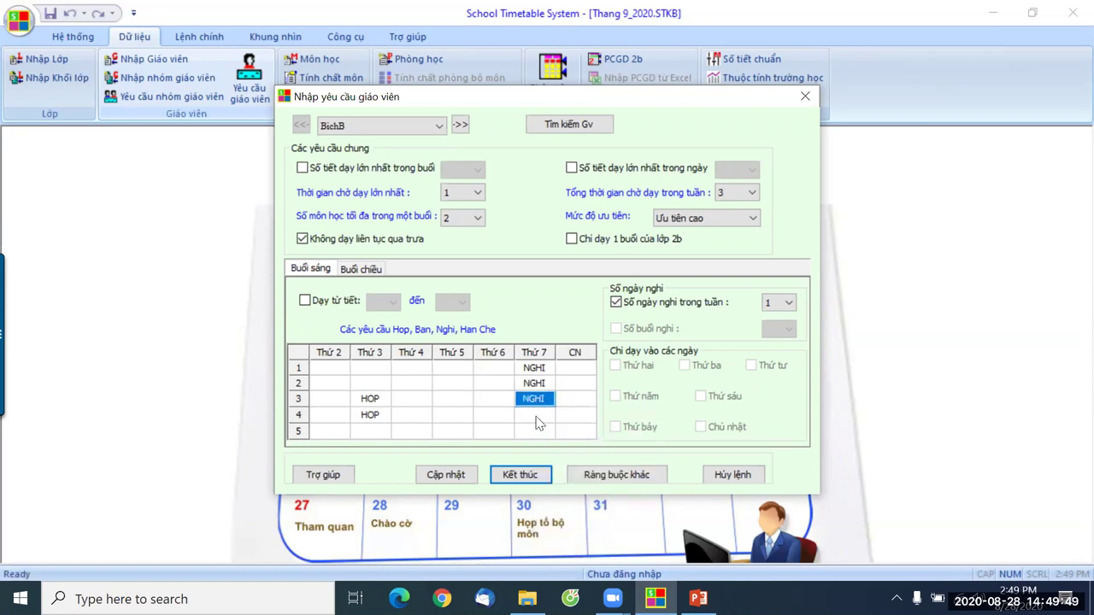
right_click(539, 415)
left_click(578, 449)
right_click(540, 432)
left_click(585, 462)
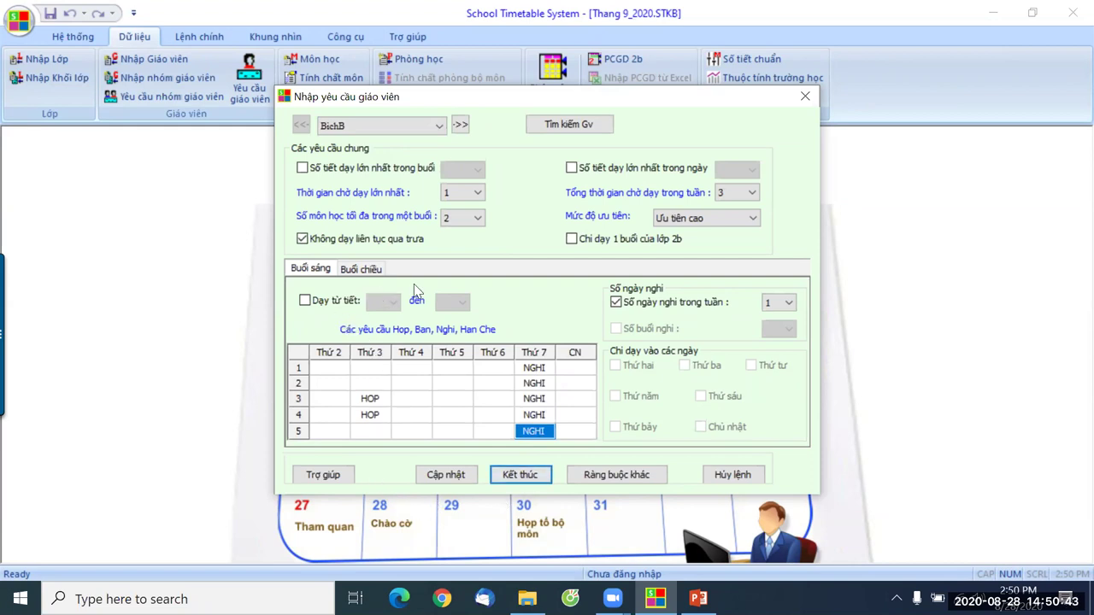
Enable Dạy từ tiết for the morning session with periods 2 đến 5.
left_click(305, 300)
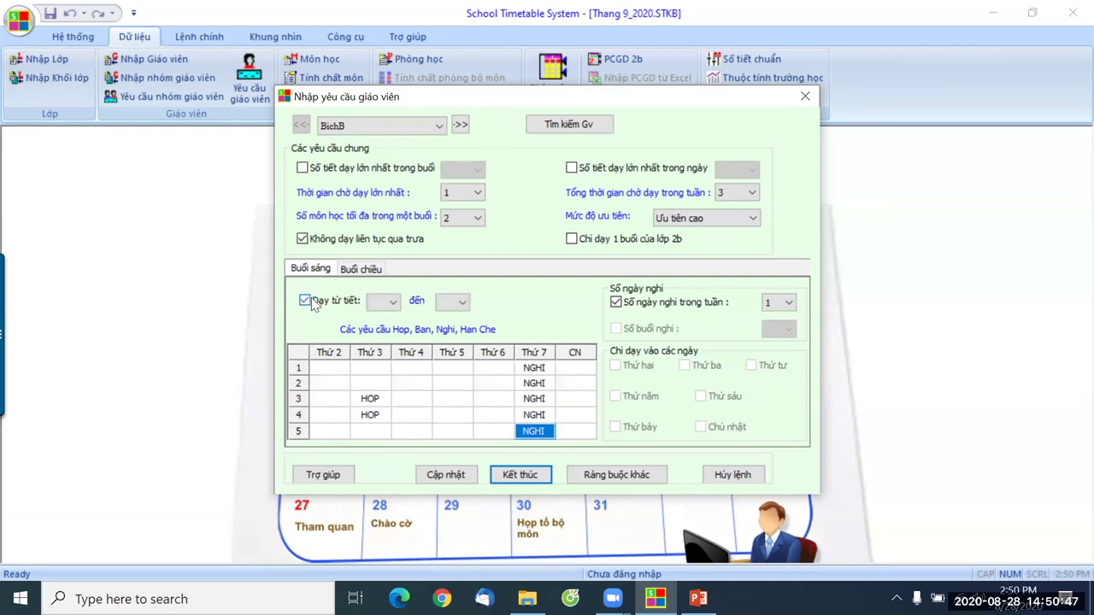
left_click(394, 304)
left_click(380, 326)
left_click(466, 301)
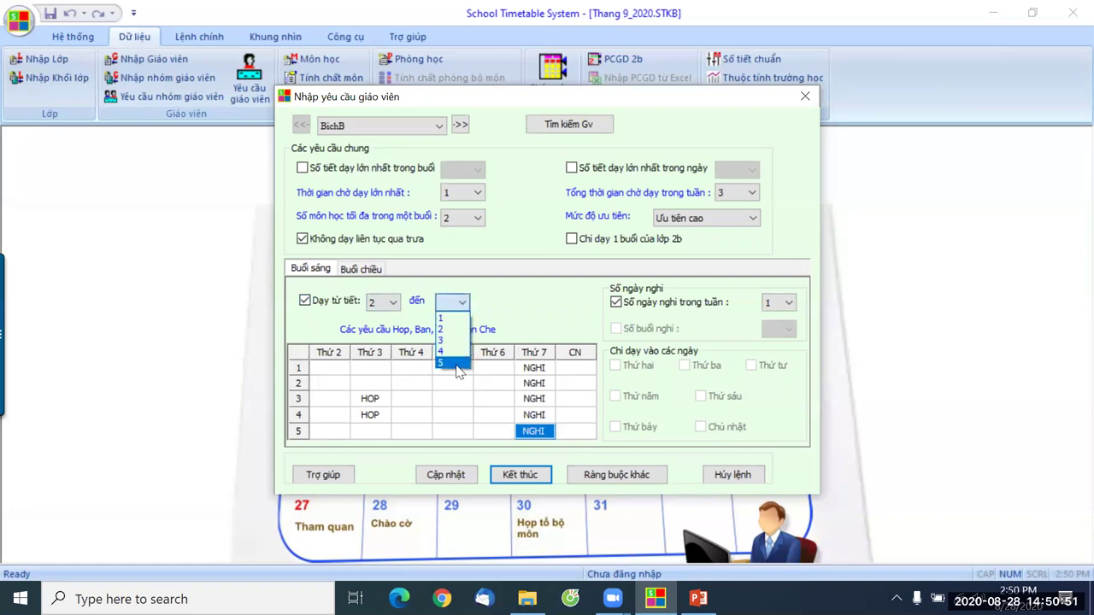
left_click(453, 366)
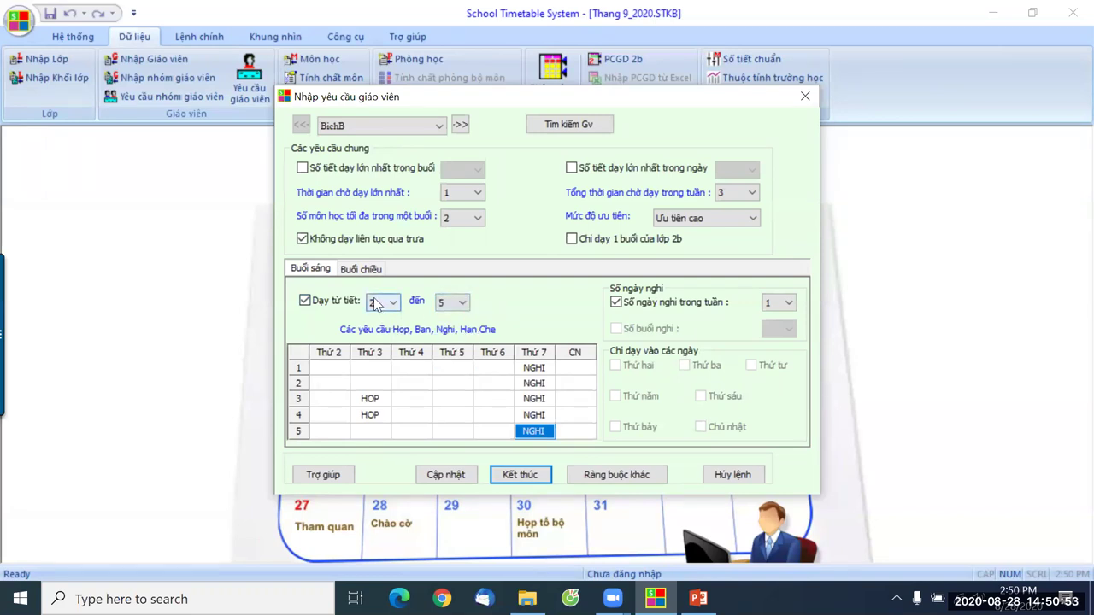
Enable Dạy từ tiết for the afternoon session with periods 1 đến 4.
left_click(366, 270)
left_click(306, 301)
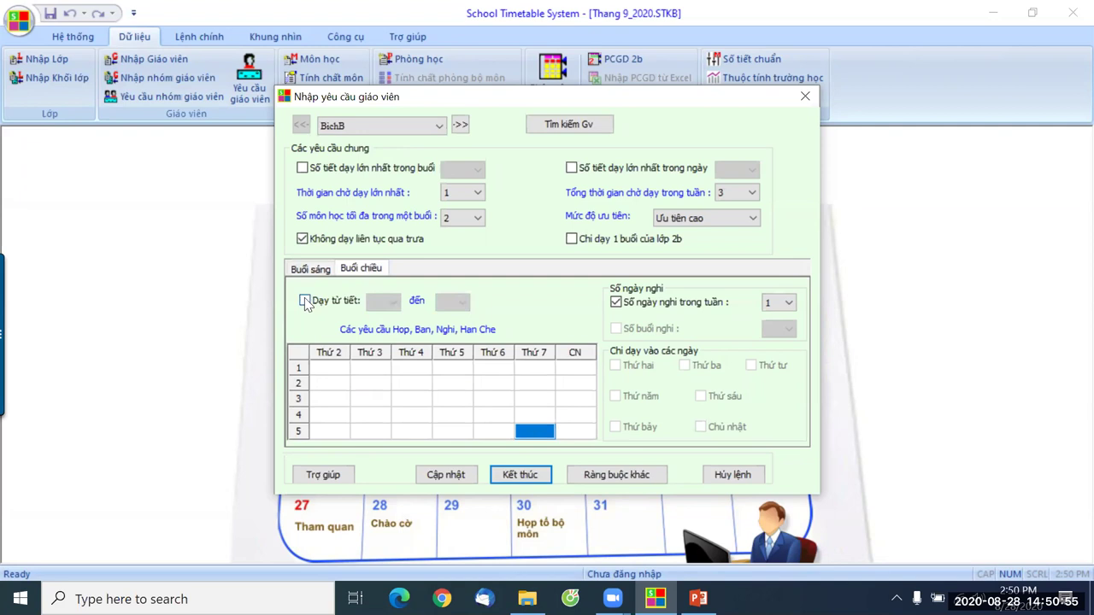
left_click(393, 303)
left_click(388, 319)
left_click(460, 302)
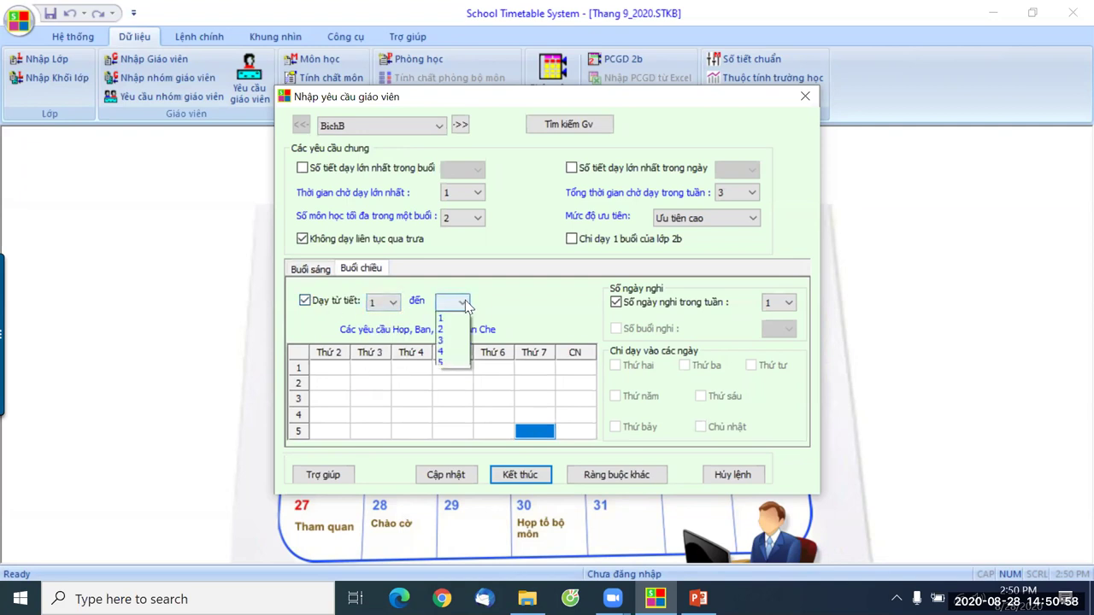
left_click(451, 351)
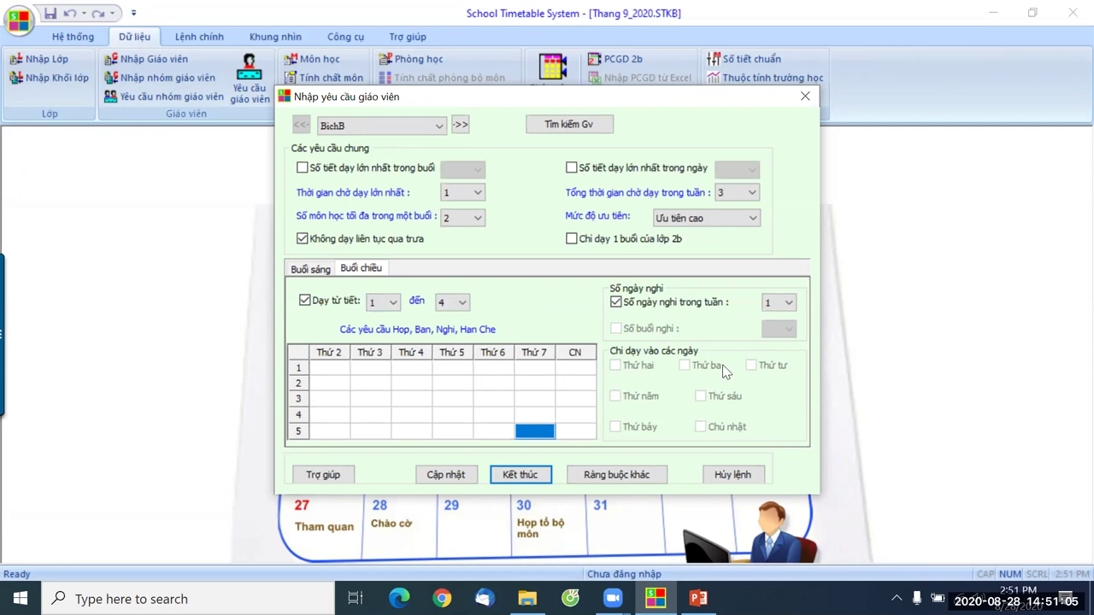
Turn off both the Số ngày nghỉ trong tuần and Số buổi nghỉ limits.
left_click(768, 306)
left_click(616, 303)
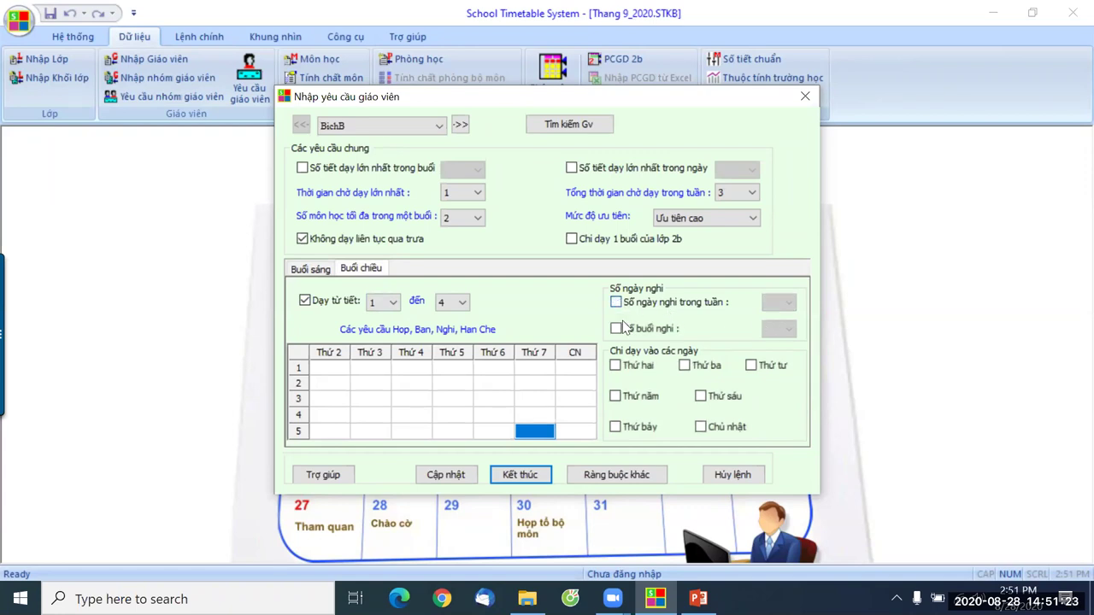
left_click(616, 329)
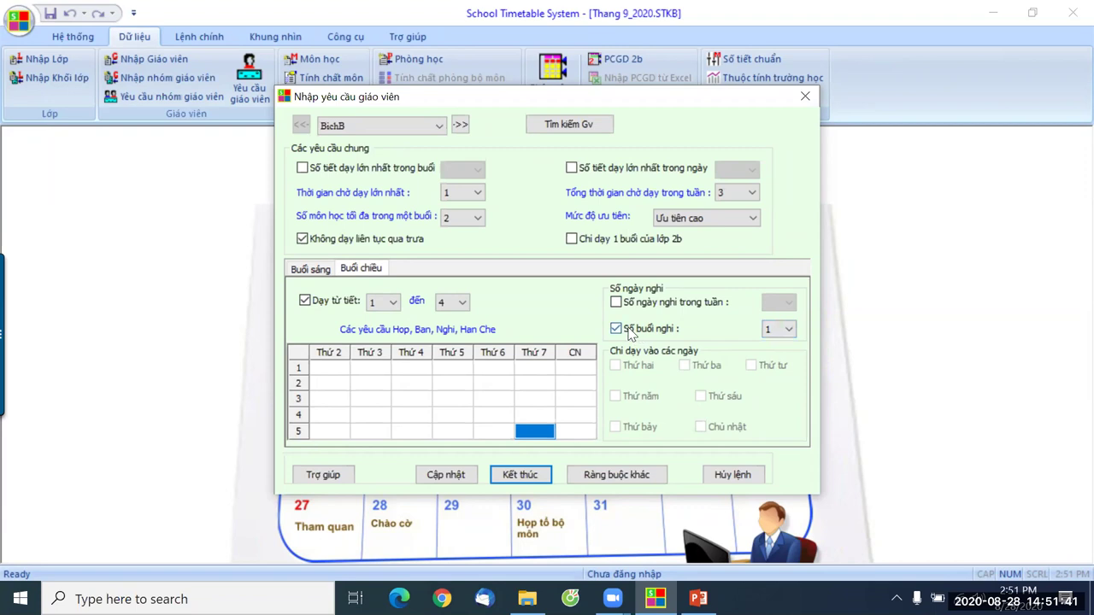
left_click(629, 334)
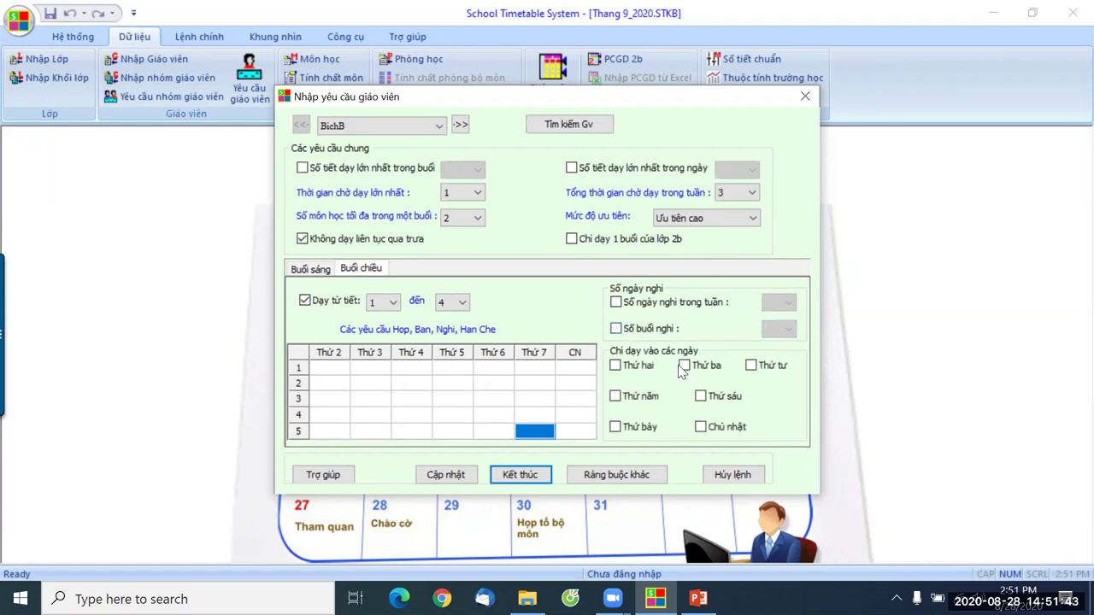
Restrict teaching to Thứ hai, Thứ ba, Thứ tư, Thứ sáu and Thứ bảy.
left_click(616, 365)
left_click(685, 365)
left_click(751, 366)
left_click(701, 396)
left_click(616, 428)
In Ràng buộc khác, toggle the one-location-per-day and per-session rules, then cancel both dialogs.
left_click(617, 477)
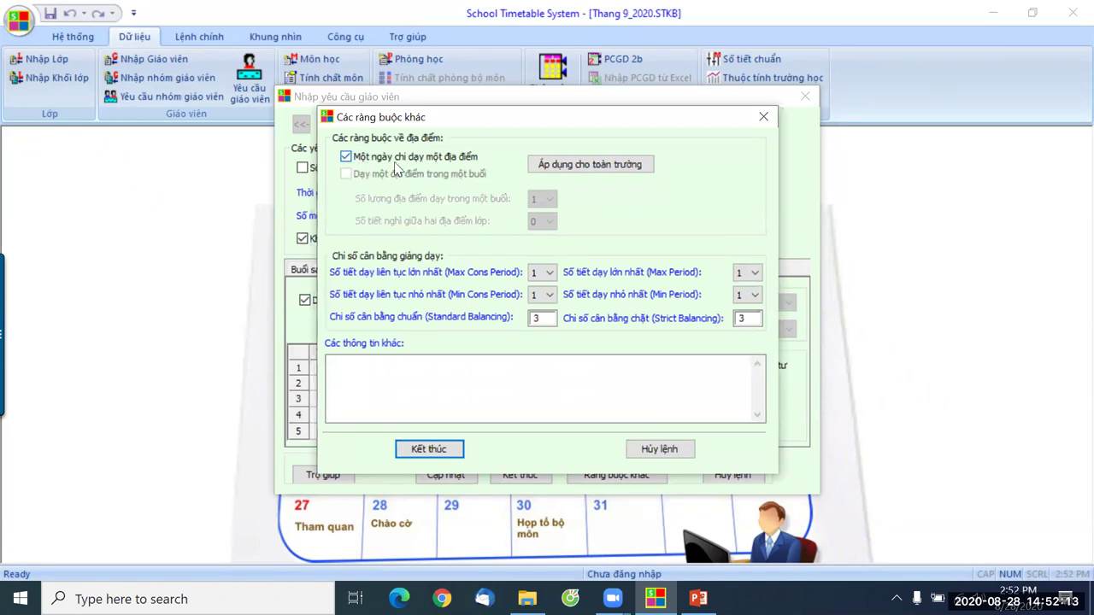
left_click(345, 157)
left_click(349, 175)
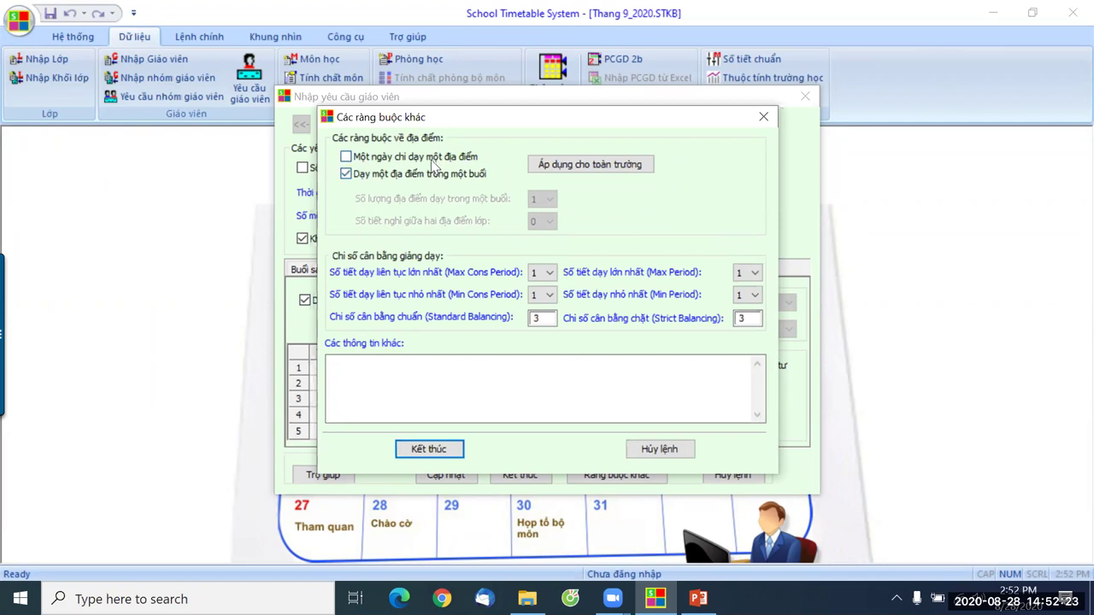
left_click(347, 175)
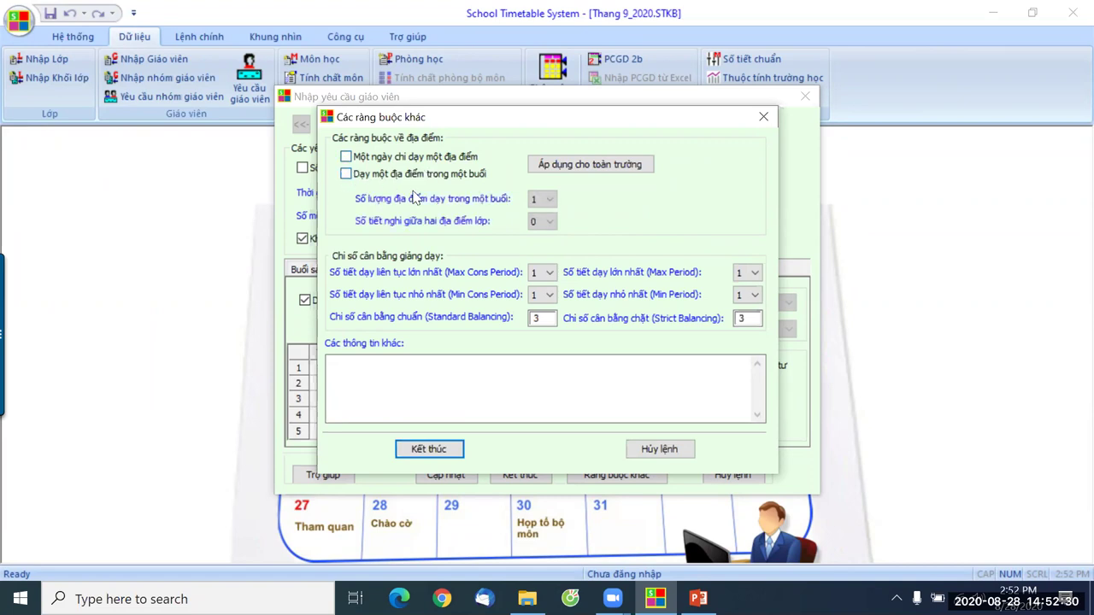
left_click(345, 175)
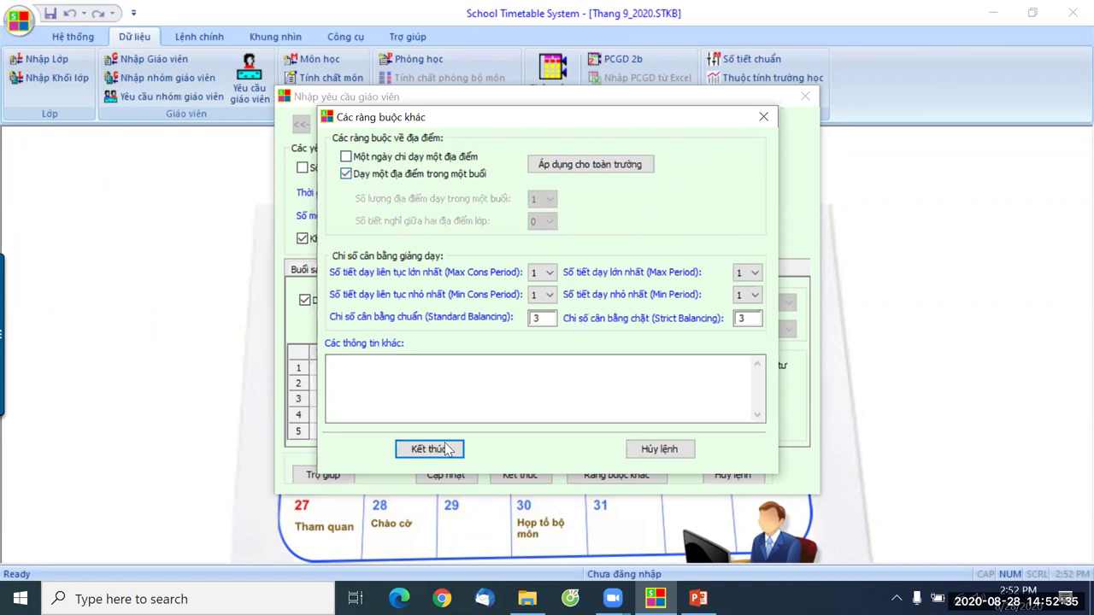
left_click(659, 457)
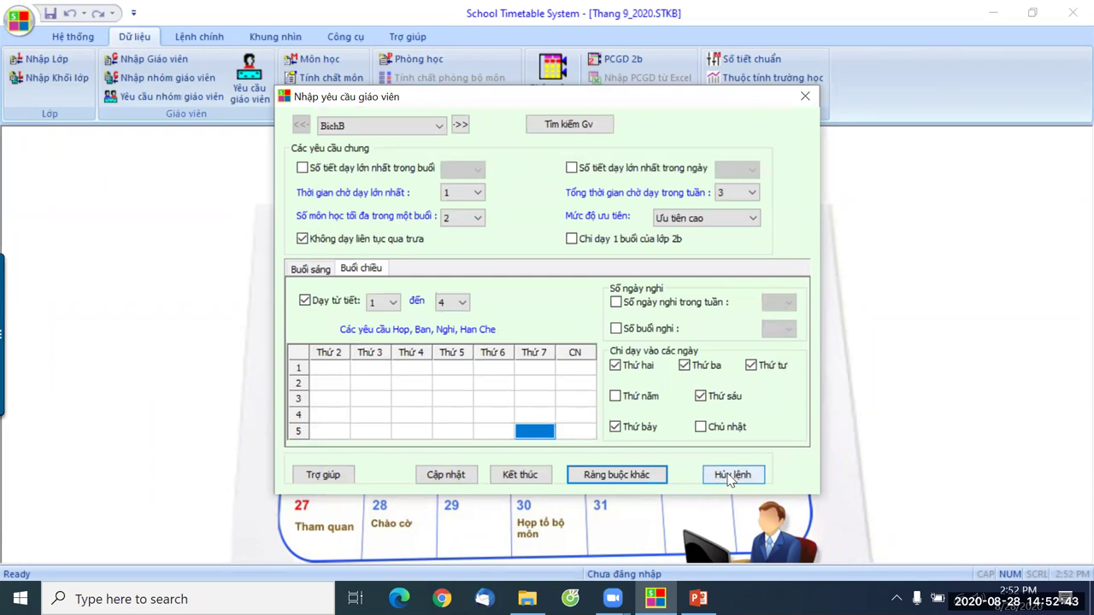
left_click(731, 476)
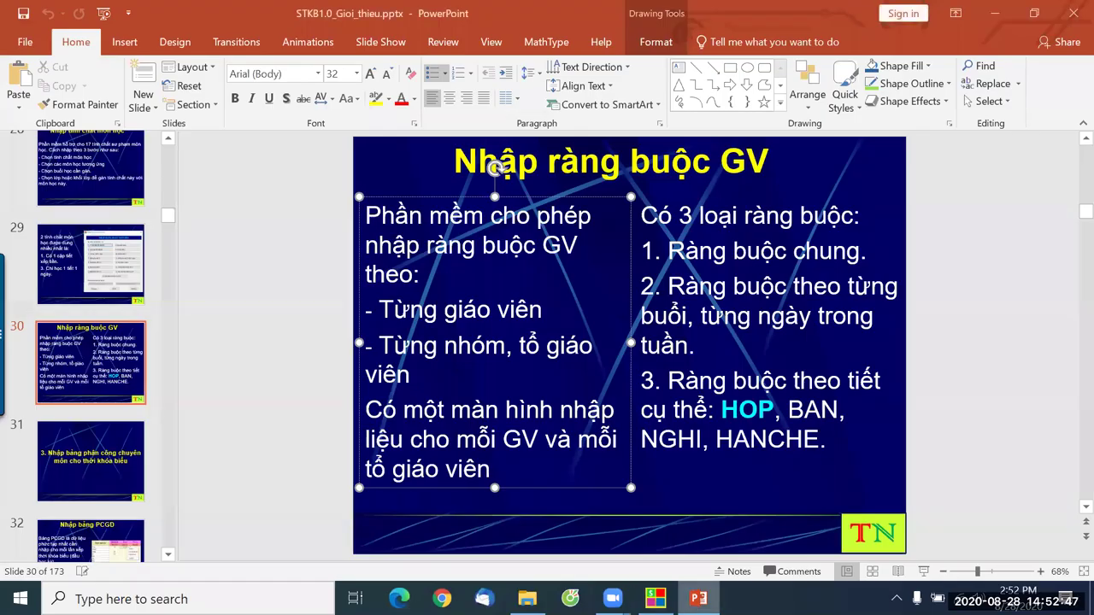
In PowerPoint, go to slide 27, the section title on subject properties and teacher constraints.
left_click(698, 599)
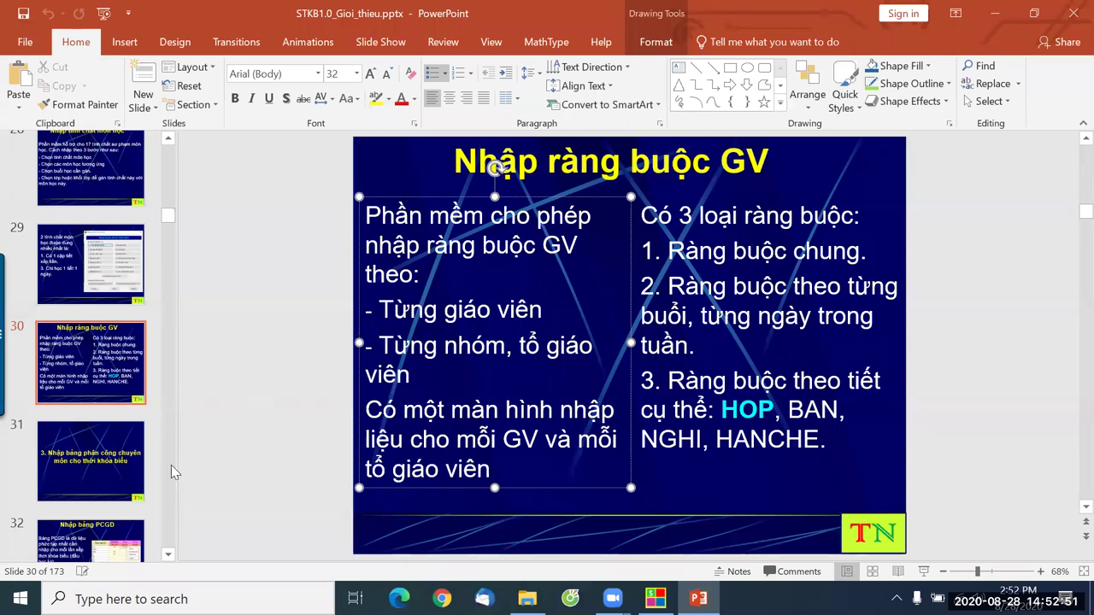
left_click(111, 342)
scroll(111, 341, "up", 3)
left_click(80, 361)
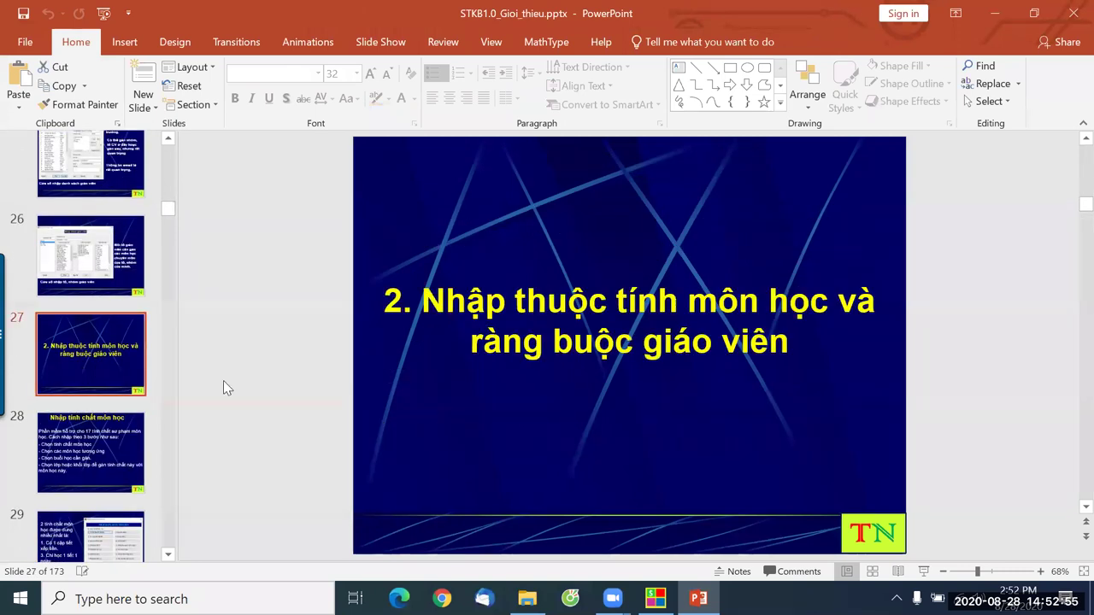
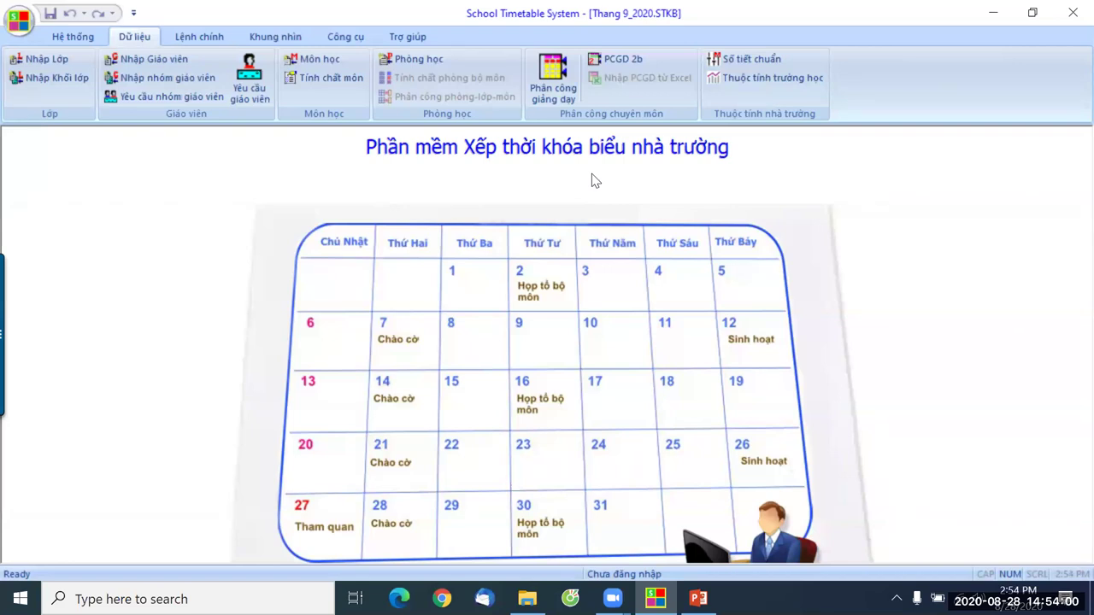
Open the teaching-assignment (PCGD) grid and clear the entire assignment table.
left_click(544, 87)
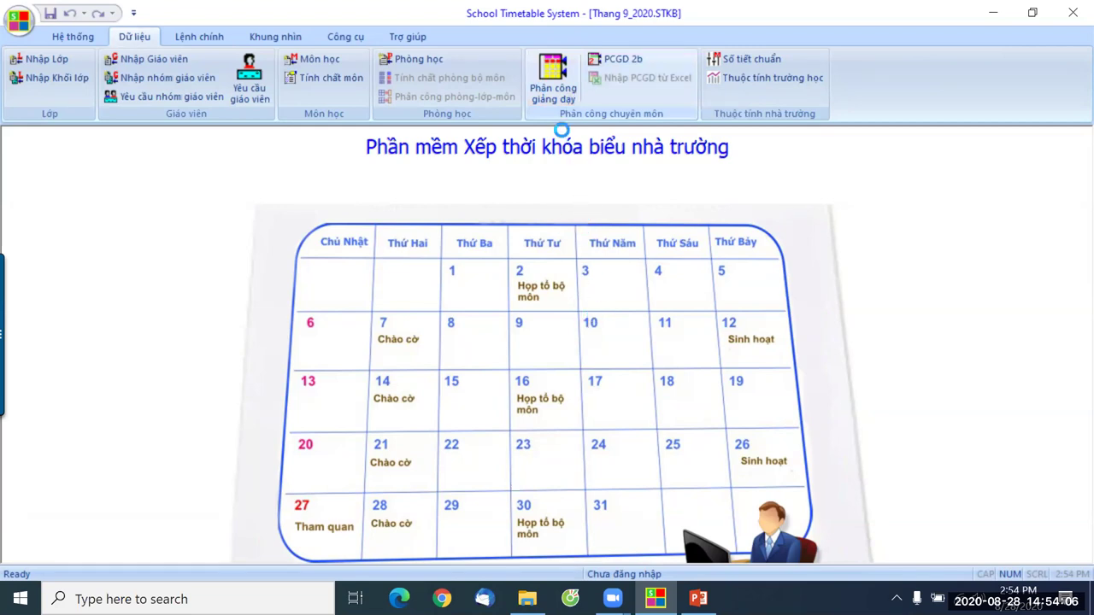
left_click(535, 88)
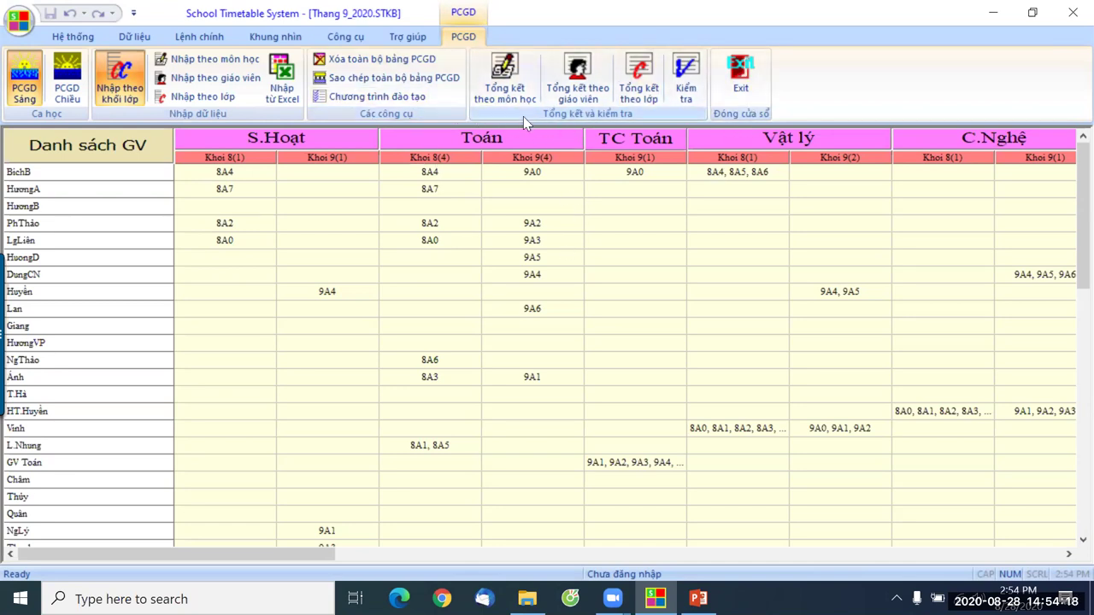
left_click(373, 59)
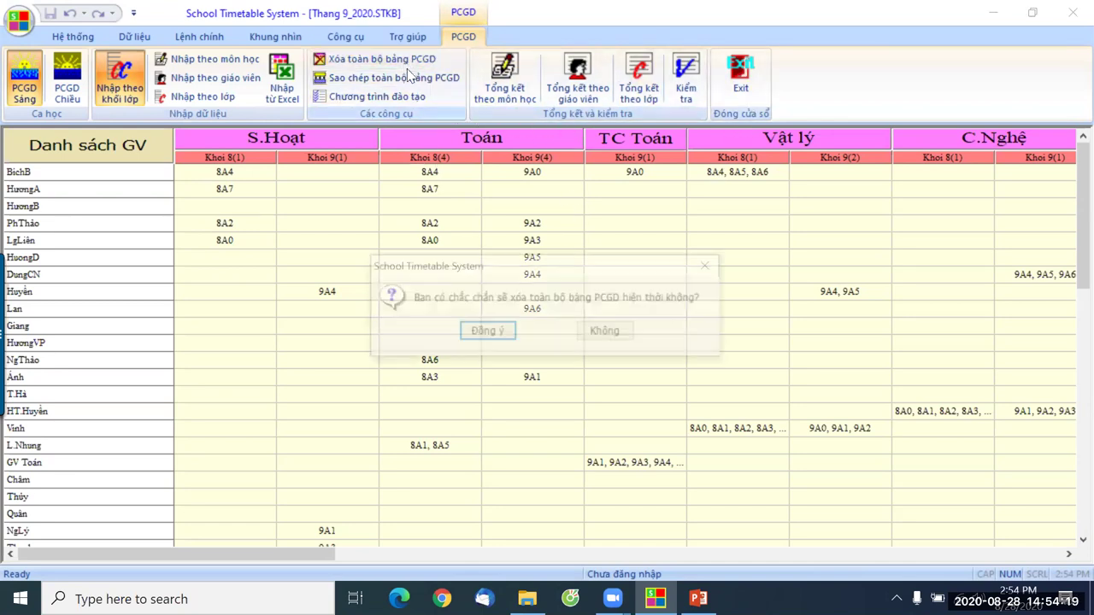
left_click(492, 333)
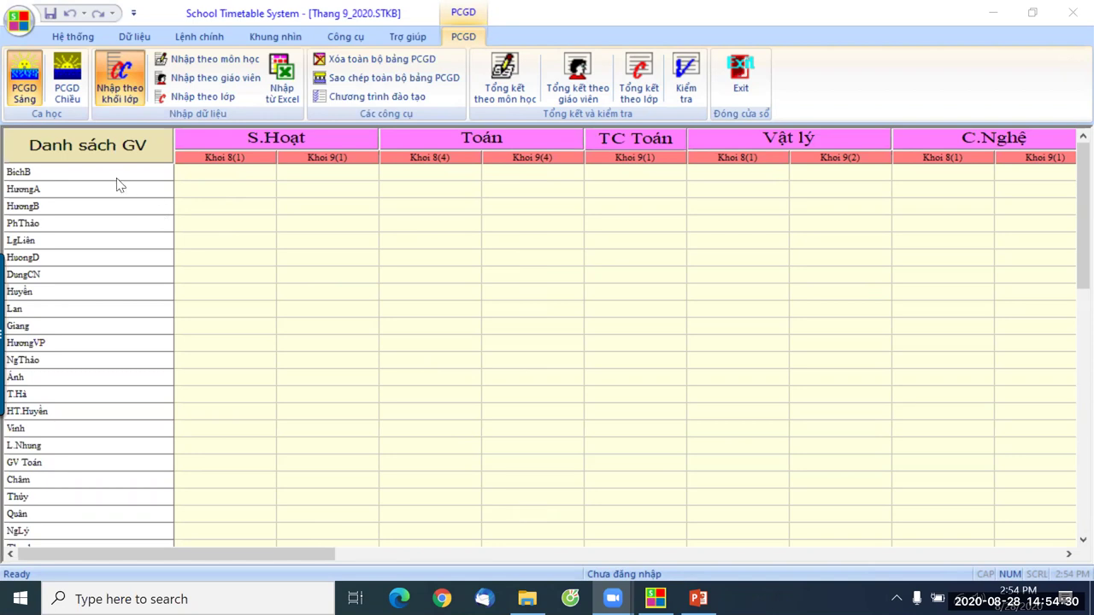
Scroll the grid vertically and horizontally to check that every assignment cell is empty.
scroll(68, 226, "down", 15)
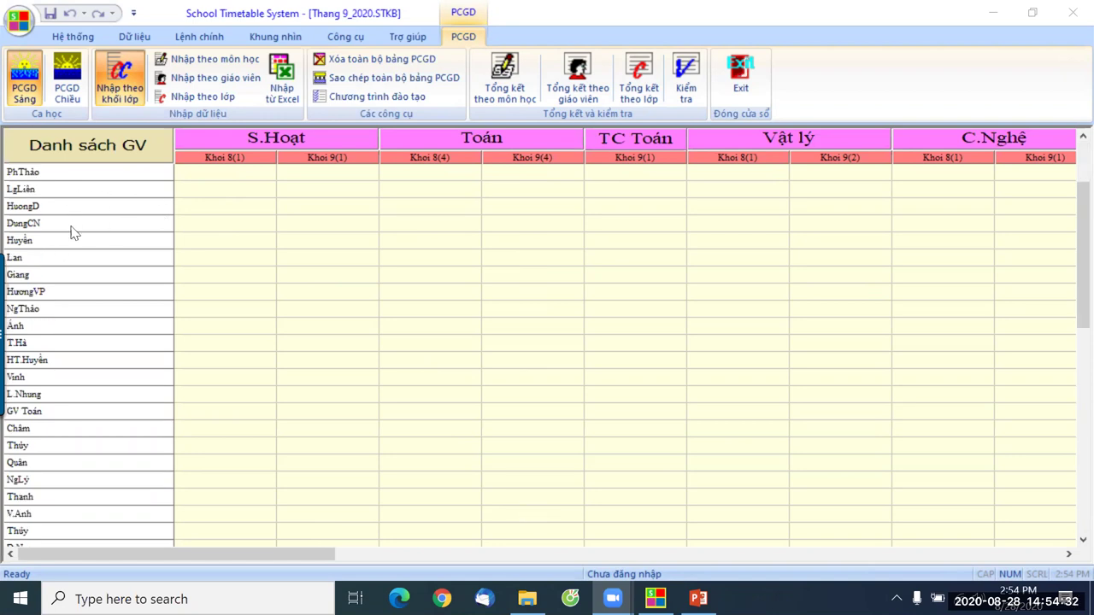
scroll(37, 277, "up", 15)
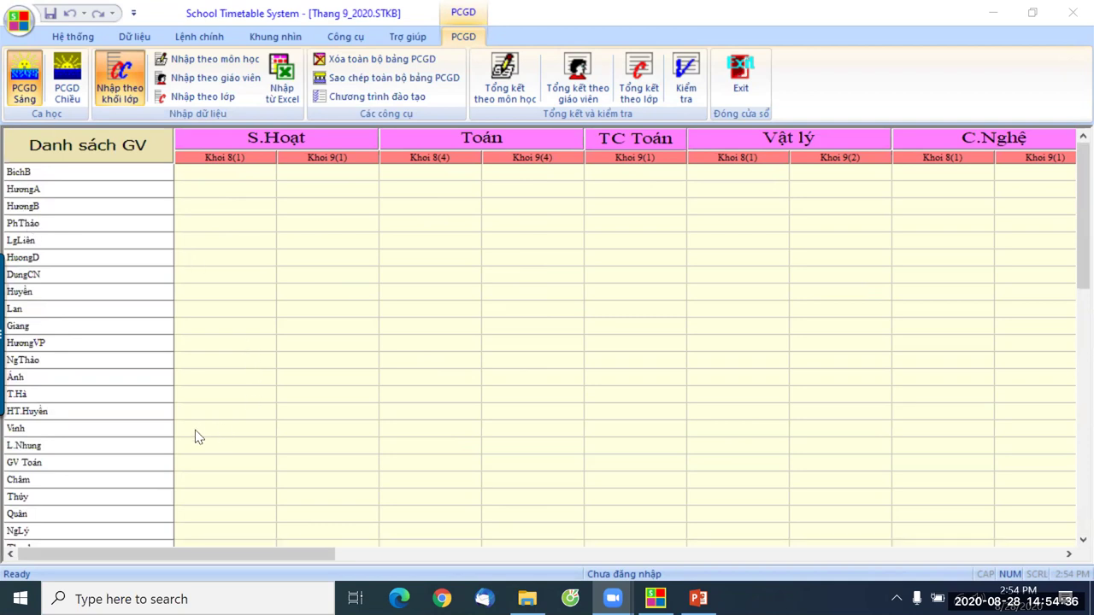
left_click_drag(202, 559, 929, 557)
left_click_drag(1012, 553, 252, 542)
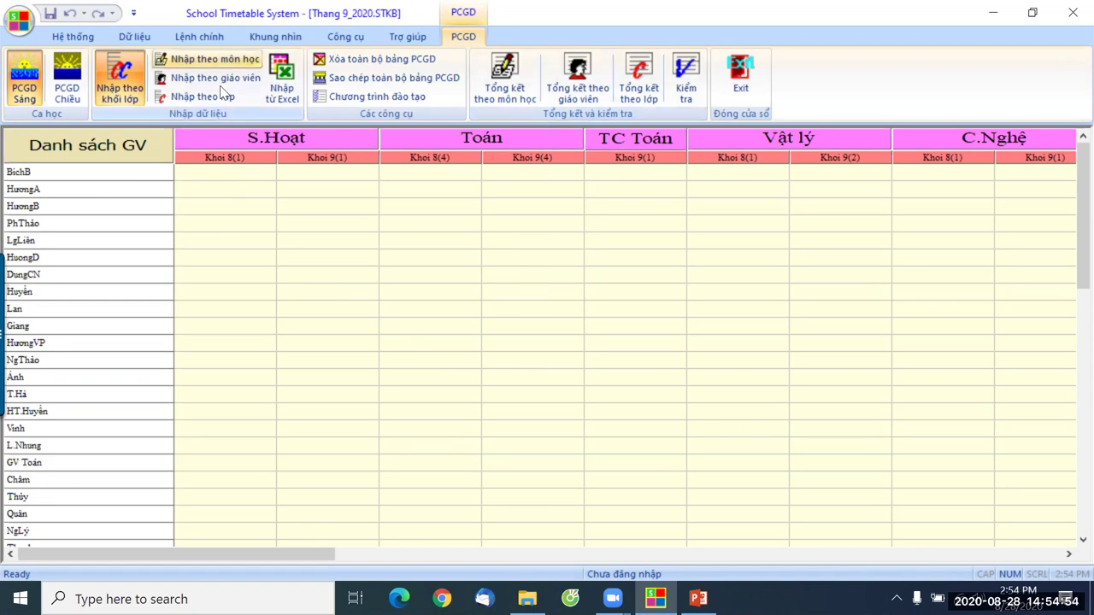
Filter the teacher list to show only the Văn subject group.
right_click(75, 152)
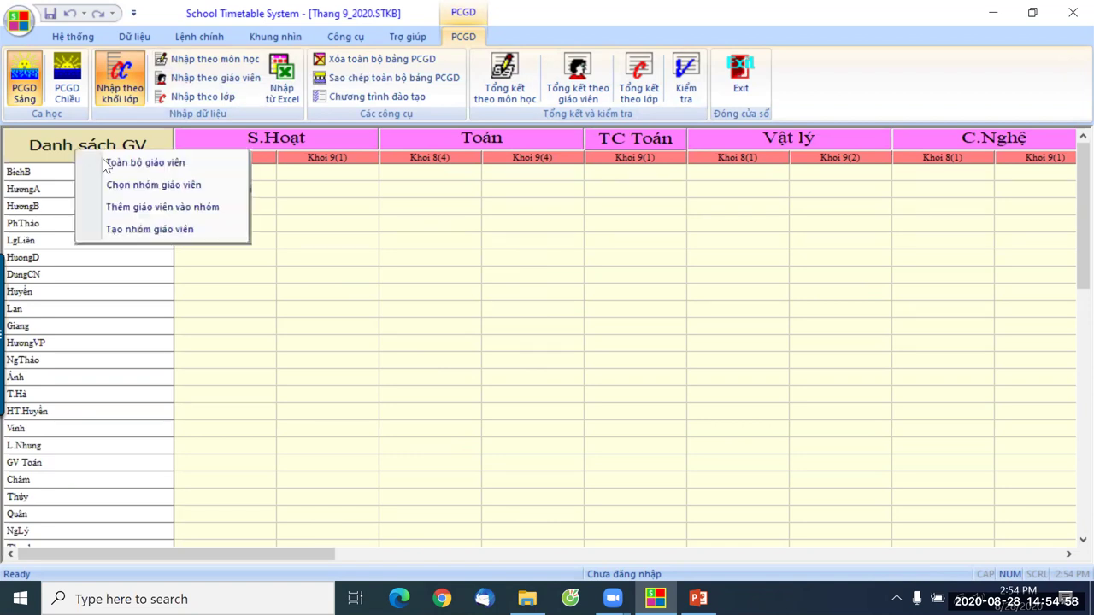
left_click(154, 190)
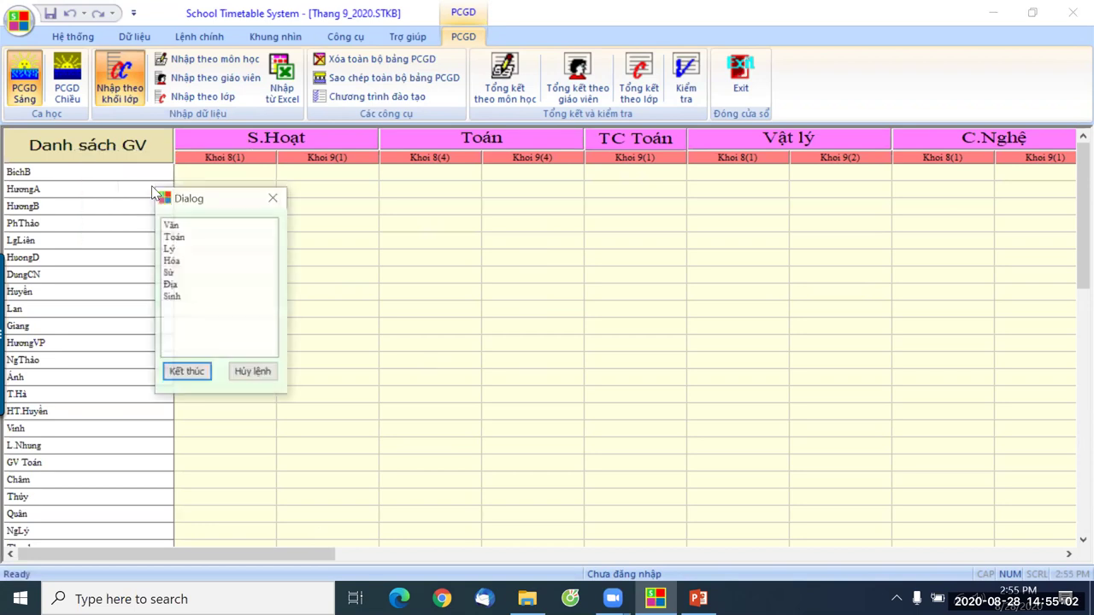
left_click(179, 227)
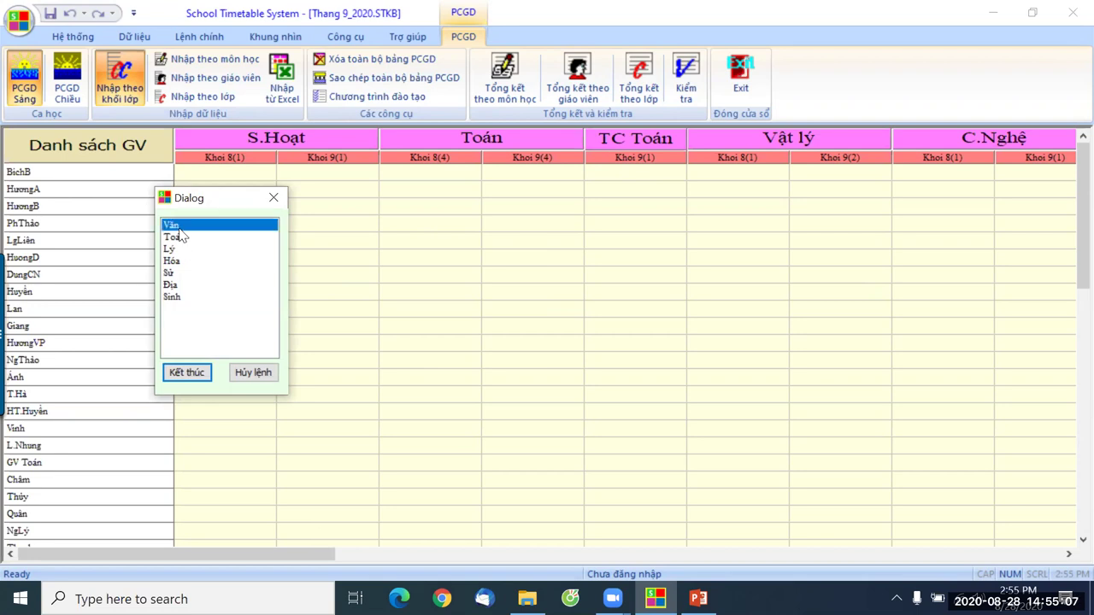
left_click(186, 371)
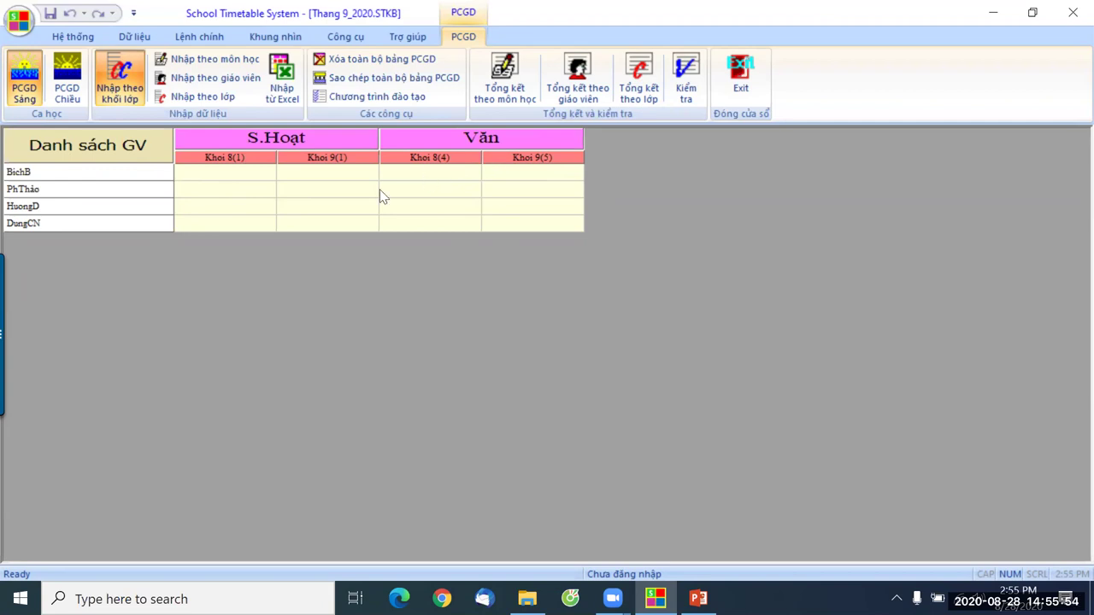
Assign S.Hoạt class 8A0 to the first teacher and 9A1 to the second teacher.
right_click(219, 175)
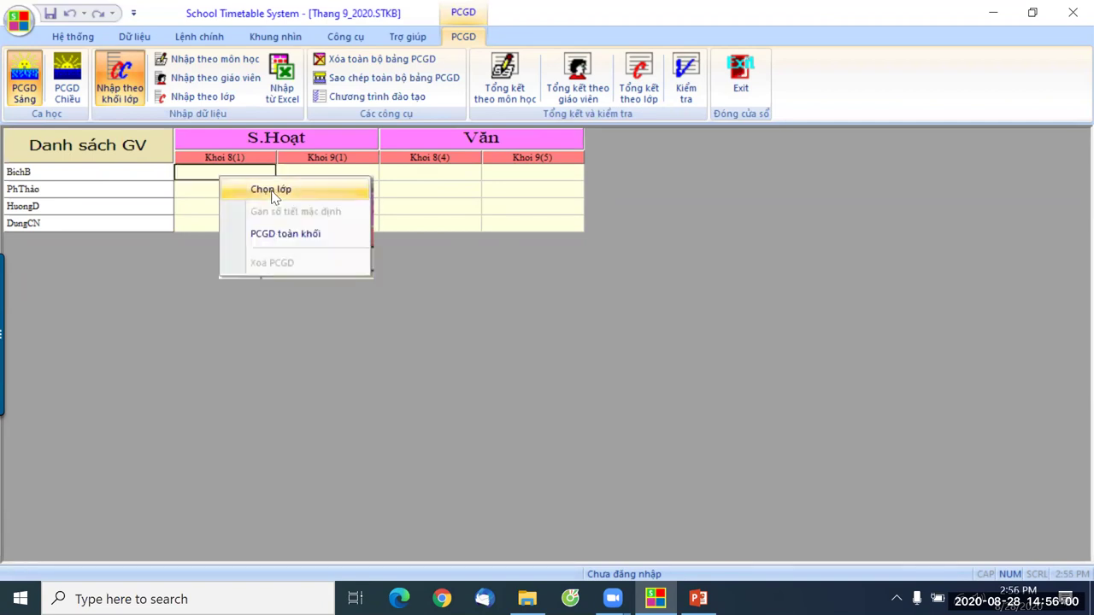
left_click(273, 191)
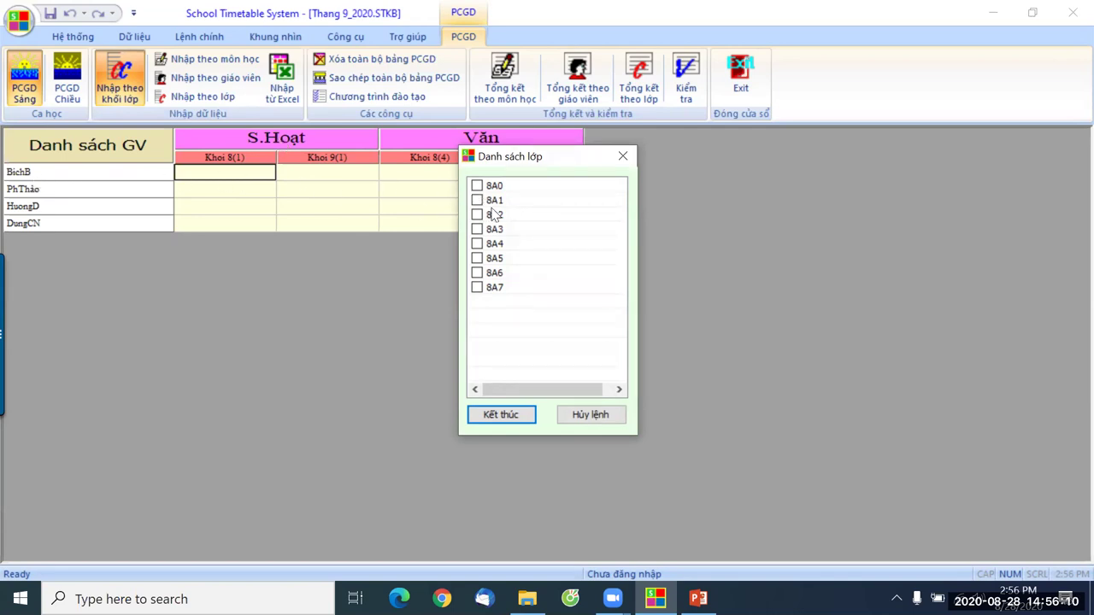
left_click(496, 412)
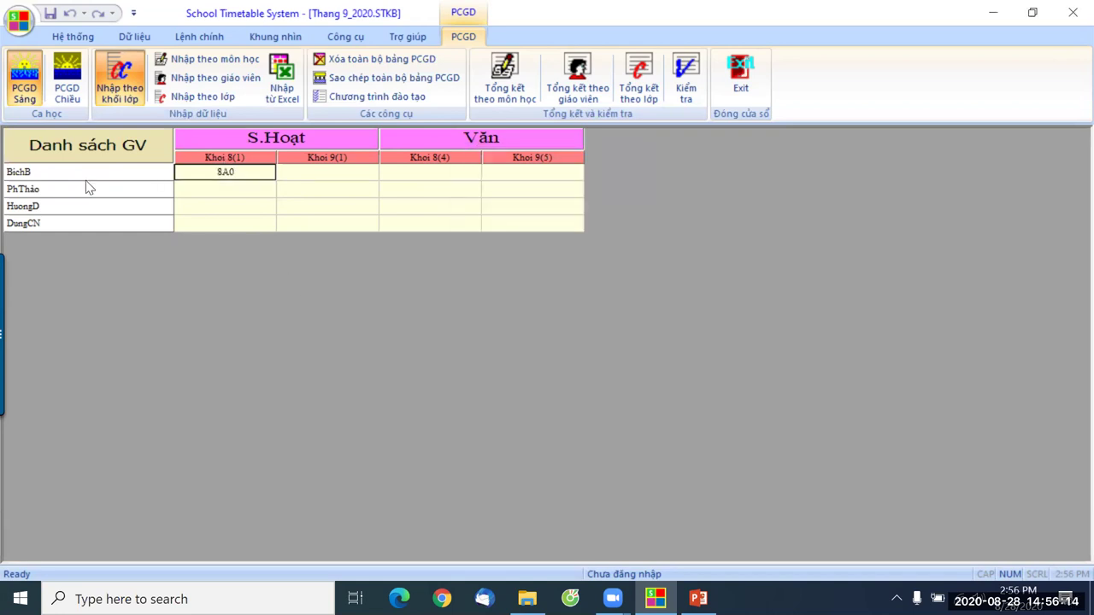
left_click(334, 195)
right_click(333, 195)
left_click(370, 203)
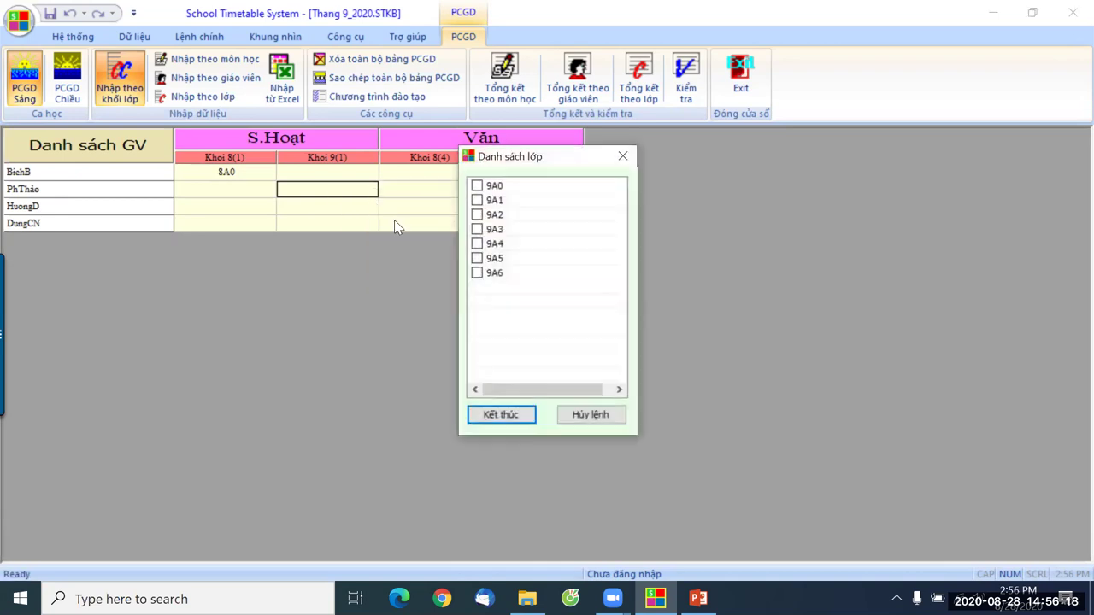
left_click(477, 200)
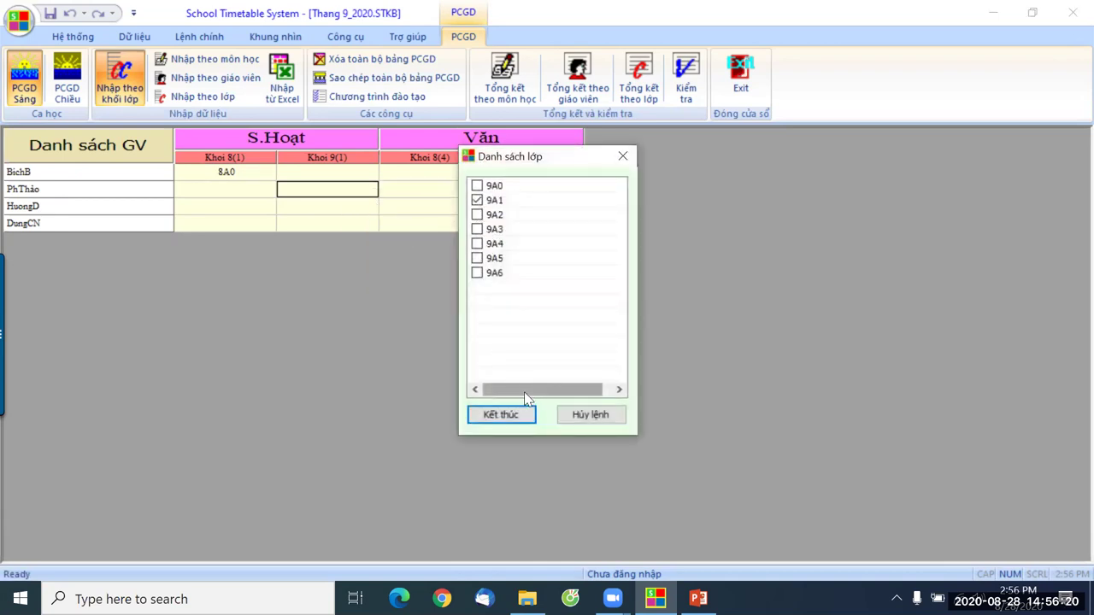
left_click(504, 414)
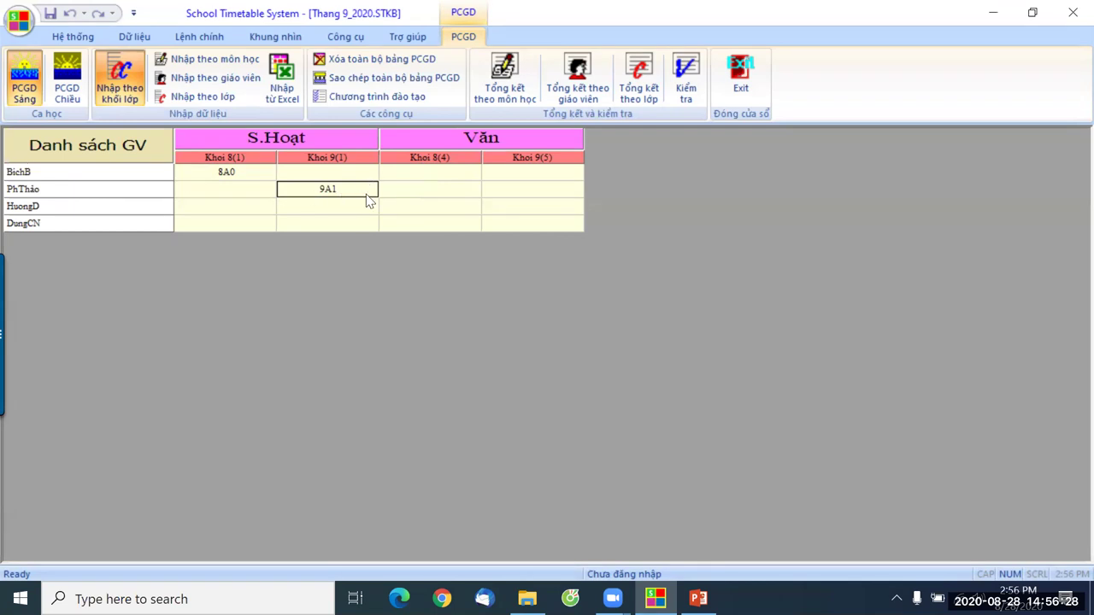
Give the first teacher Văn classes 8A0, 8A1, 8A2 and 9A5, 9A6.
right_click(413, 176)
left_click(447, 182)
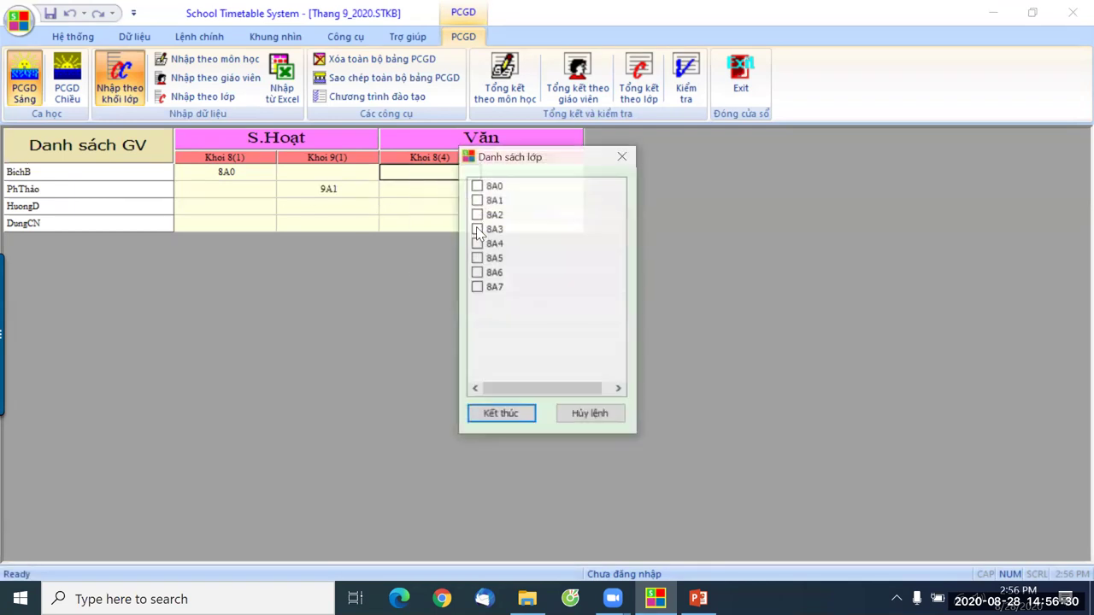
left_click(476, 186)
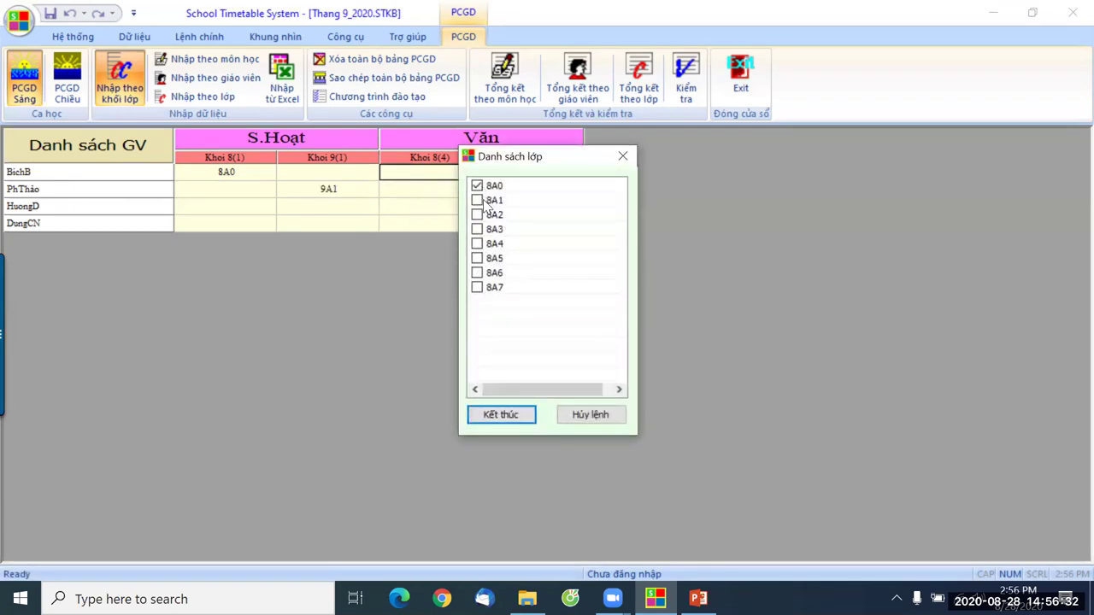
left_click(486, 202)
left_click(481, 216)
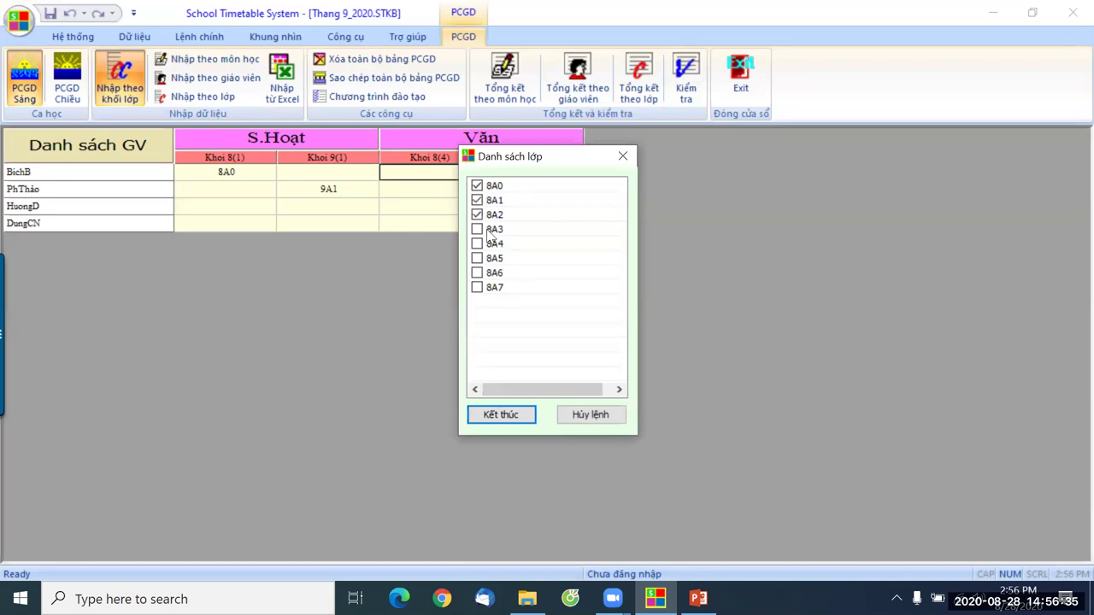
left_click(504, 418)
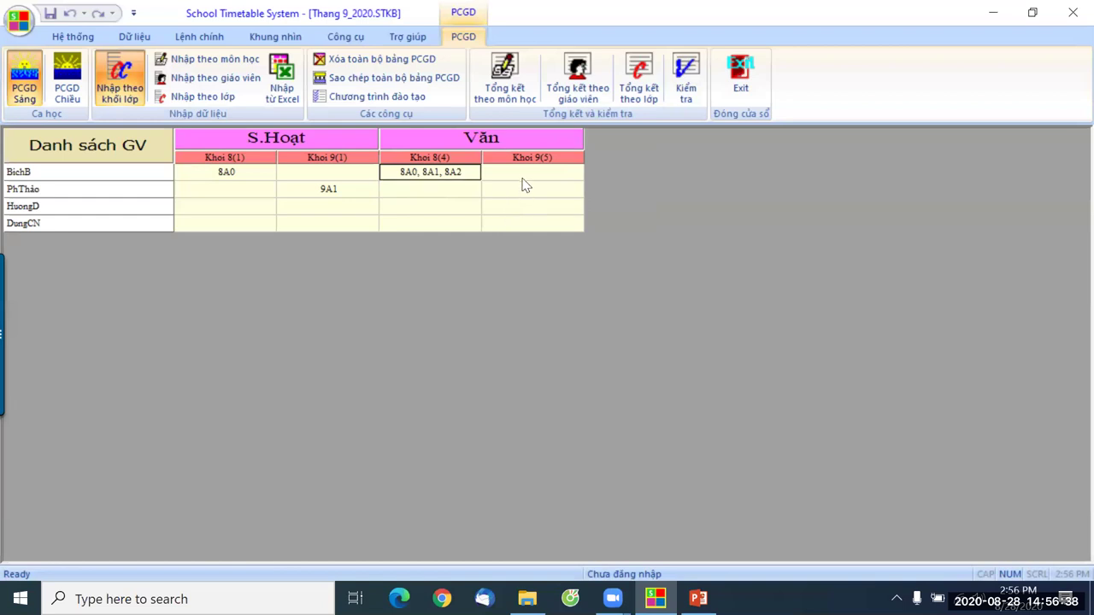
right_click(524, 179)
left_click(555, 183)
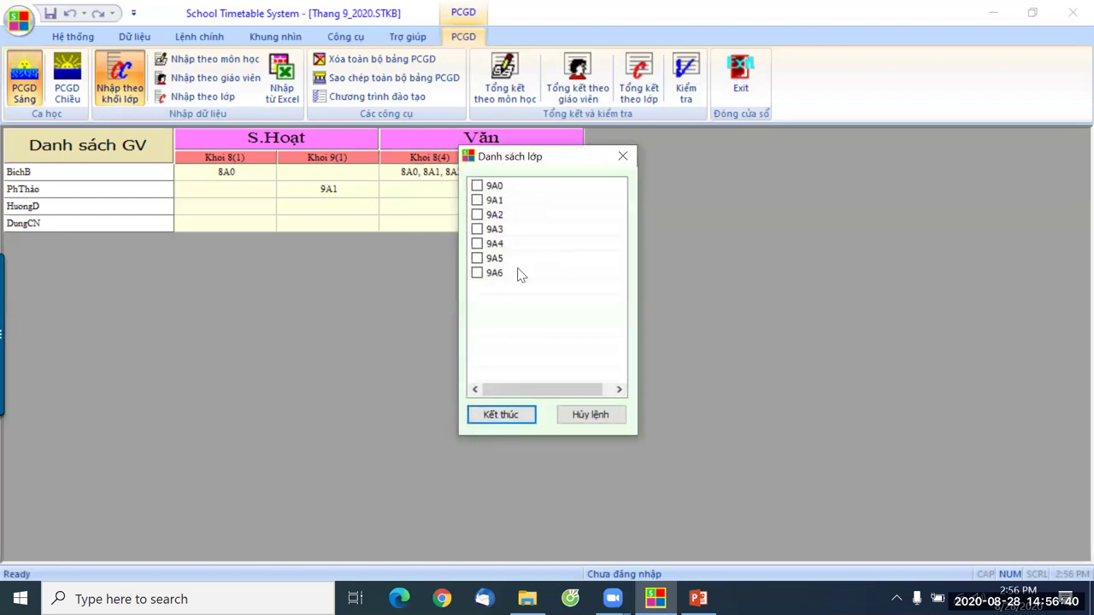
left_click(478, 258)
left_click(477, 273)
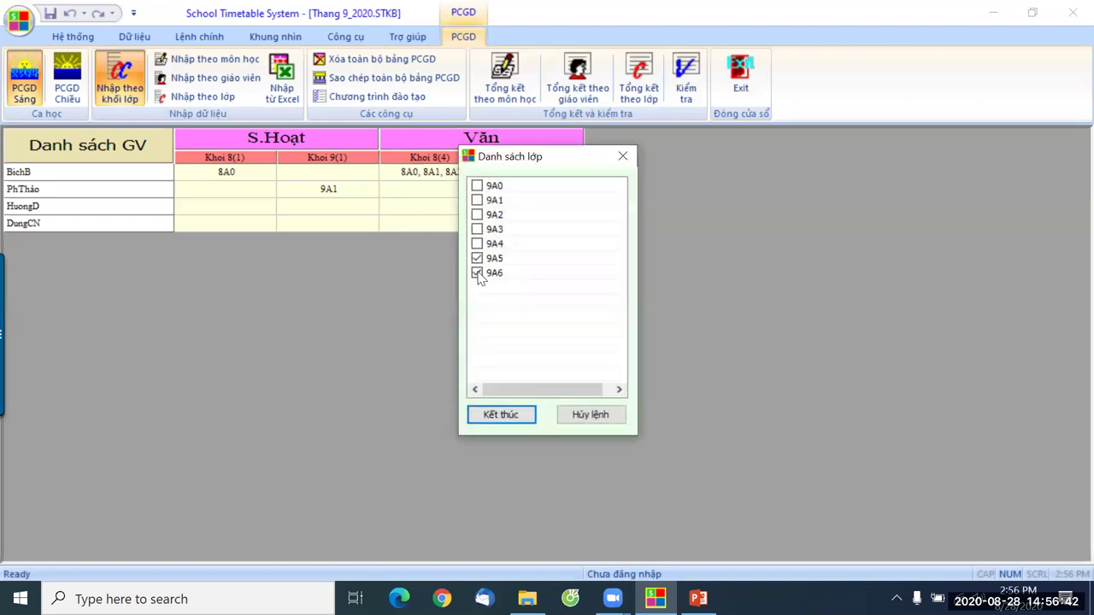
left_click(504, 416)
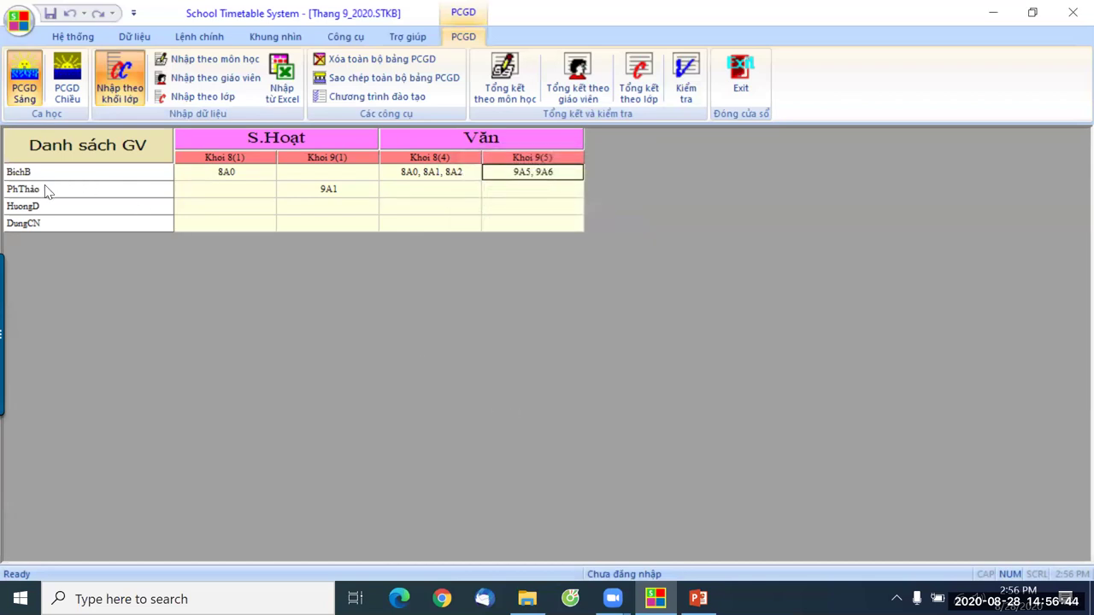
Give the second teacher Văn classes 8A3, 8A4 and 9A0.
right_click(434, 189)
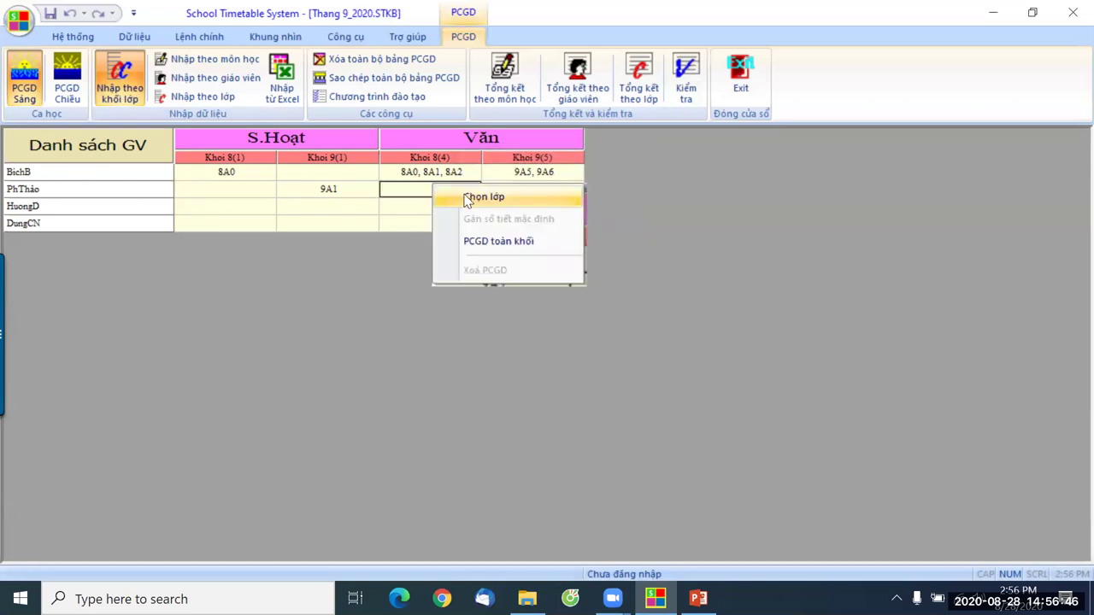
left_click(466, 196)
left_click(477, 185)
left_click(477, 200)
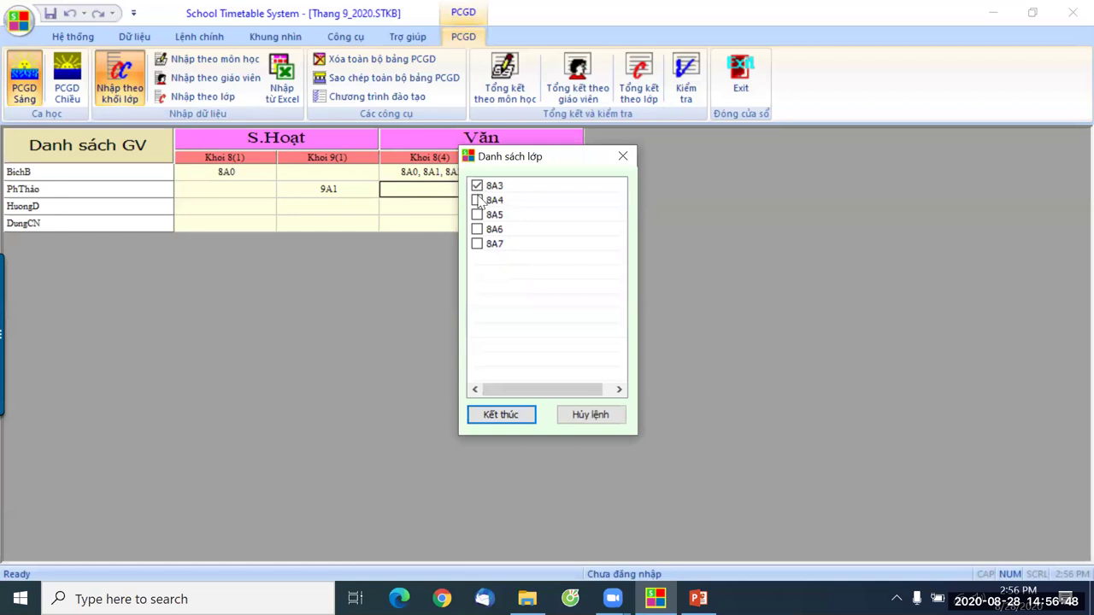
left_click(502, 415)
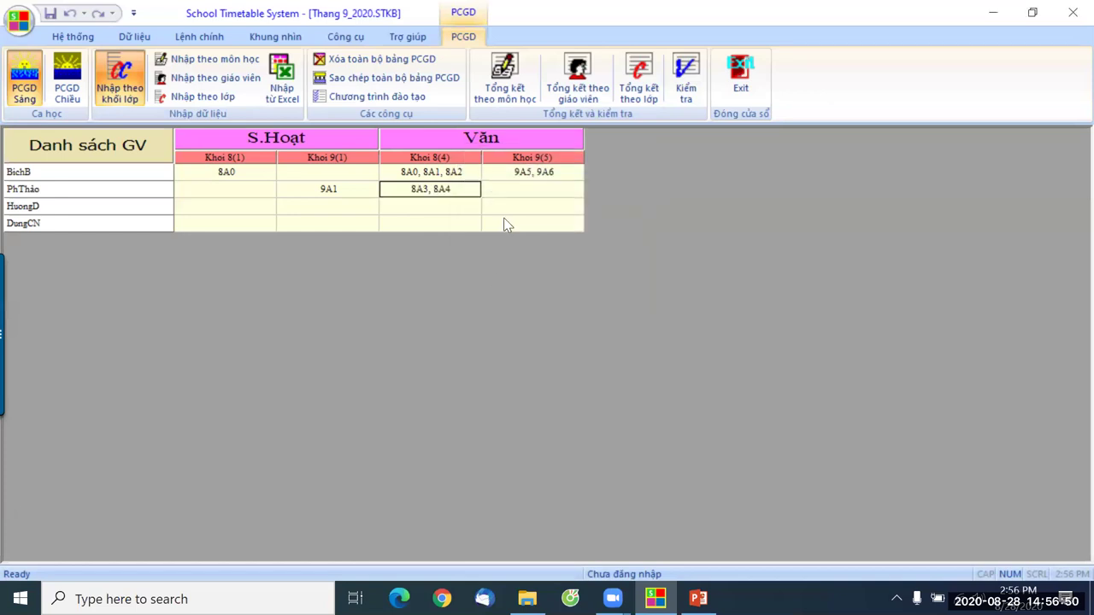
right_click(523, 190)
left_click(555, 206)
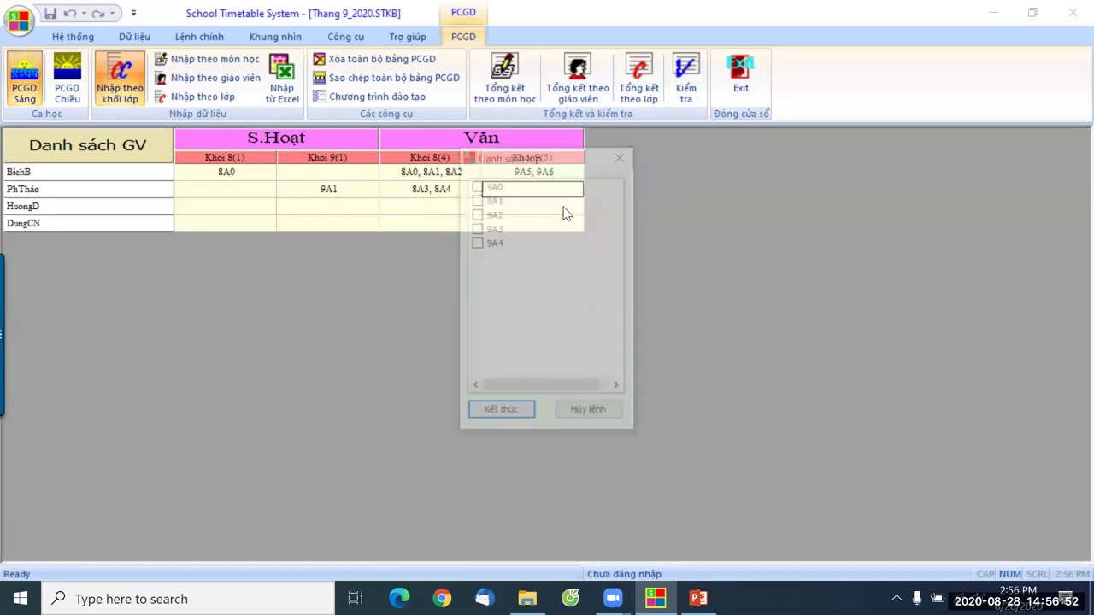
left_click(477, 186)
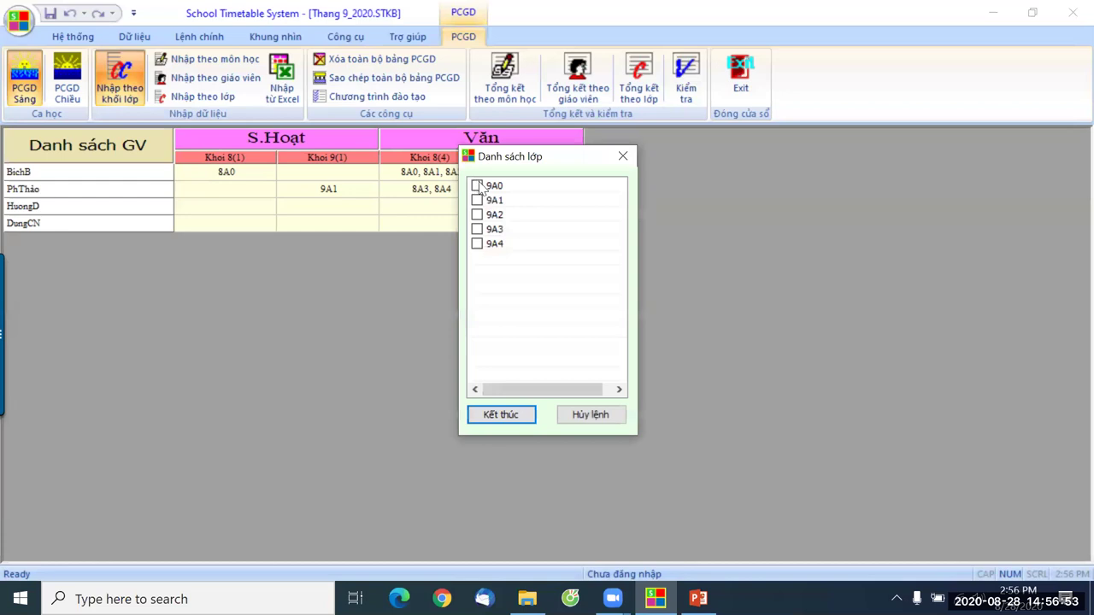
left_click(516, 415)
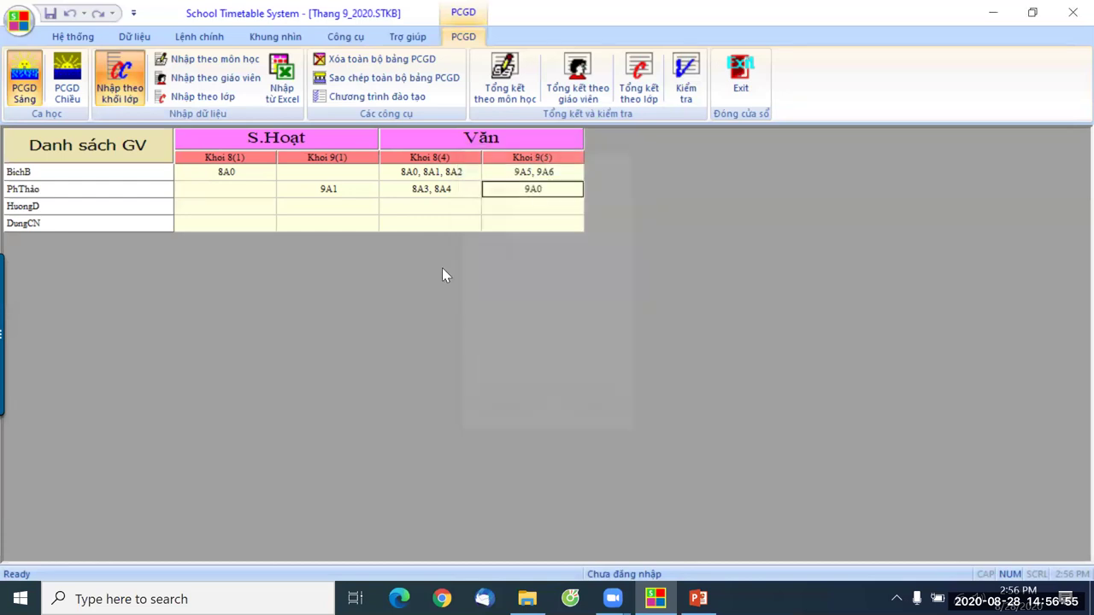
Give the third teacher Văn class 8A5 and classes 9A1, 9A2.
right_click(416, 209)
left_click(462, 217)
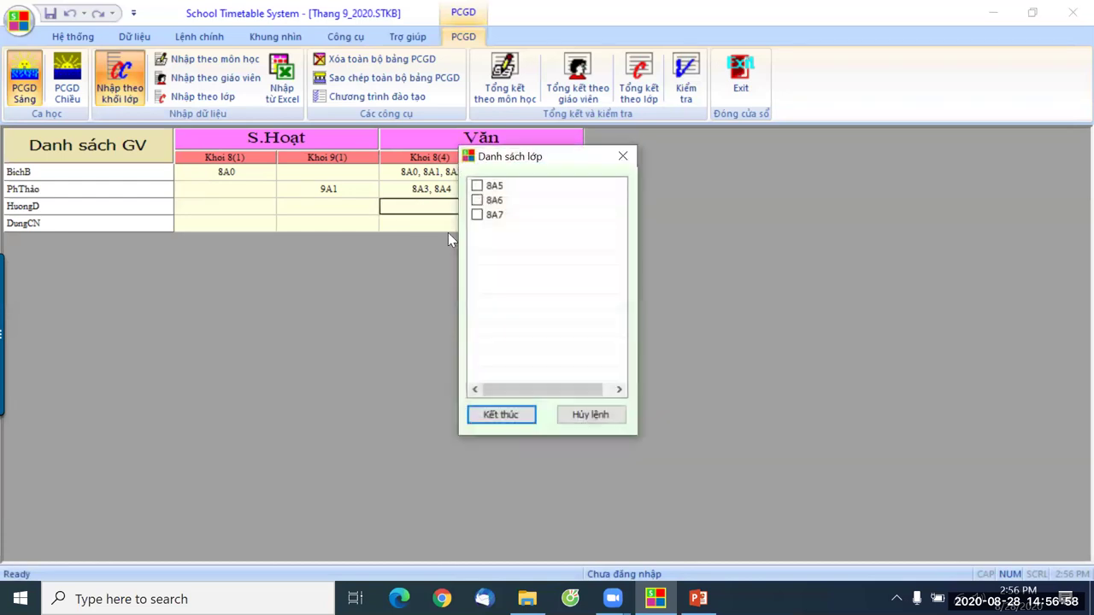
left_click(477, 185)
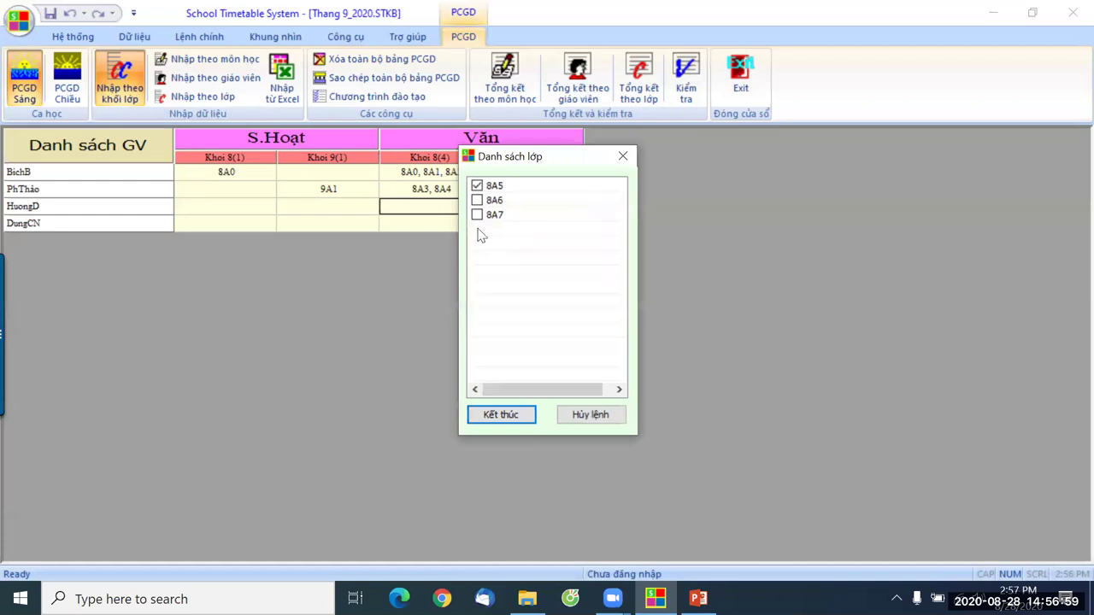
left_click(515, 415)
right_click(522, 207)
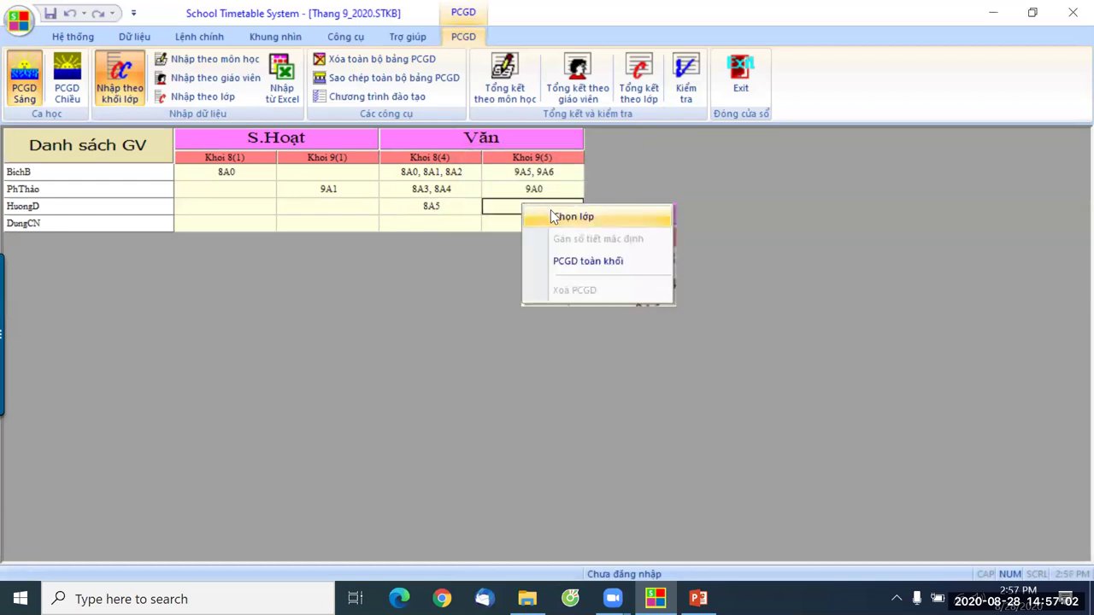
left_click(543, 215)
left_click(477, 186)
left_click(477, 200)
left_click(513, 413)
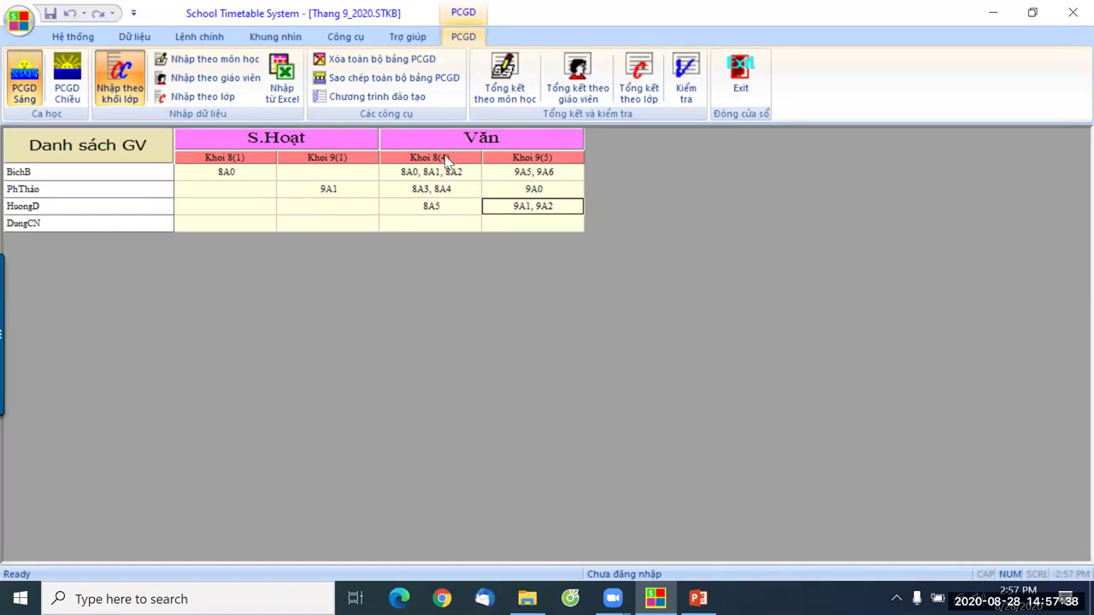
Change the third teacher's Văn entry to 8A5(5) and accept the reassignment.
left_click(432, 208)
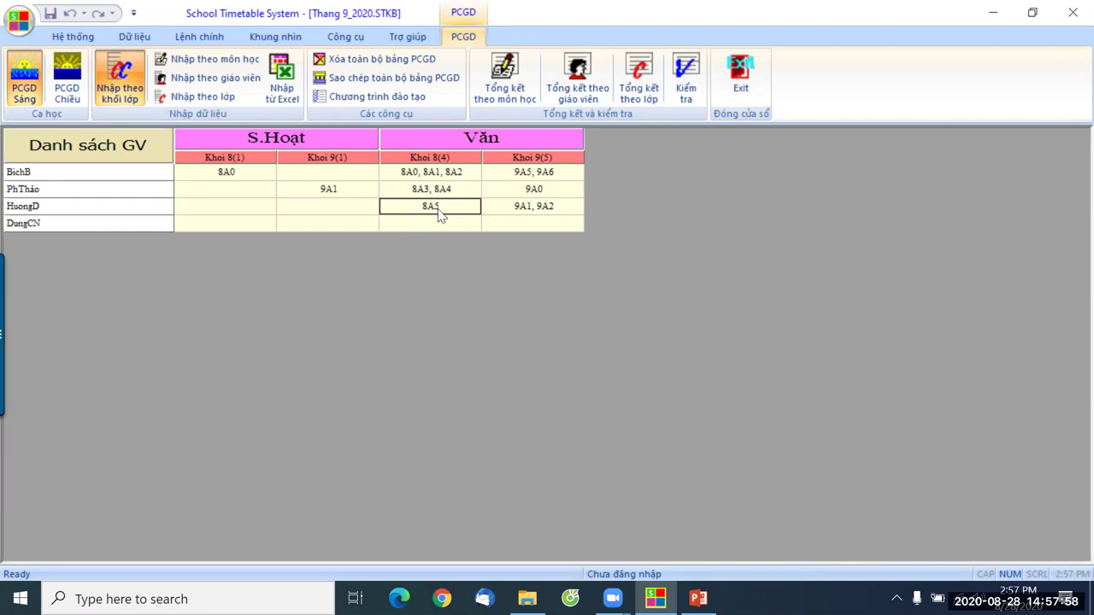
left_click(438, 212)
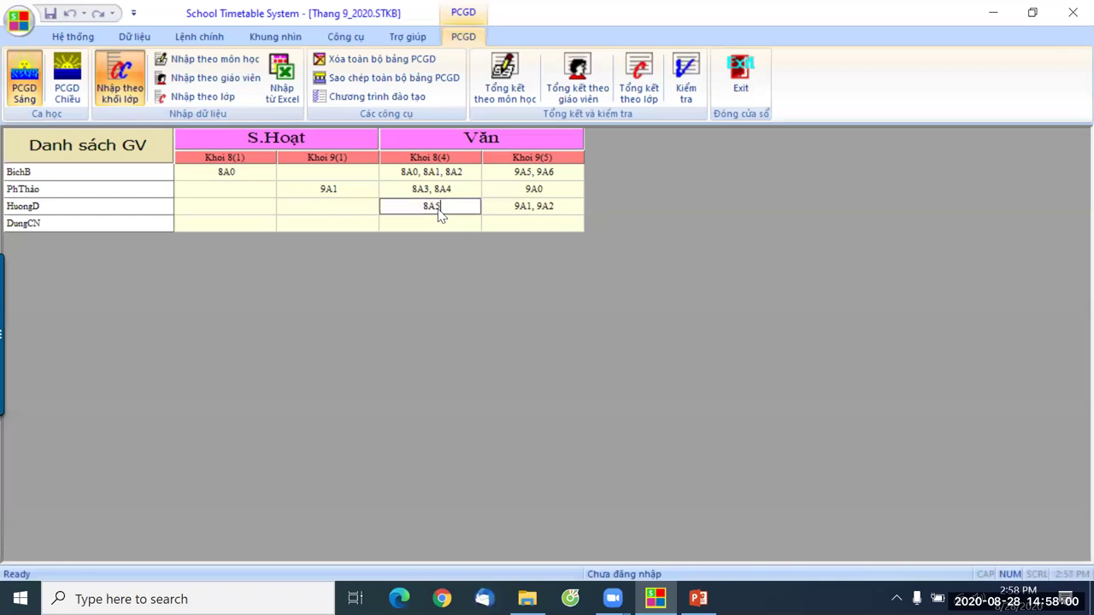
key("Left")
type("(5)")
key("Return")
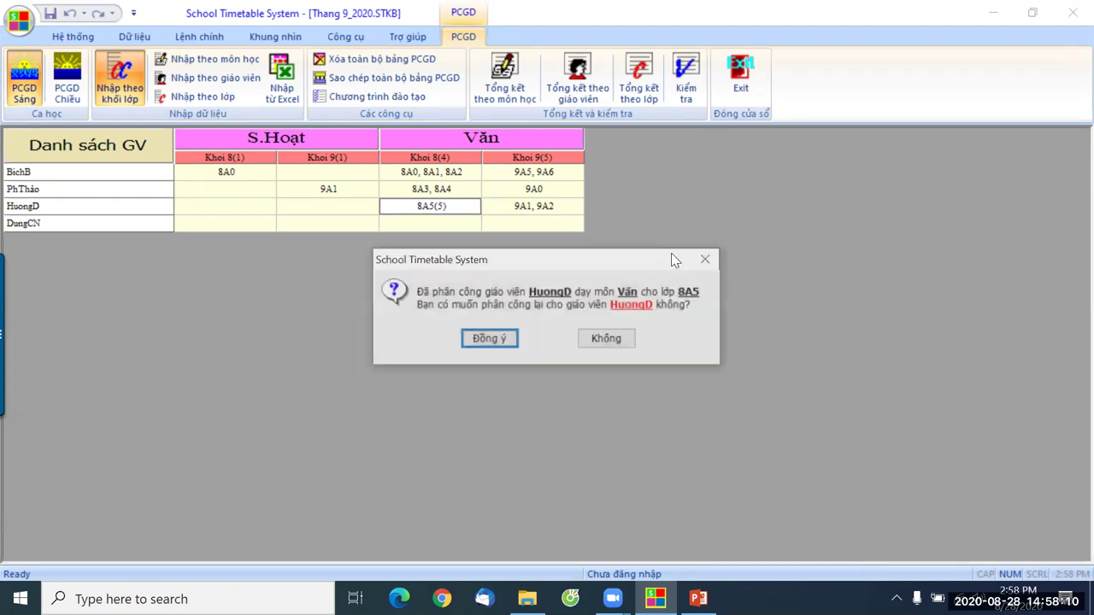
left_click(481, 342)
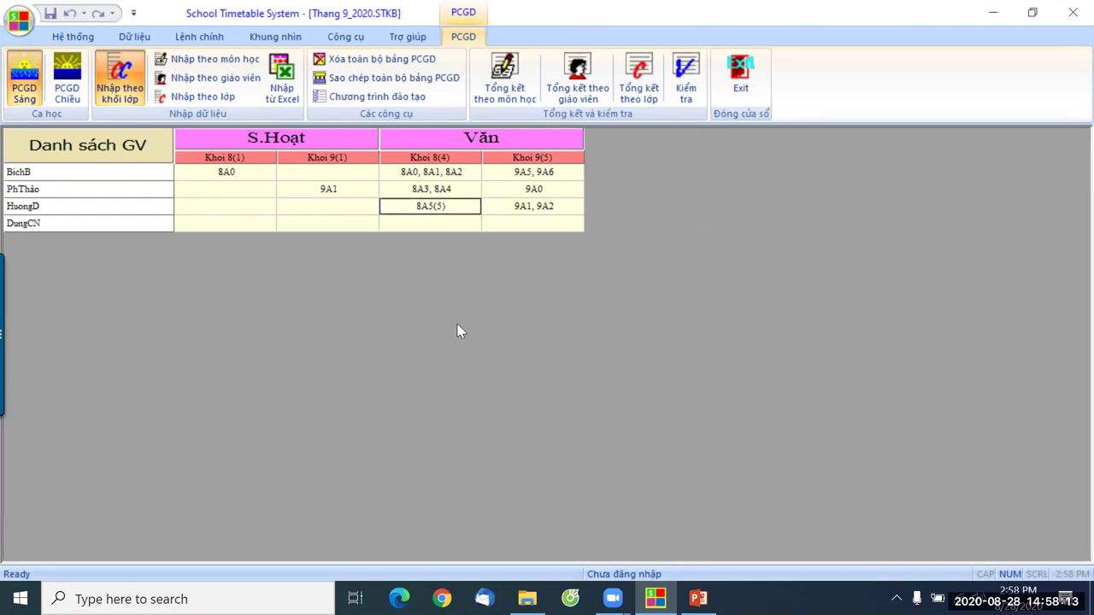
Change the second teacher's entry to 8A3(3), 8A4, accepting both reassignment prompts.
double_click(422, 193)
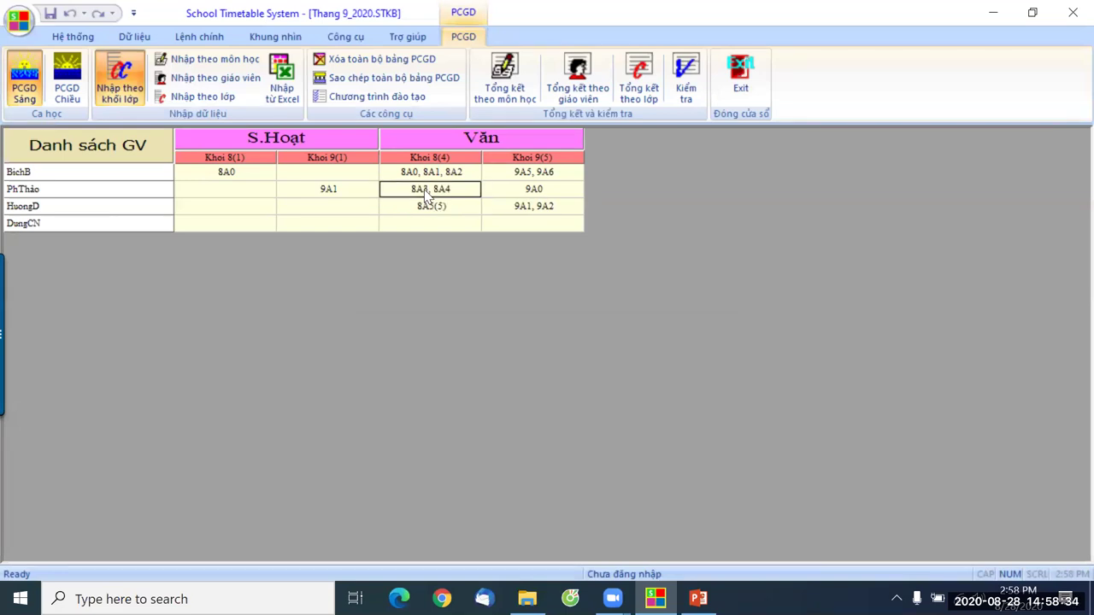
key("Left")
key("Left")
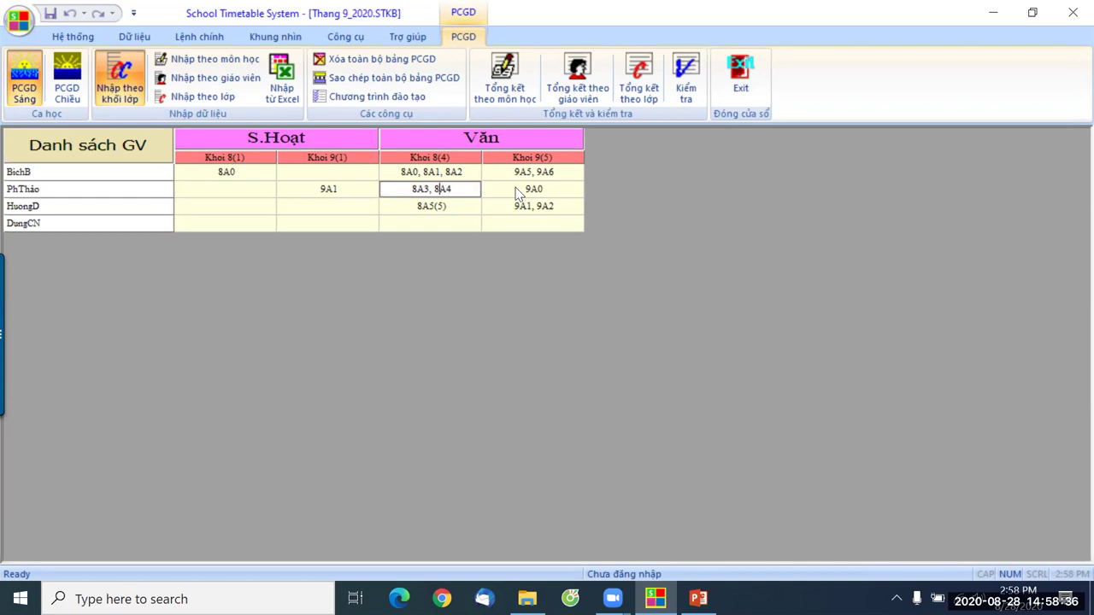
key("Left")
type("(3)")
left_click(520, 195)
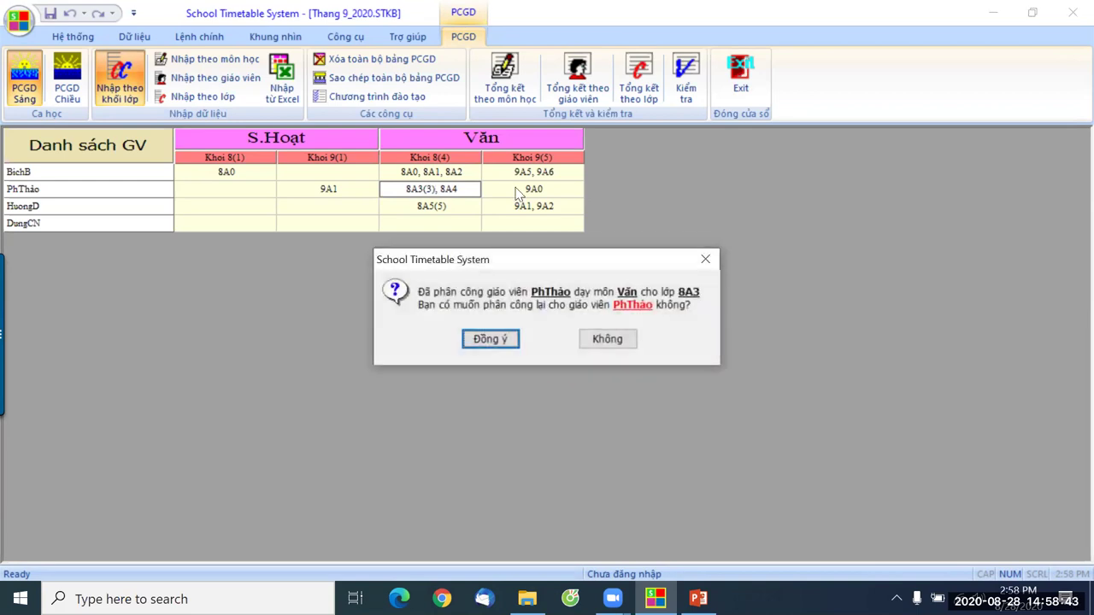
left_click(490, 340)
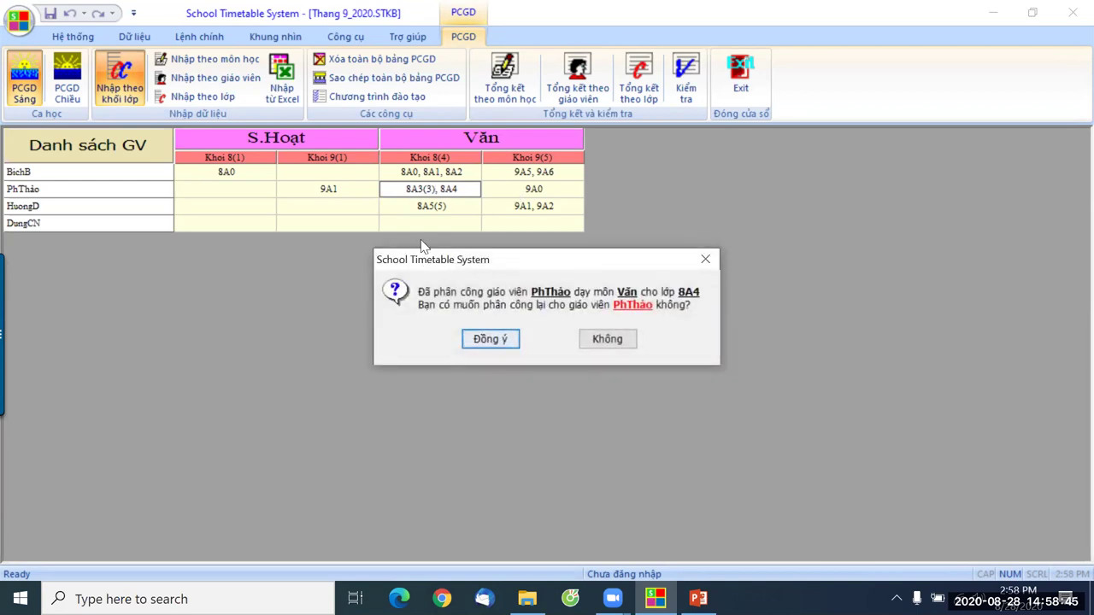
left_click(493, 341)
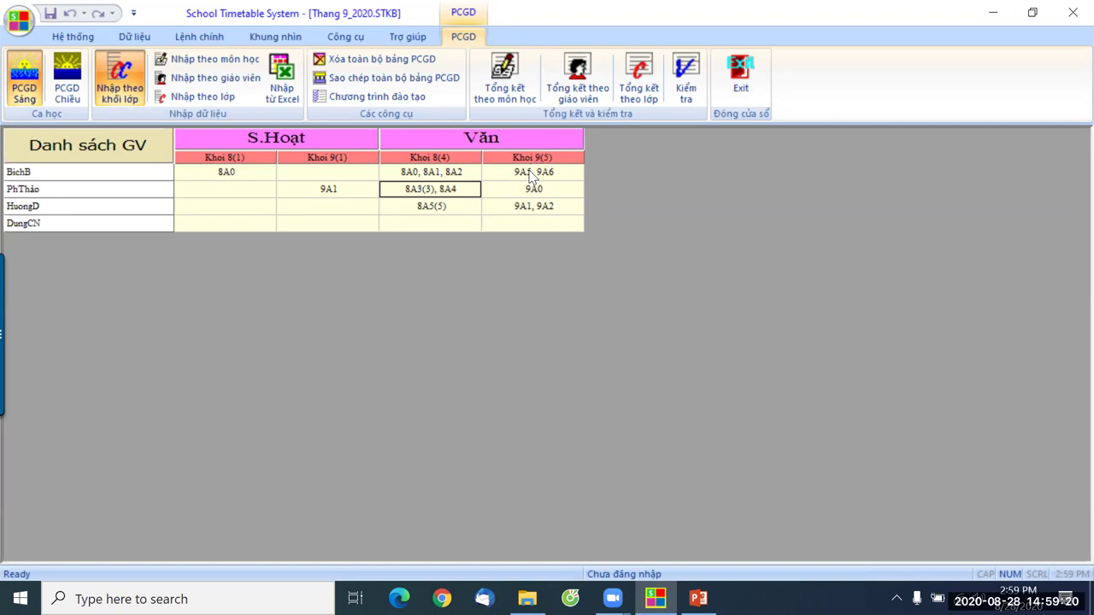
Change the grade 9 Văn column's default period count from 5 to 4.
right_click(529, 161)
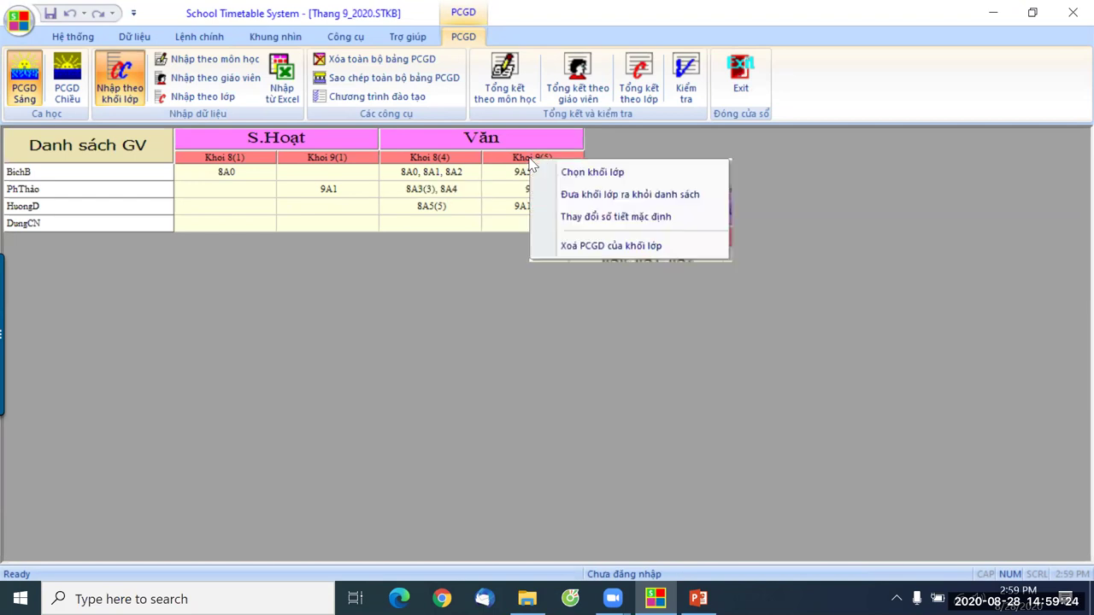
left_click(606, 220)
left_click(621, 259)
key("BackSpace")
type("4")
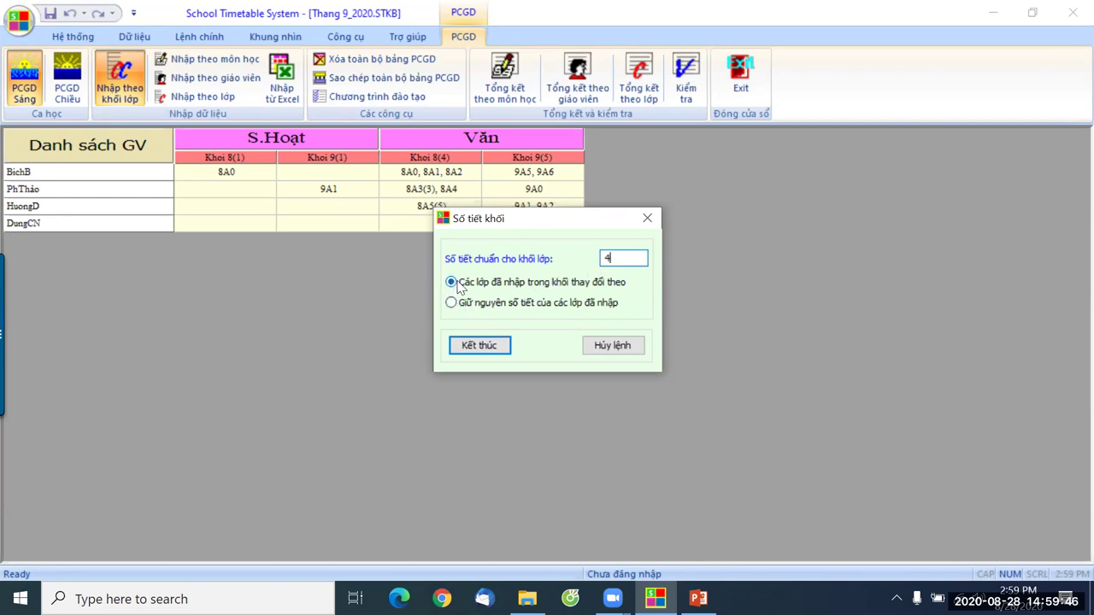
left_click(489, 347)
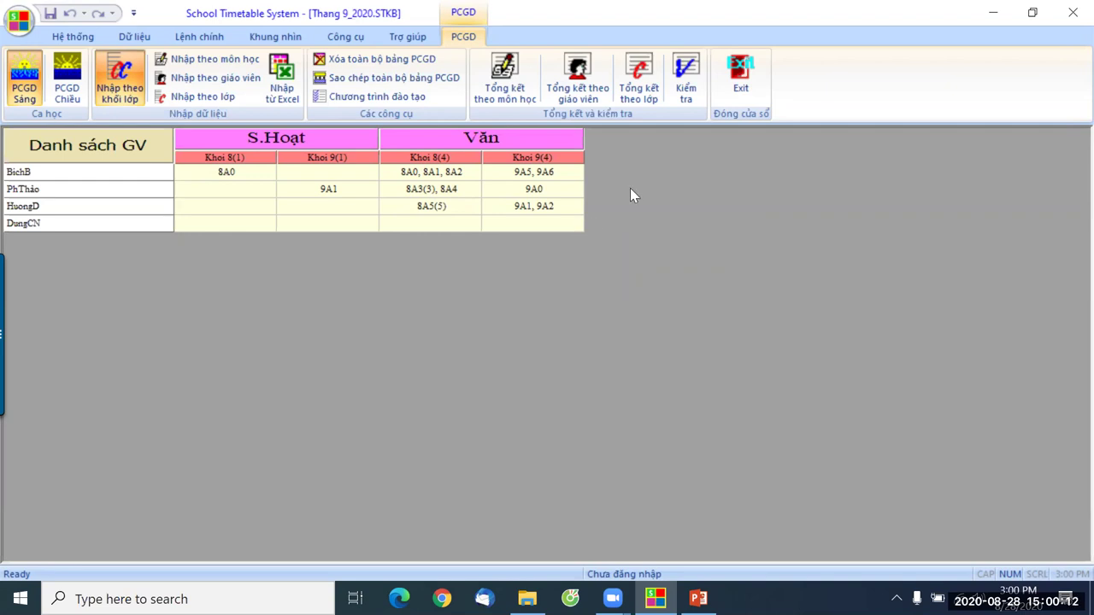
Toggle between the morning and afternoon PCGD tables and list all teachers.
left_click(24, 83)
left_click(63, 91)
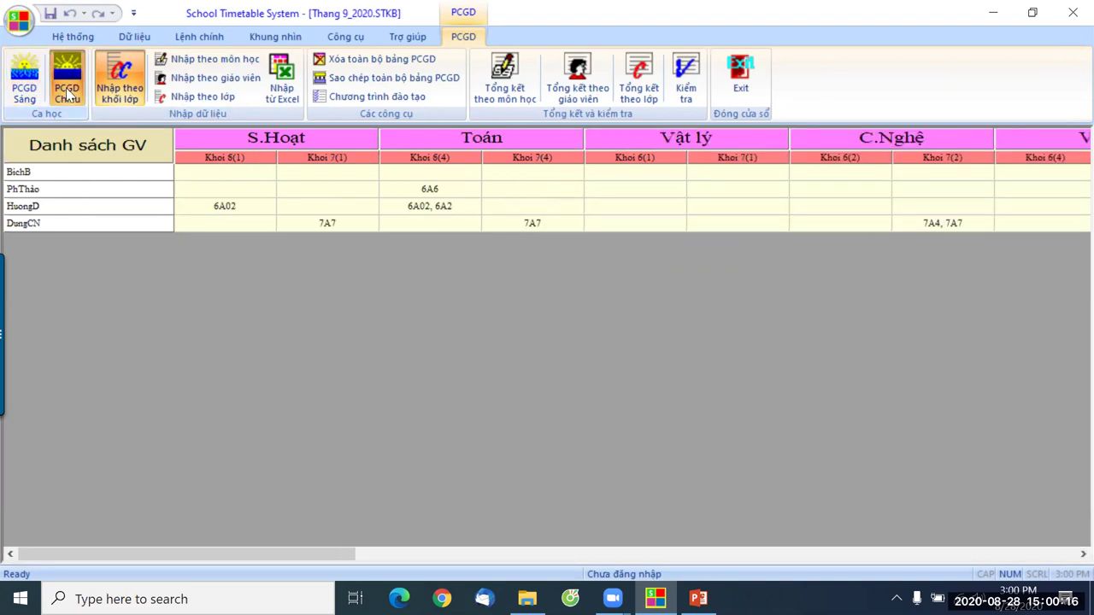
left_click(24, 83)
left_click(66, 90)
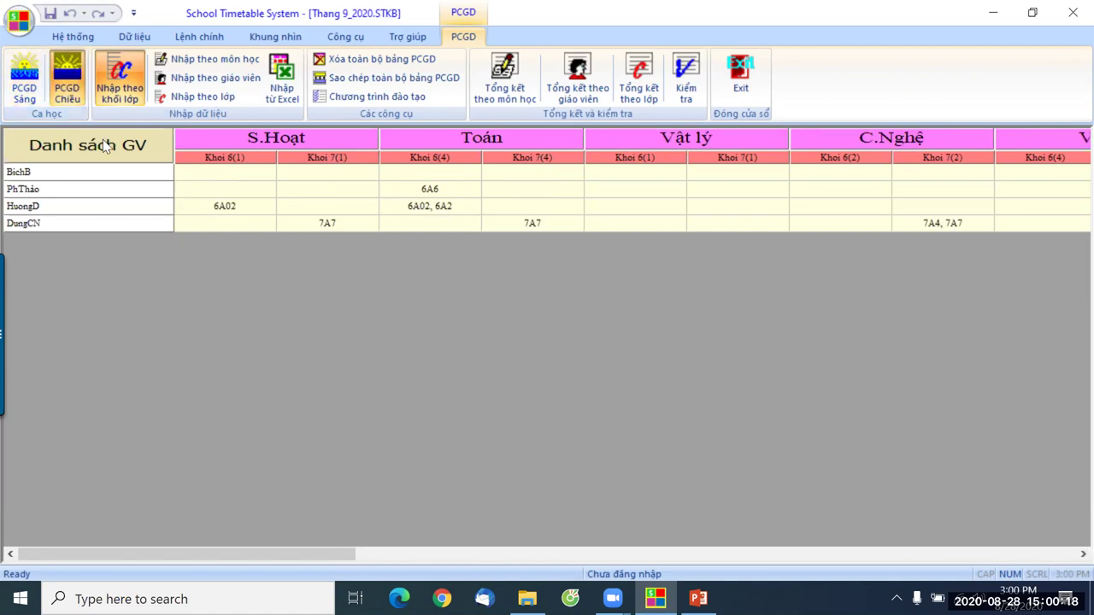
left_click(107, 146)
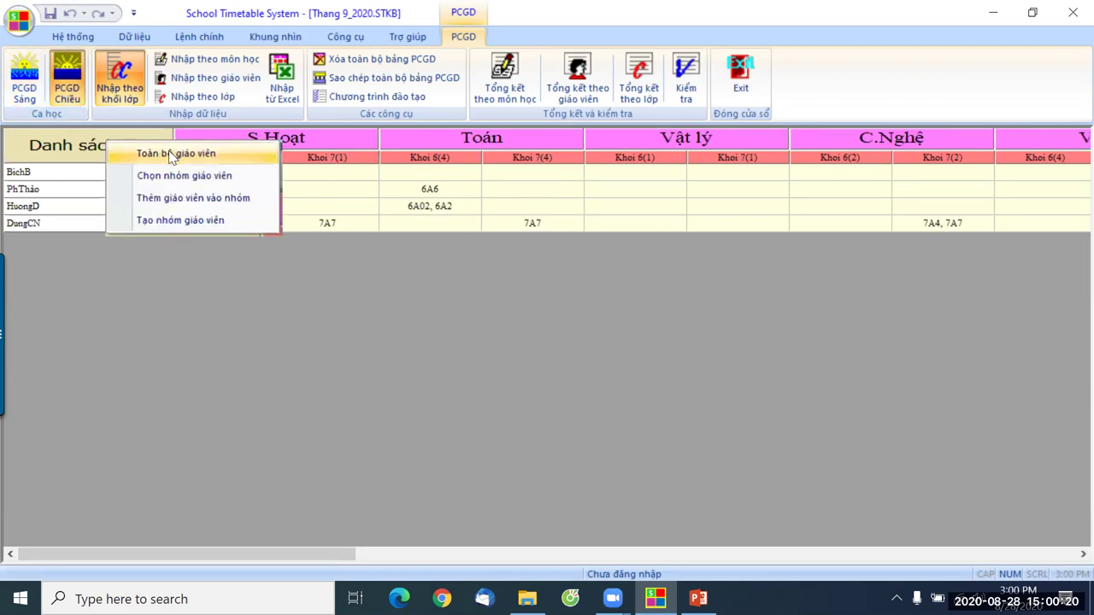
left_click(170, 154)
Review morning, afternoon and by-class assignments, then close the assignment screen.
left_click(31, 90)
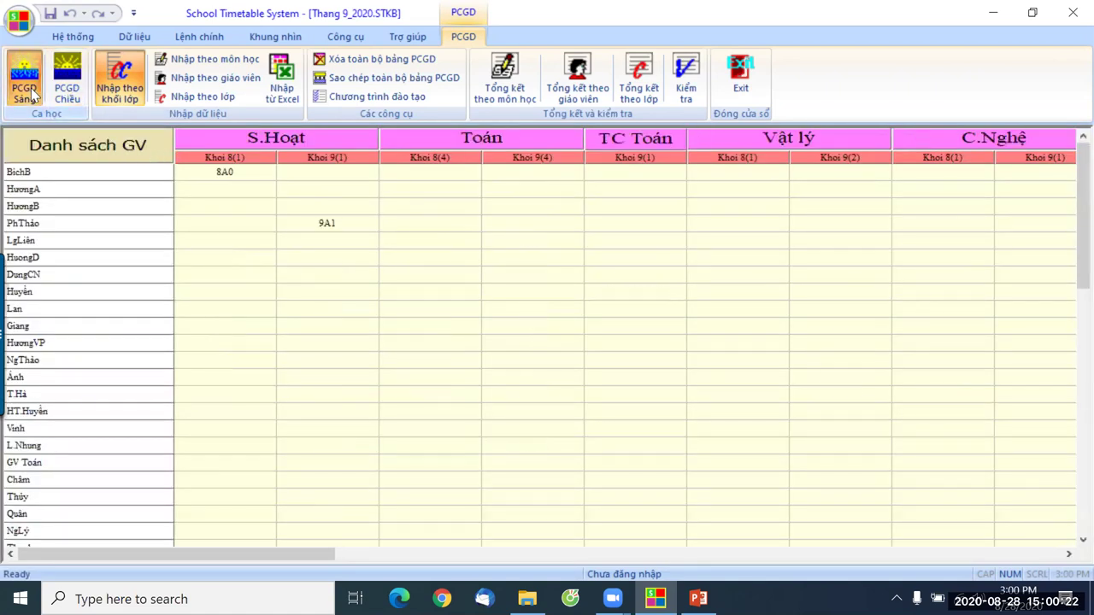
left_click(67, 93)
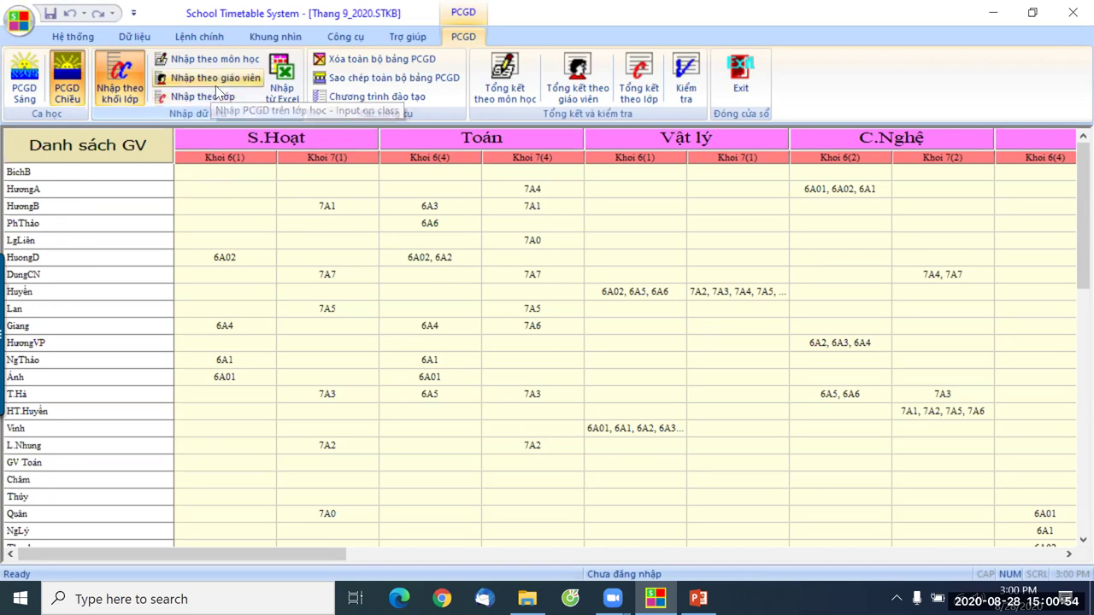
left_click(195, 95)
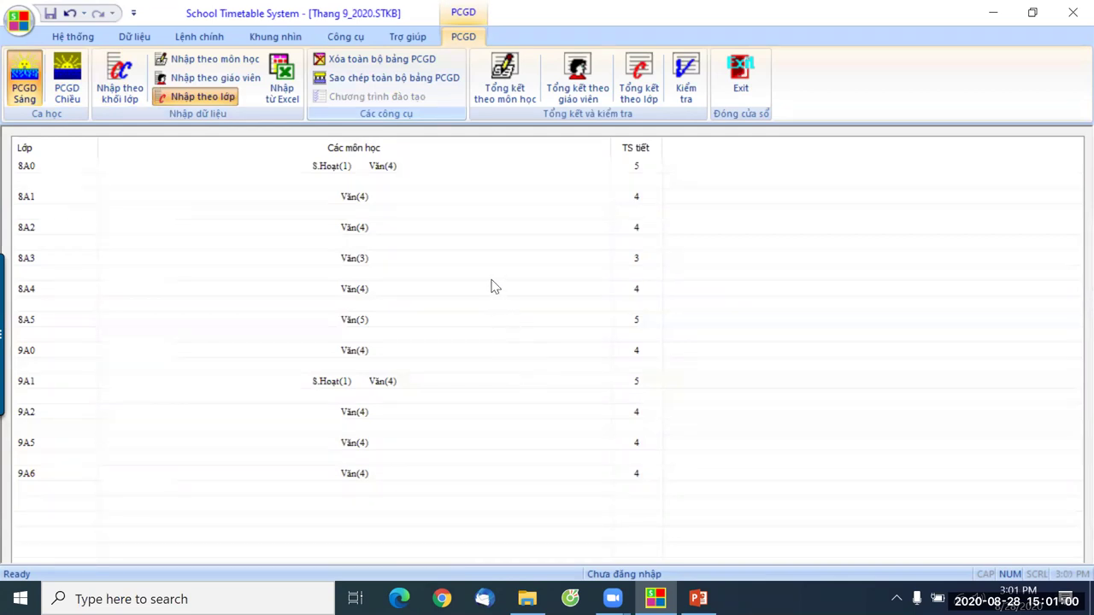
left_click(731, 89)
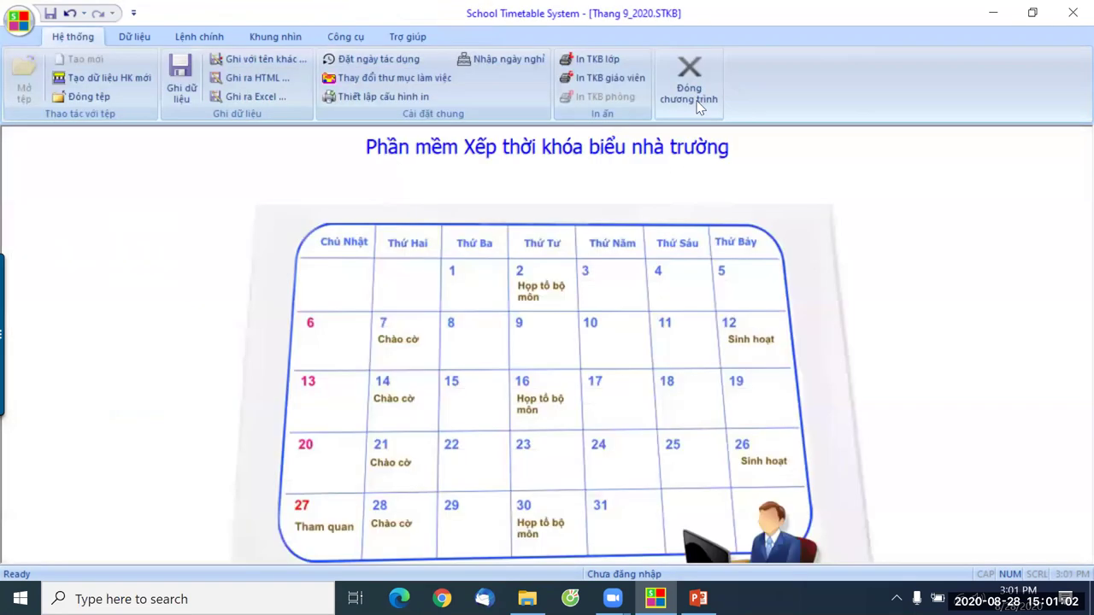
Close Thang 9_2020.STKB without saving and browse up to the 2020 folder.
left_click(65, 94)
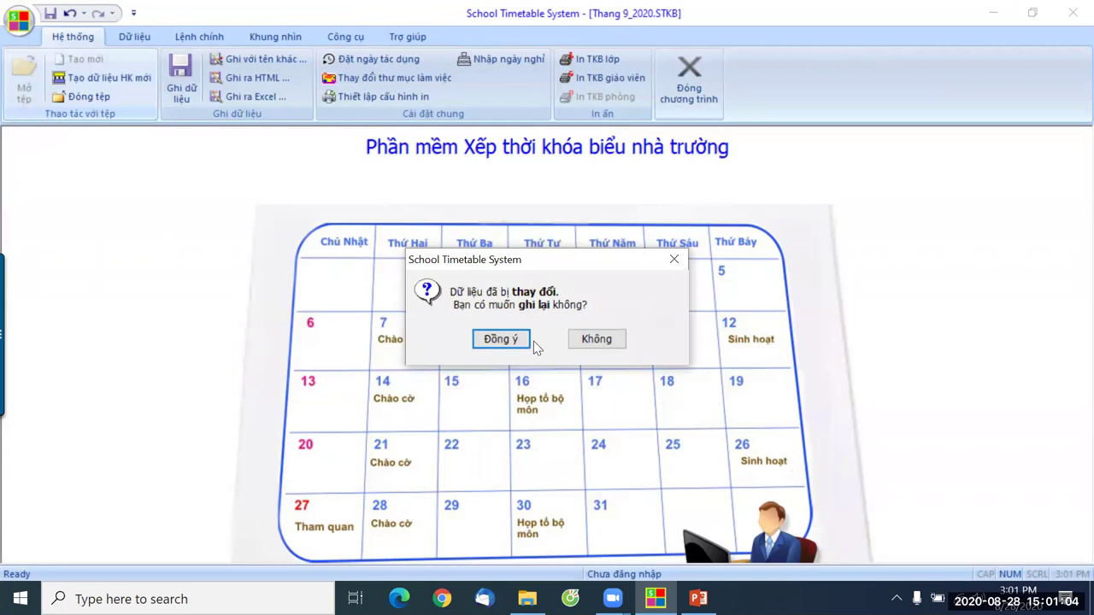
left_click(593, 340)
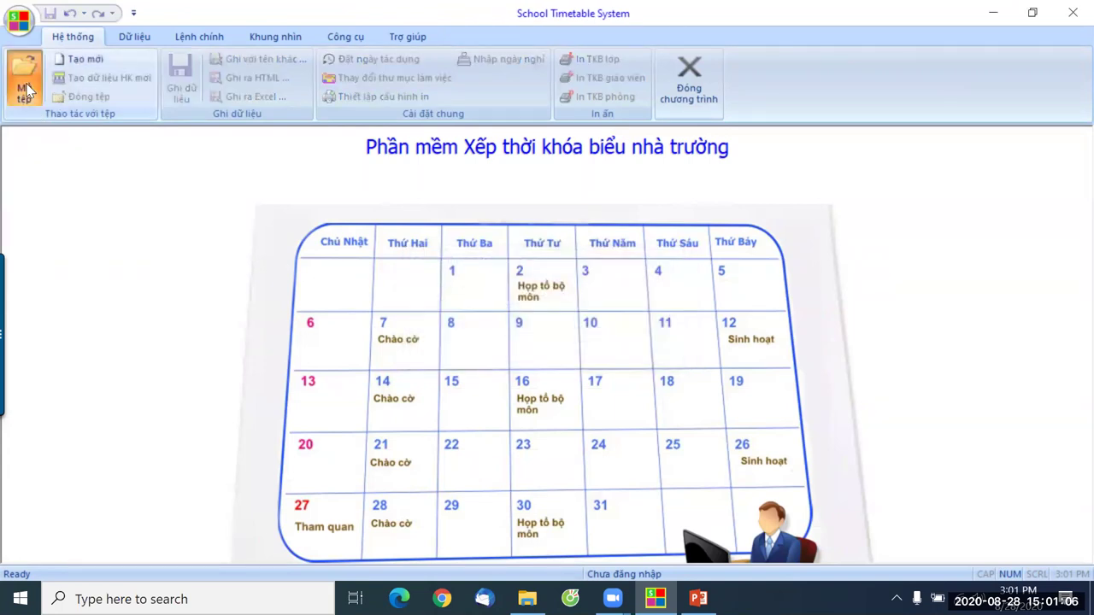
left_click(24, 85)
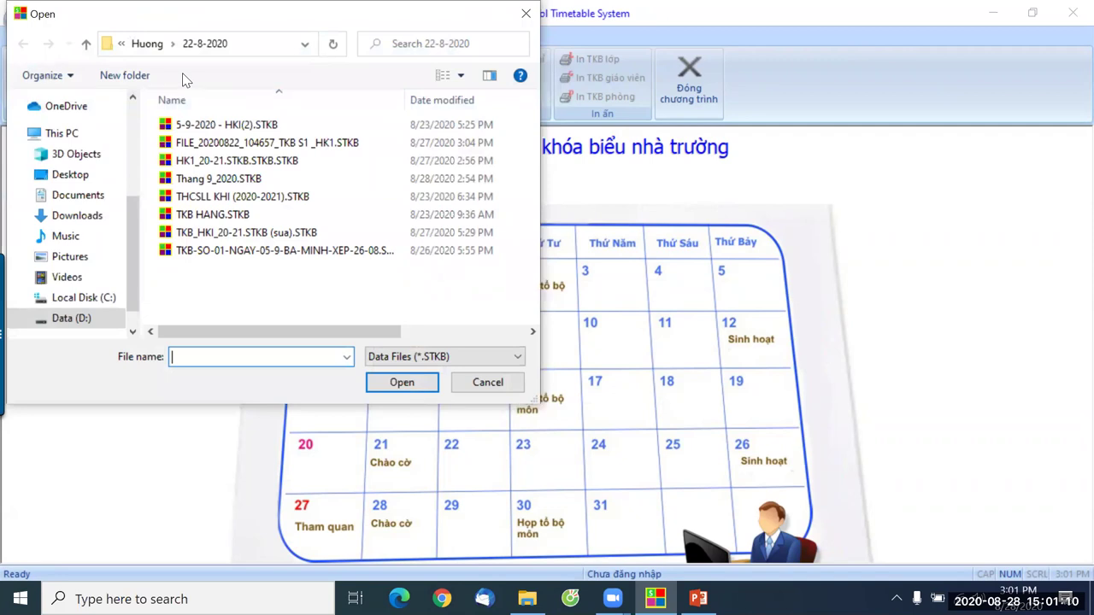
left_click(147, 45)
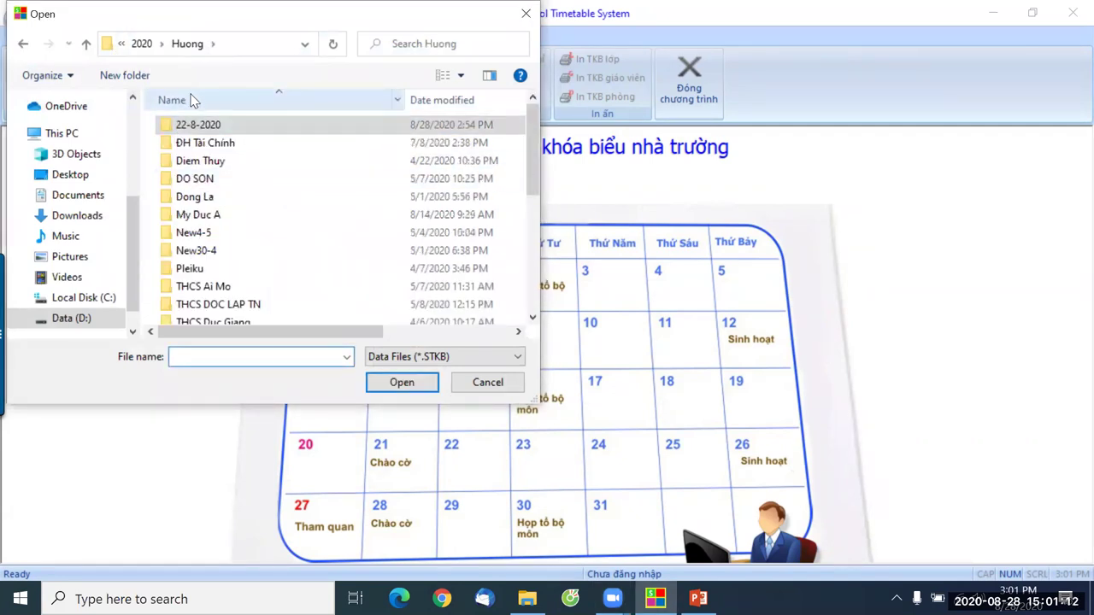
left_click(142, 44)
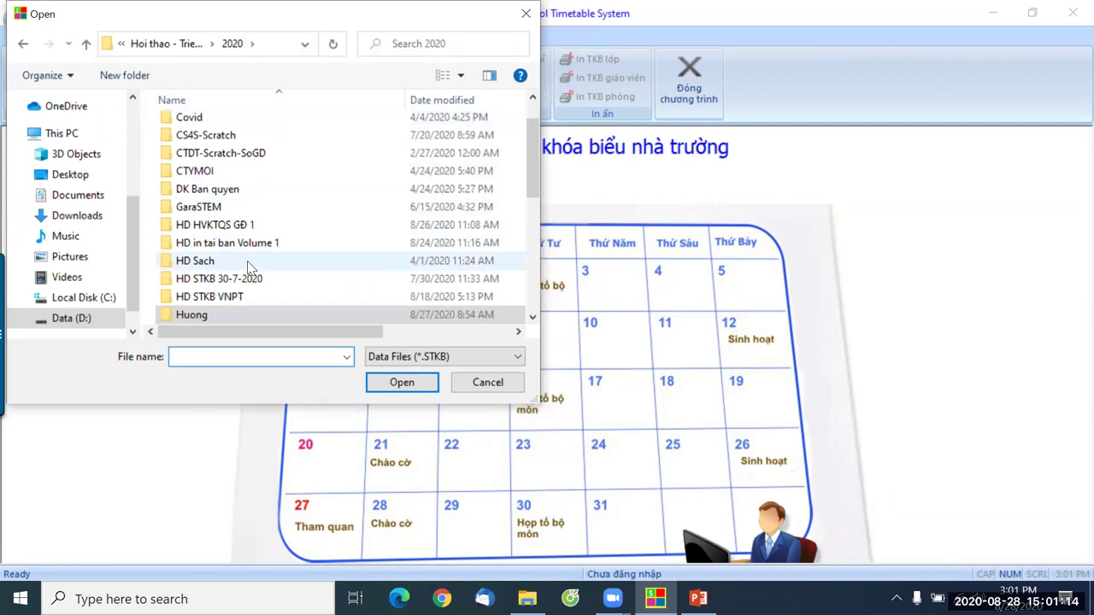
scroll(257, 264, "down", 2)
scroll(310, 246, "down", 2)
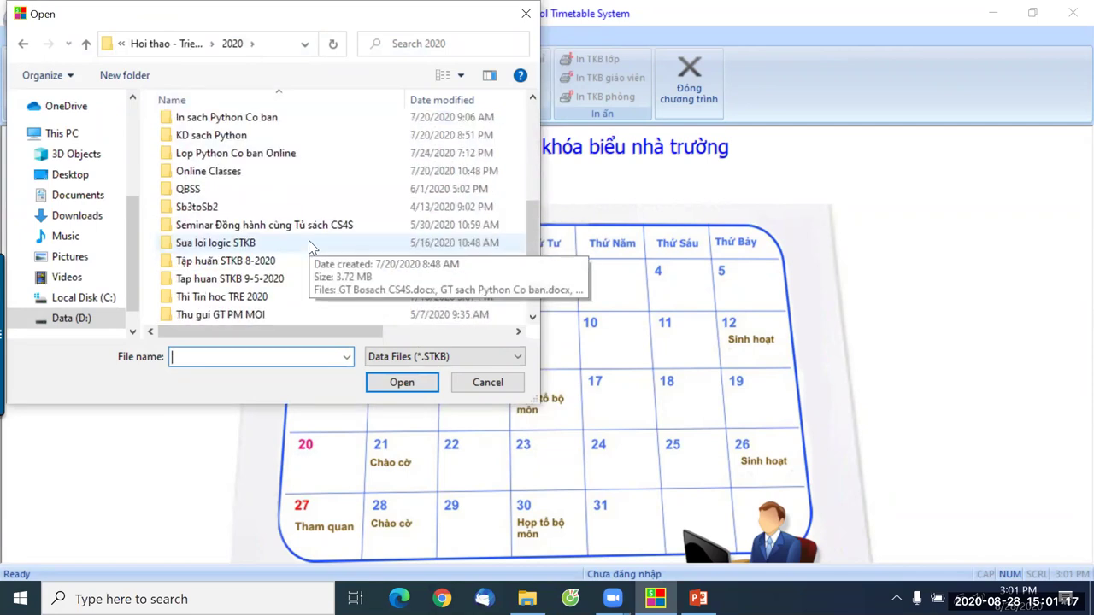
Open MDC-1.STKB from Tập huấn STKB 8-2020 > Data, then minimise to the desktop.
double_click(258, 263)
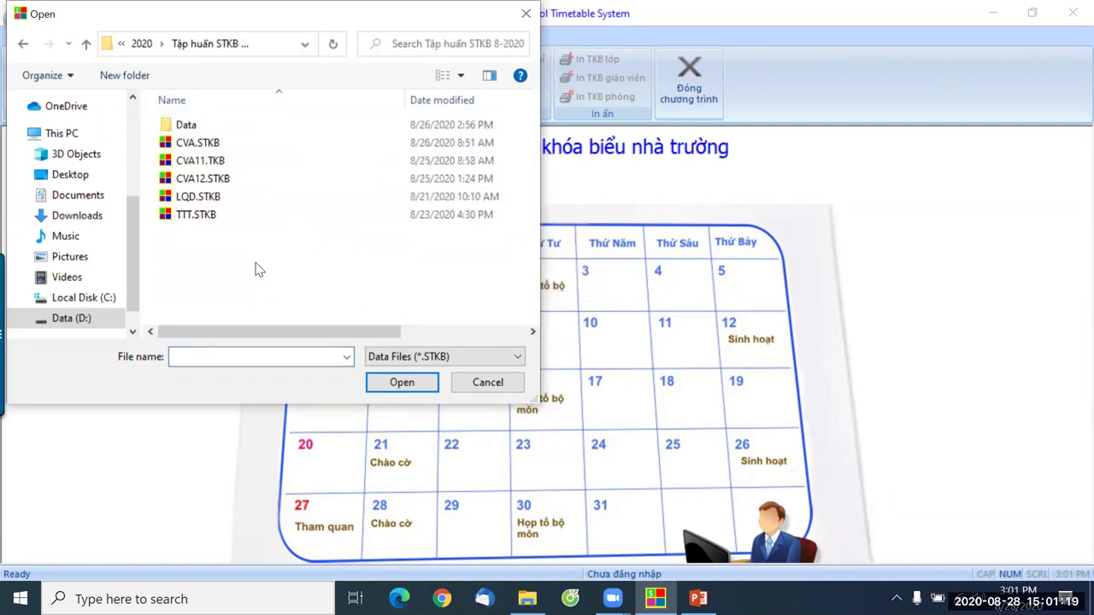
double_click(209, 128)
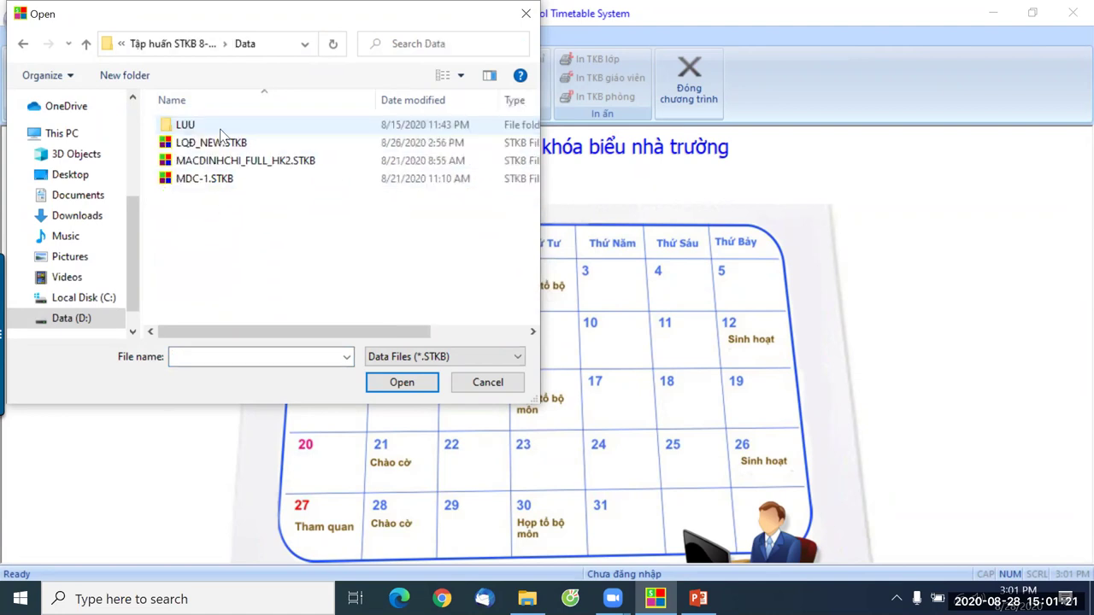
left_click(212, 181)
left_click(402, 382)
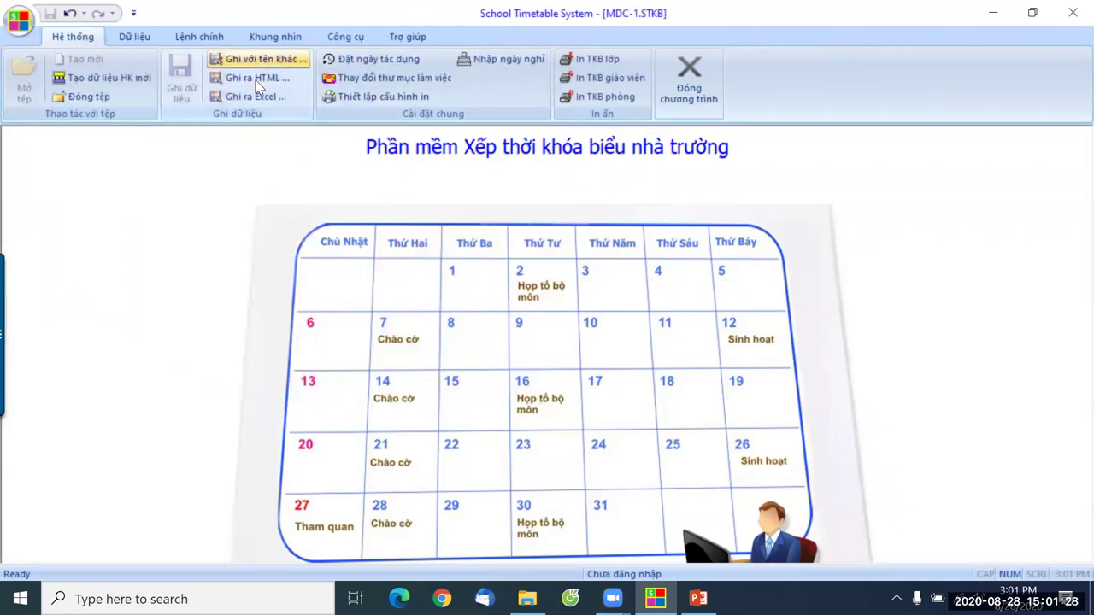
key("super+d")
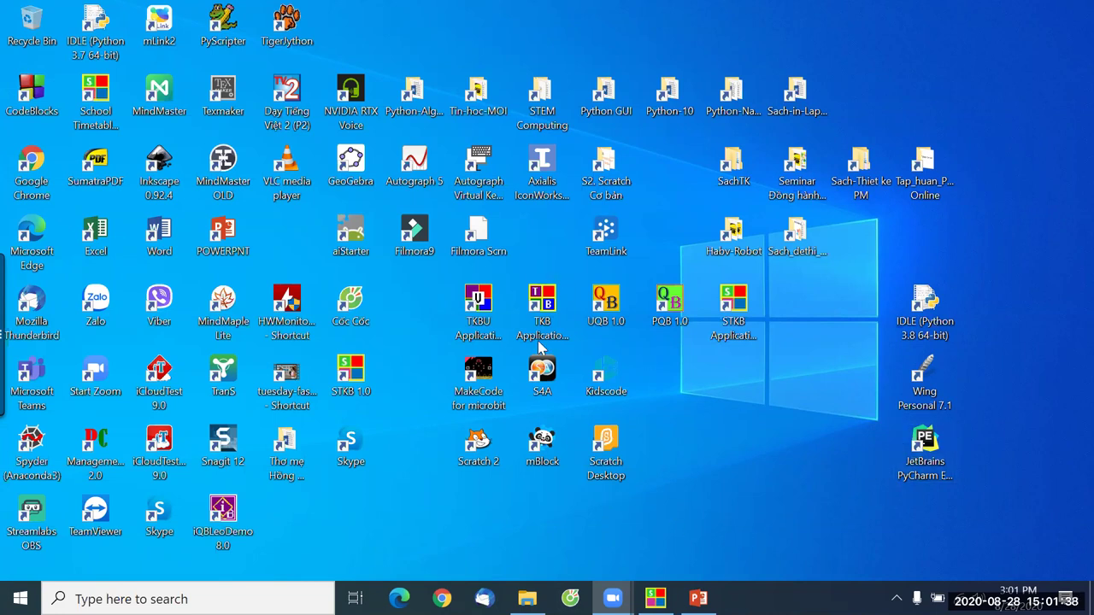
Restore the program window and show the full timetable grid via Khung nhìn > ShowAll.
left_click(655, 598)
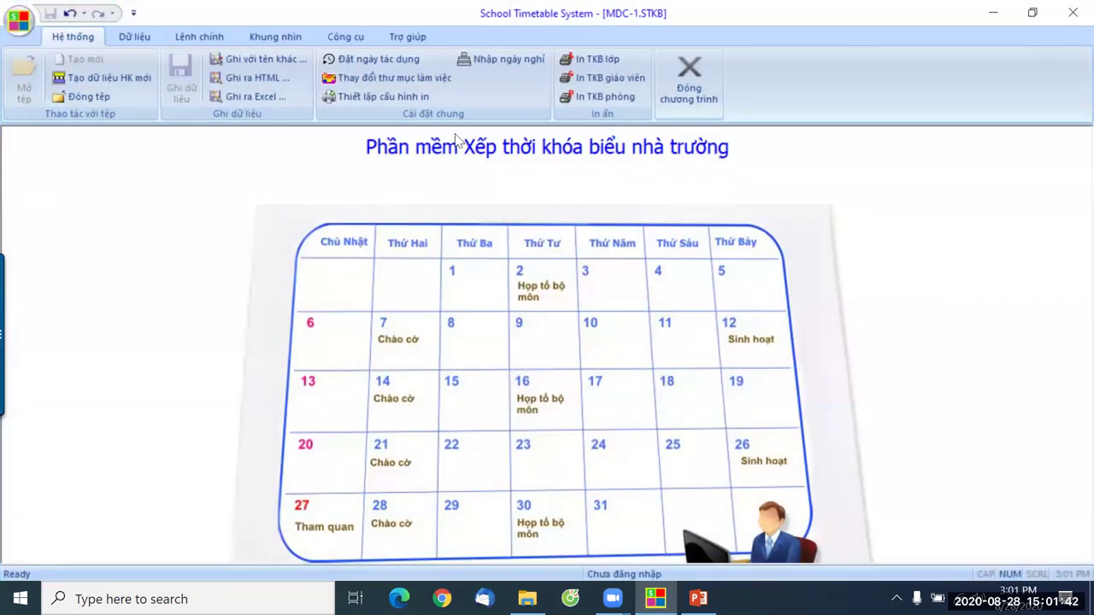
left_click(261, 39)
left_click(97, 61)
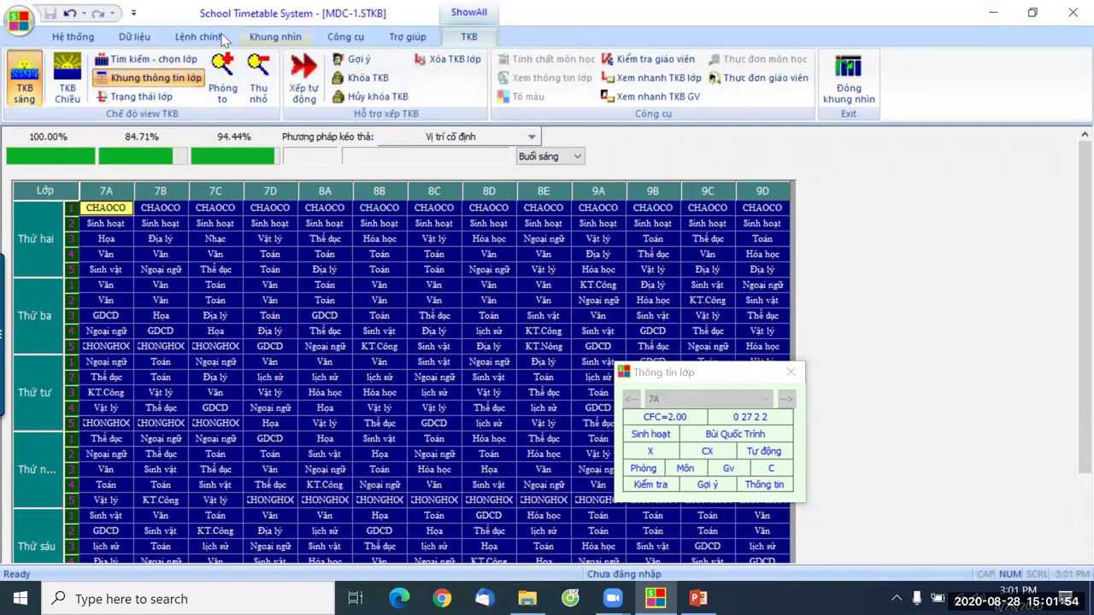
Erase the entire timetable, including Chào cờ and Không học periods.
left_click(186, 40)
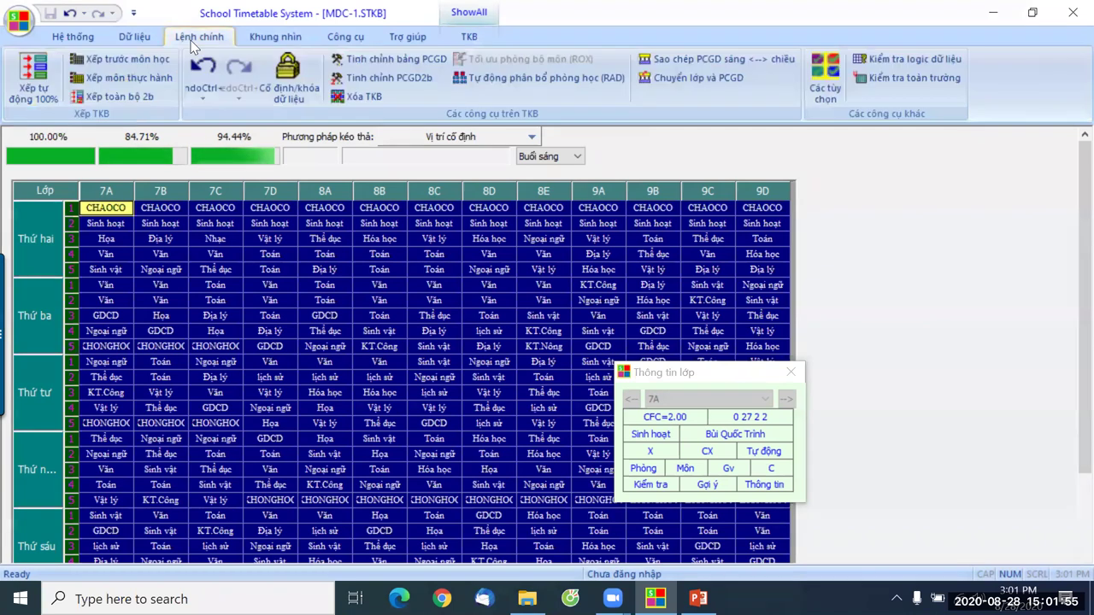
left_click(366, 97)
left_click(396, 289)
left_click(647, 288)
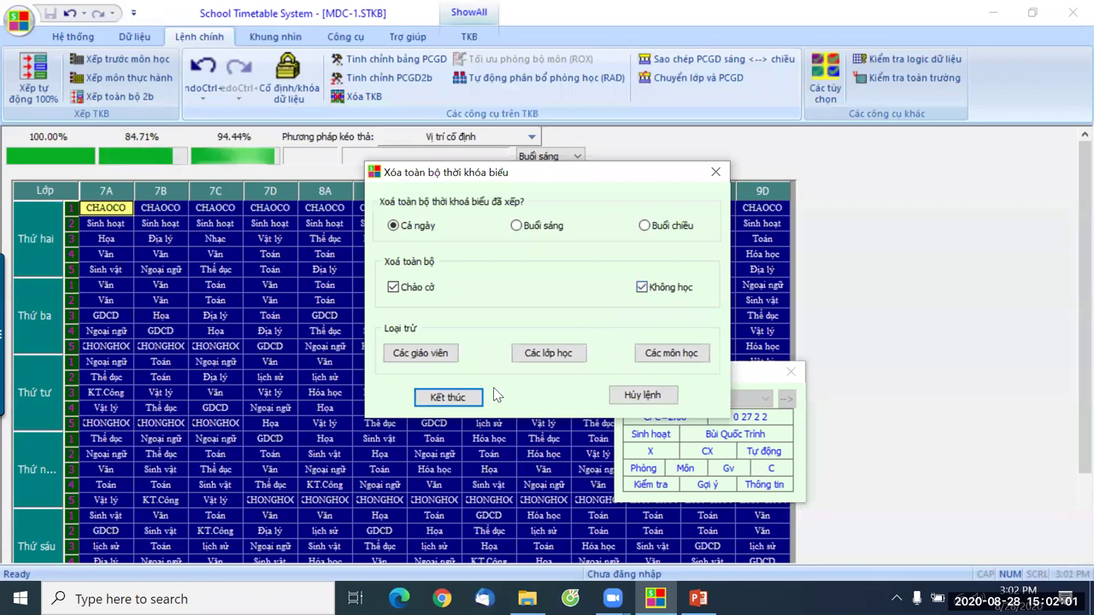
left_click(439, 399)
left_click(507, 334)
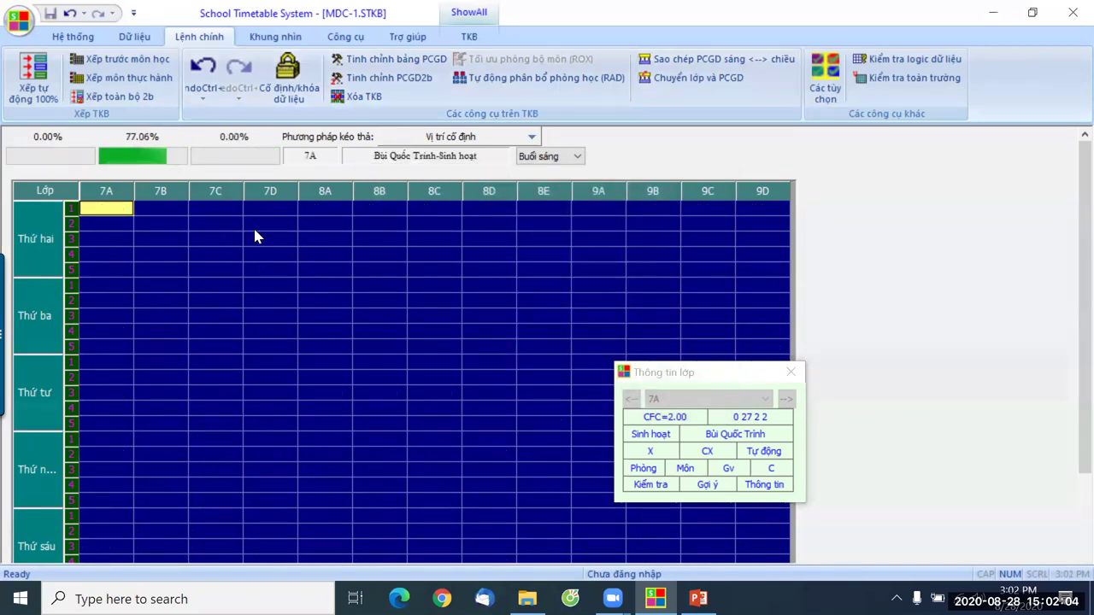
left_click(126, 38)
left_click(553, 79)
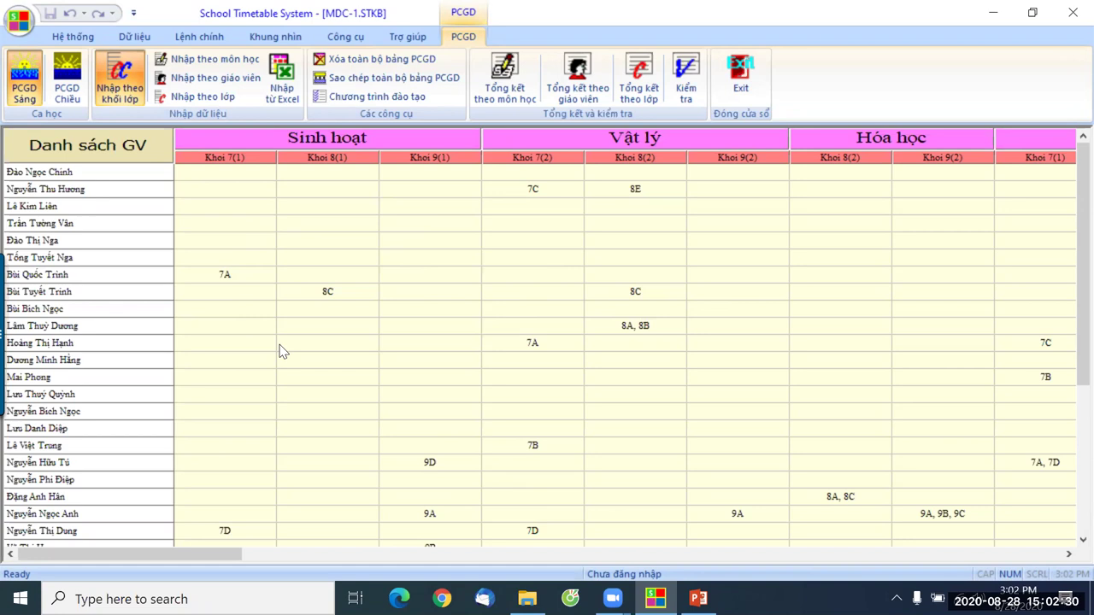
Show assignments class by class and scroll through each class's subjects and 27–28 period totals.
left_click(193, 95)
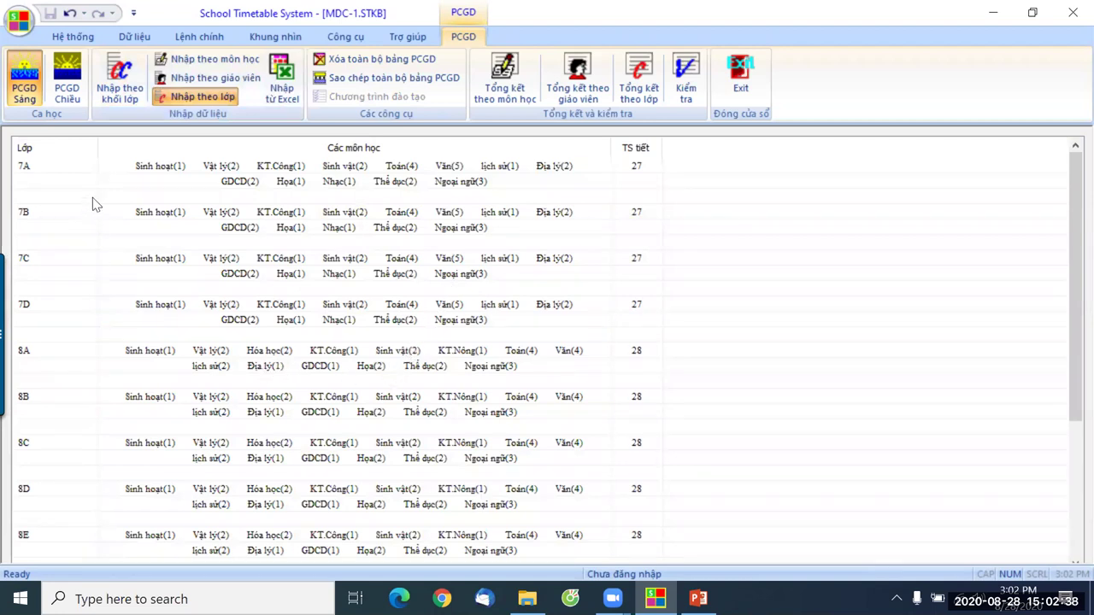
scroll(26, 272, "down", 3)
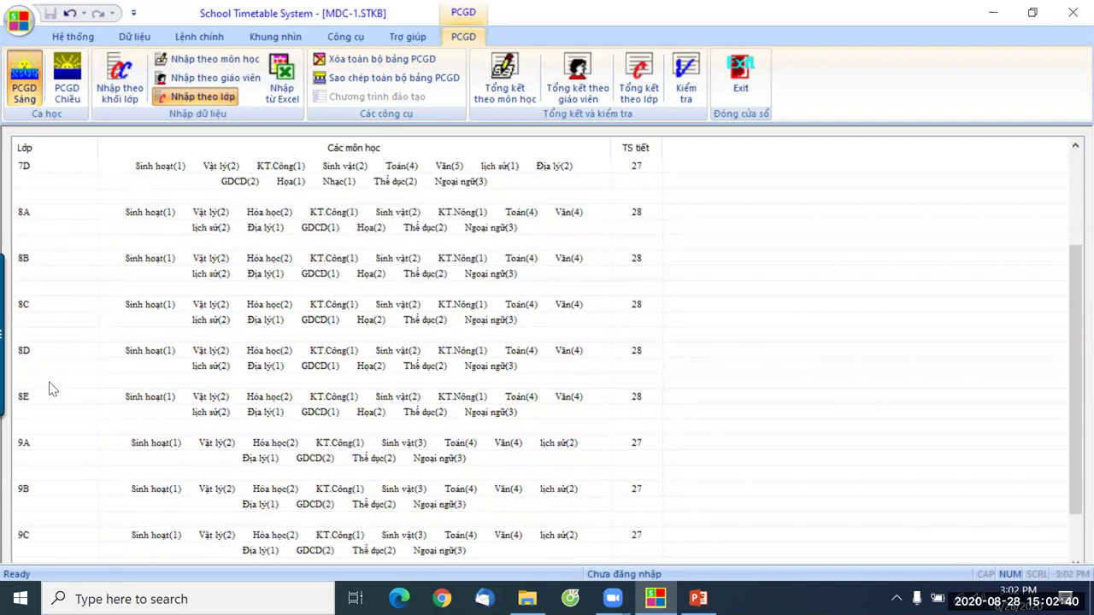
scroll(29, 435, "down", 1)
scroll(34, 427, "up", 3)
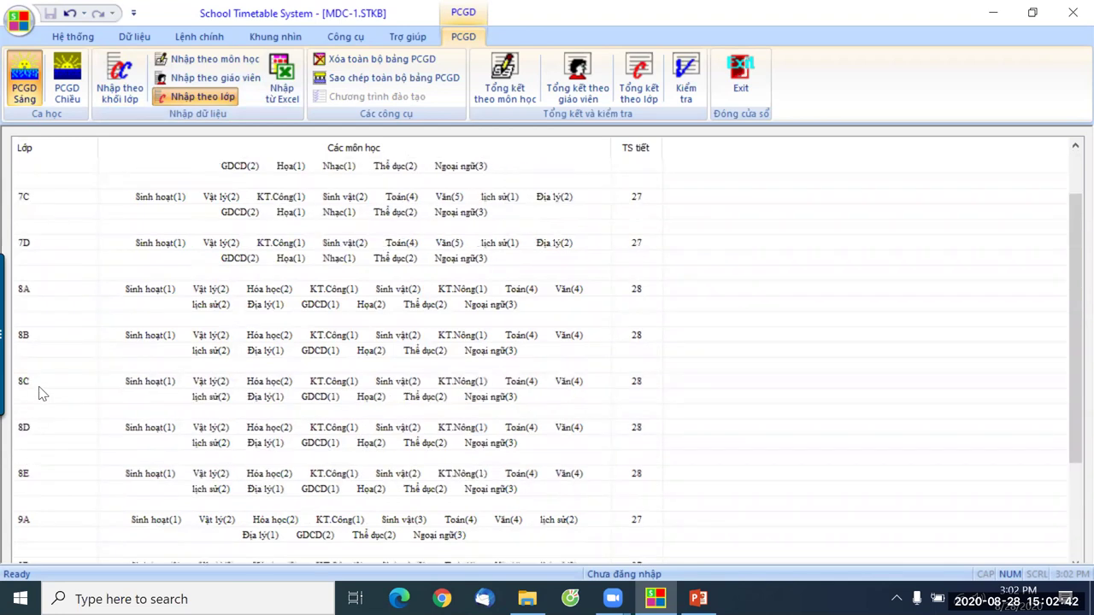
scroll(43, 368, "up", 2)
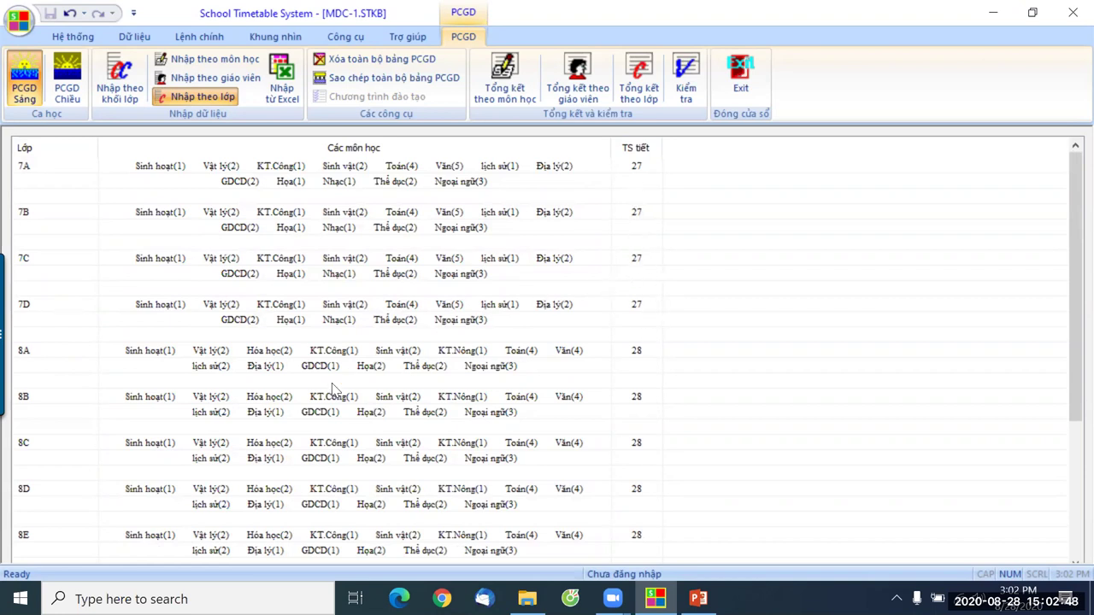
scroll(597, 408, "down", 2)
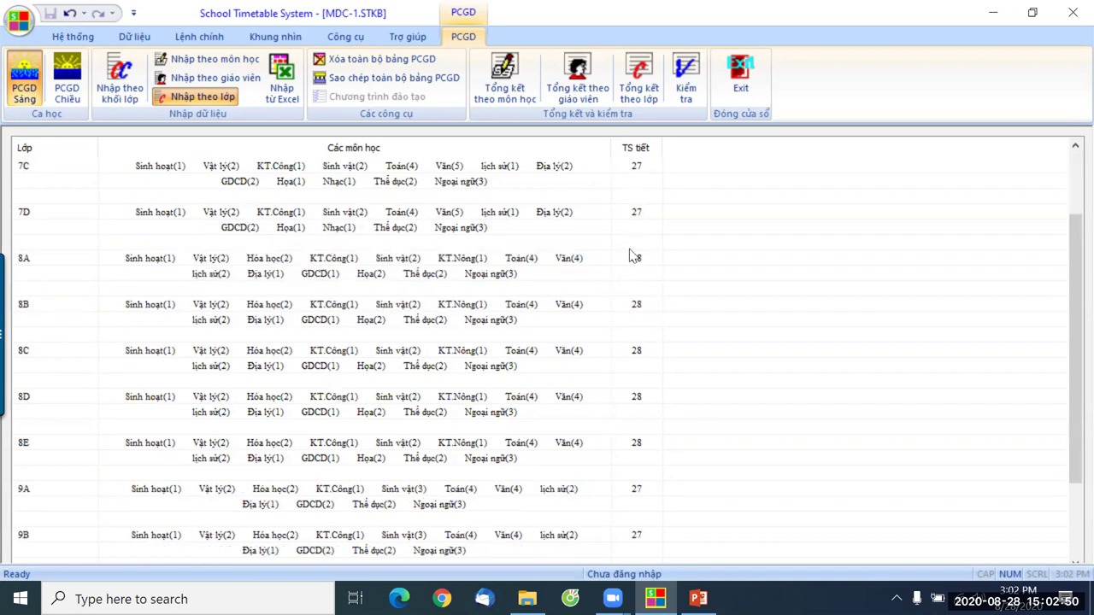
scroll(637, 402, "down", 2)
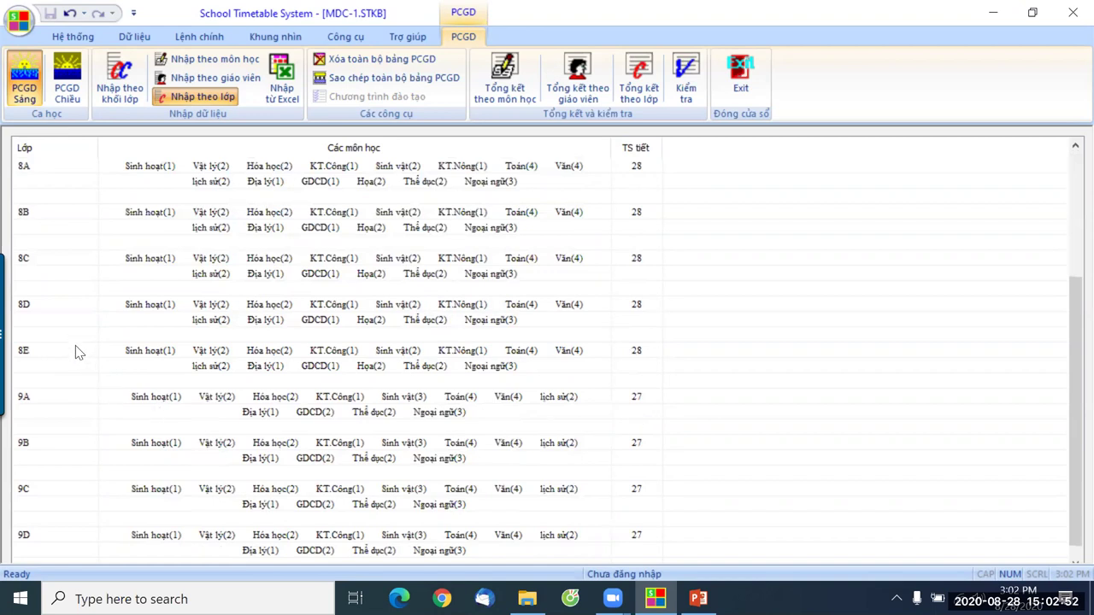
scroll(643, 444, "down", 1)
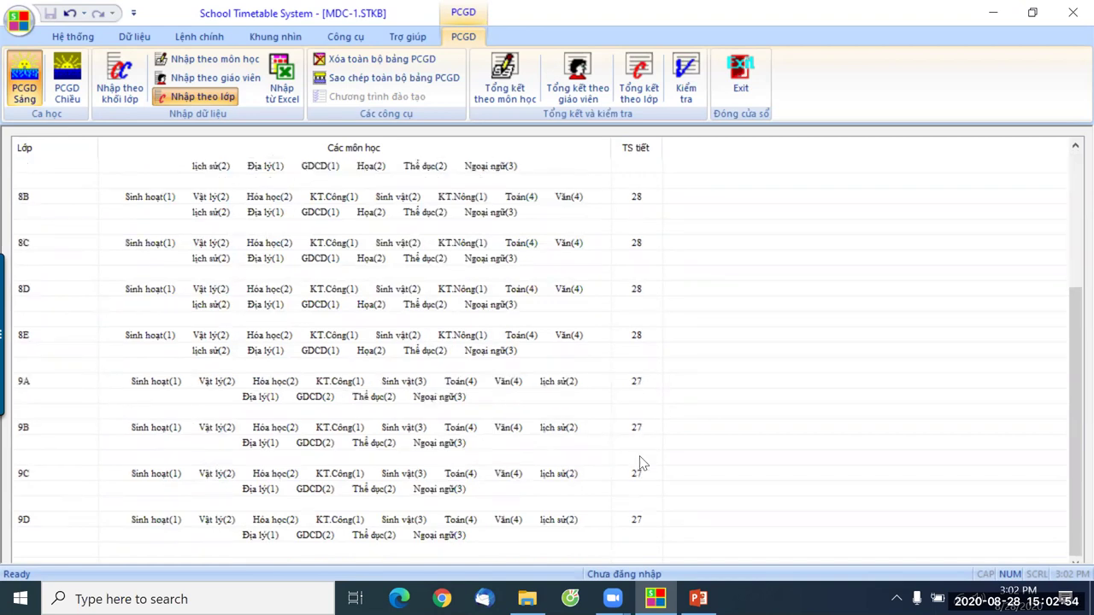
scroll(643, 463, "up", 4)
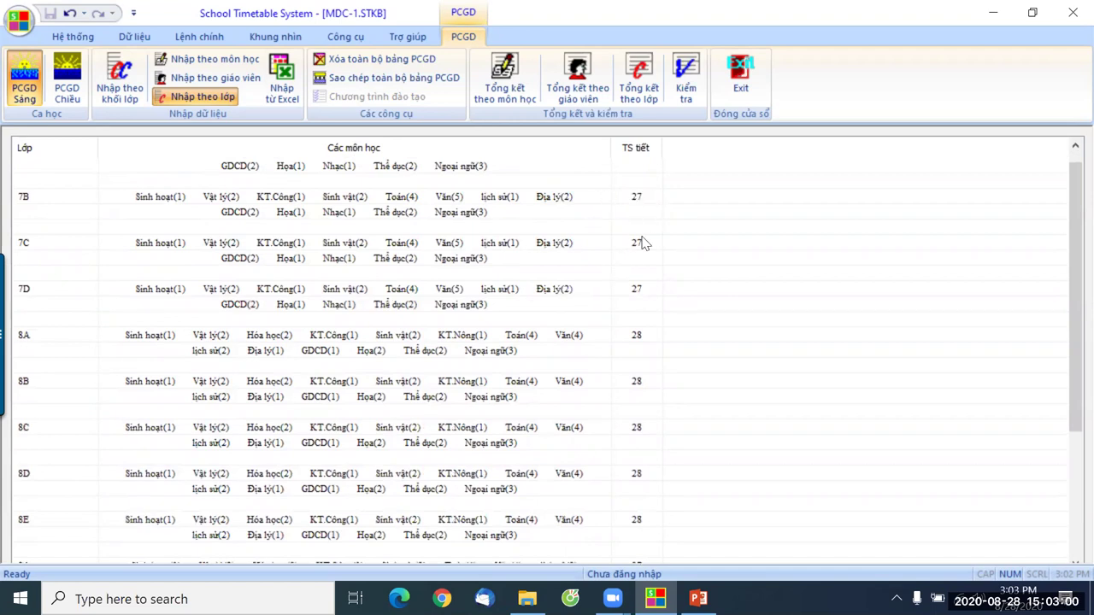
scroll(646, 240, "up", 1)
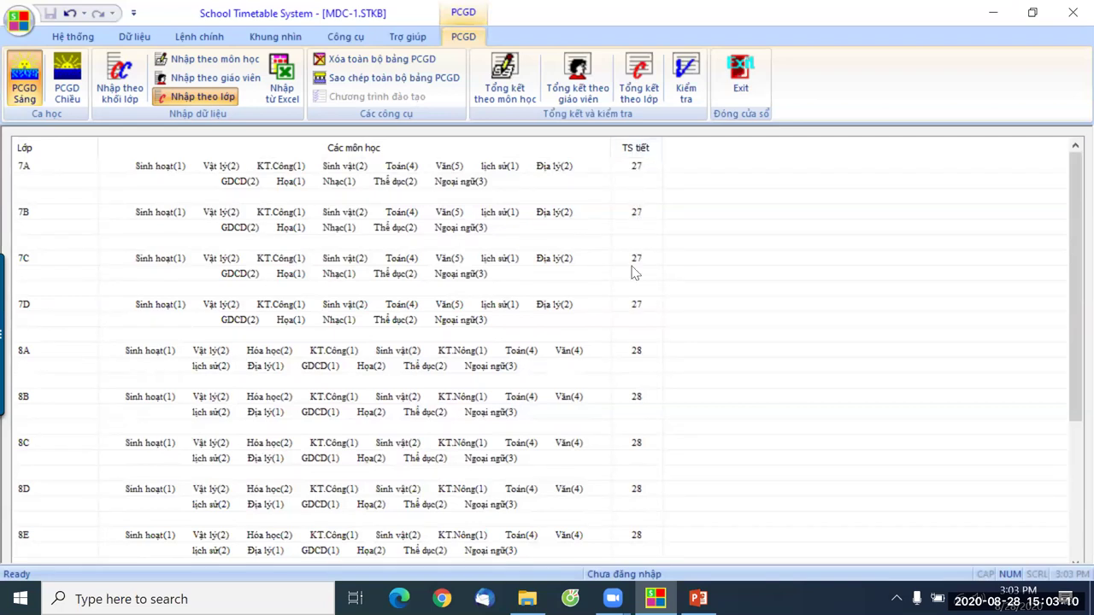
scroll(671, 431, "down", 1)
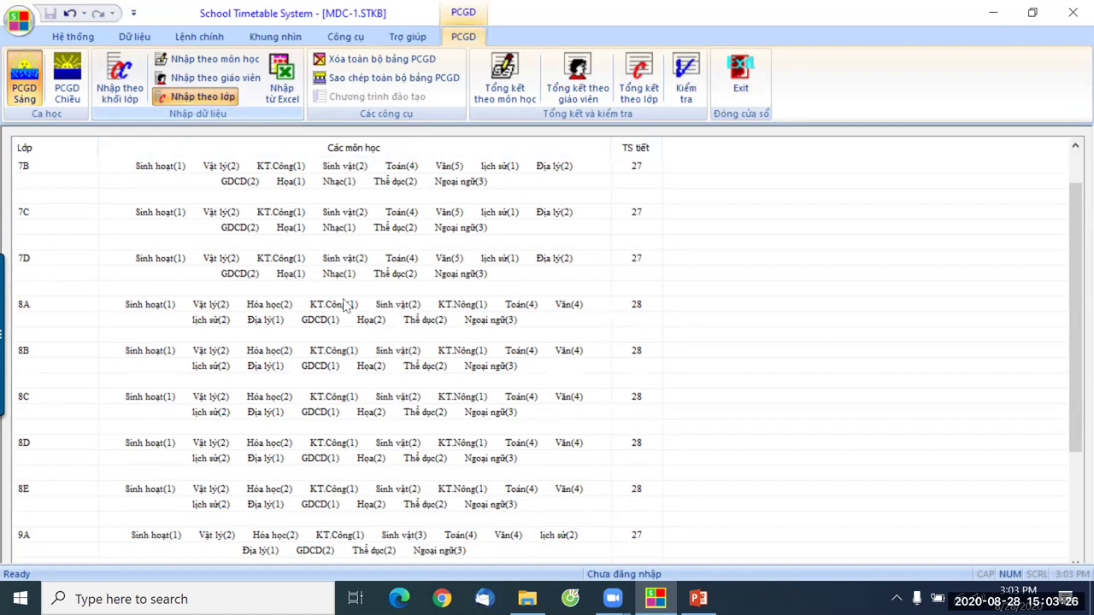
Inspect class 7C's Toán, KT.Công and period-count settings, then cancel without changes.
double_click(290, 229)
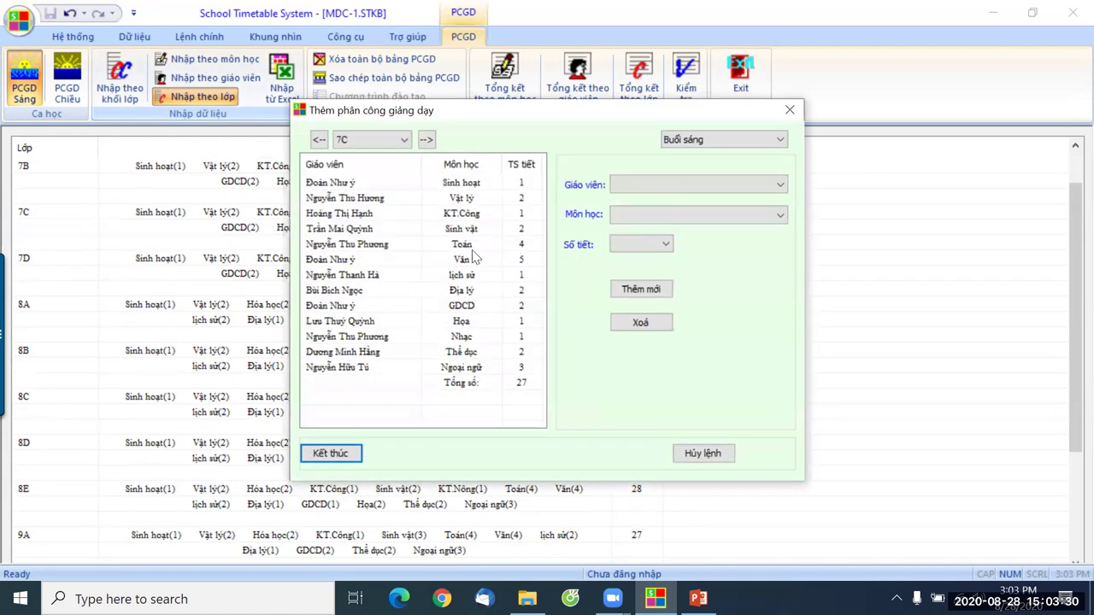
left_click(413, 246)
left_click(389, 213)
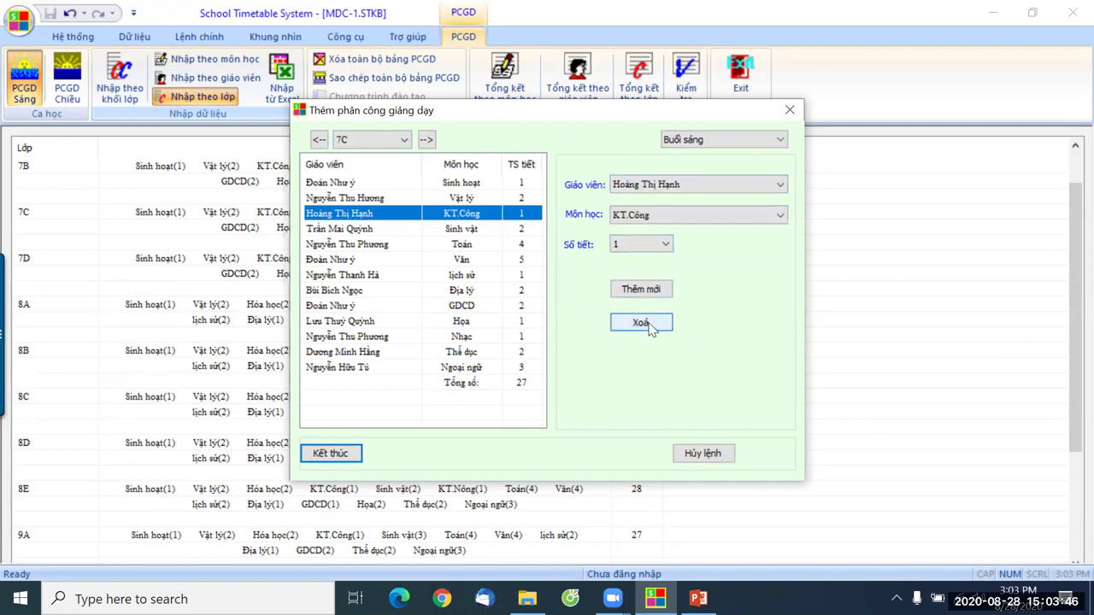
left_click(646, 244)
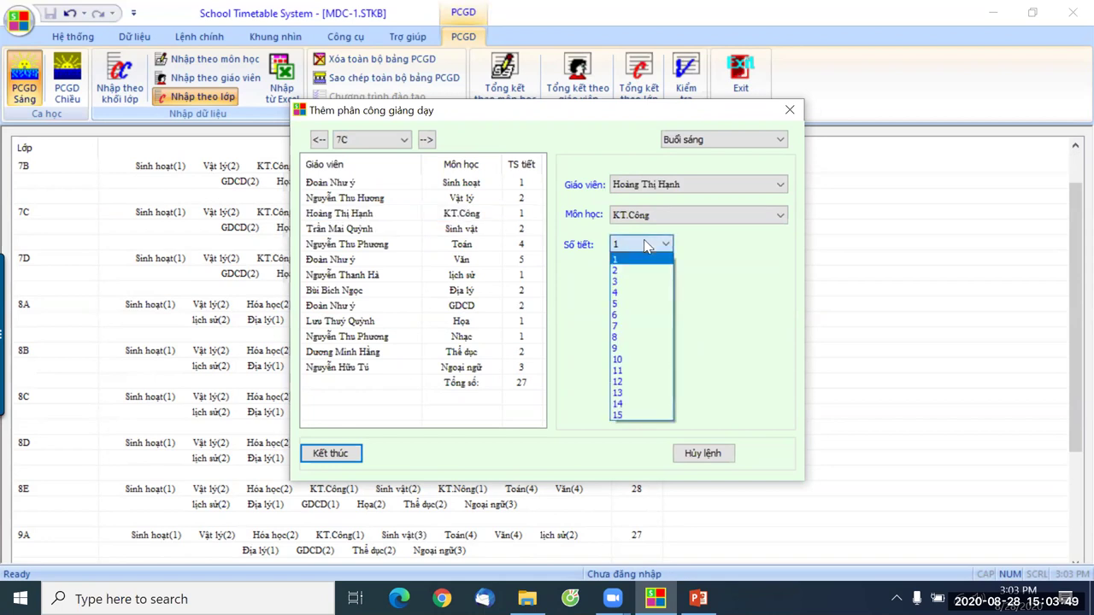
left_click(718, 268)
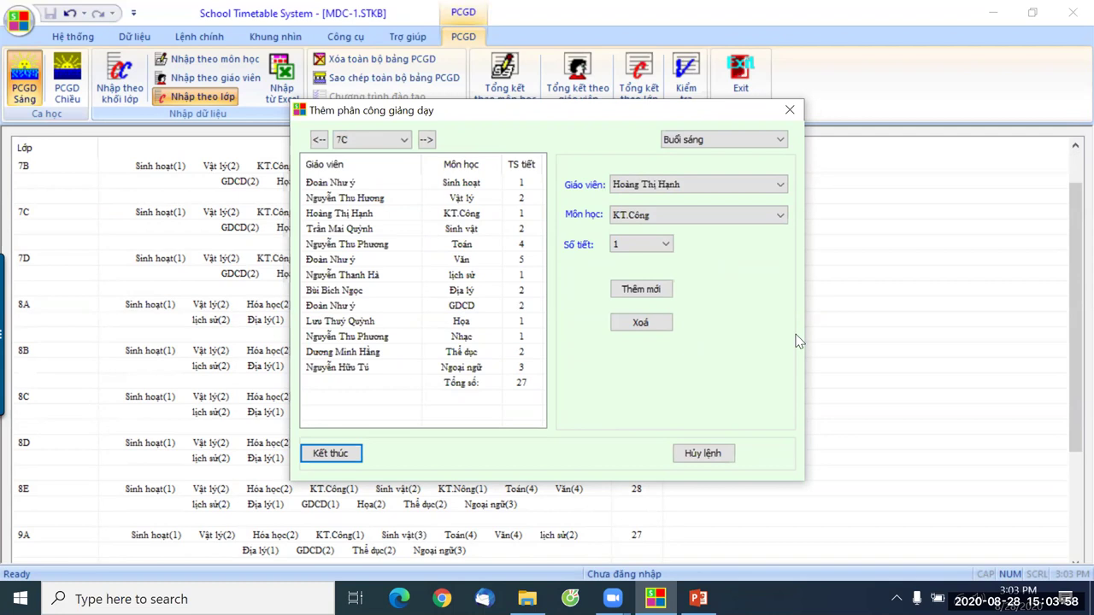
left_click(698, 455)
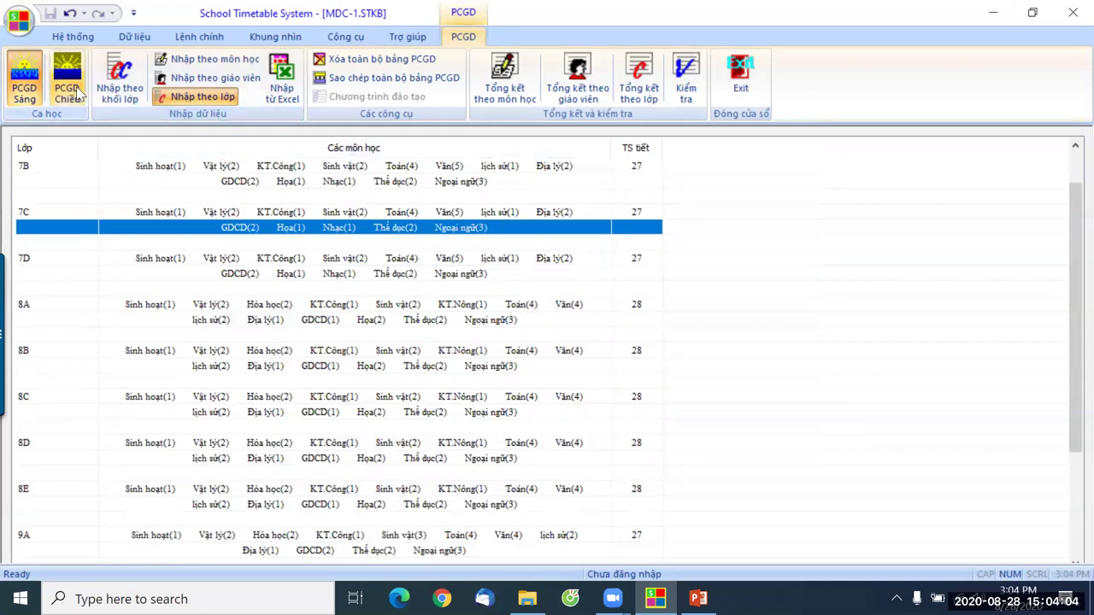
Toggle between by-grade and by-class entry, then switch to PowerPoint slide 31.
left_click(120, 78)
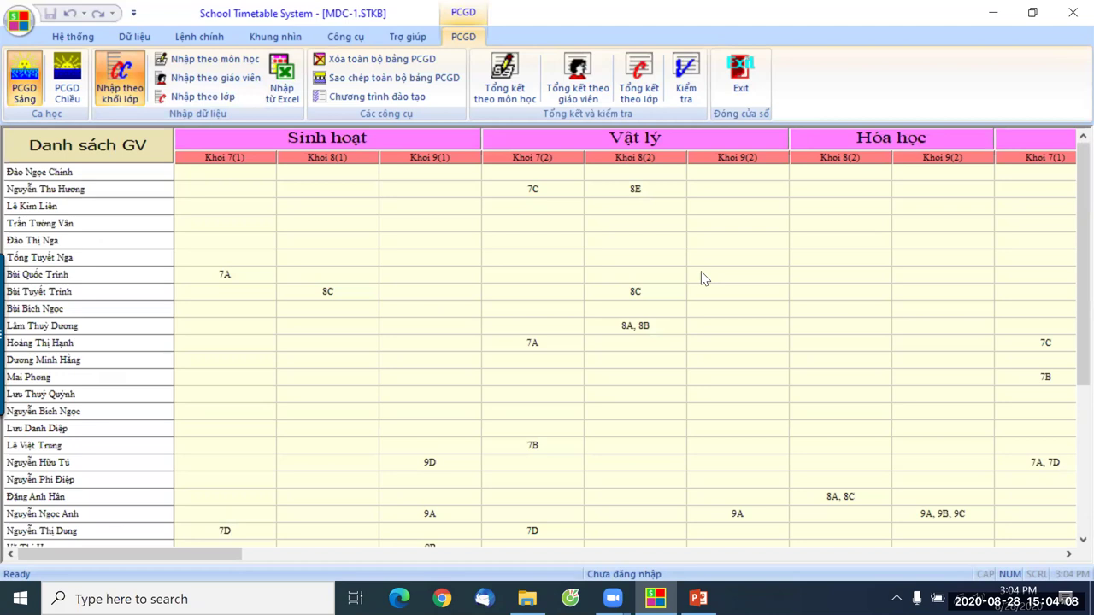
left_click(203, 96)
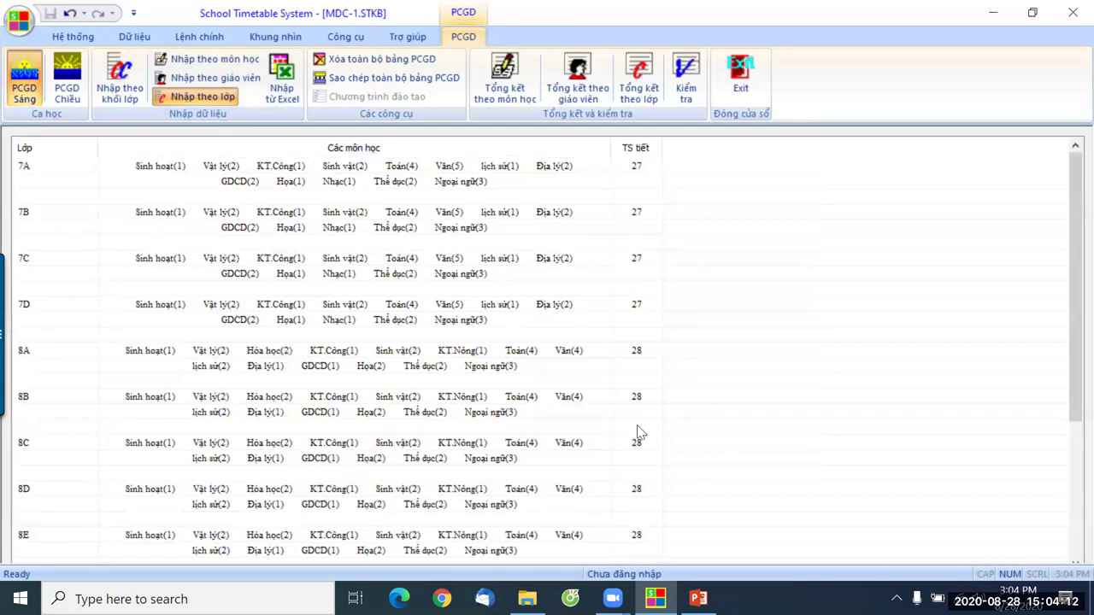
left_click(698, 598)
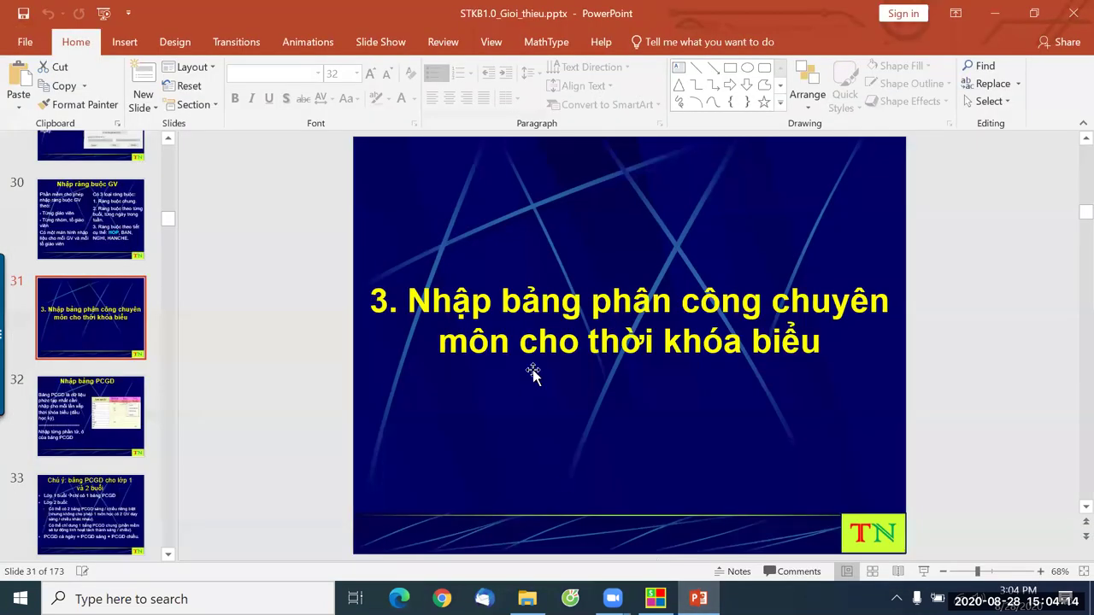
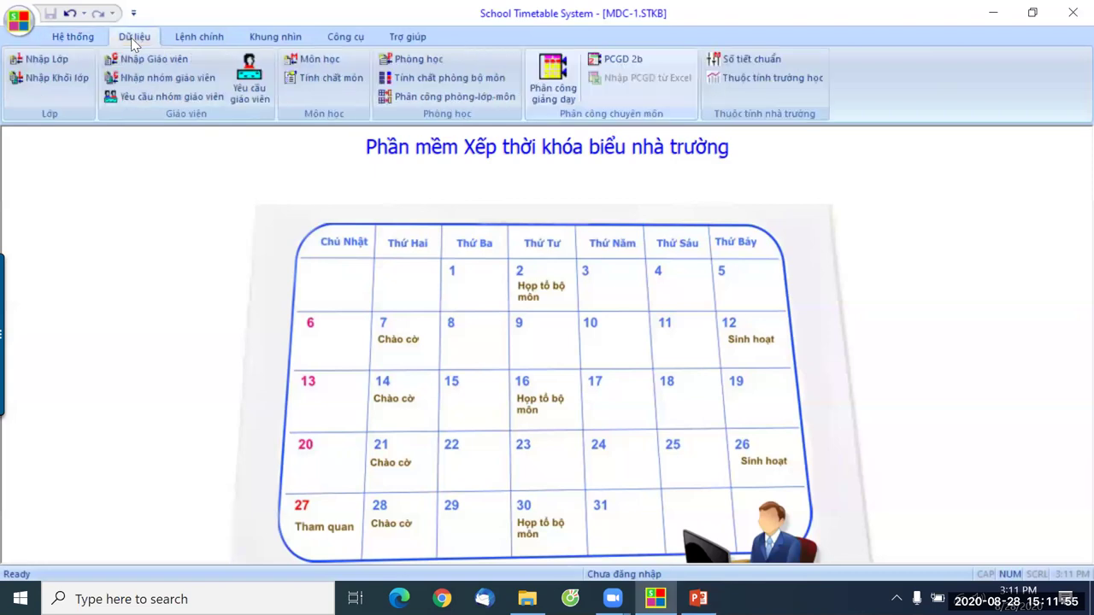
Open the teaching-assignment table by class (Nhập theo lớp) and scroll through each class's subjects and period totals.
left_click(555, 100)
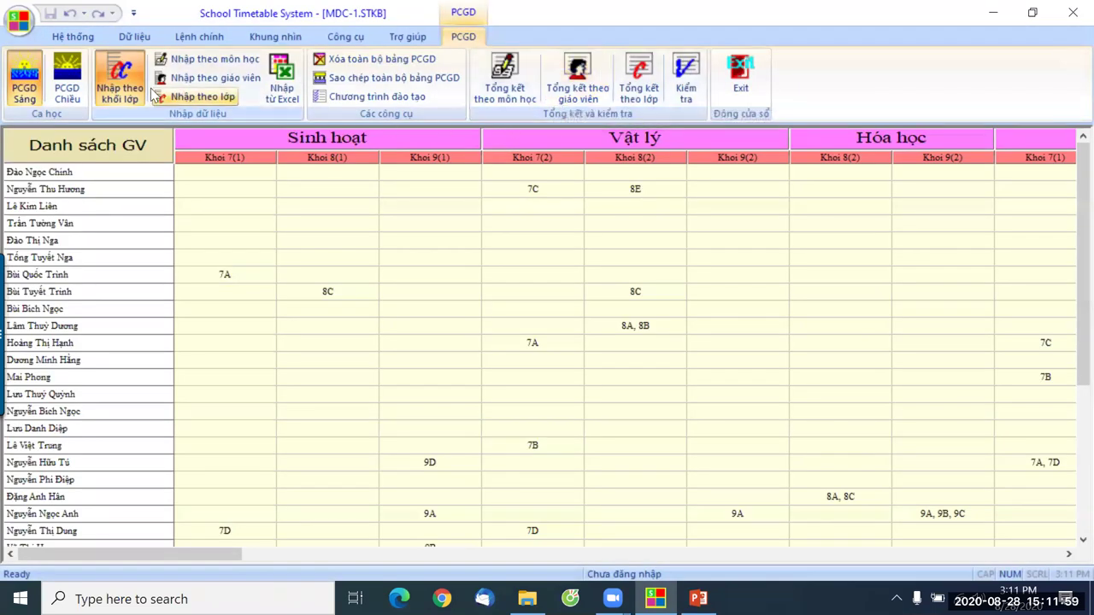
left_click(195, 96)
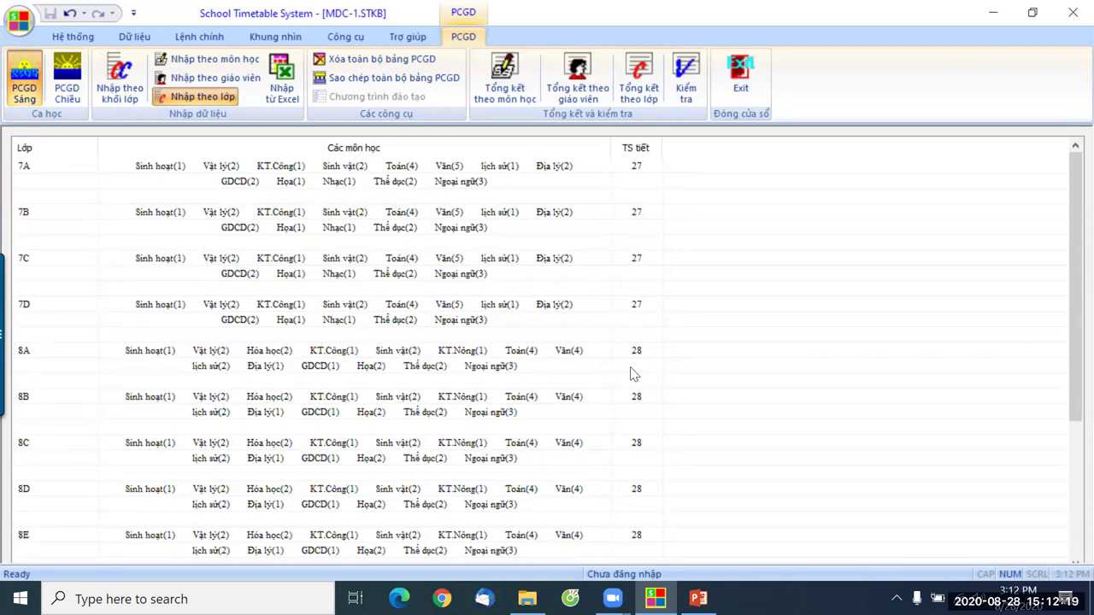
scroll(649, 376, "down", 1)
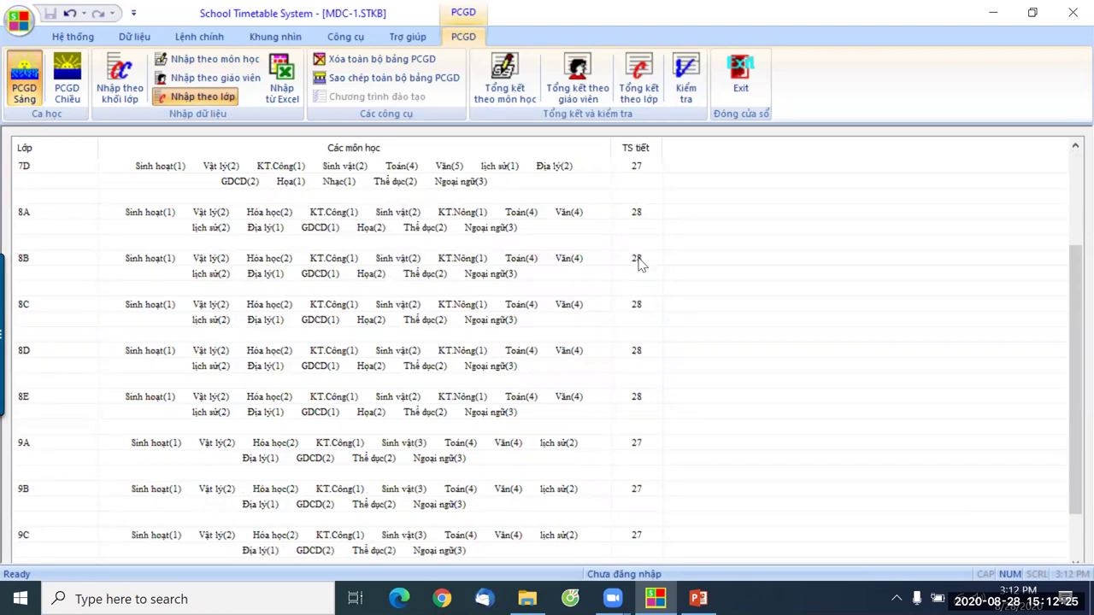
scroll(263, 365, "down", 2)
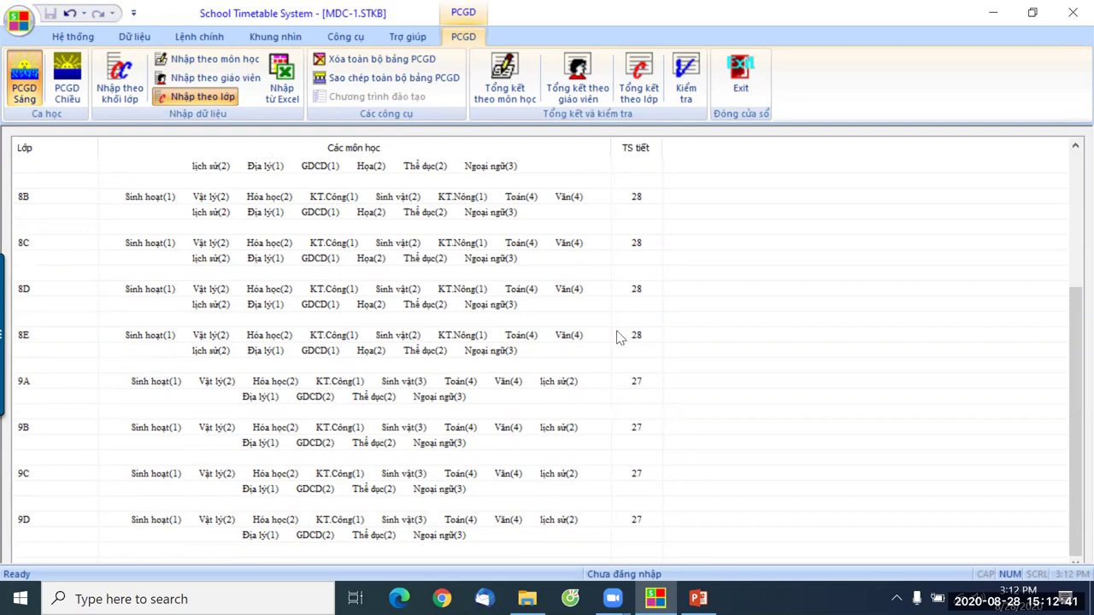
Glance at the PowerPoint slides, then return to the timetable window.
left_click(698, 598)
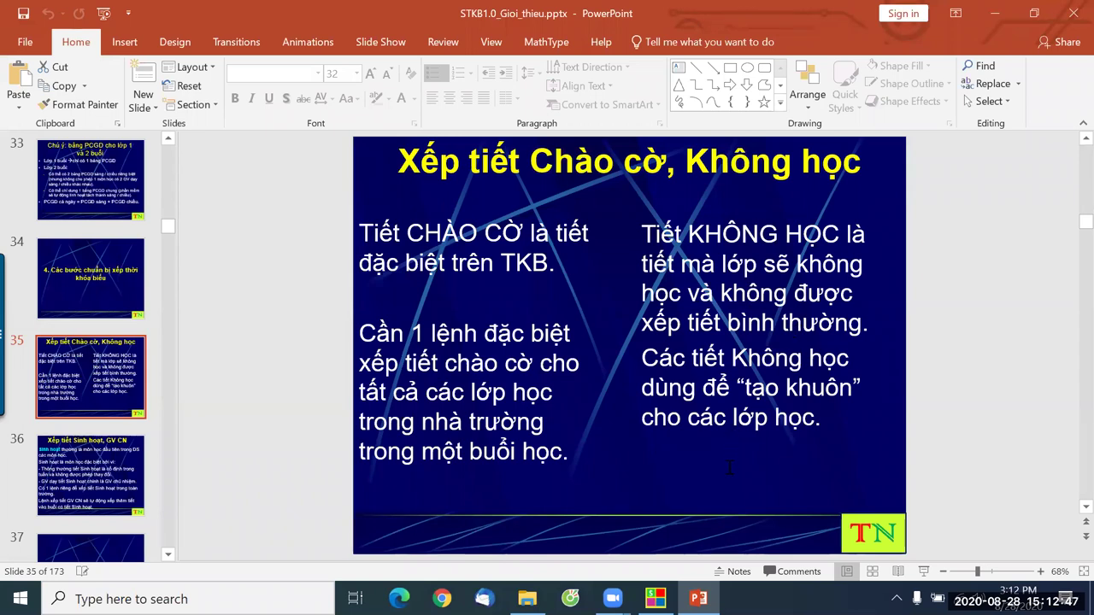
mouse_move(656, 599)
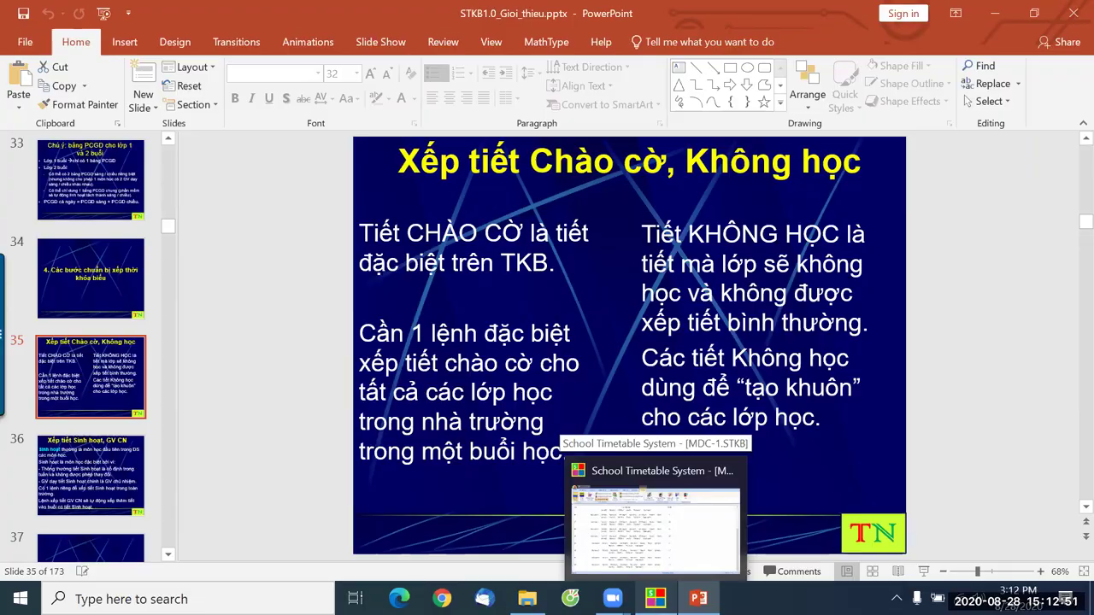
left_click(655, 526)
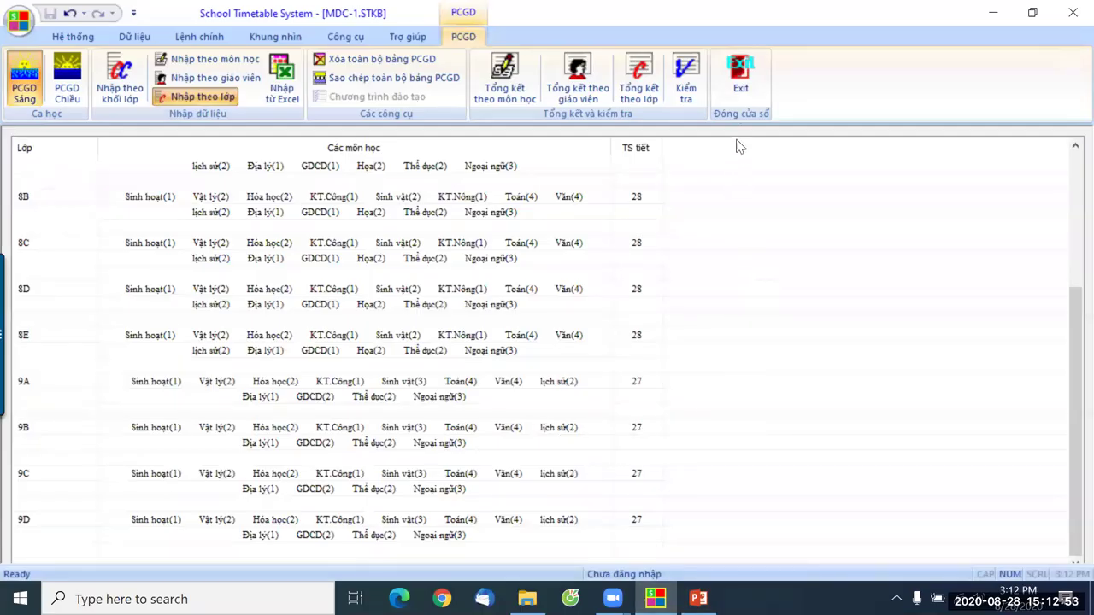
Close the assignment table and start scheduling non-teaching periods (Xếp tiết không học) in Xếp trước môn học.
left_click(731, 91)
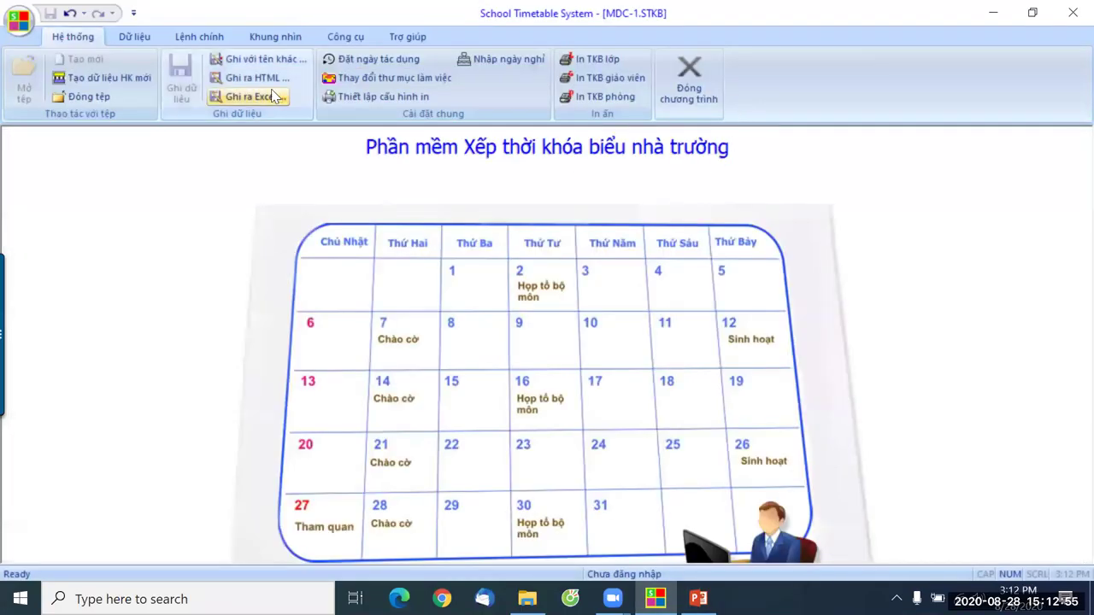
left_click(205, 37)
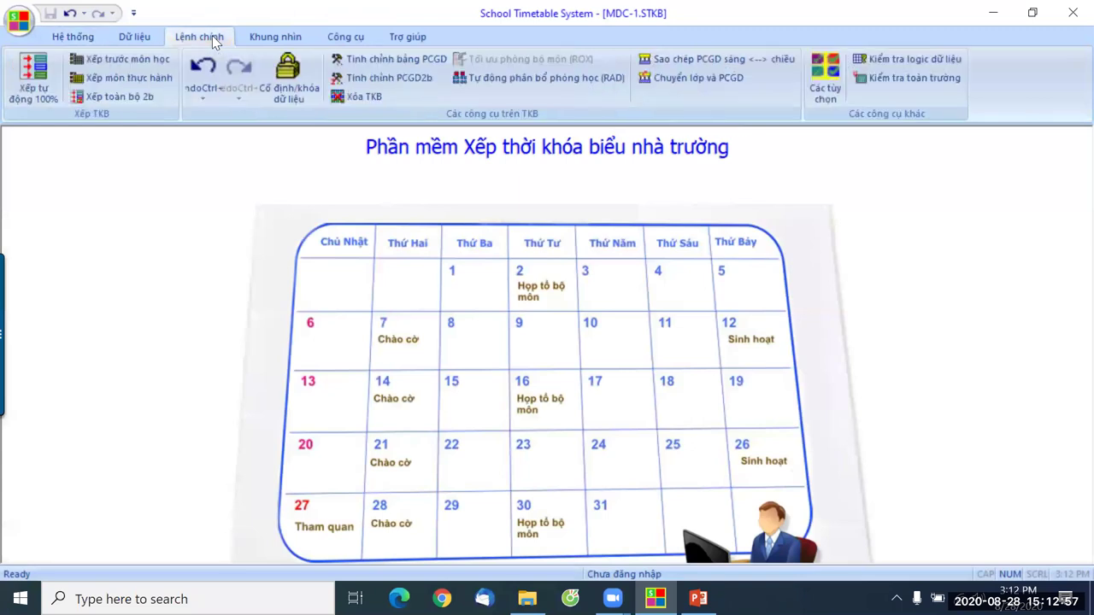
left_click(128, 59)
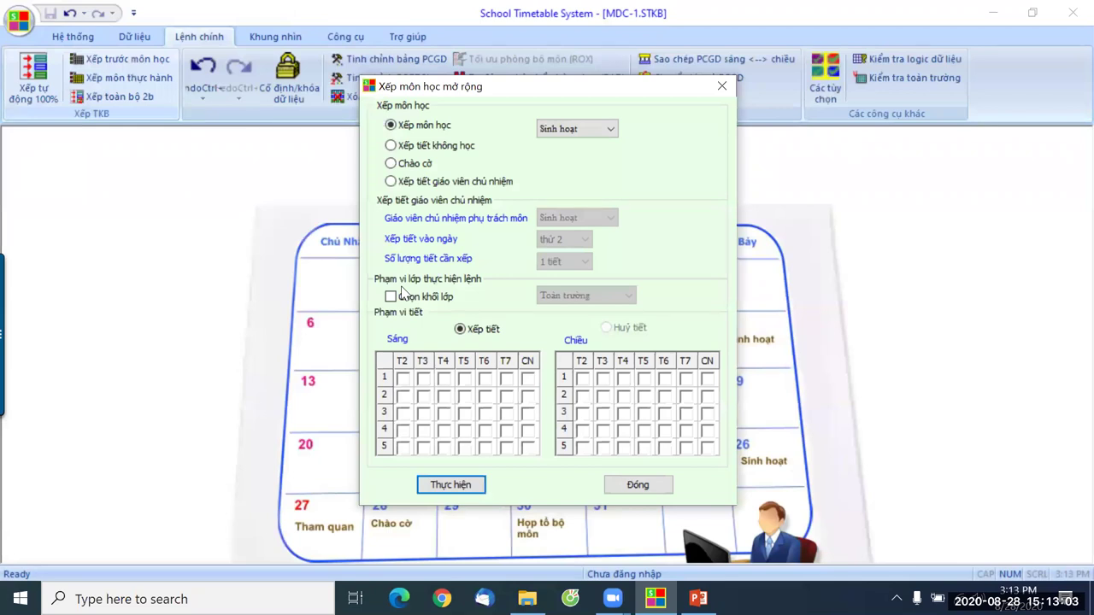
left_click(398, 145)
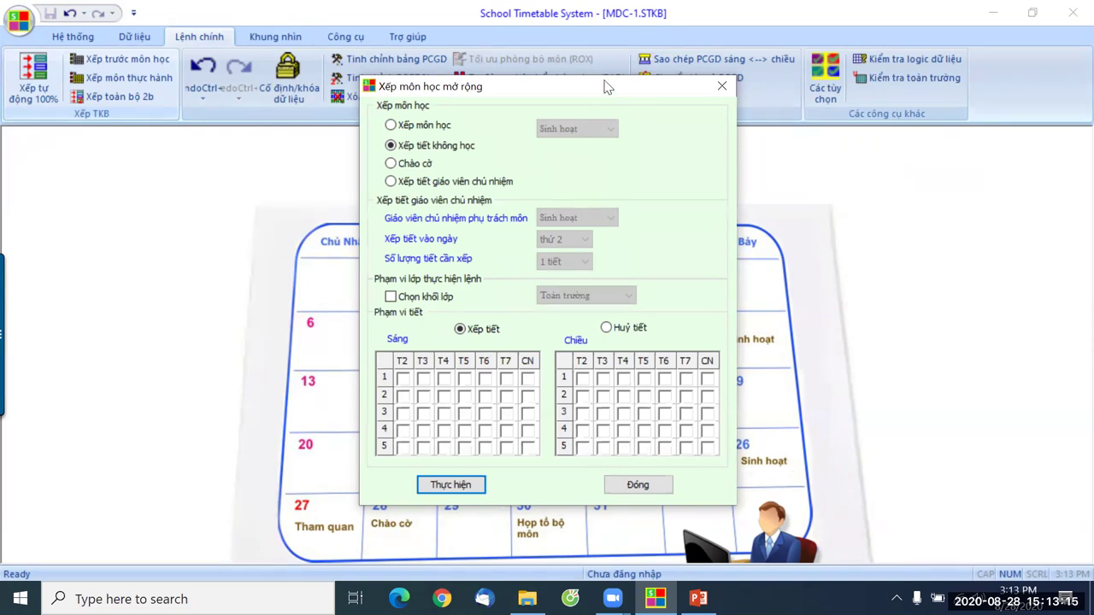
For grade Khoi 7, mark morning period 5 on T3 and T4 as KHONGHOC and apply.
left_click(392, 297)
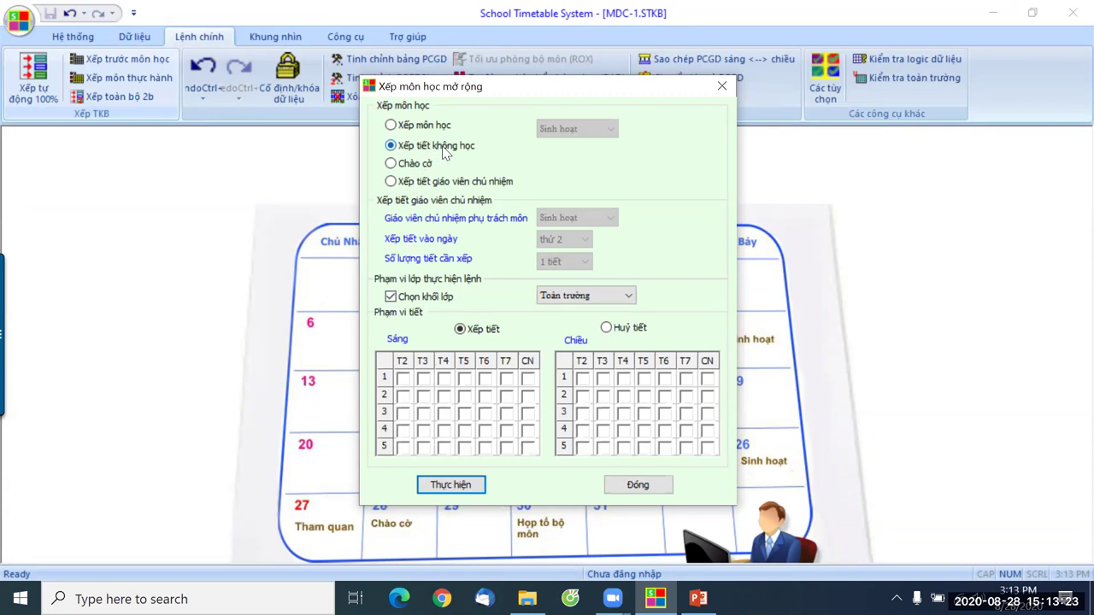
left_click(547, 296)
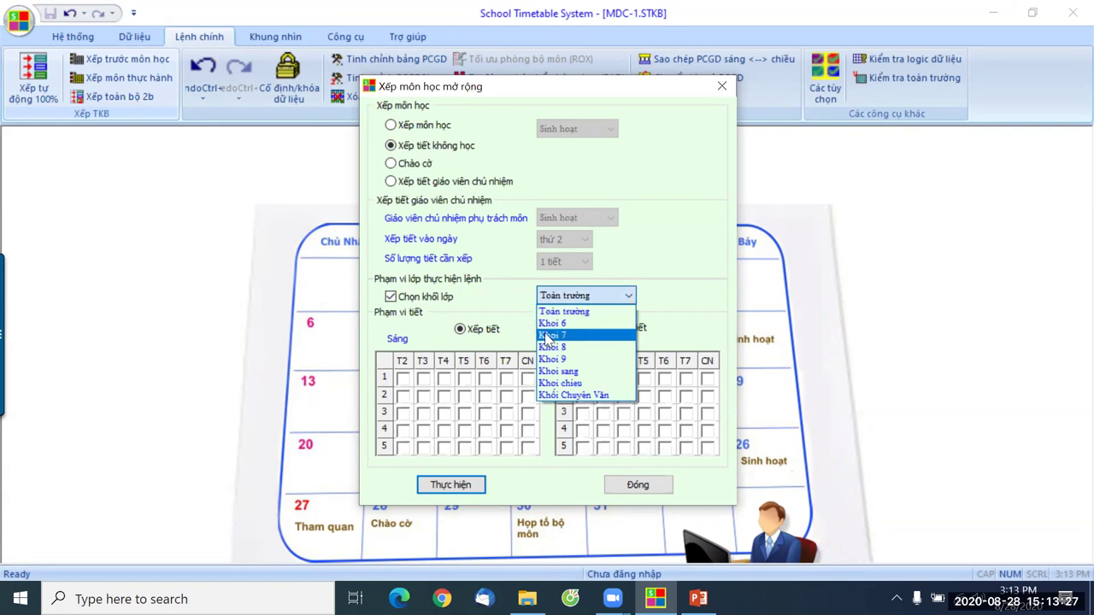
left_click(547, 336)
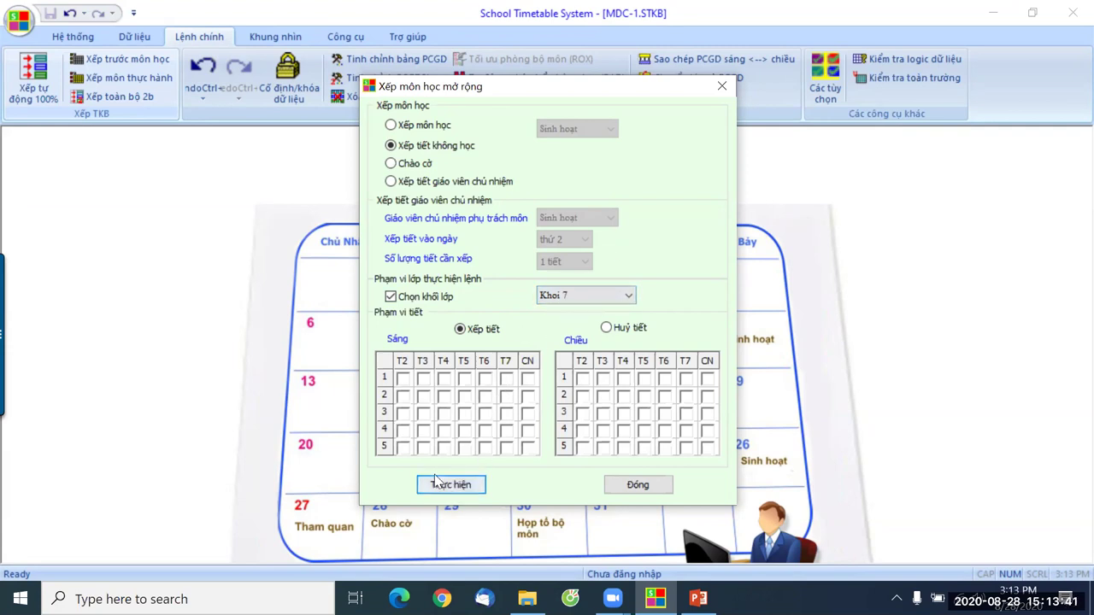
left_click(423, 447)
left_click(444, 447)
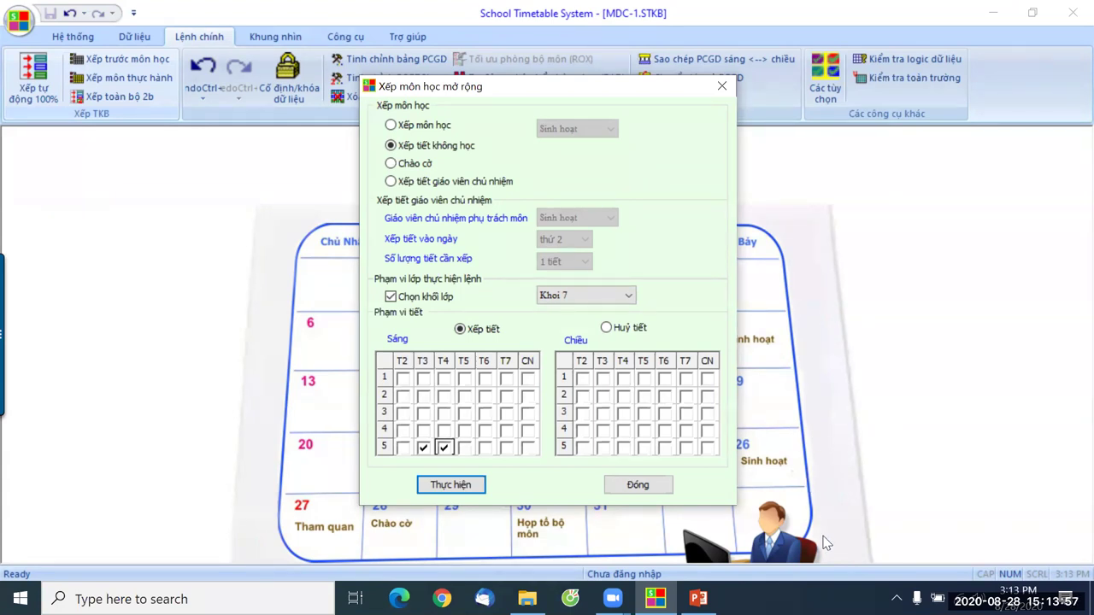
left_click(455, 494)
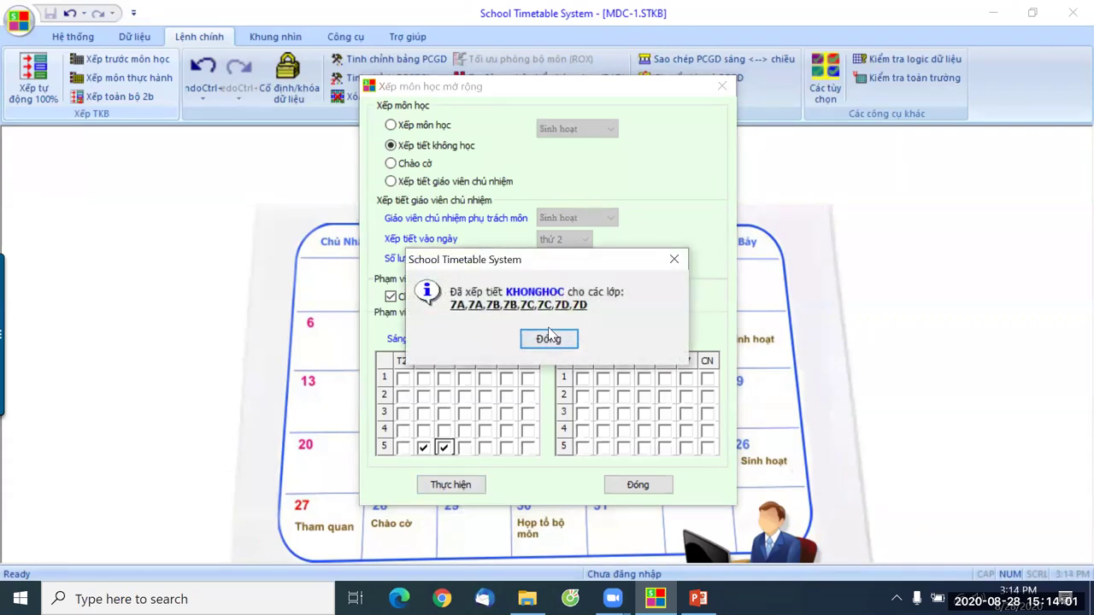
left_click(555, 342)
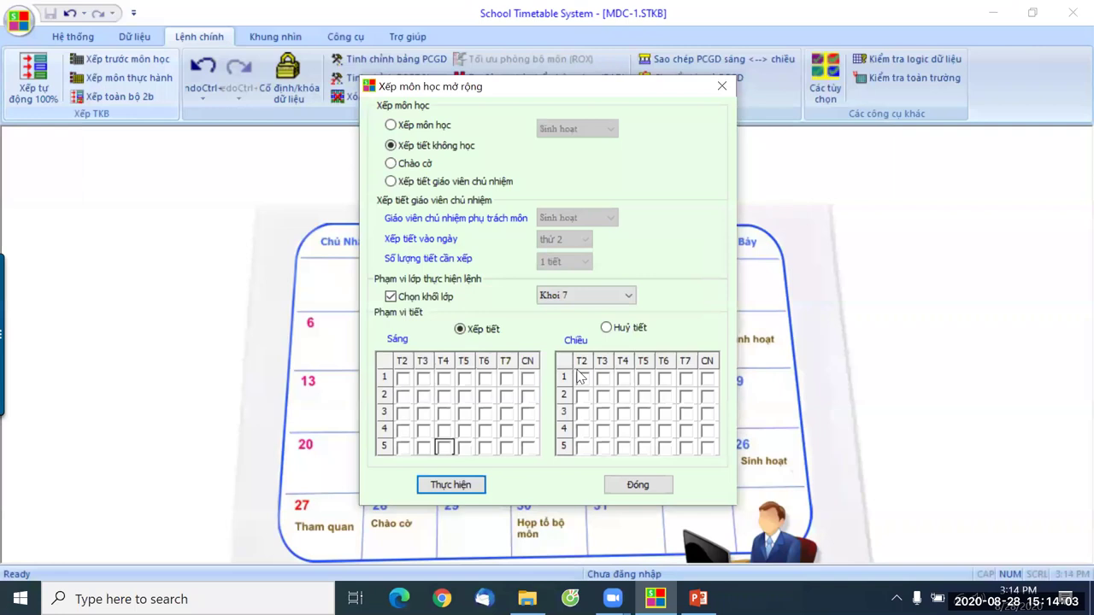
For grade Khoi 8, set morning period 5 on T4 as KHONGHOC and apply.
left_click(569, 297)
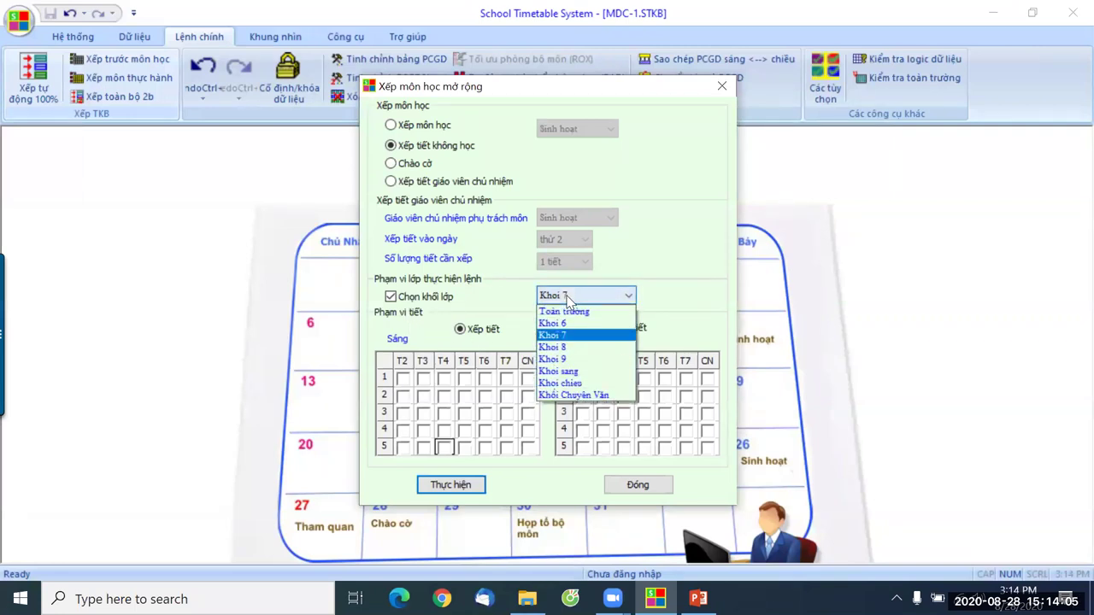
left_click(574, 347)
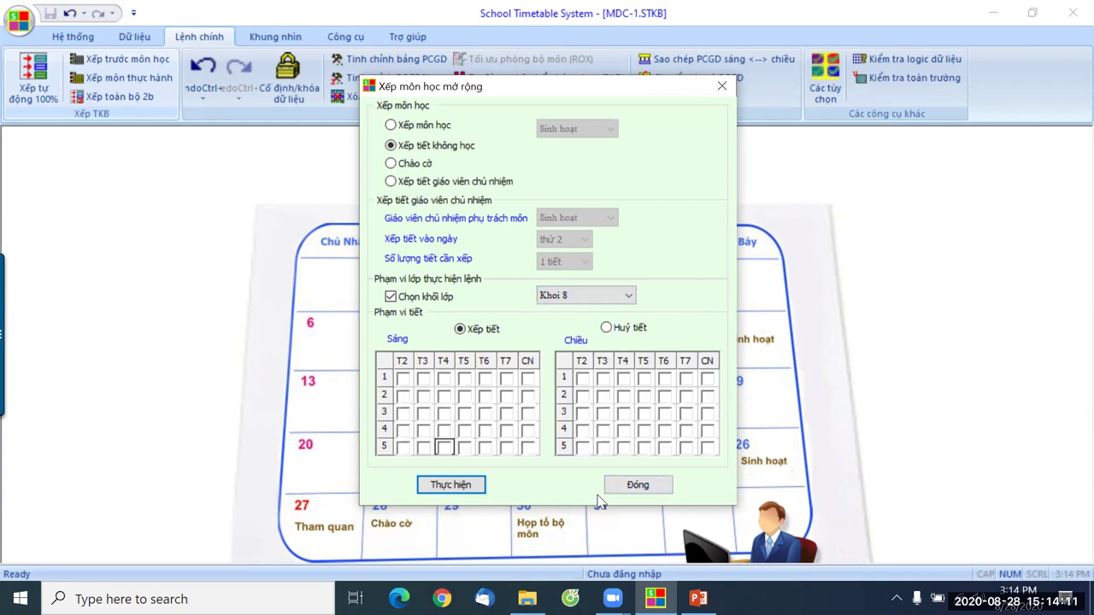
left_click(445, 448)
left_click(475, 489)
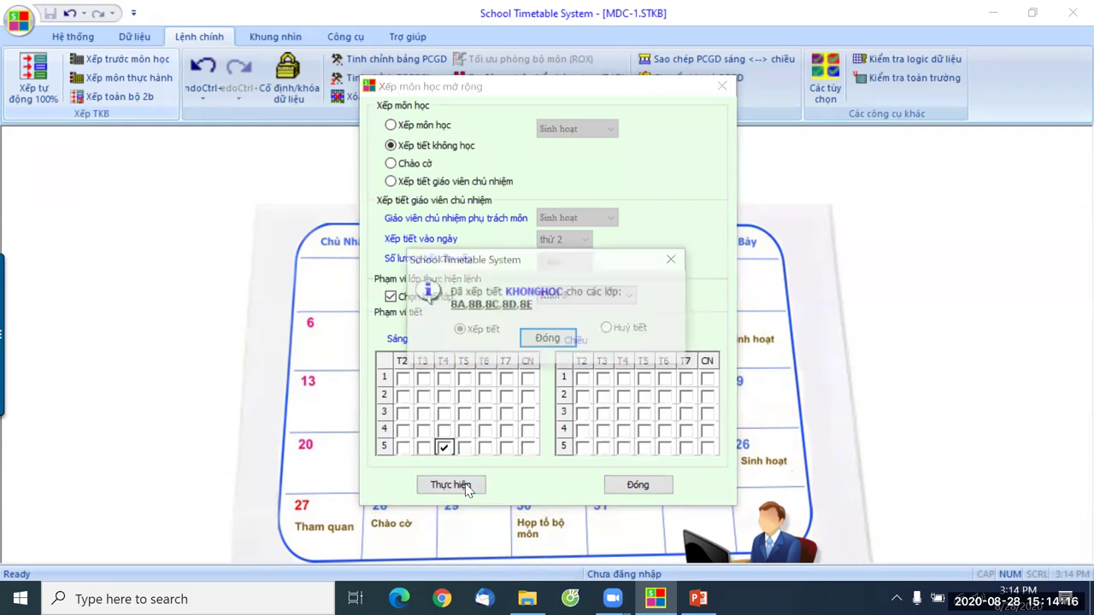
left_click(547, 339)
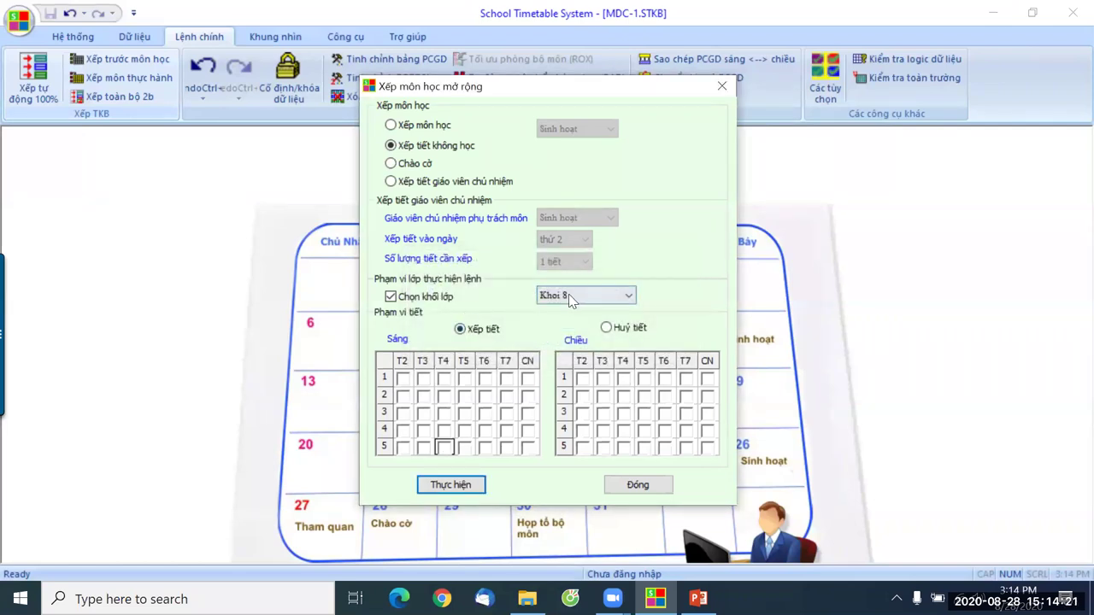
For grade Khoi 9, set morning period 5 on T5 and T6 as KHONGHOC, then close the scheduler.
left_click(574, 297)
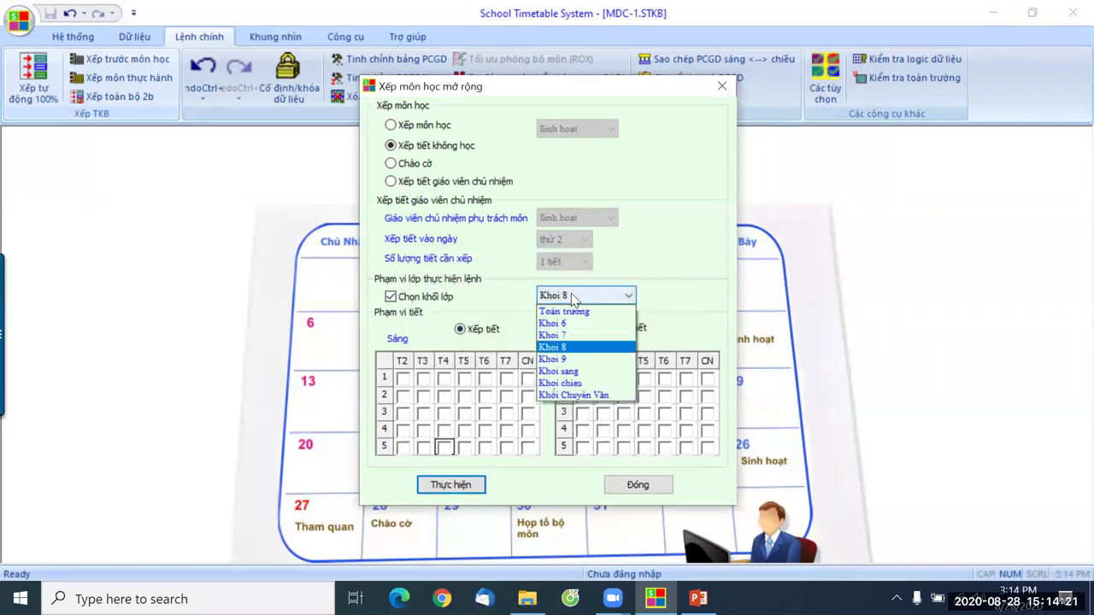
left_click(569, 359)
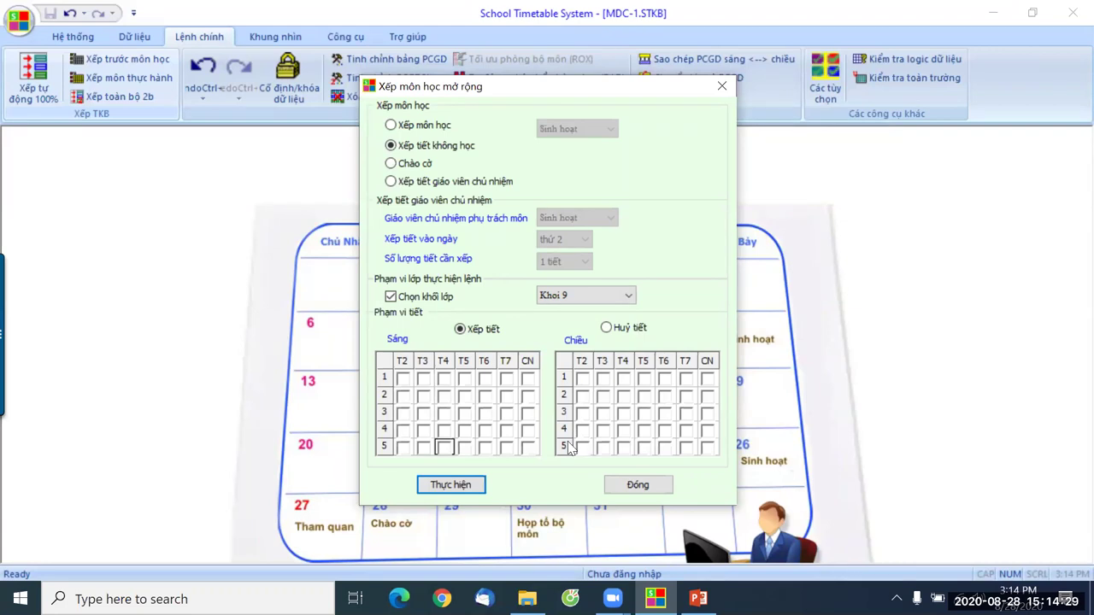
left_click(465, 447)
left_click(485, 448)
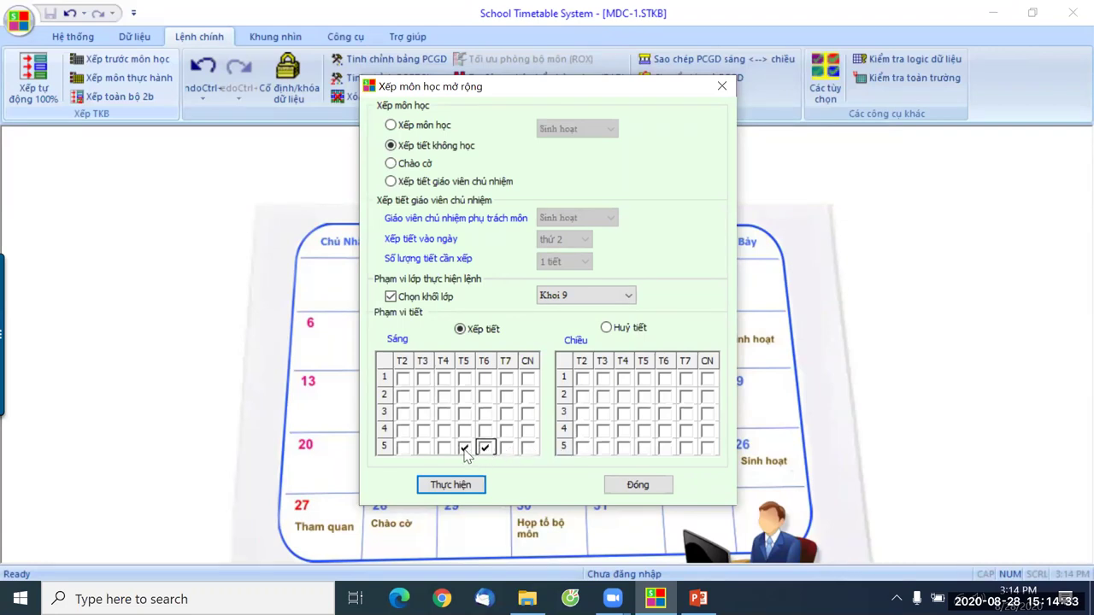
left_click(457, 485)
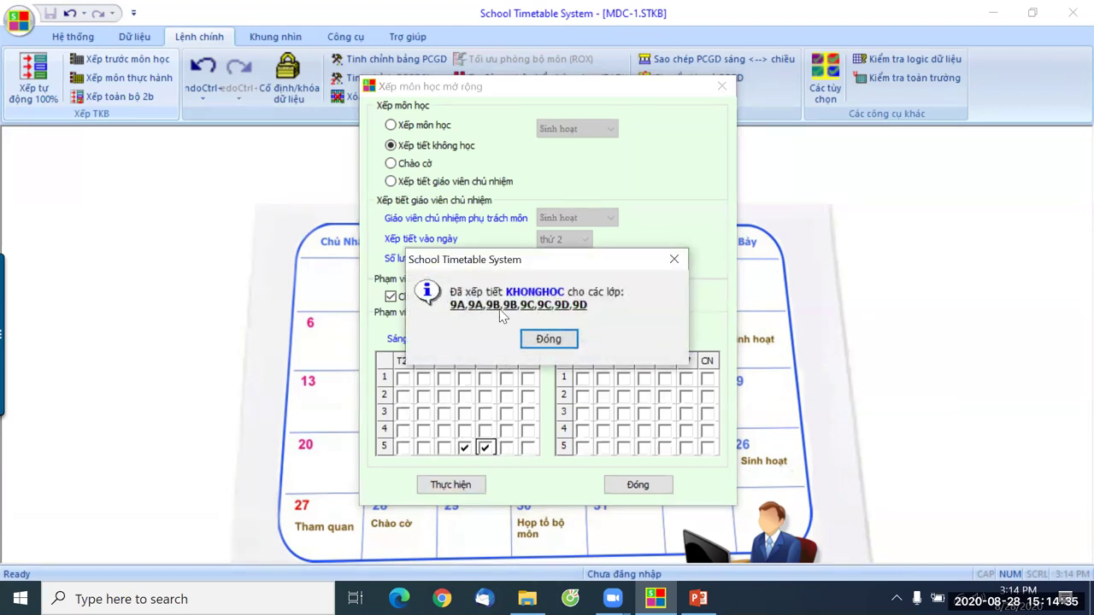
left_click(550, 340)
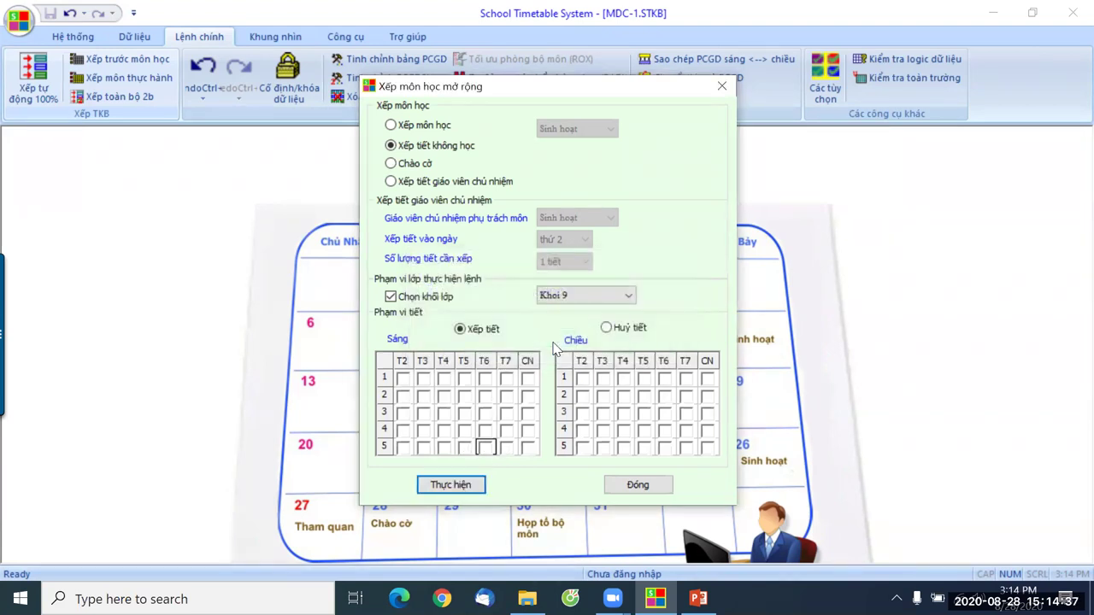
left_click(637, 489)
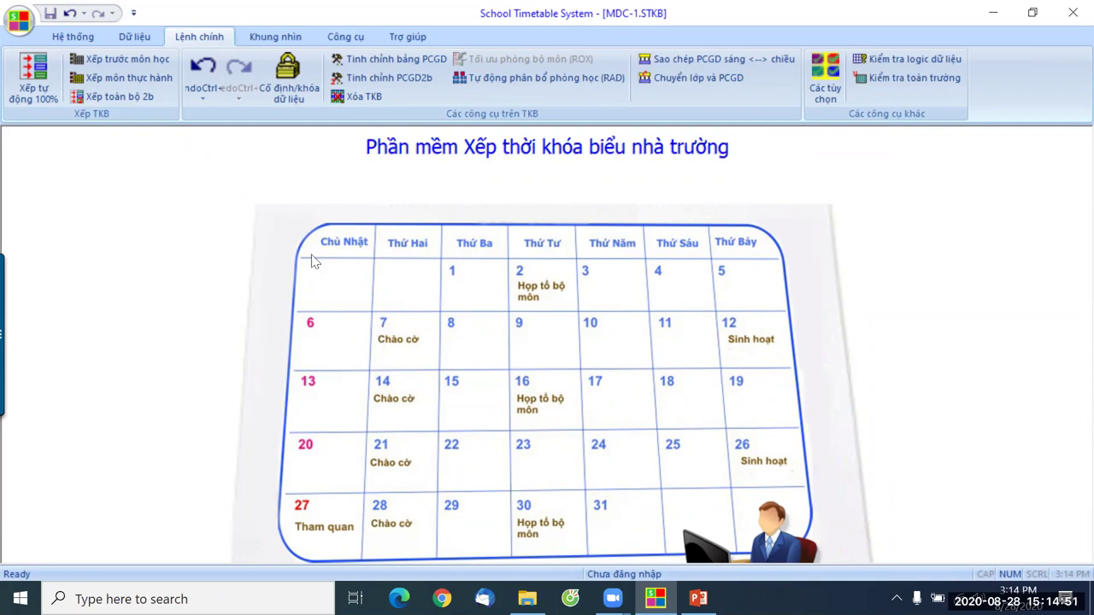
left_click(272, 38)
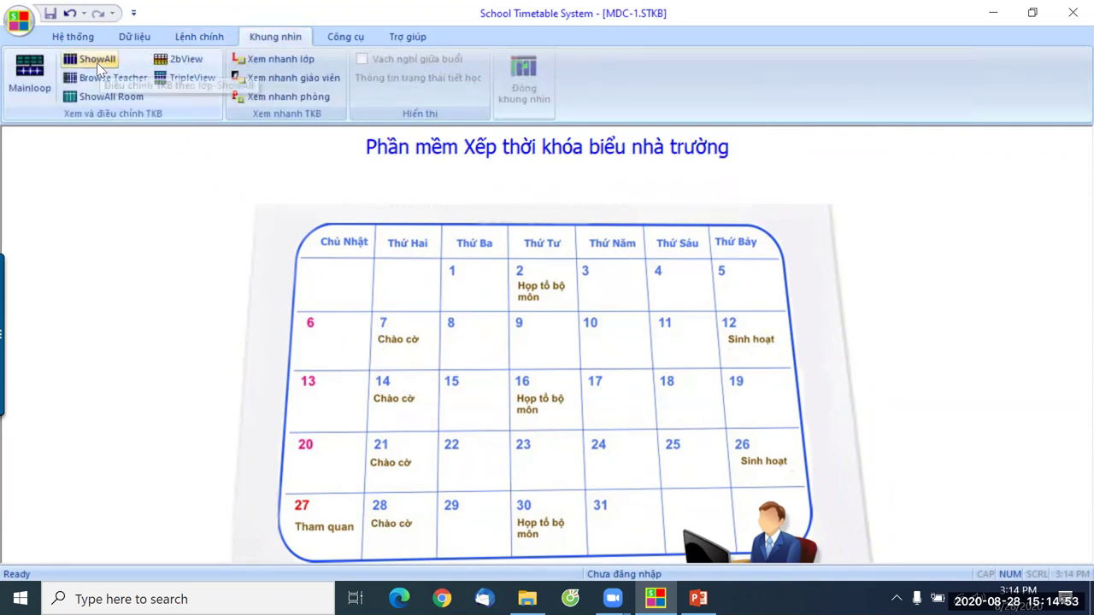
left_click(96, 62)
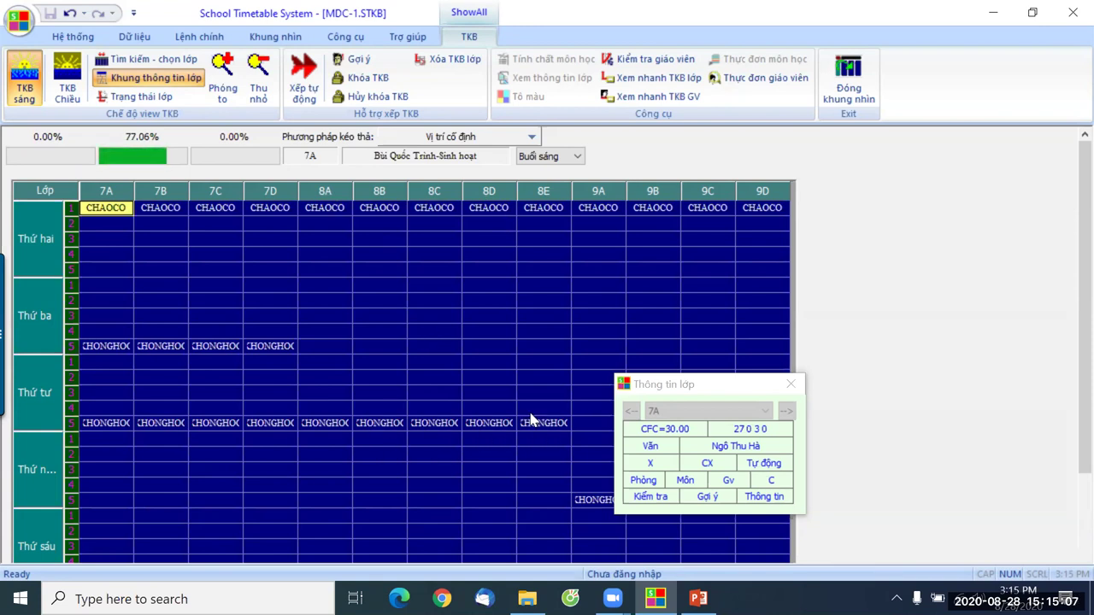
scroll(531, 418, "down", 2)
left_click(696, 395)
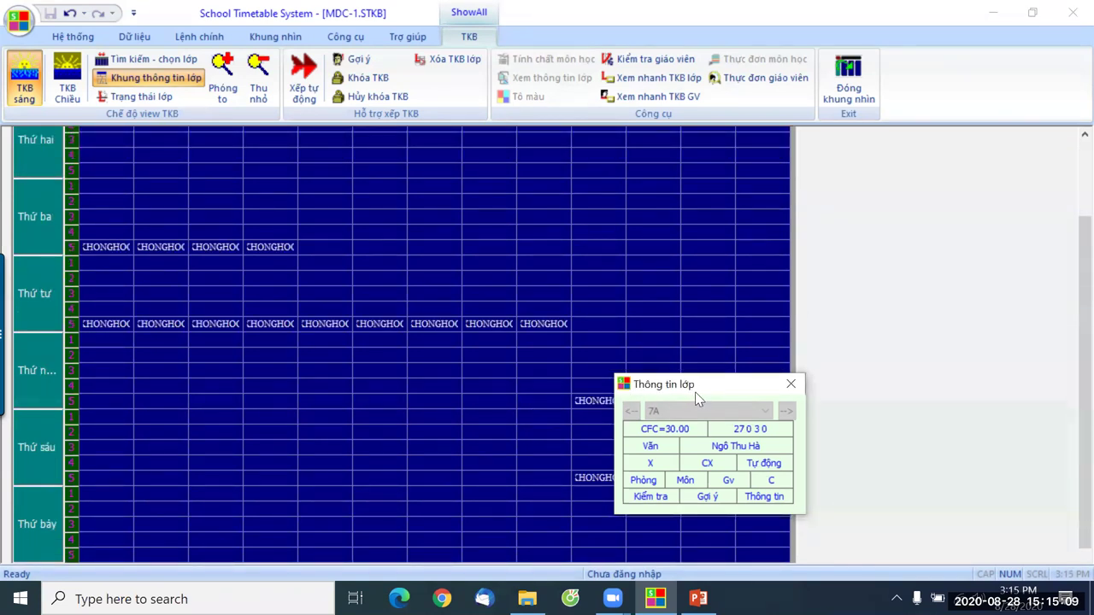
left_click_drag(696, 395, 991, 151)
scroll(744, 208, "up", 3)
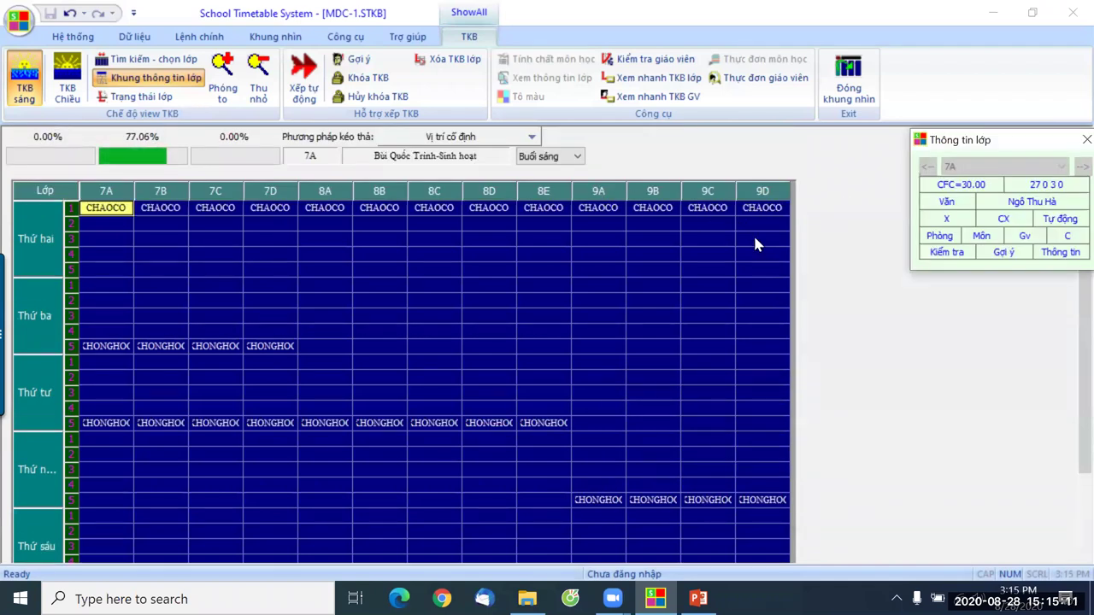
scroll(759, 212, "down", 2)
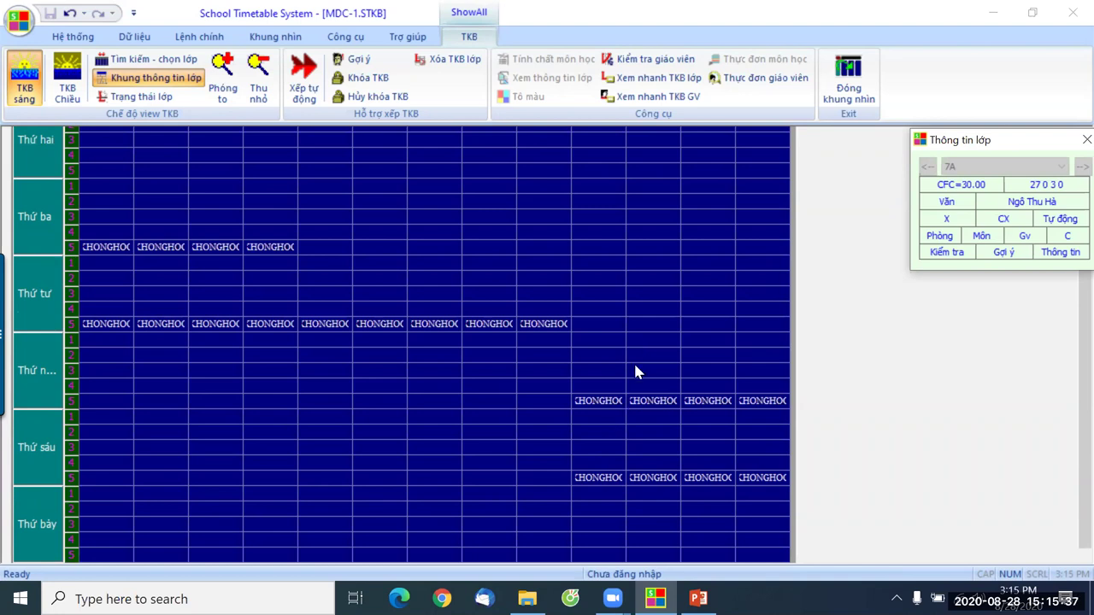
left_click(849, 94)
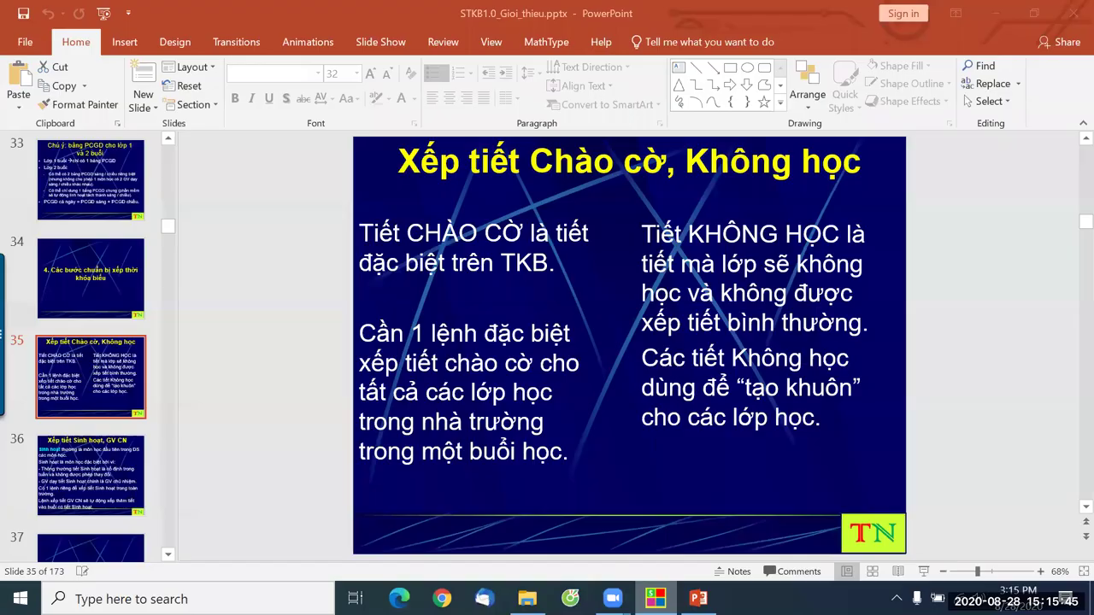
In PowerPoint, show slide 35, 'Xếp tiết Chào cờ, Không học'.
left_click(698, 598)
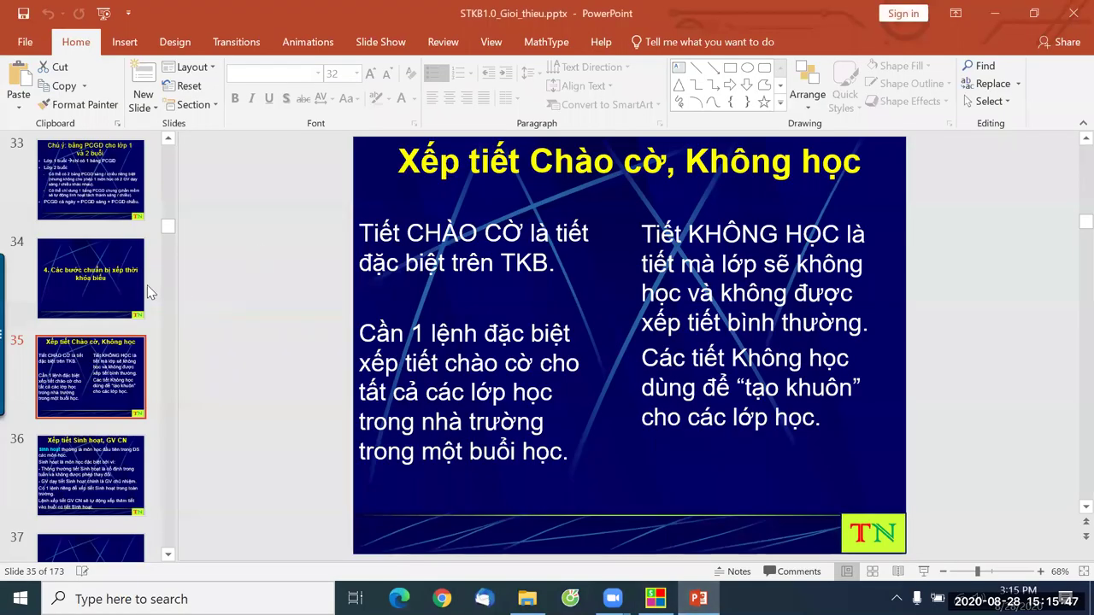
left_click(114, 280)
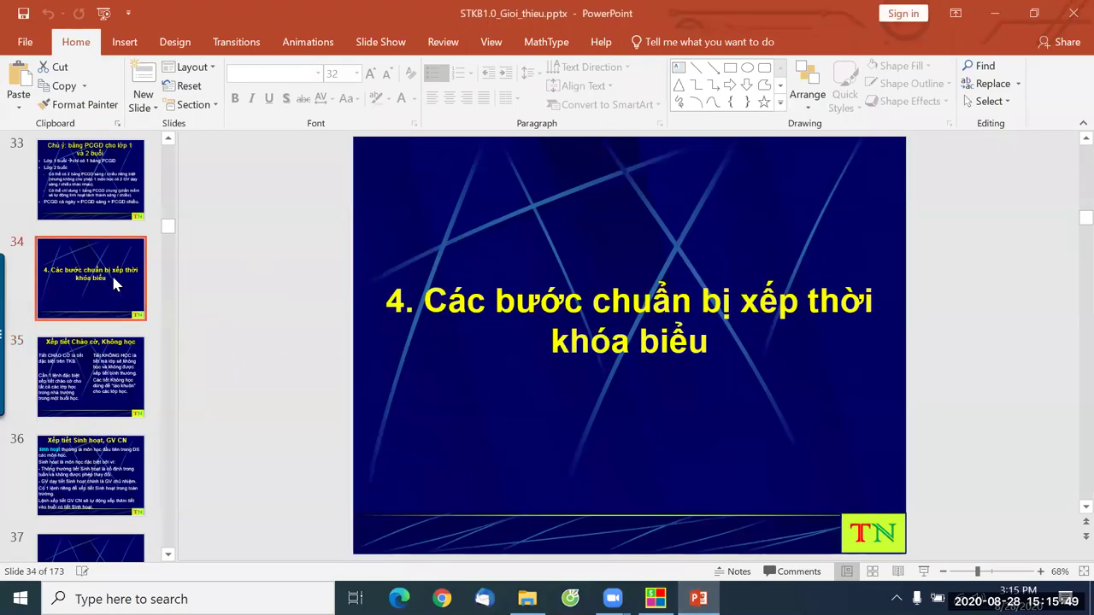
left_click(102, 369)
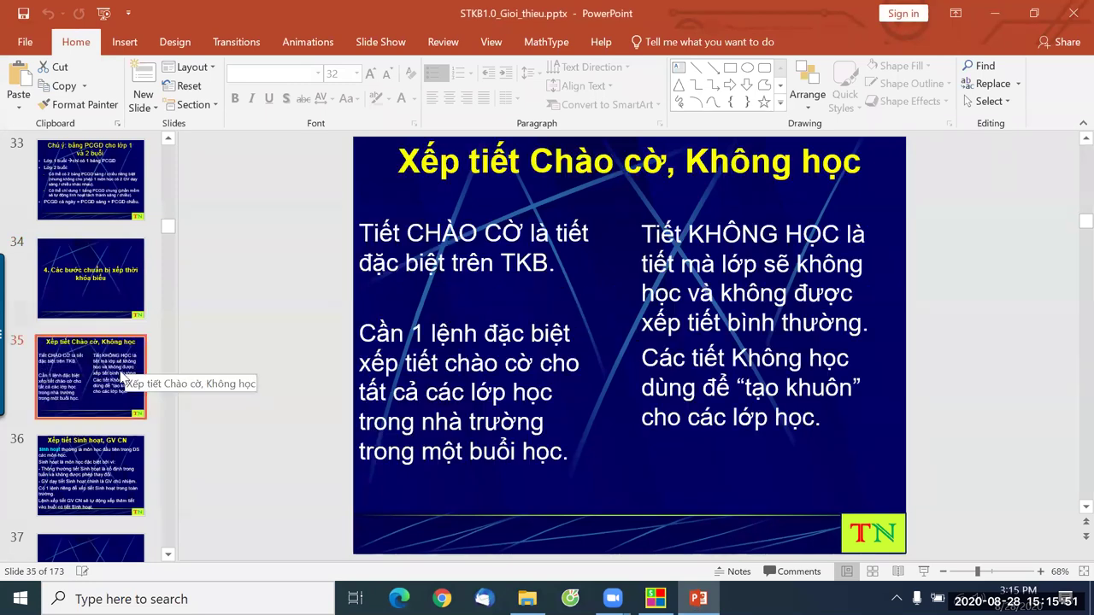
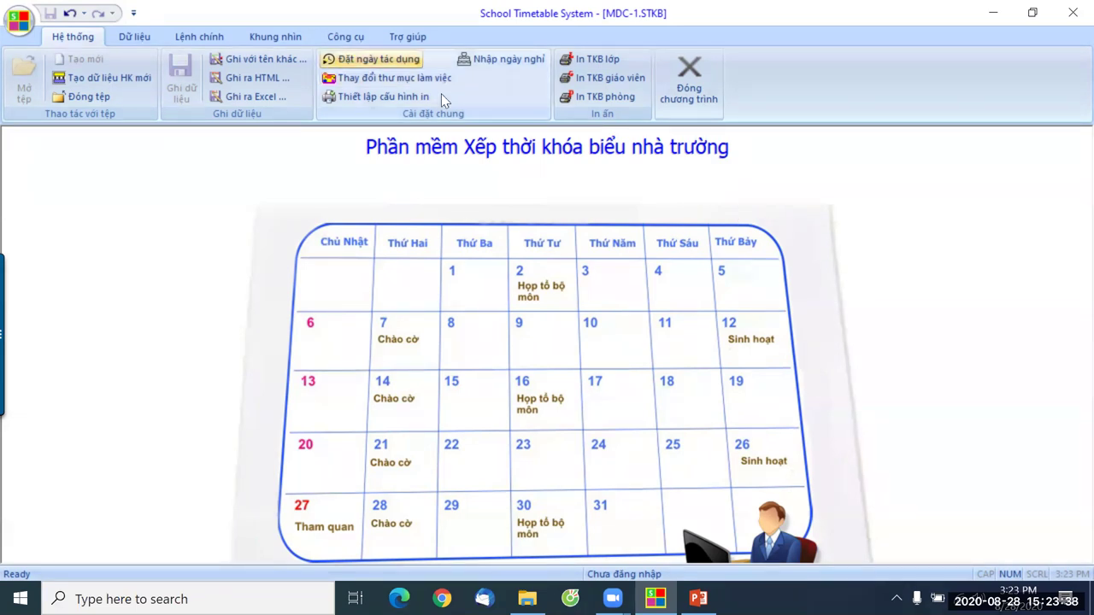
Open the Xếp tự động 100% scheduler for the morning session with minimum reserve teachers set to 0.
left_click(205, 38)
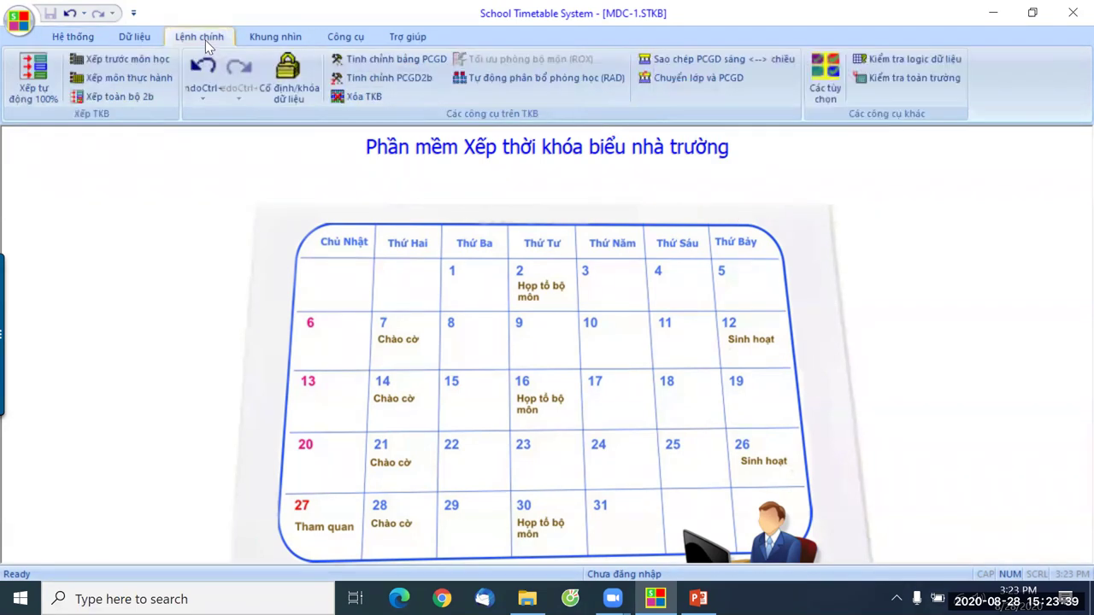
left_click(30, 96)
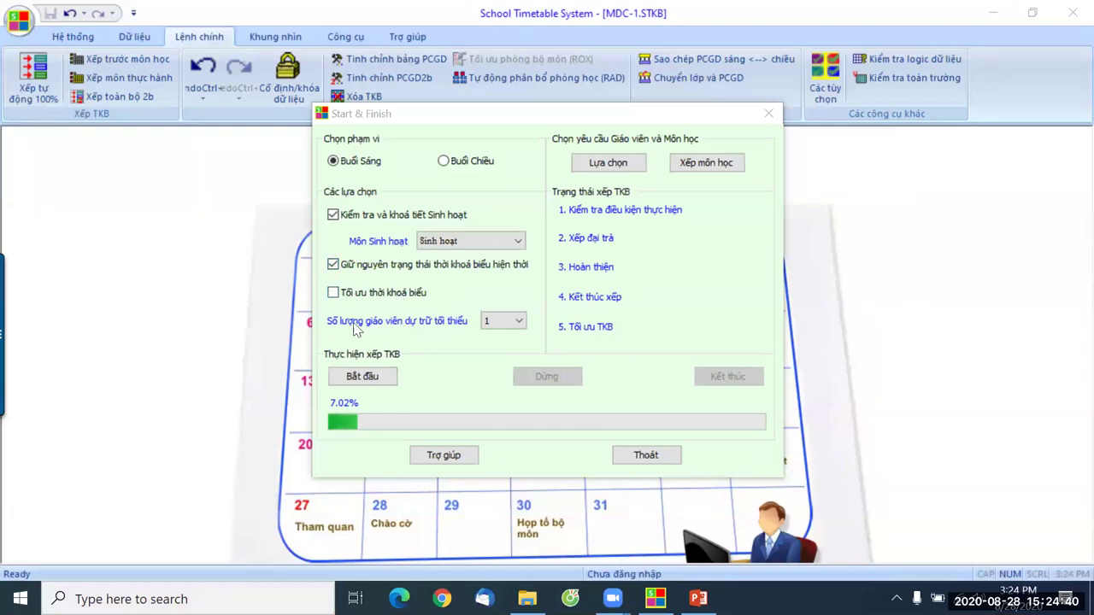
left_click(499, 323)
left_click(490, 335)
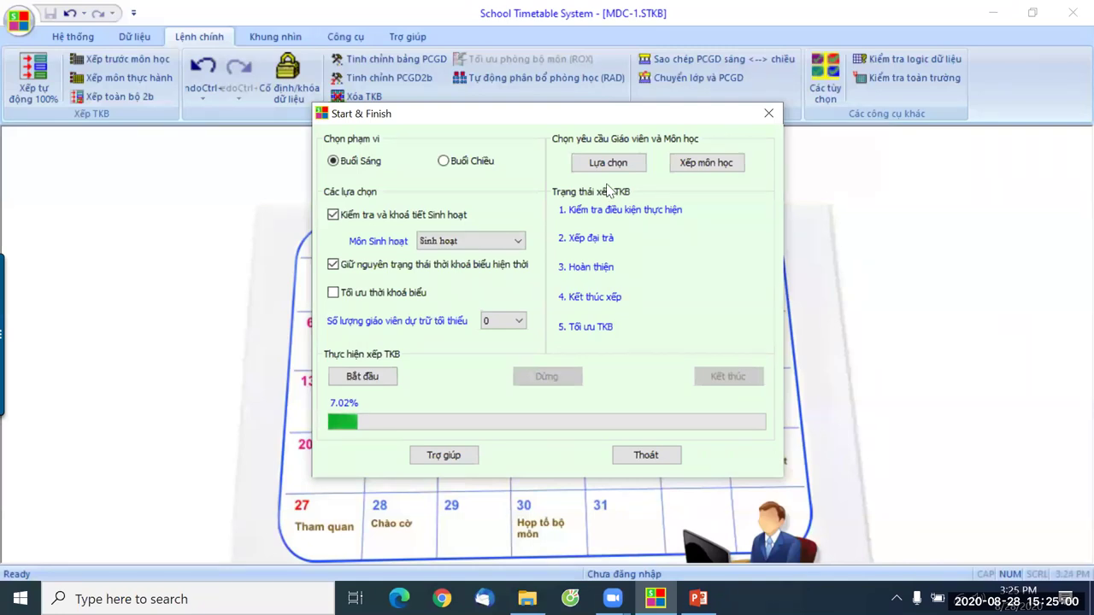
Run the morning scheduling to 100% past the logic-check warning and confirm saving the new data.
left_click(351, 381)
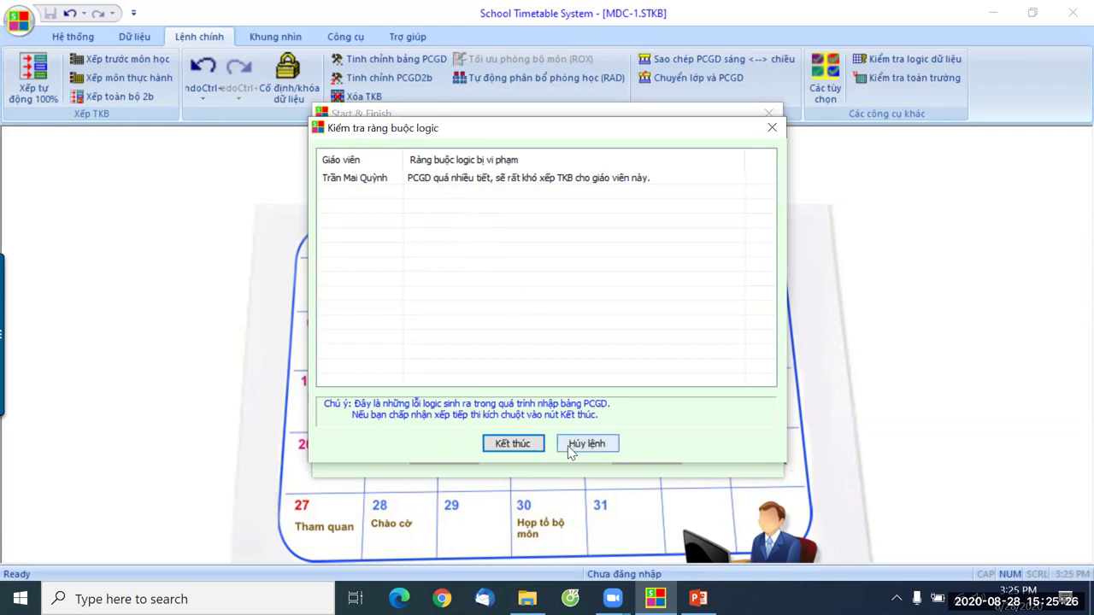
left_click(513, 444)
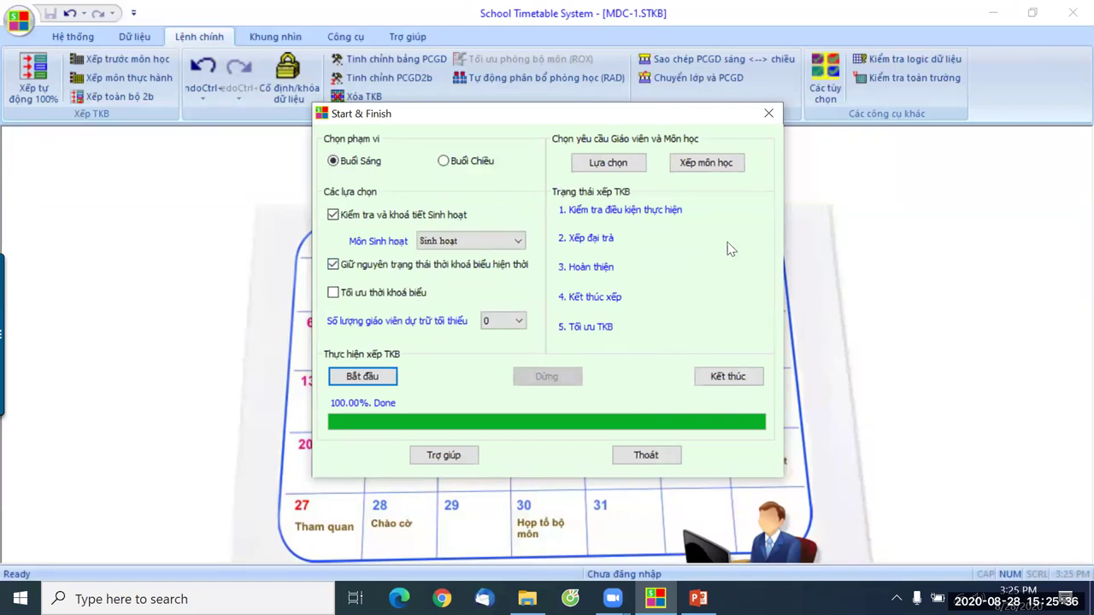
left_click(729, 382)
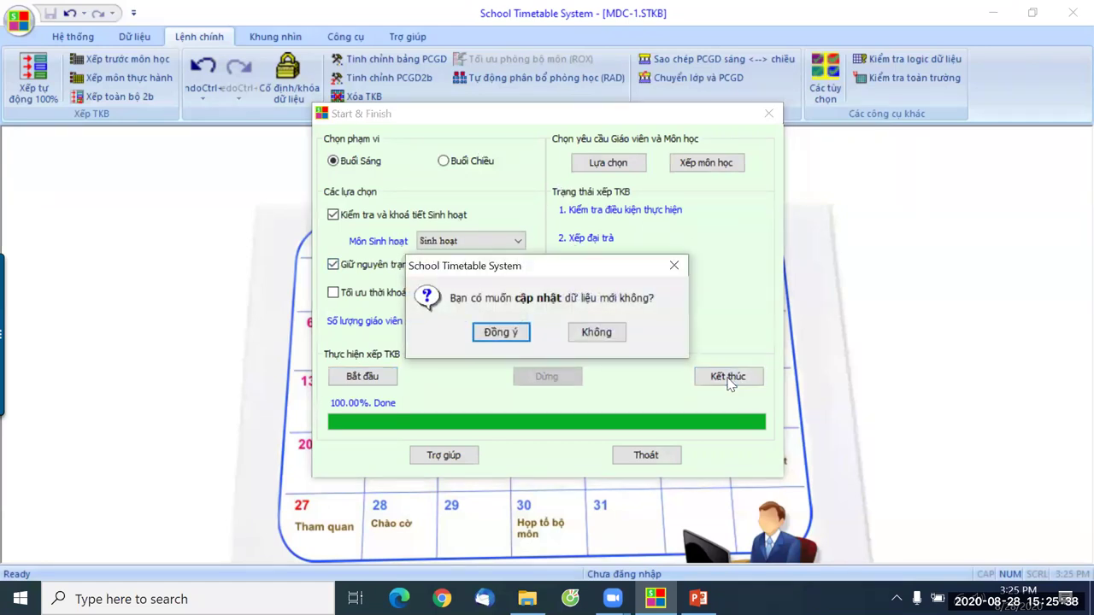
left_click(502, 333)
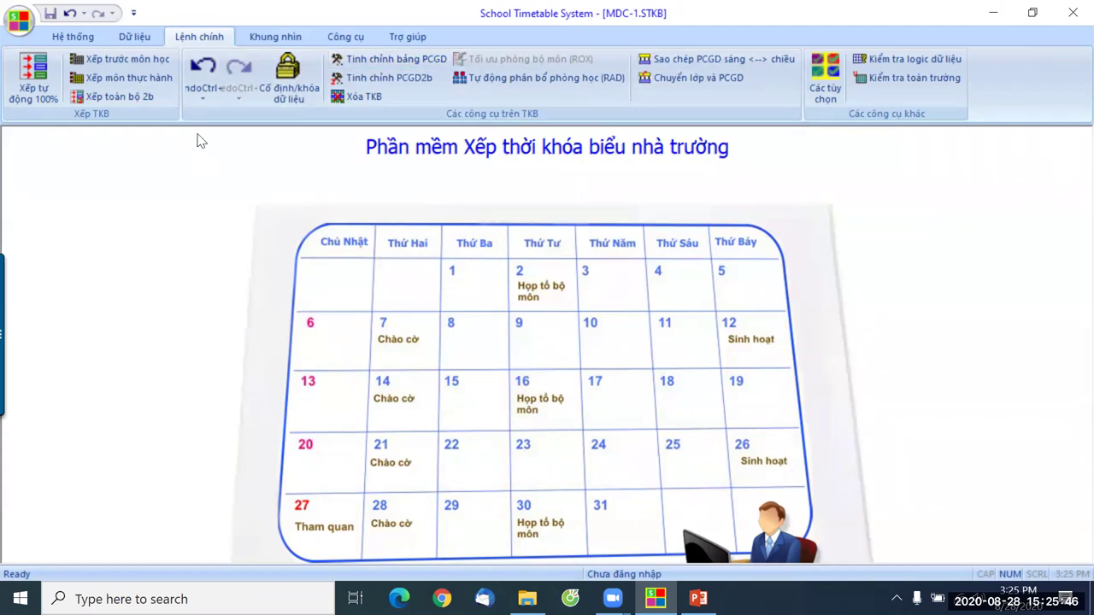
left_click(270, 38)
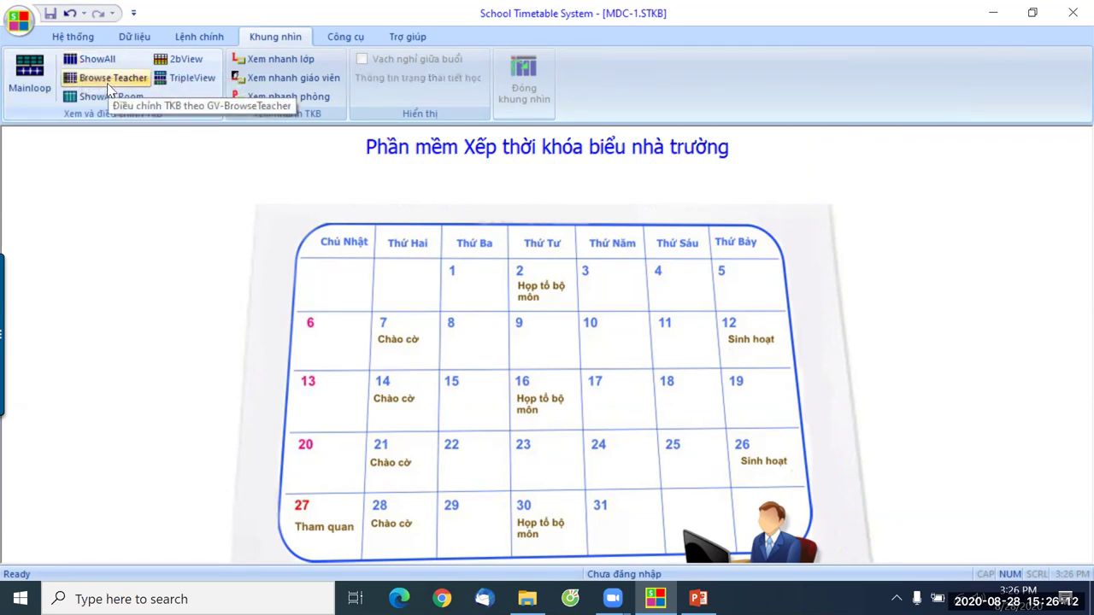
left_click(95, 62)
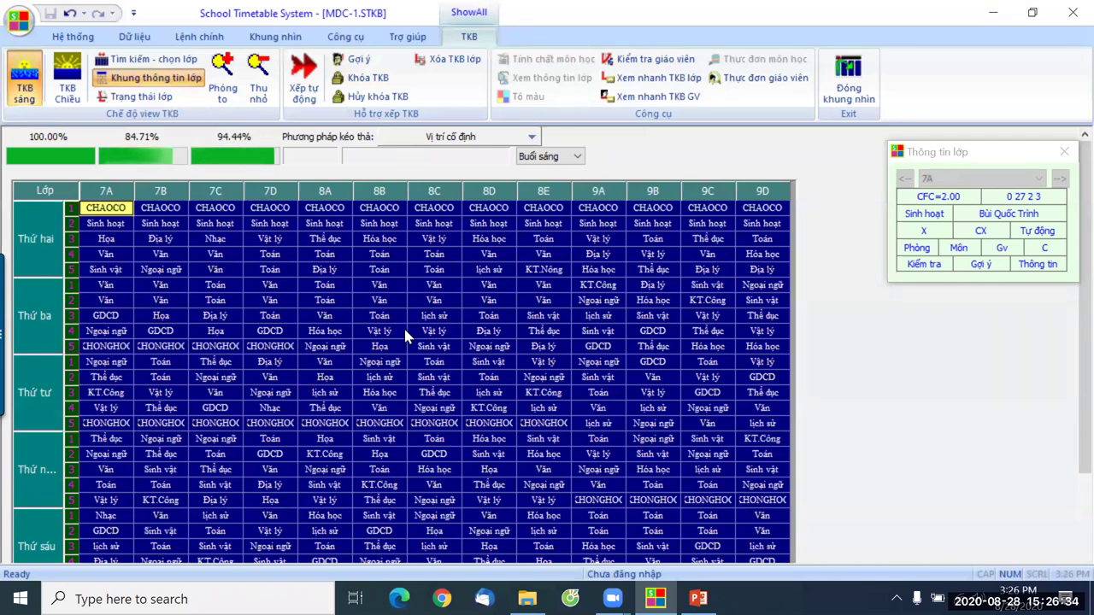
scroll(410, 335, "down", 2)
left_click(433, 332)
scroll(383, 321, "up", 2)
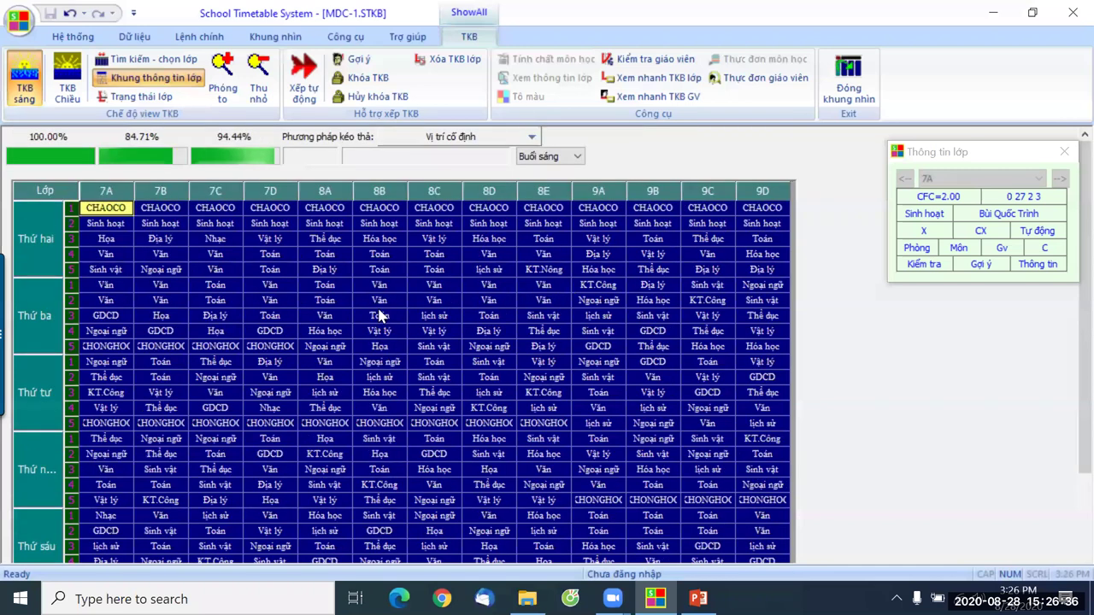
scroll(382, 316, "down", 2)
scroll(361, 356, "up", 2)
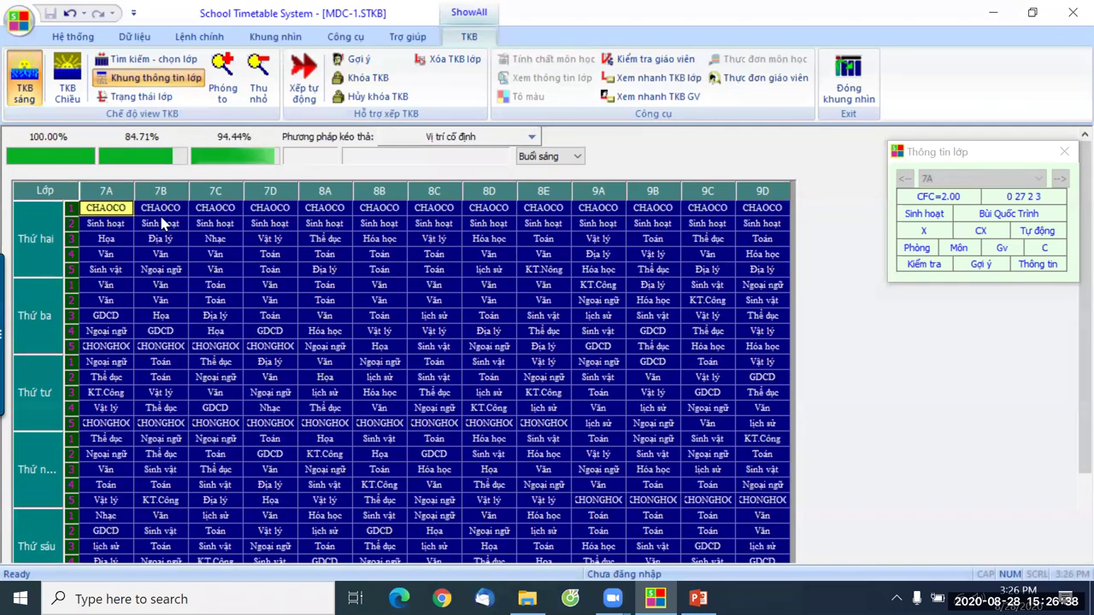
left_click(855, 86)
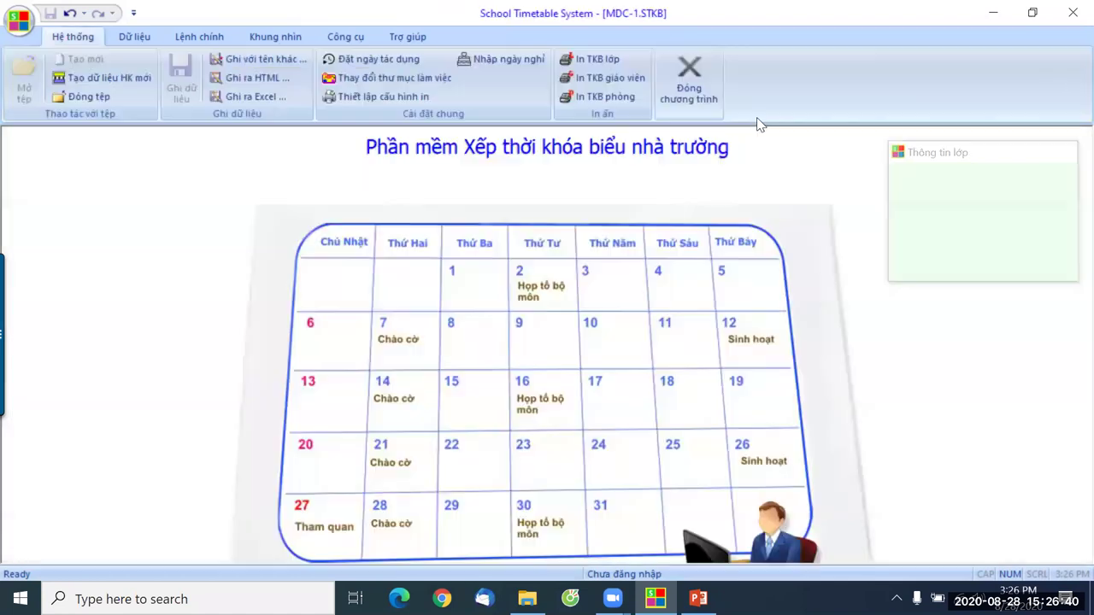
Open the Mainloop view and inspect class 7A's Thursday third-period Văn lesson and teacher.
left_click(272, 36)
left_click(19, 89)
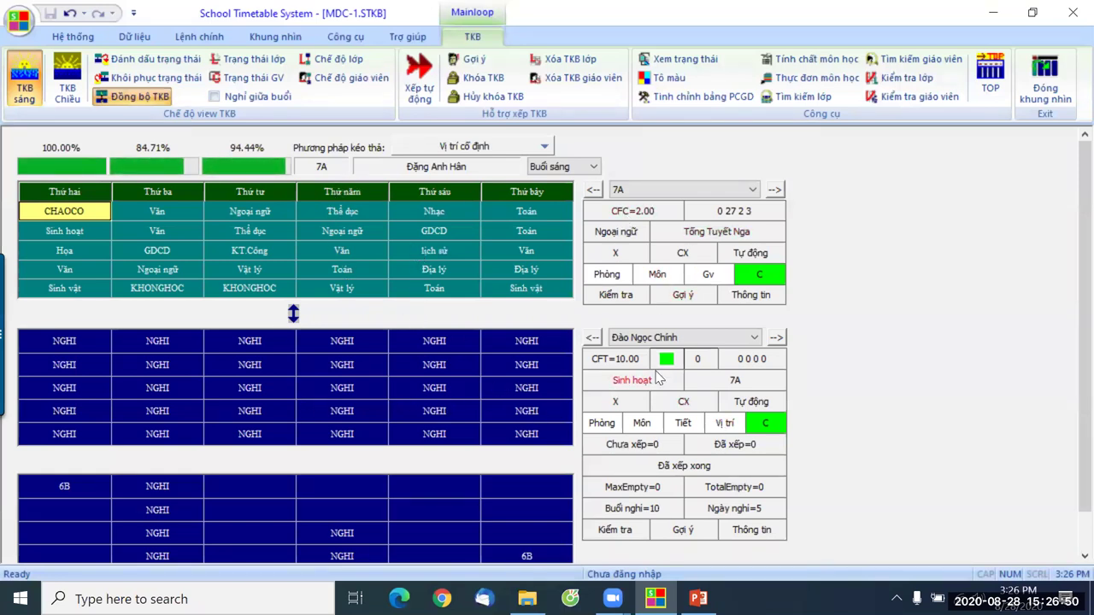
left_click(355, 248)
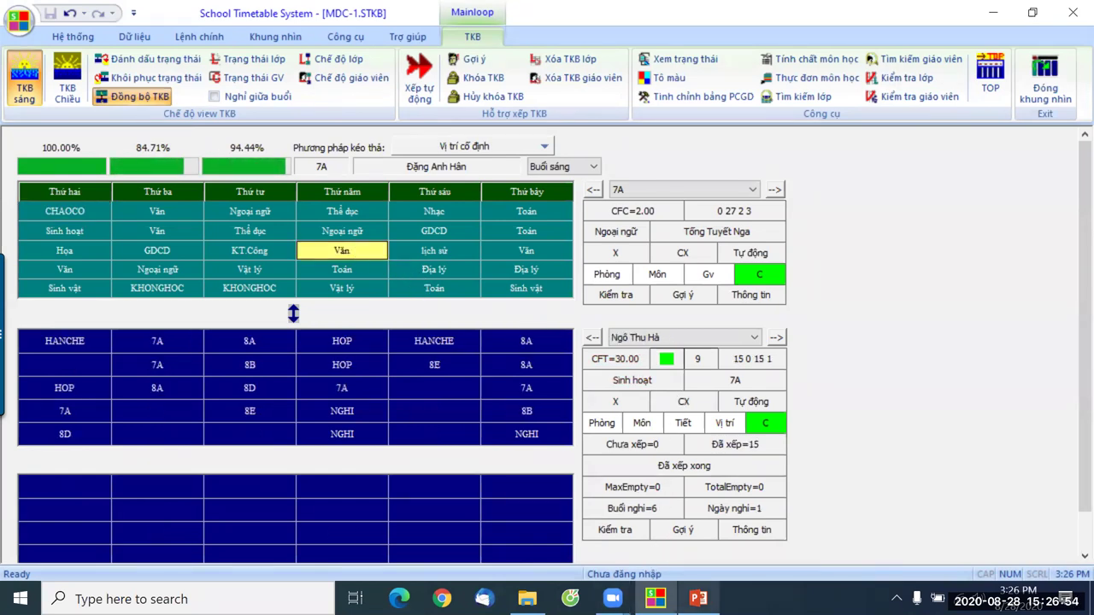
Return to the STKB1.0_Gioi_thieu.pptx presentation and show slide 42.
mouse_move(698, 598)
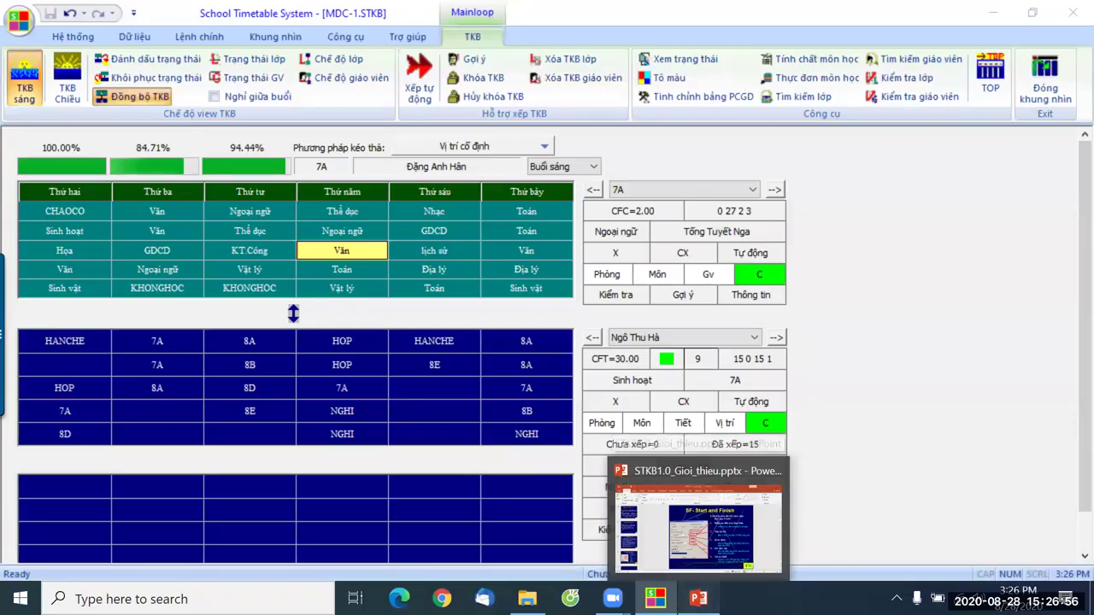
left_click(697, 522)
scroll(101, 462, "down", 1)
left_click(101, 474)
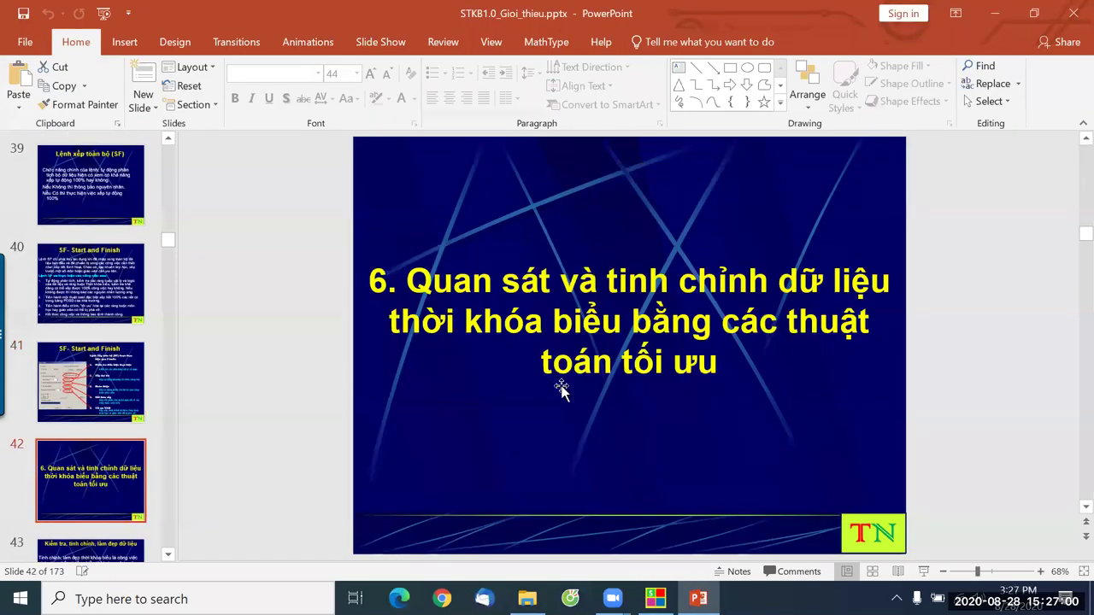
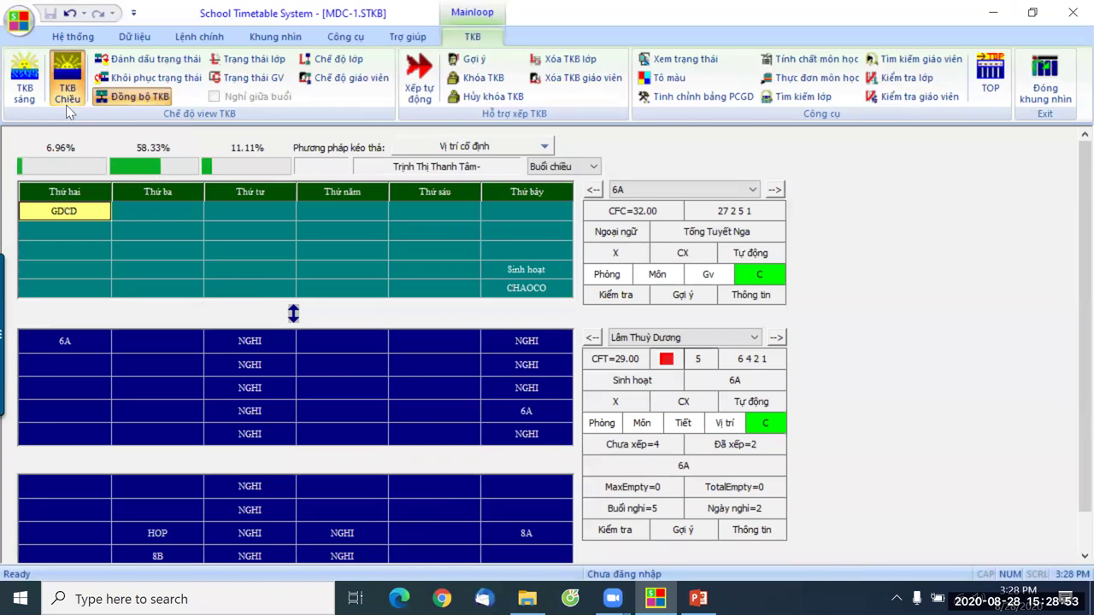
Show the morning timetable and check who teaches 7A's Thursday Văn, Saturday Toán and Friday GDCD lessons.
left_click(24, 82)
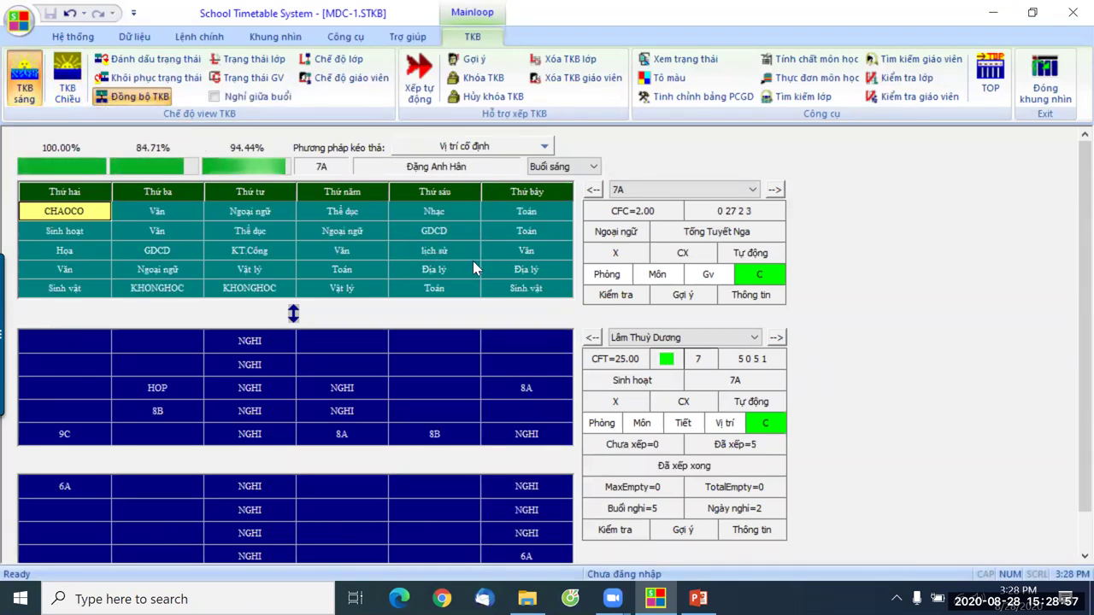
left_click(324, 254)
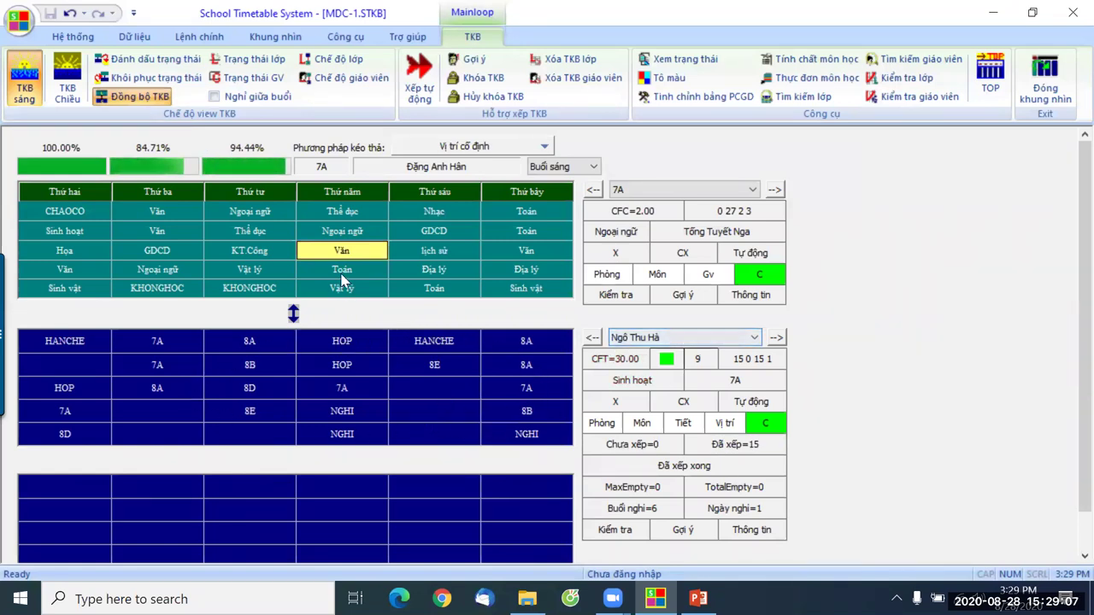
left_click(534, 237)
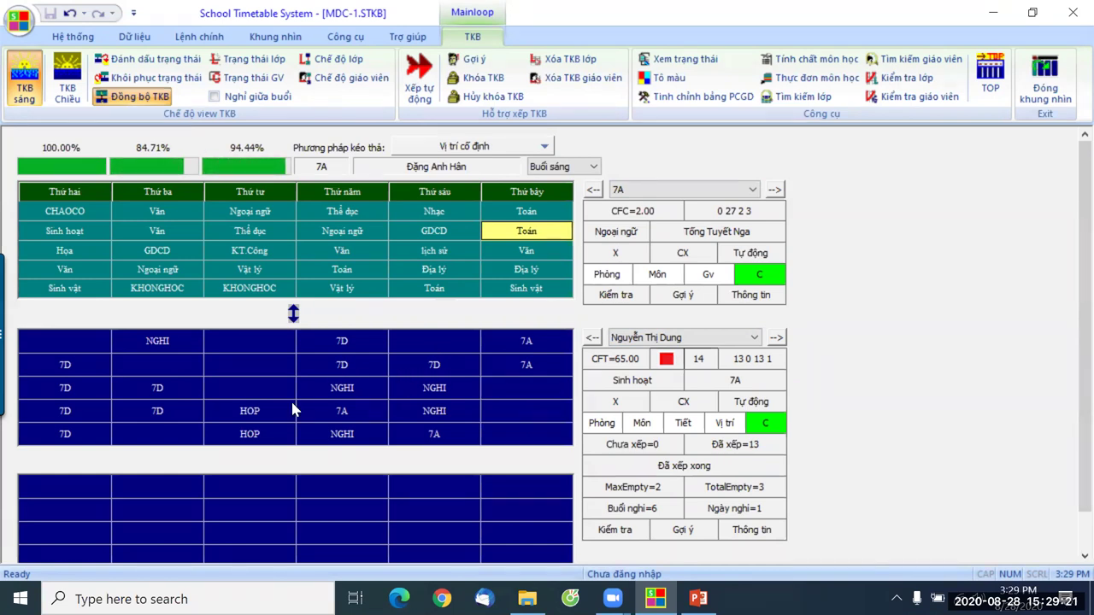
left_click(157, 414)
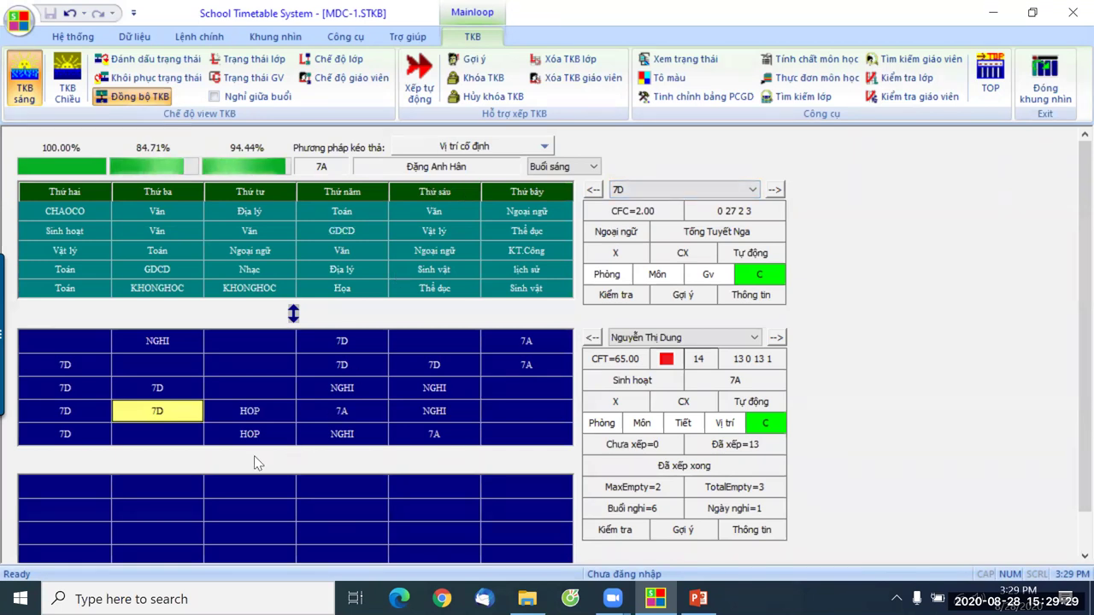
left_click(528, 366)
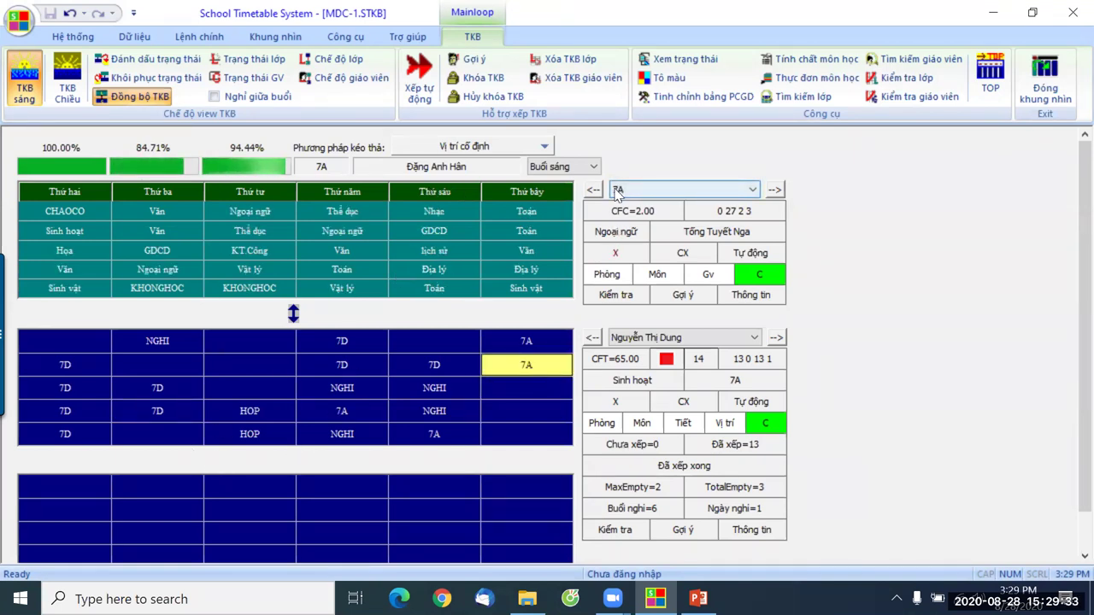
left_click(436, 231)
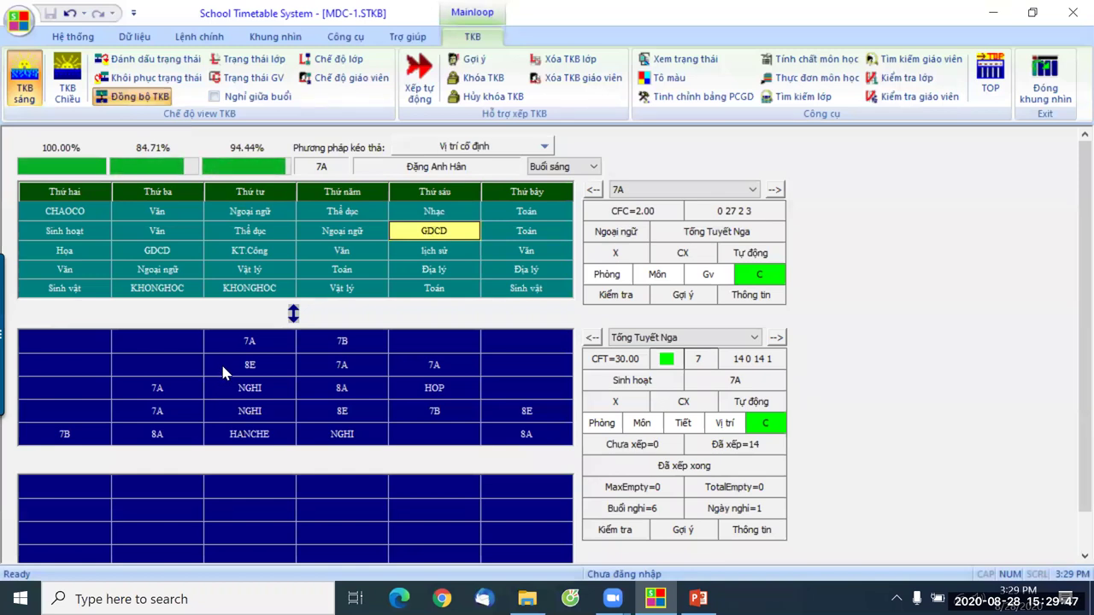
Switch to class 8A's timetable and step through the following classes.
left_click(747, 196)
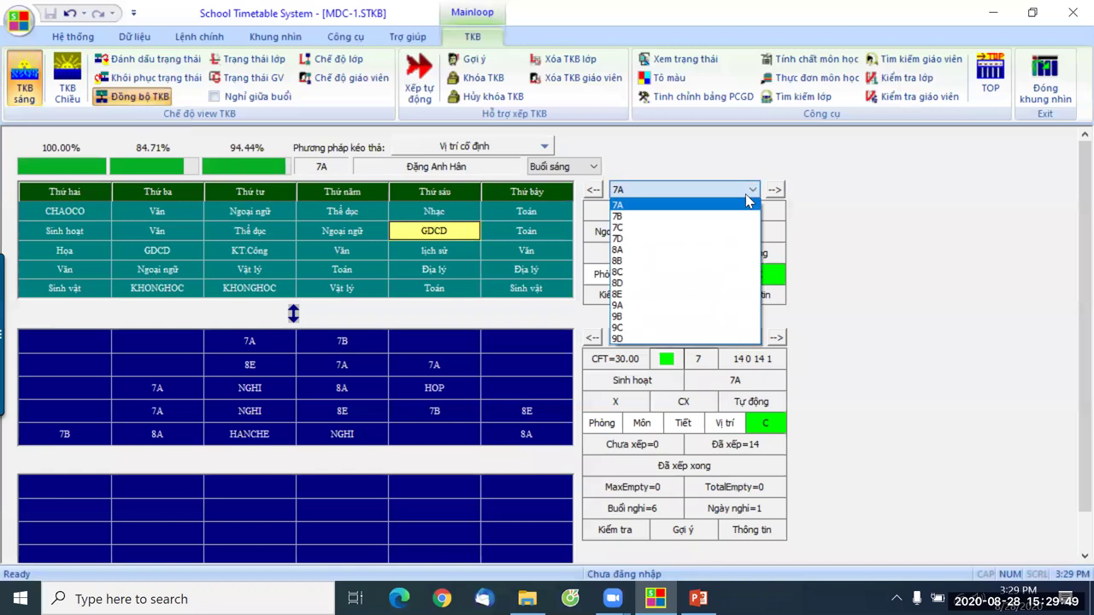
left_click(660, 251)
left_click(775, 190)
left_click(775, 189)
left_click(775, 190)
left_click(775, 189)
left_click(775, 190)
left_click(775, 189)
left_click(775, 190)
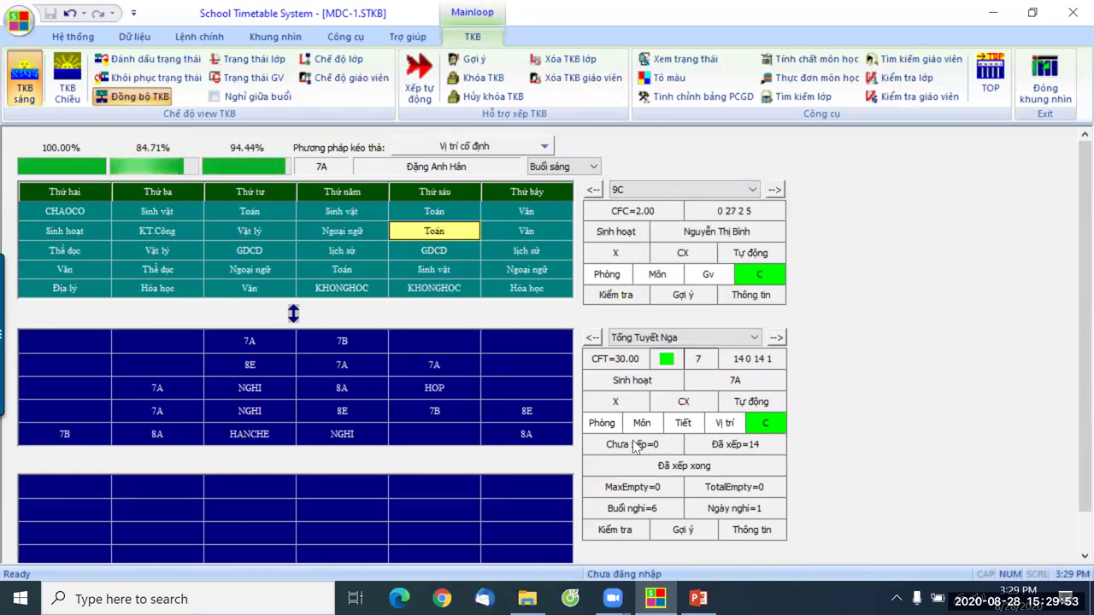
Pick a teacher from the list and browse teachers' timetables forward and back.
left_click(647, 339)
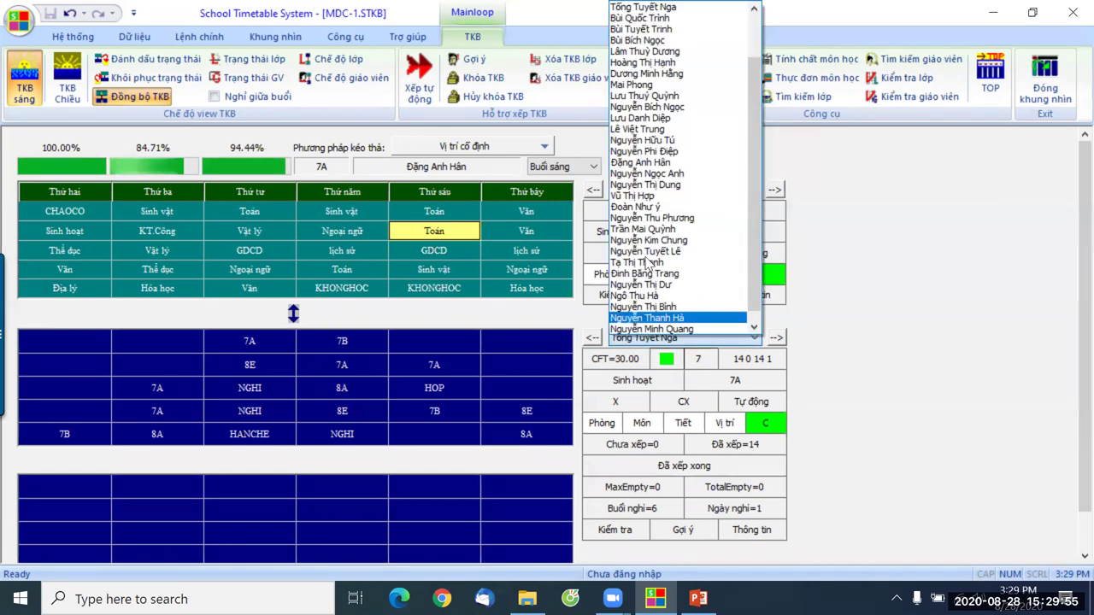
left_click(647, 252)
left_click(775, 338)
left_click(775, 338)
left_click(775, 338)
left_click(775, 338)
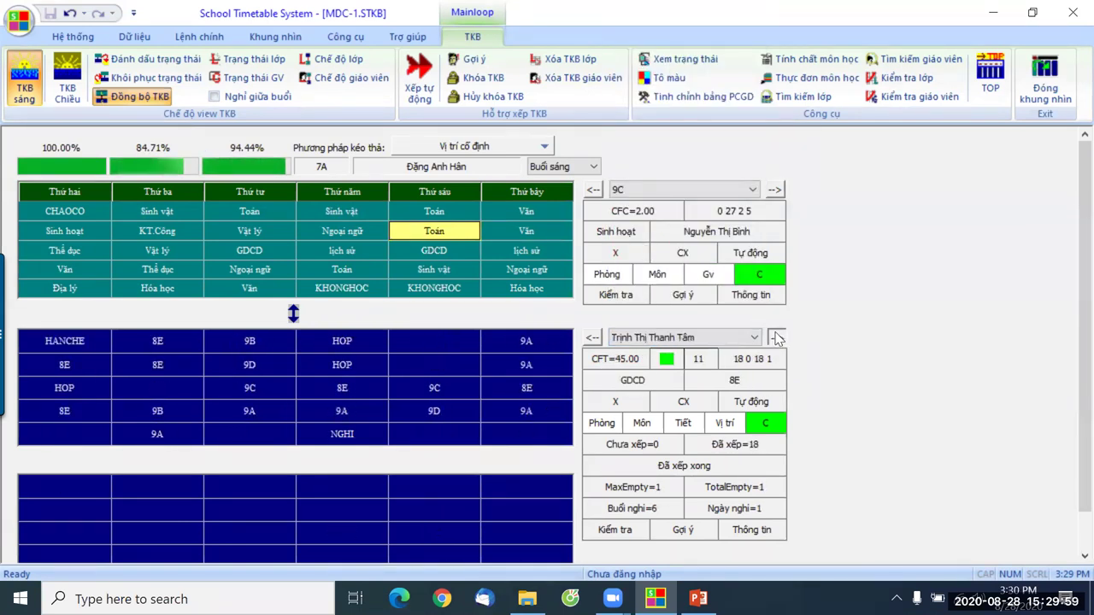
left_click(593, 337)
left_click(594, 337)
left_click(593, 337)
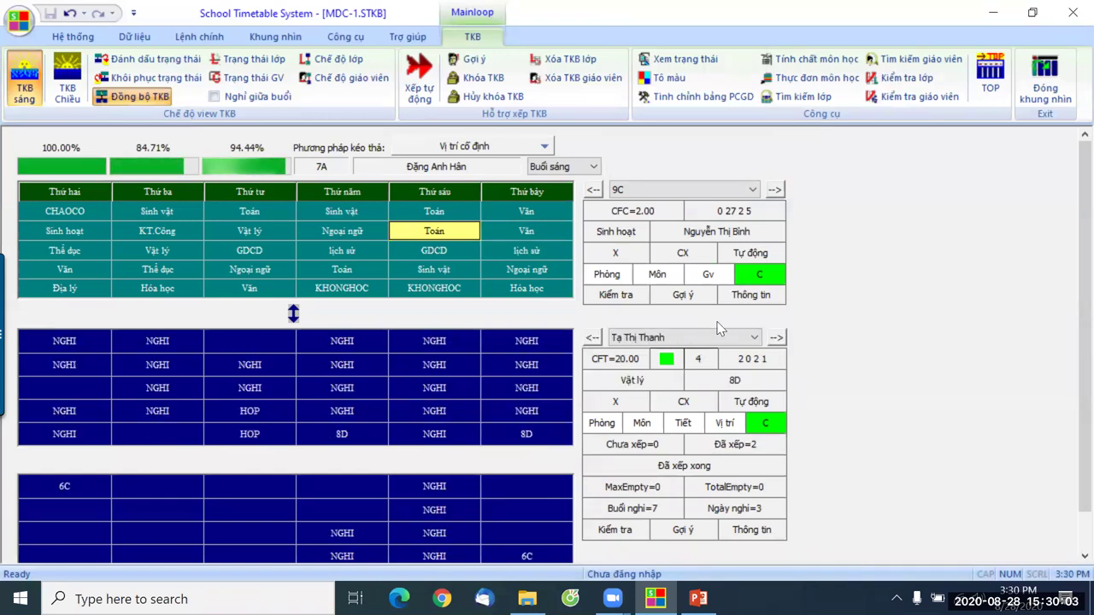
left_click(592, 338)
left_click(593, 337)
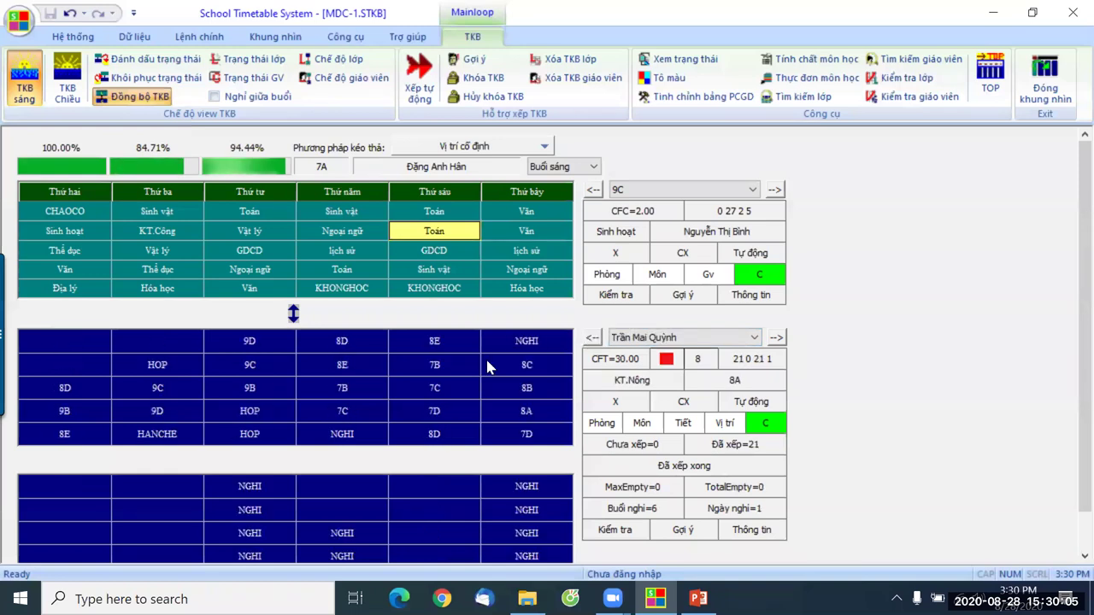
Check teachers of 7C's Thursday Toán, Saturday Văn and 7D's Friday Ngoại ngữ lessons, then close the view.
left_click(446, 392)
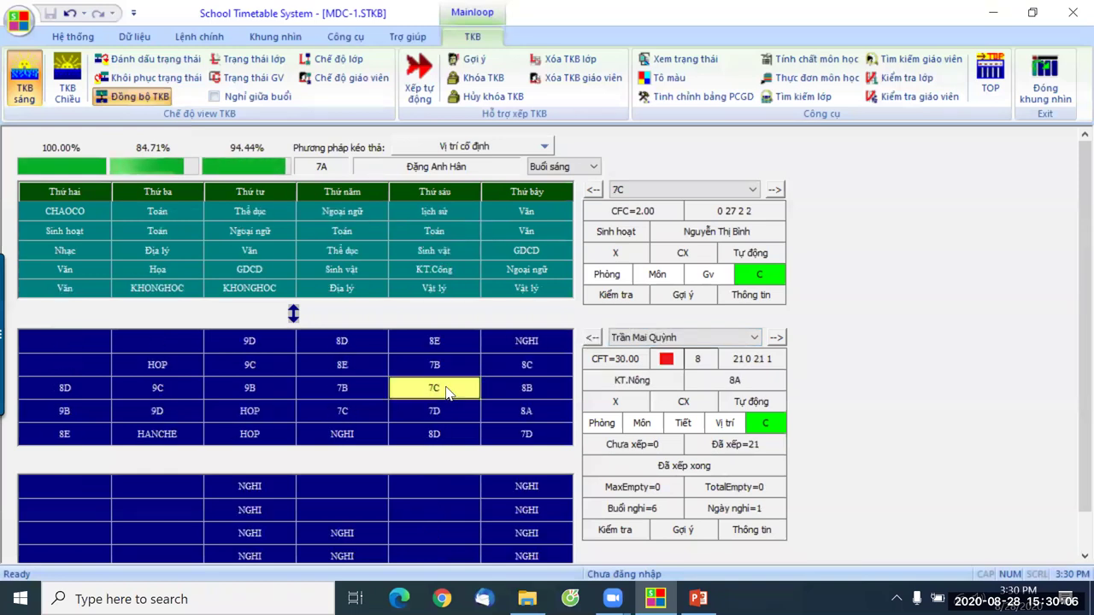
left_click(349, 231)
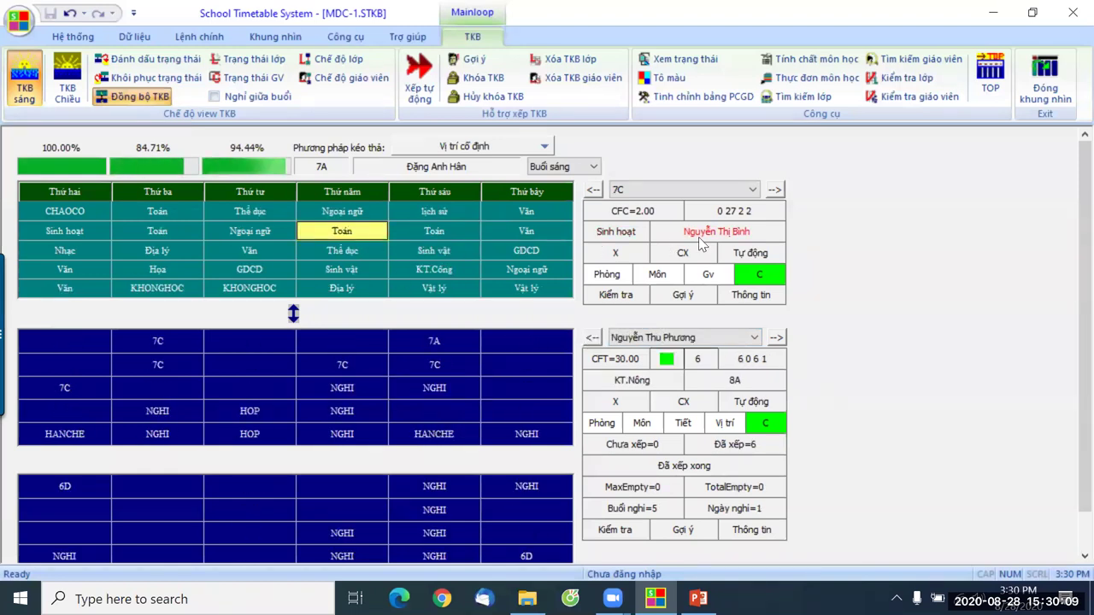
left_click(527, 232)
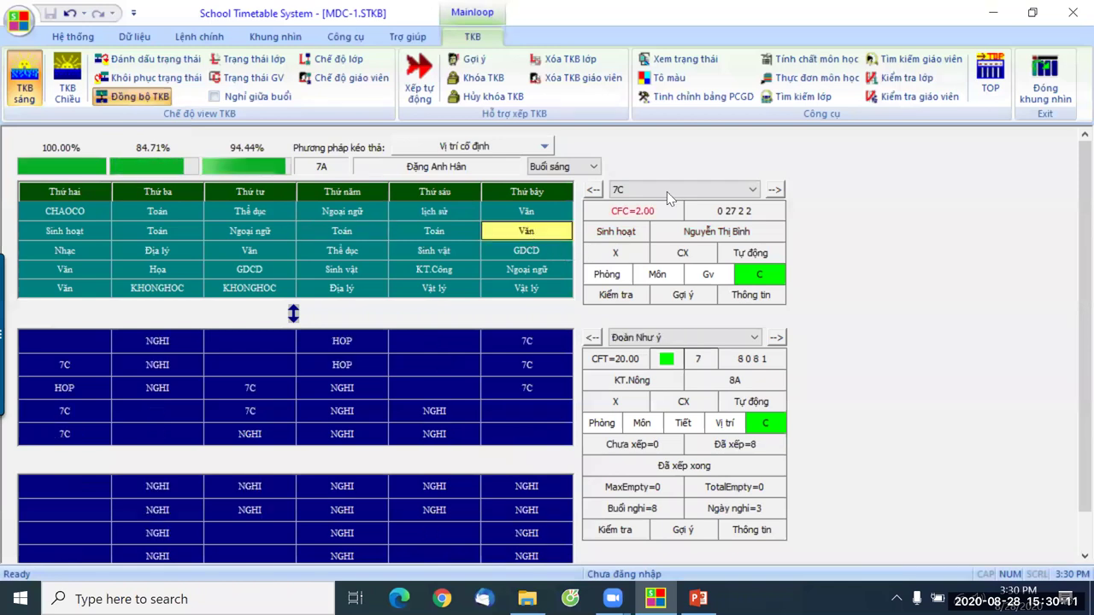
left_click(775, 190)
left_click(433, 253)
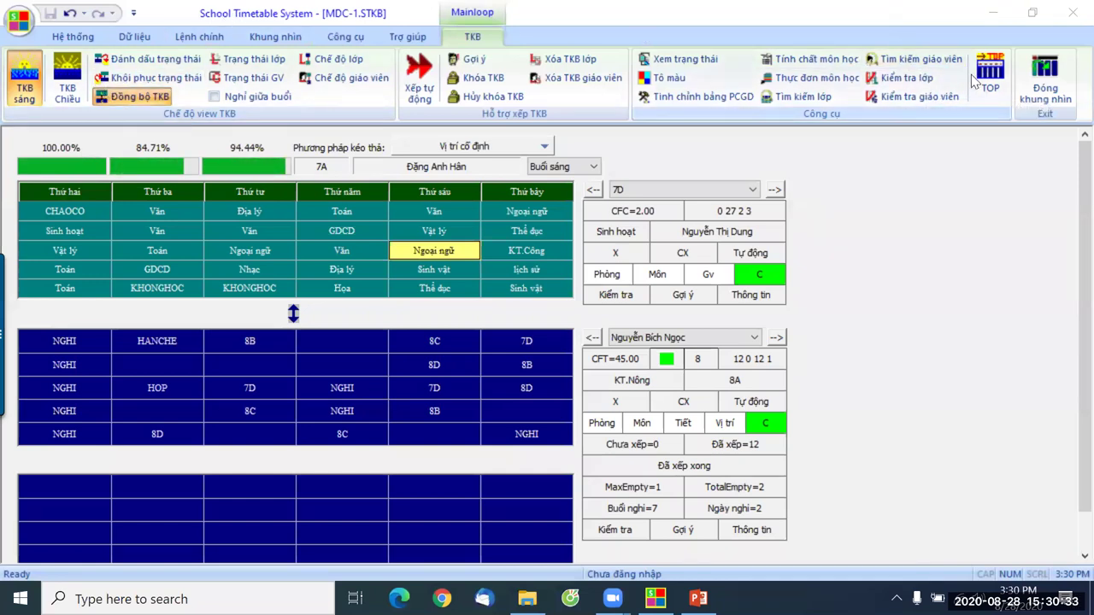
left_click(1044, 94)
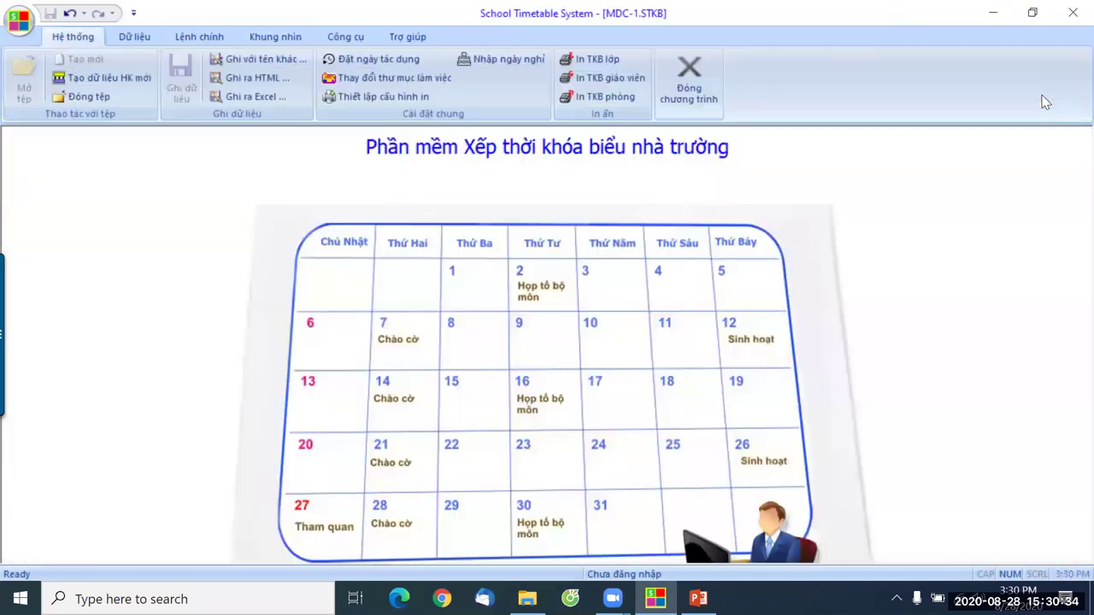
left_click(282, 39)
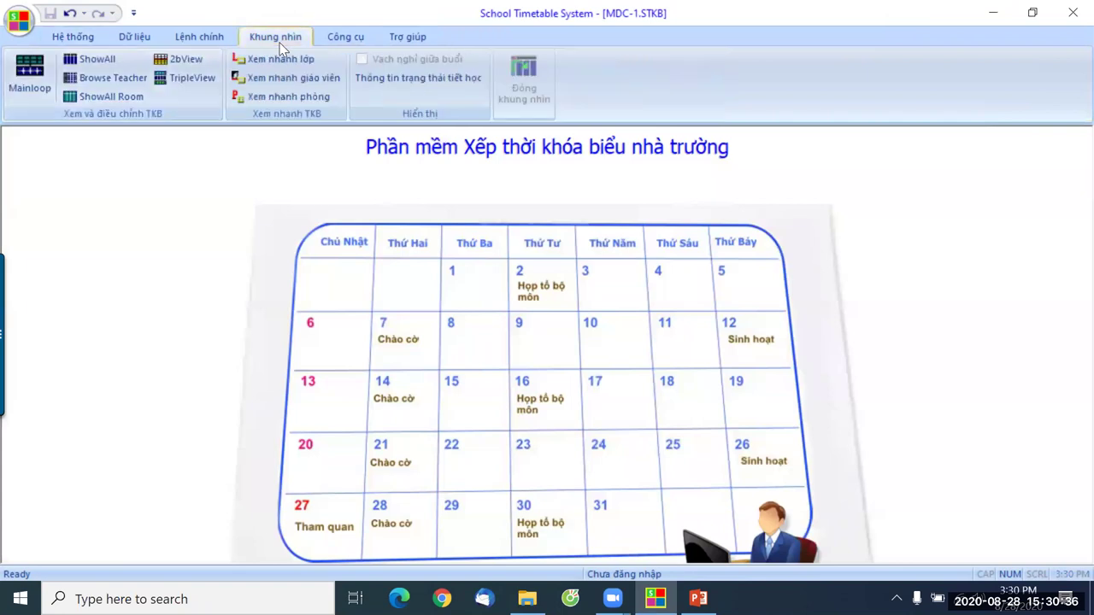
left_click(27, 90)
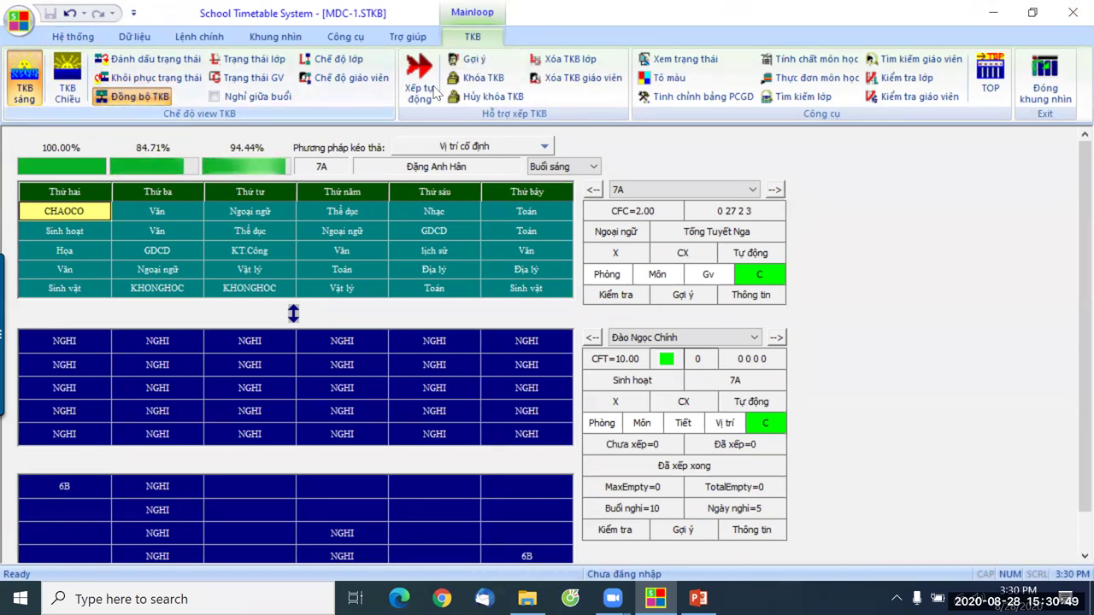
left_click(1057, 89)
left_click(269, 37)
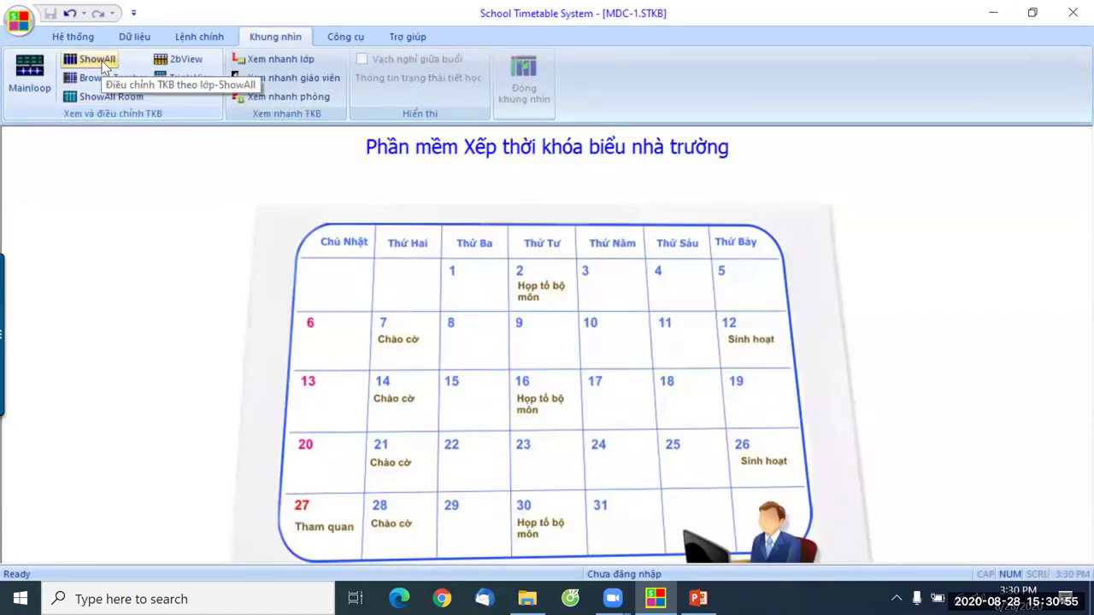
left_click(100, 64)
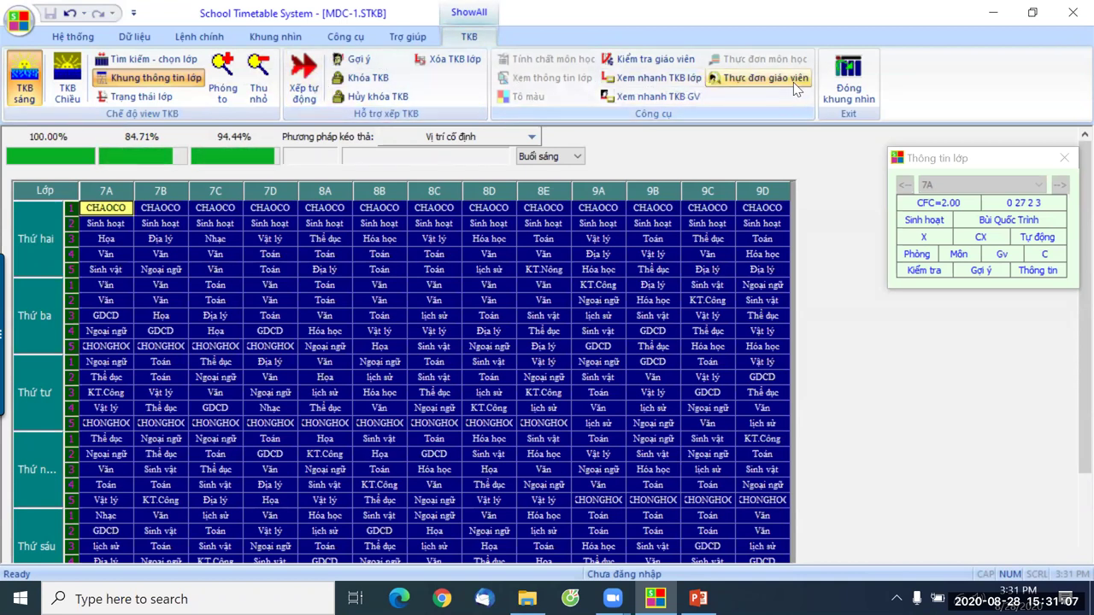
left_click(846, 100)
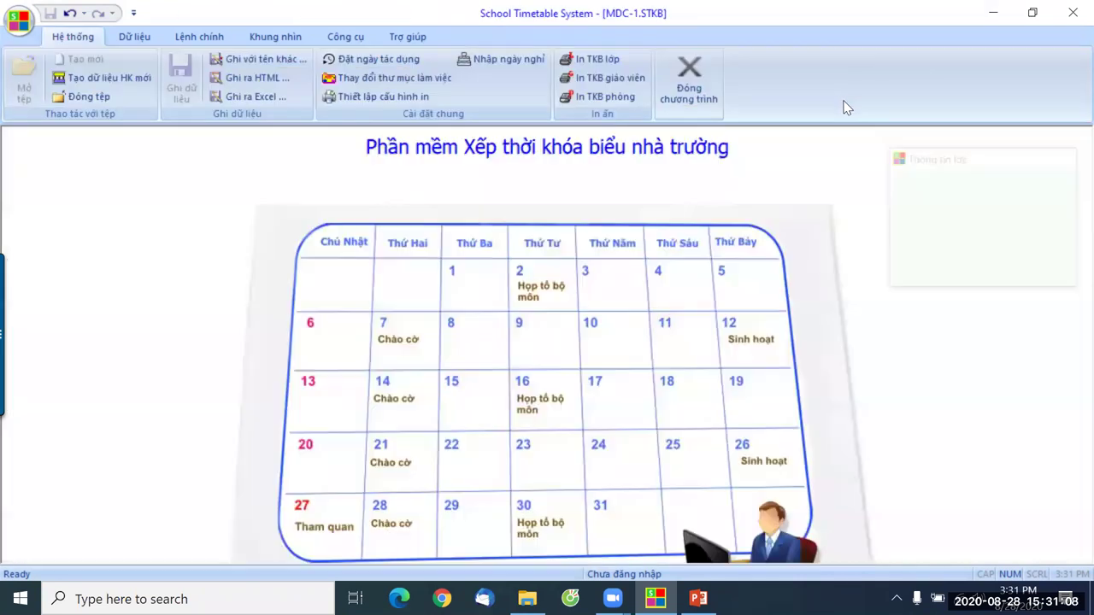
left_click(280, 42)
Open the teacher-organised timetable browser, try the teacher selection dialog, cancel it and close the view.
left_click(96, 82)
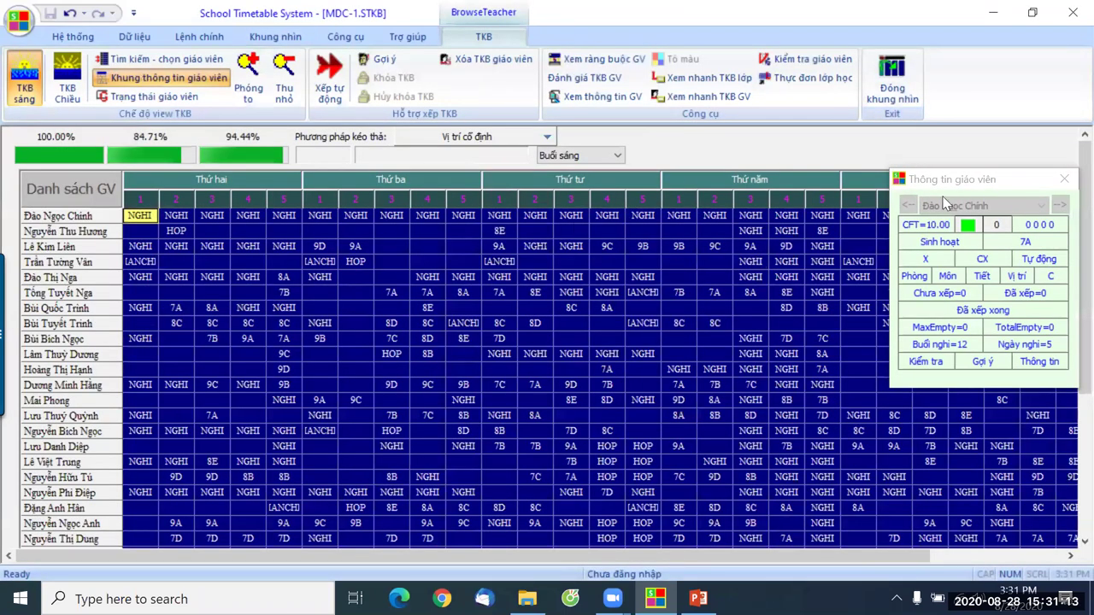
left_click_drag(940, 179, 988, 80)
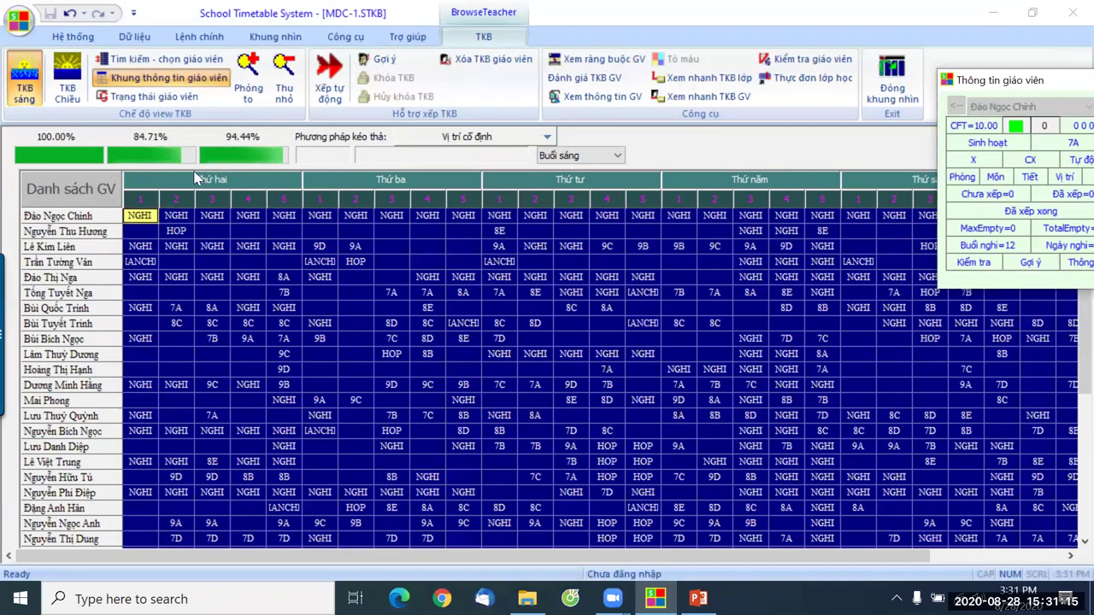
scroll(51, 282, "down", 3)
scroll(67, 342, "up", 3)
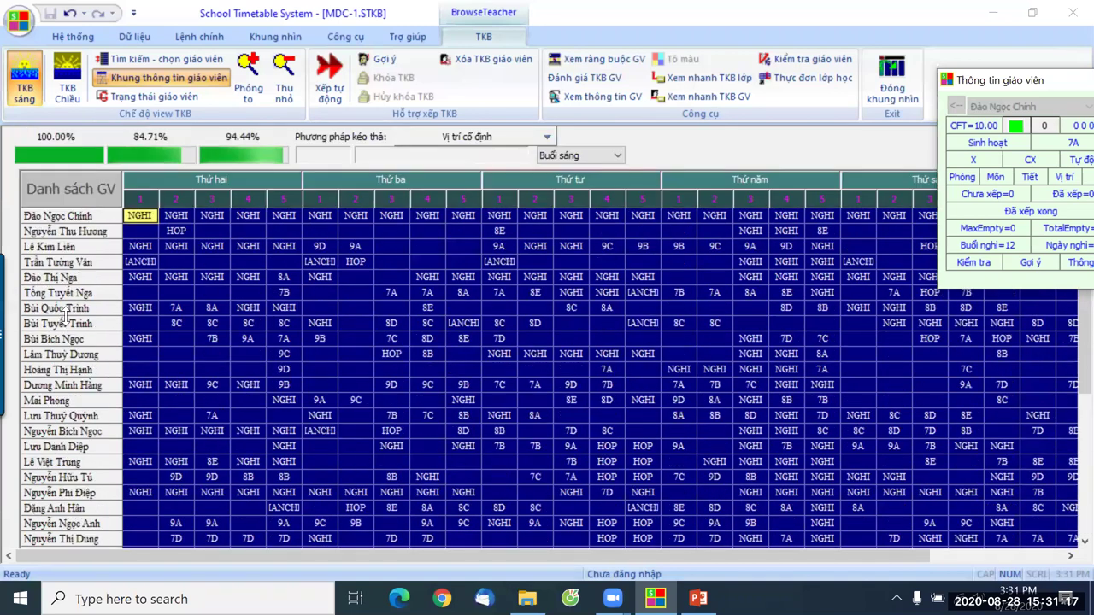
right_click(59, 190)
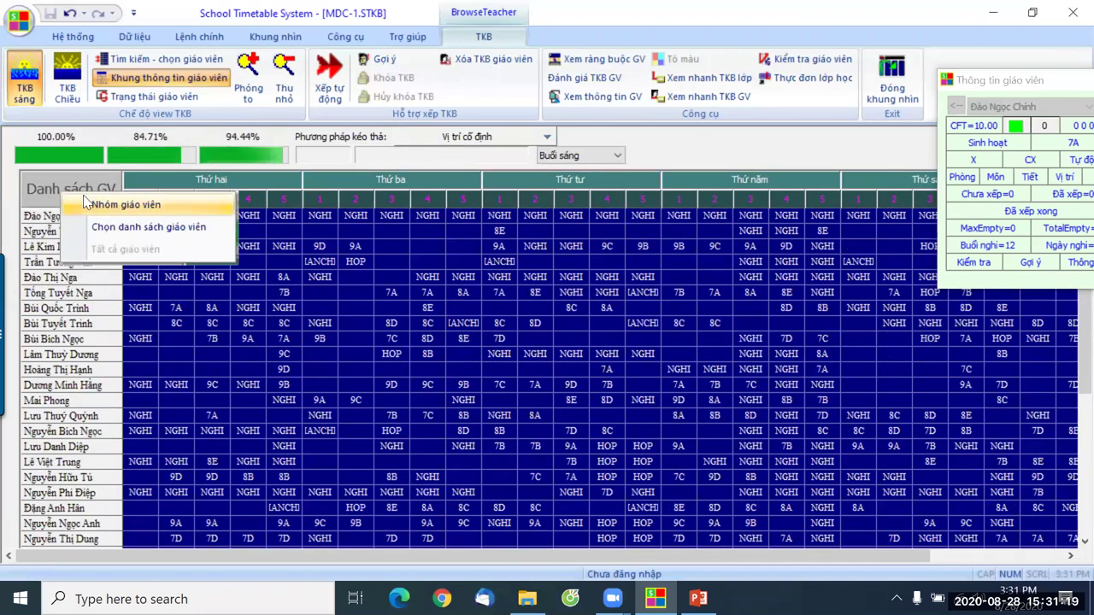
left_click(119, 205)
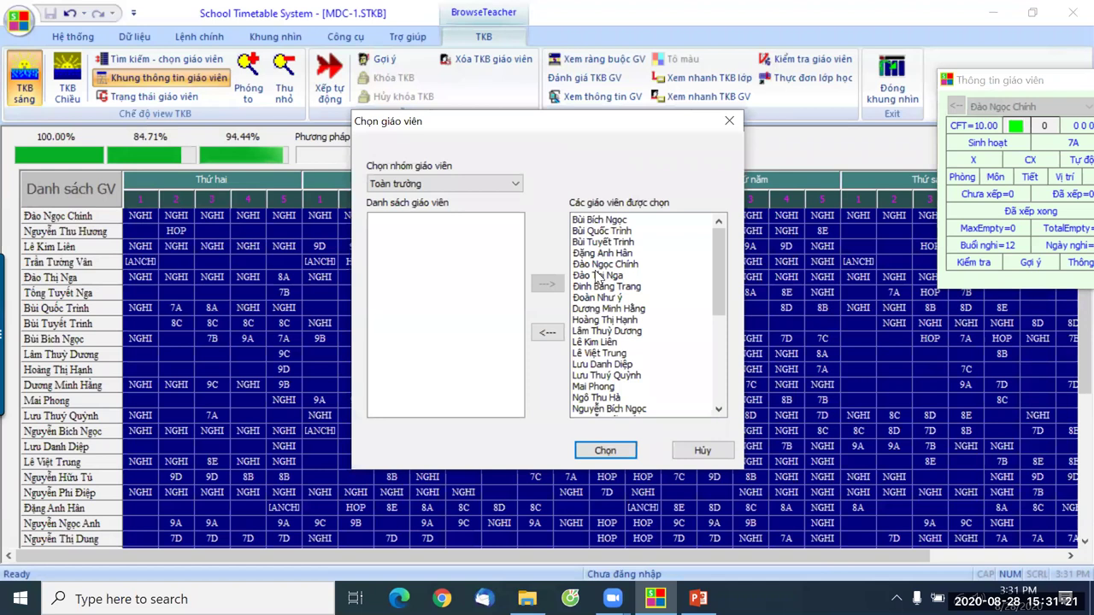
left_click(701, 451)
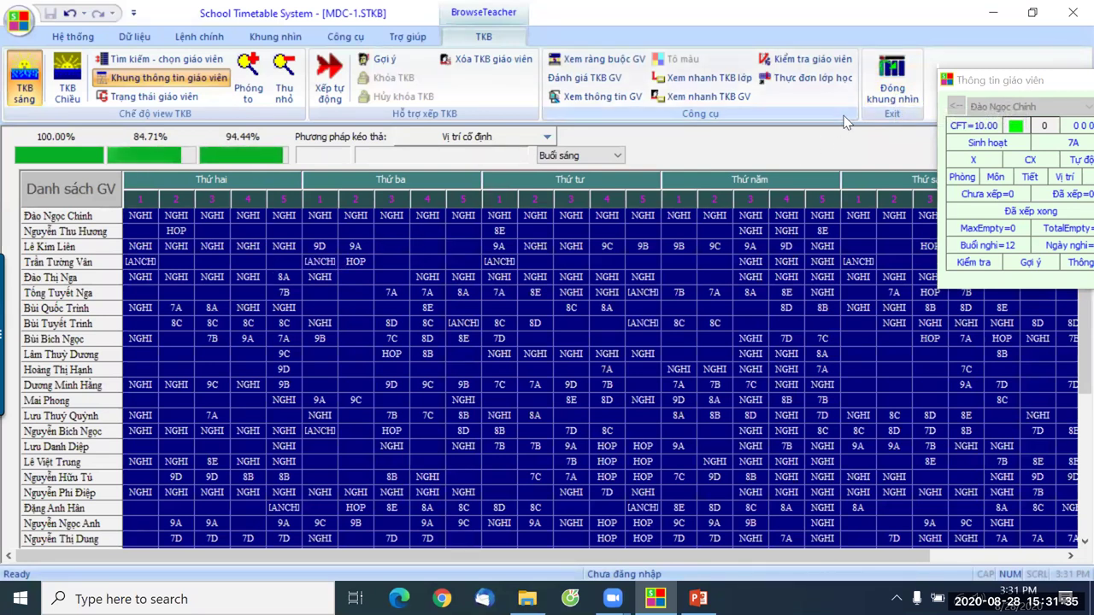
left_click(892, 81)
left_click(282, 40)
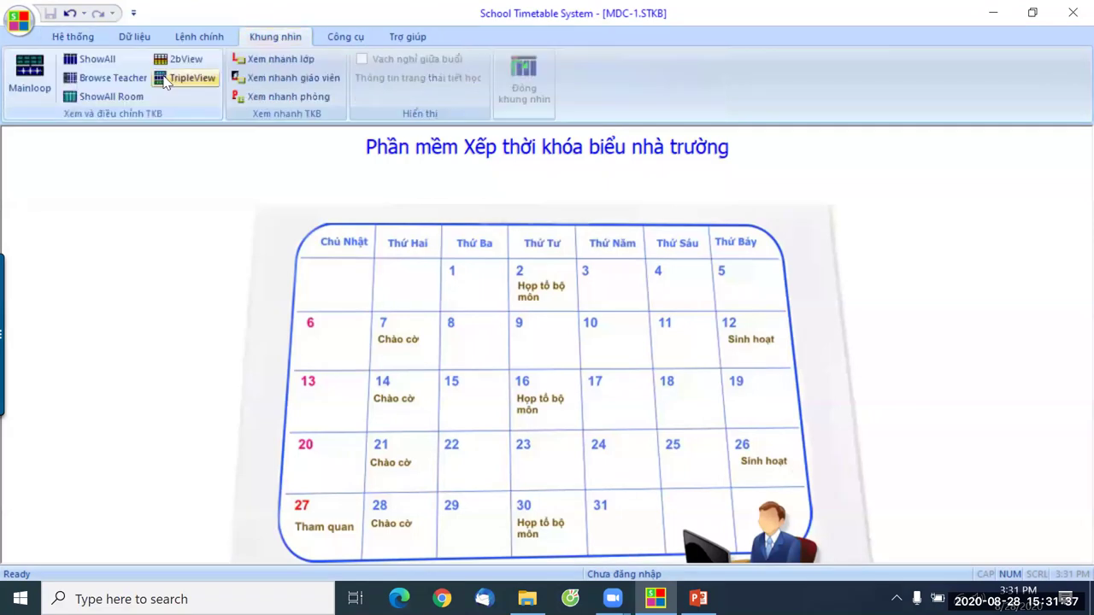
Open the combined class-teacher view and inspect actions for 7A's Thursday Văn and Friday GDCD lessons.
left_click(30, 85)
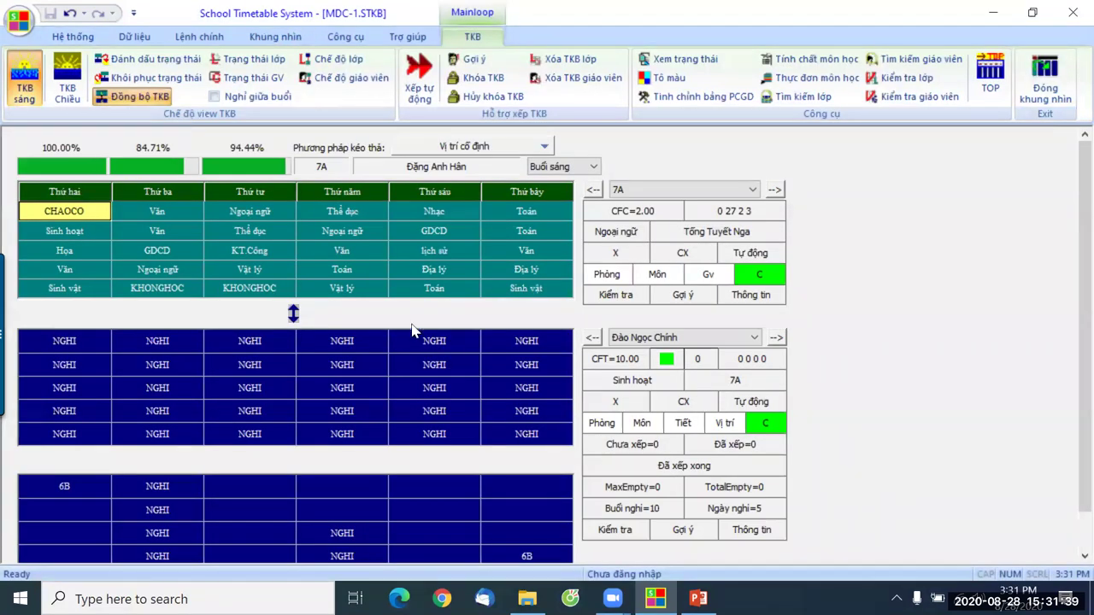
right_click(317, 254)
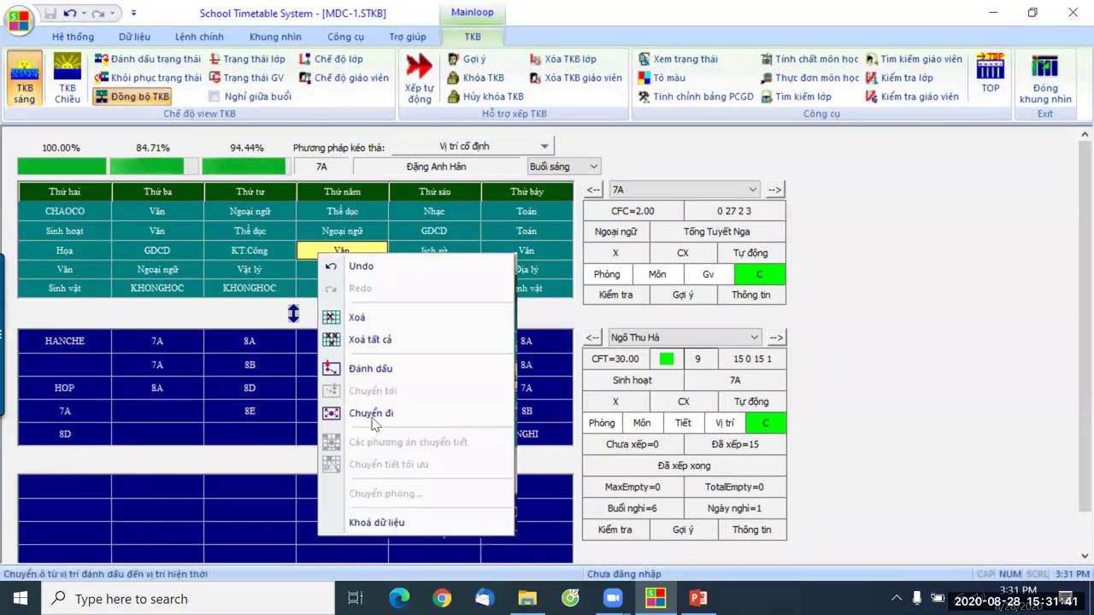
left_click(434, 236)
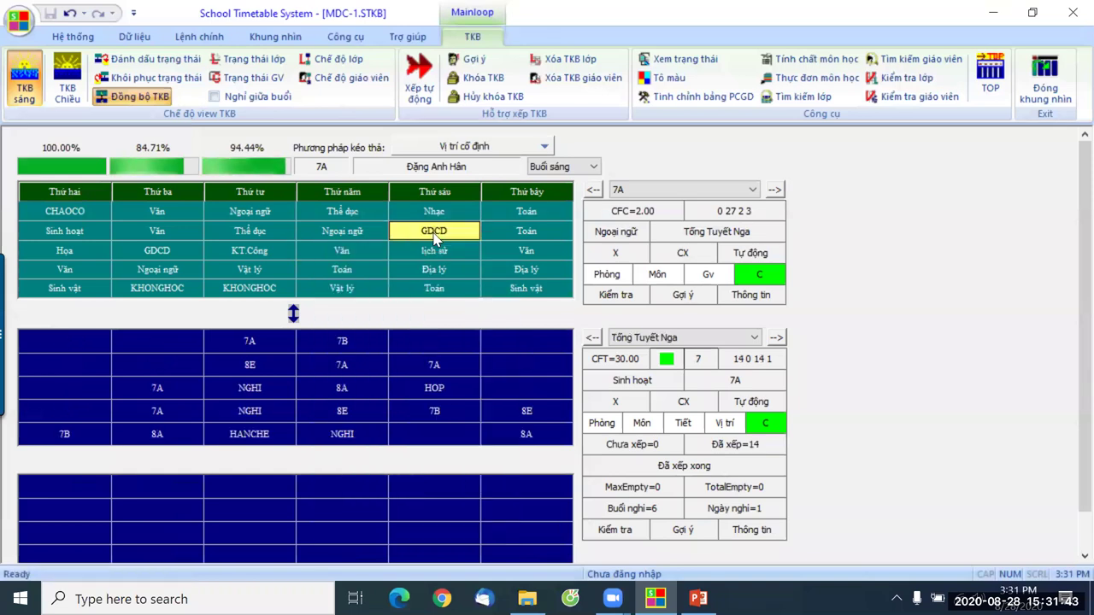
right_click(435, 238)
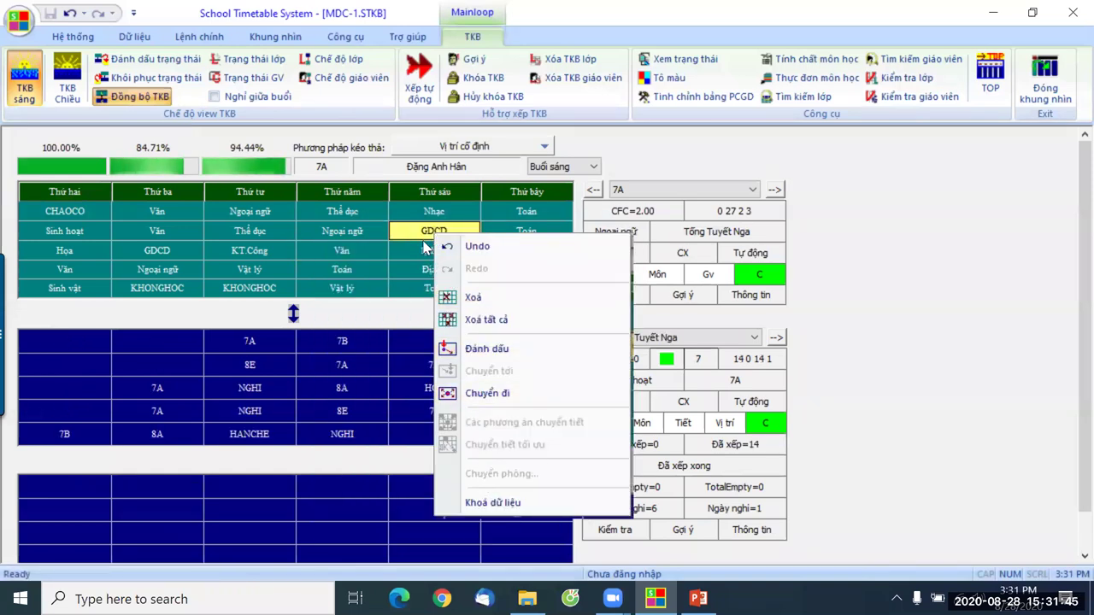
left_click(424, 248)
right_click(427, 248)
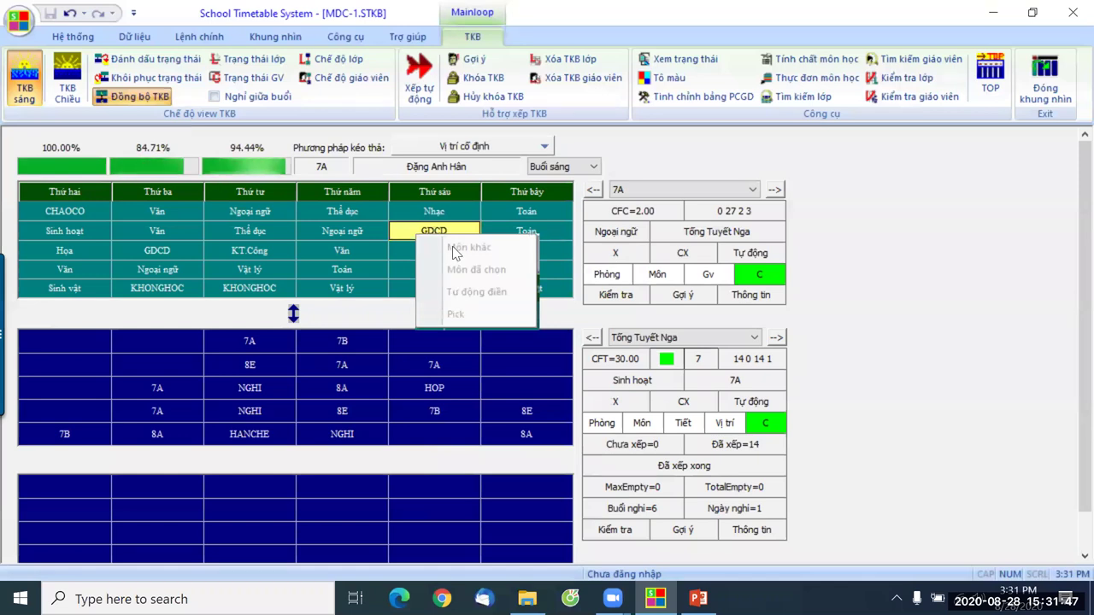
left_click(406, 252)
Inspect options for 7A's Friday history lesson and period-3 slot, then go to the next teacher.
left_click(427, 369)
right_click(427, 369)
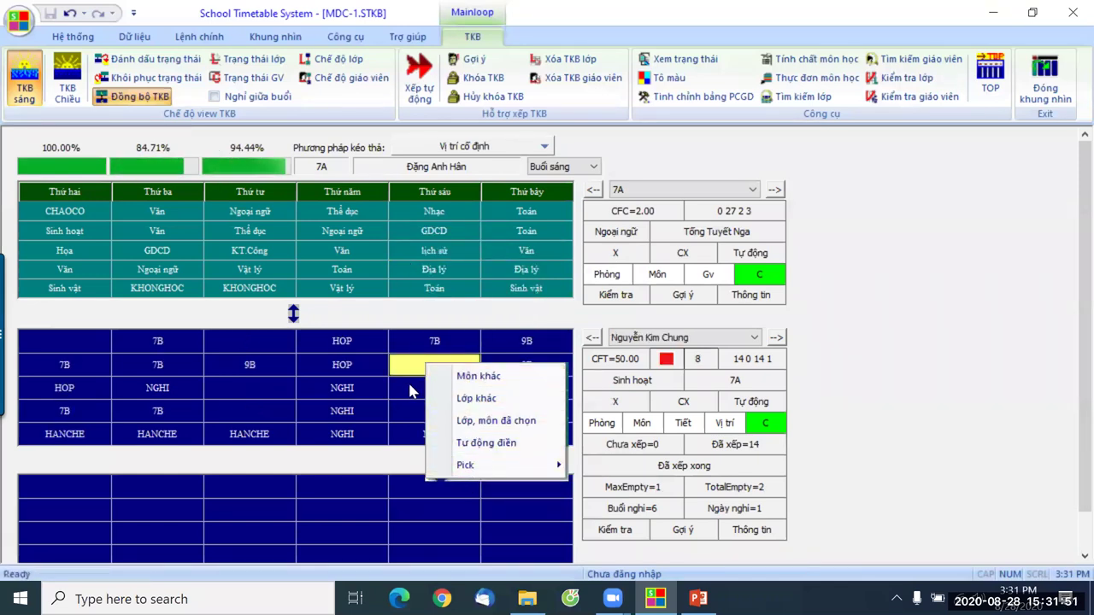
left_click(409, 390)
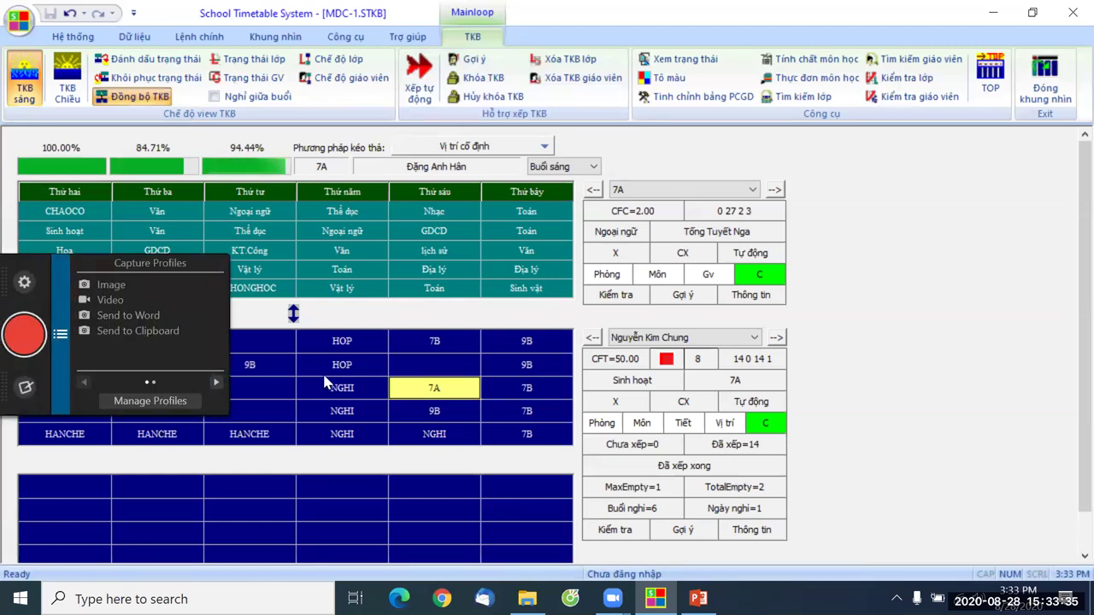
left_click(774, 338)
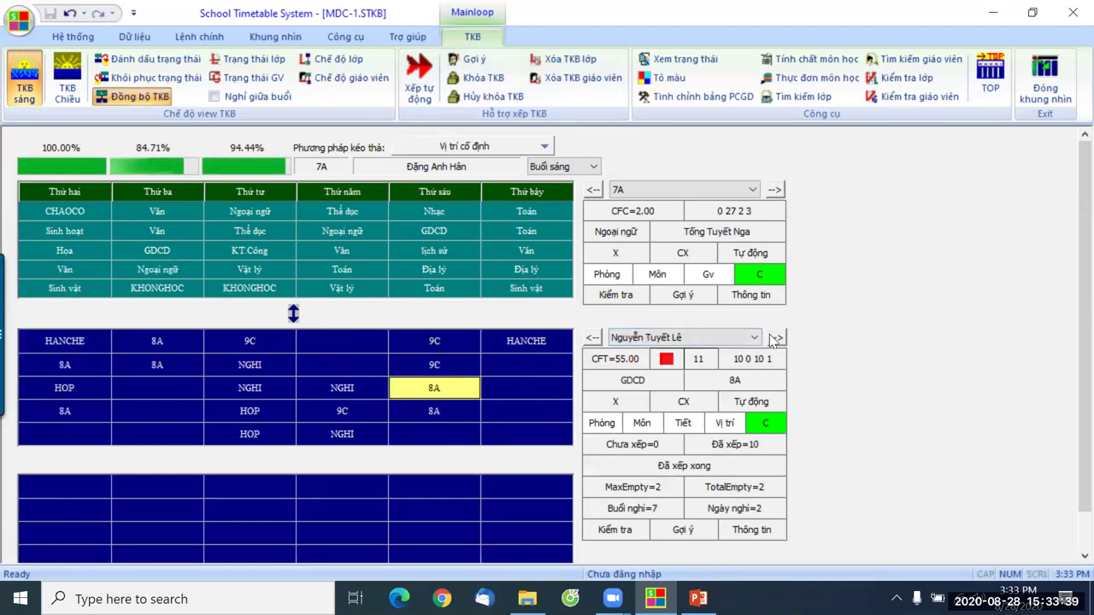
Page forward six teachers to the 7C history teacher and select the Friday period-1 7C lesson.
left_click(775, 338)
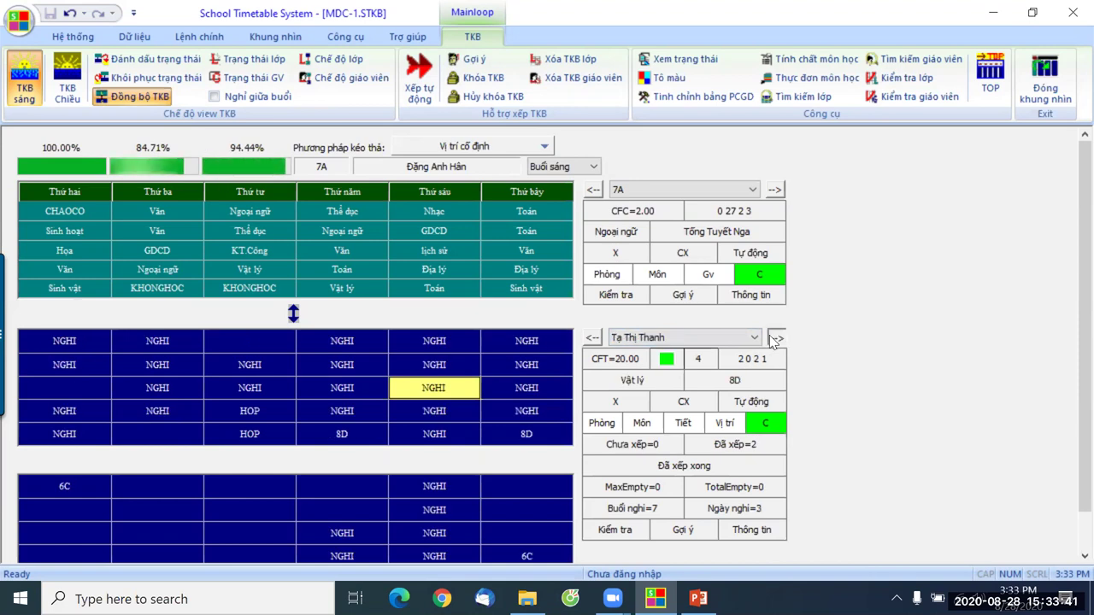
left_click(774, 338)
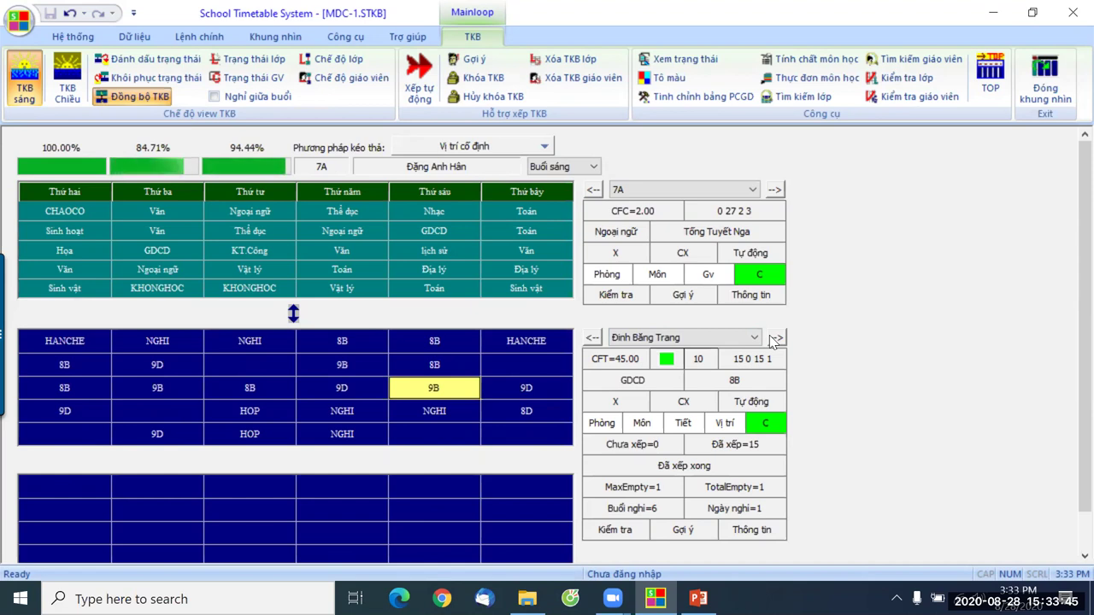
left_click(774, 338)
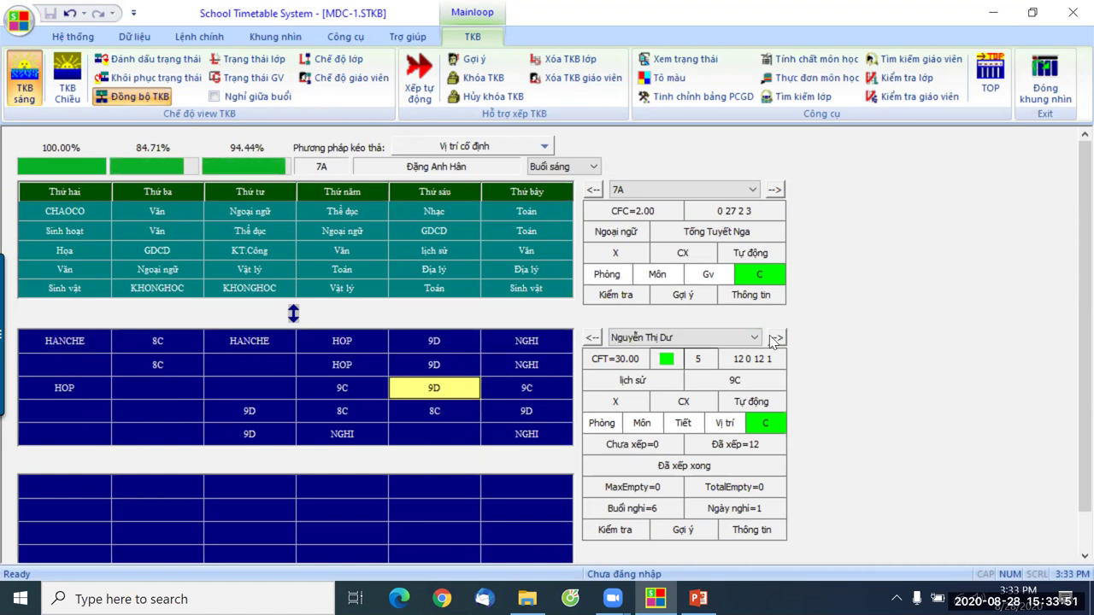
left_click(774, 338)
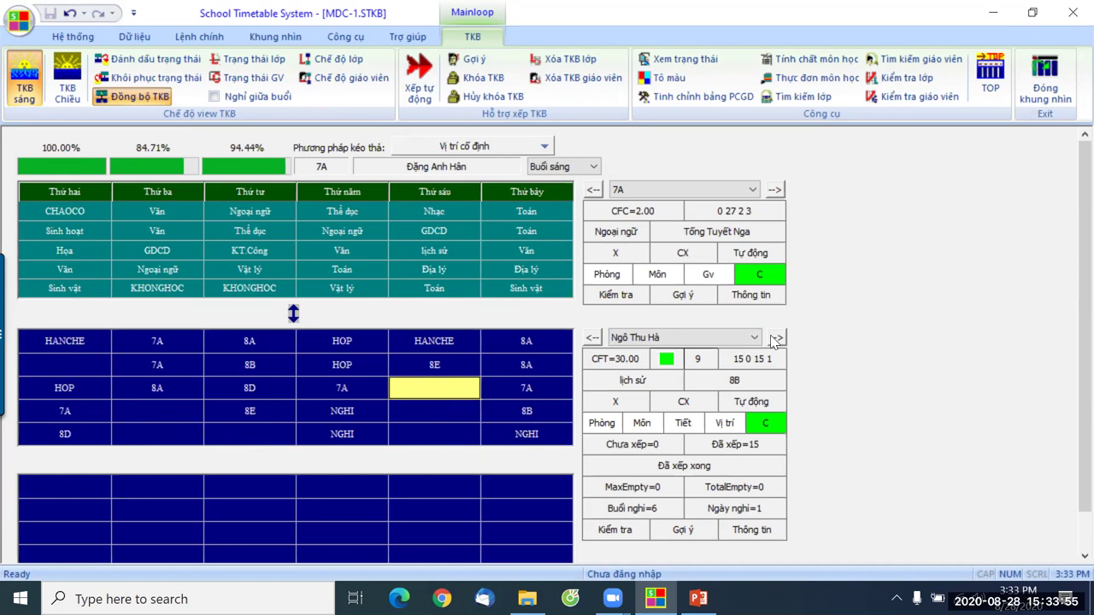
left_click(775, 339)
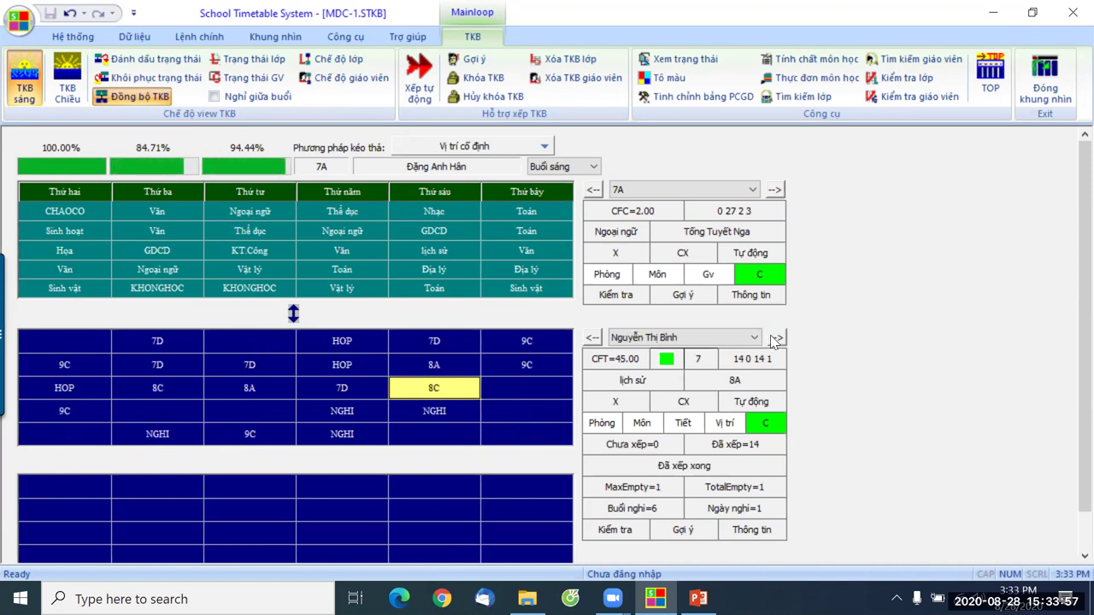
left_click(775, 338)
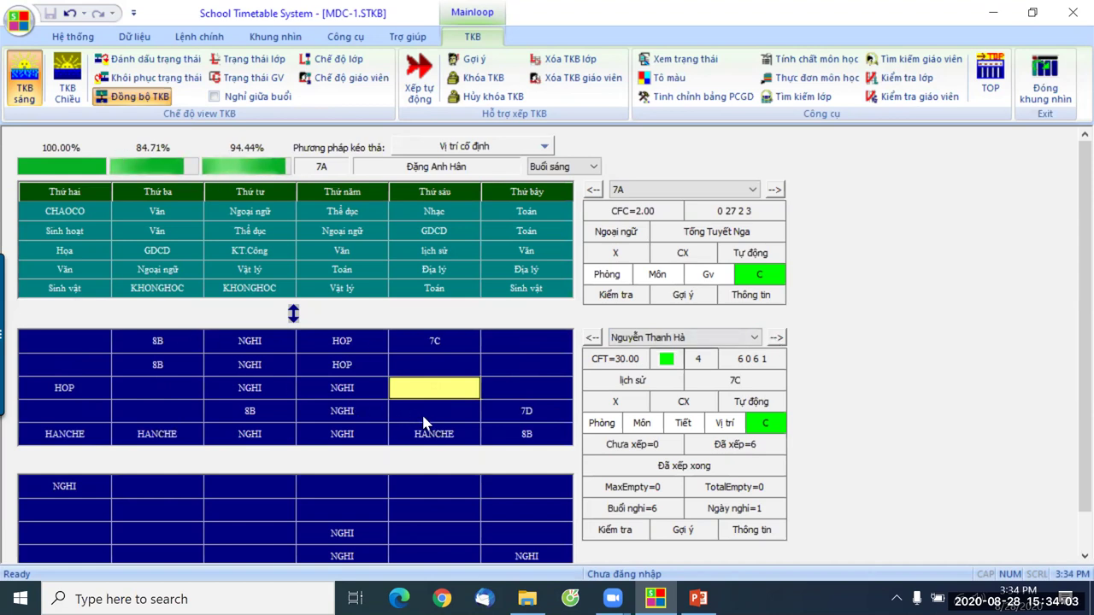
left_click(440, 343)
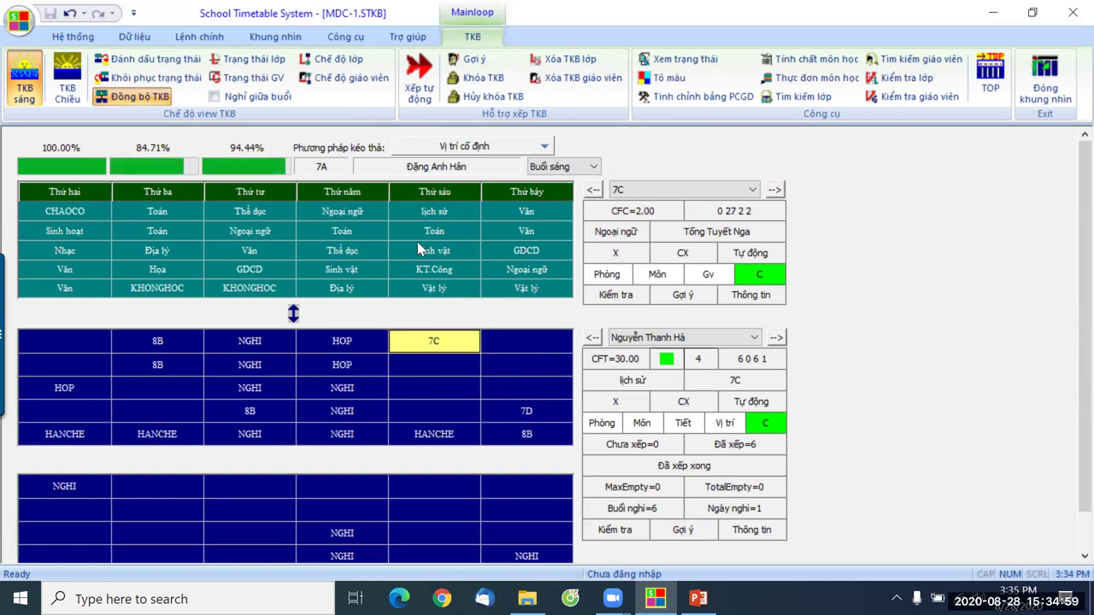
Expand the Phương pháp kéo thả dropdown, currently set to Vị trí cố định.
left_click(498, 150)
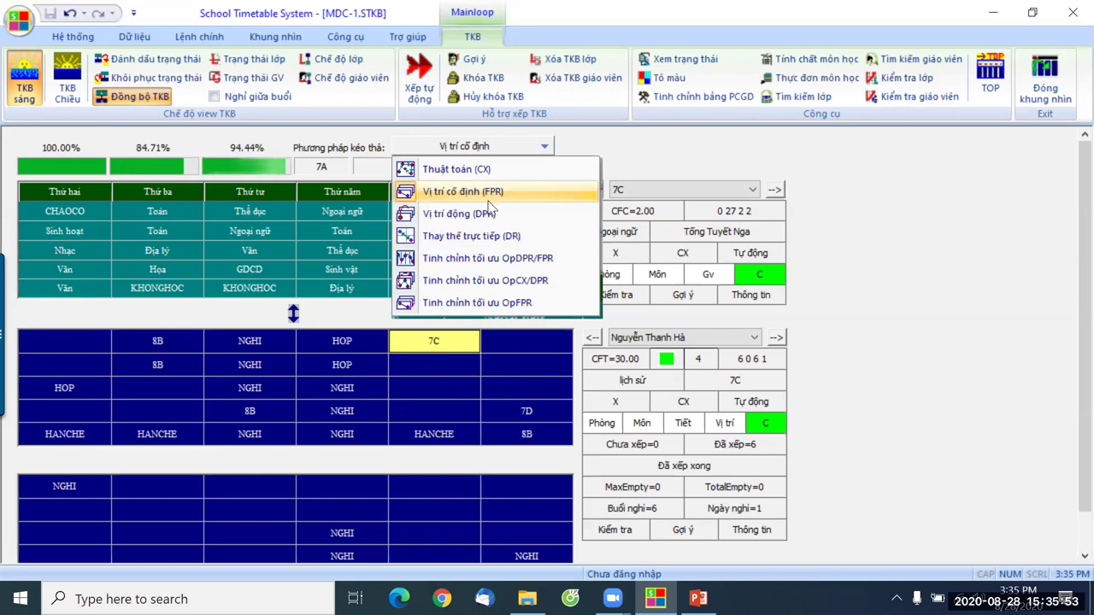
Switch placement to Tinh chỉnh tối ưu OpCX/DPR and move 7C's history lesson to Saturday period 3.
left_click(479, 282)
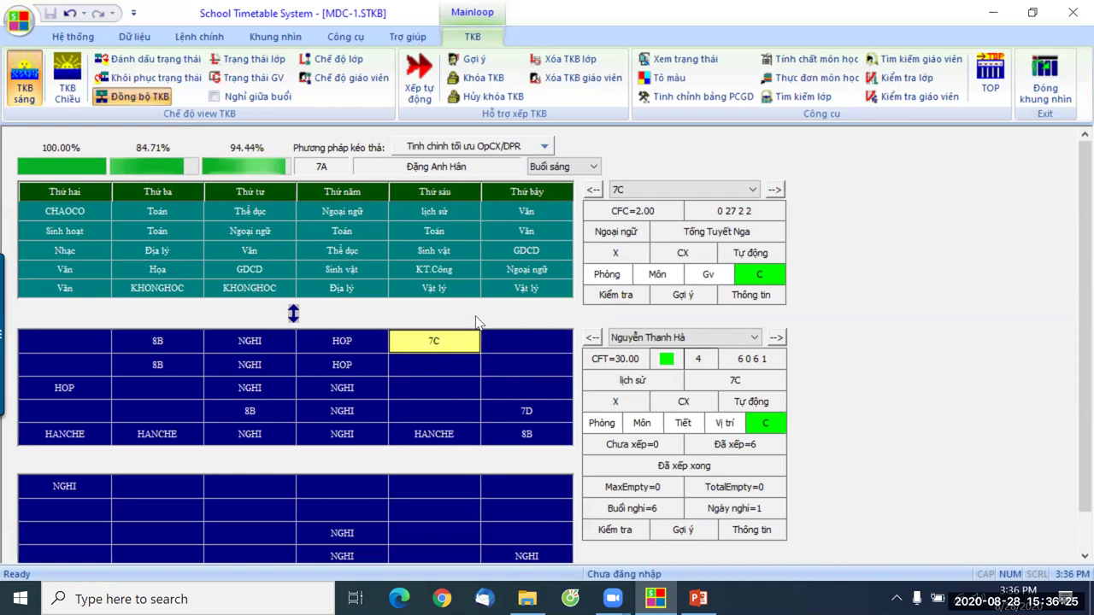
left_click(434, 343)
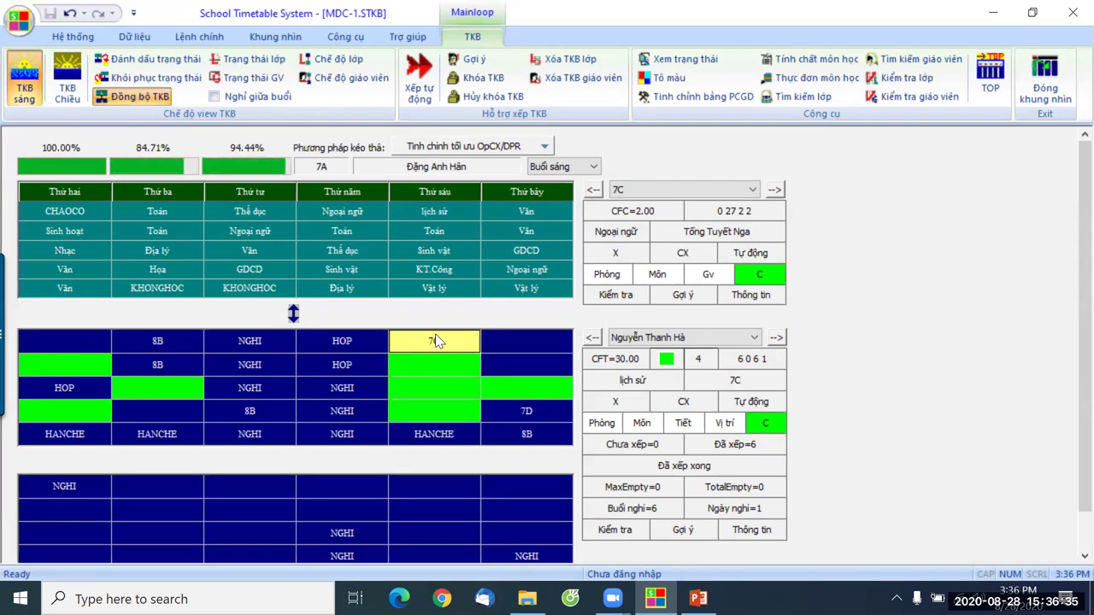
left_click(530, 394)
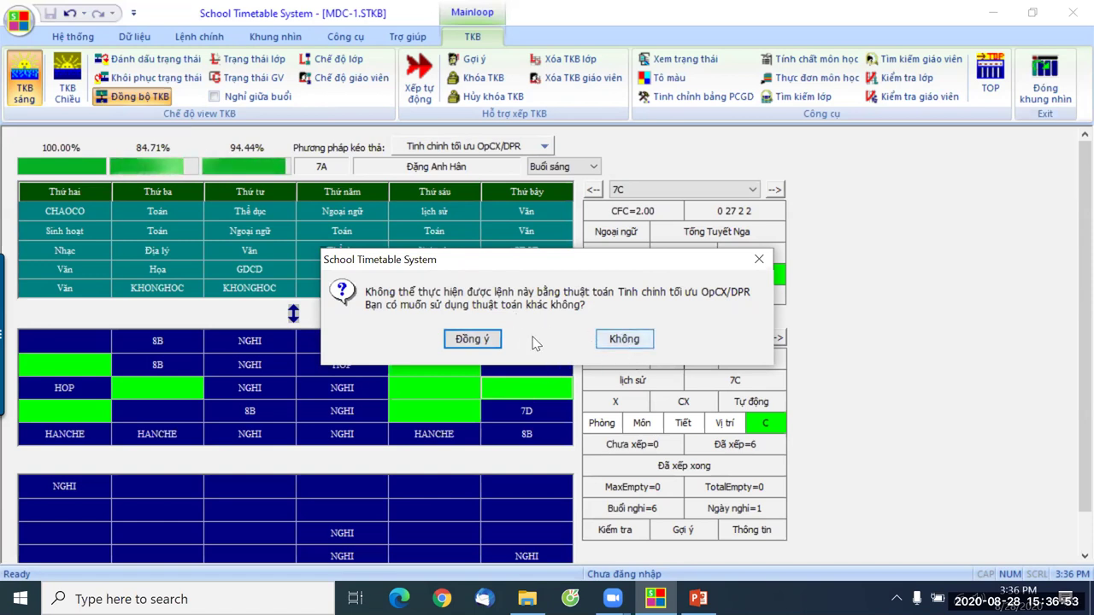
Accept using another placement algorithm, opening the FPR-Vị trí cố định swap plan.
left_click(472, 340)
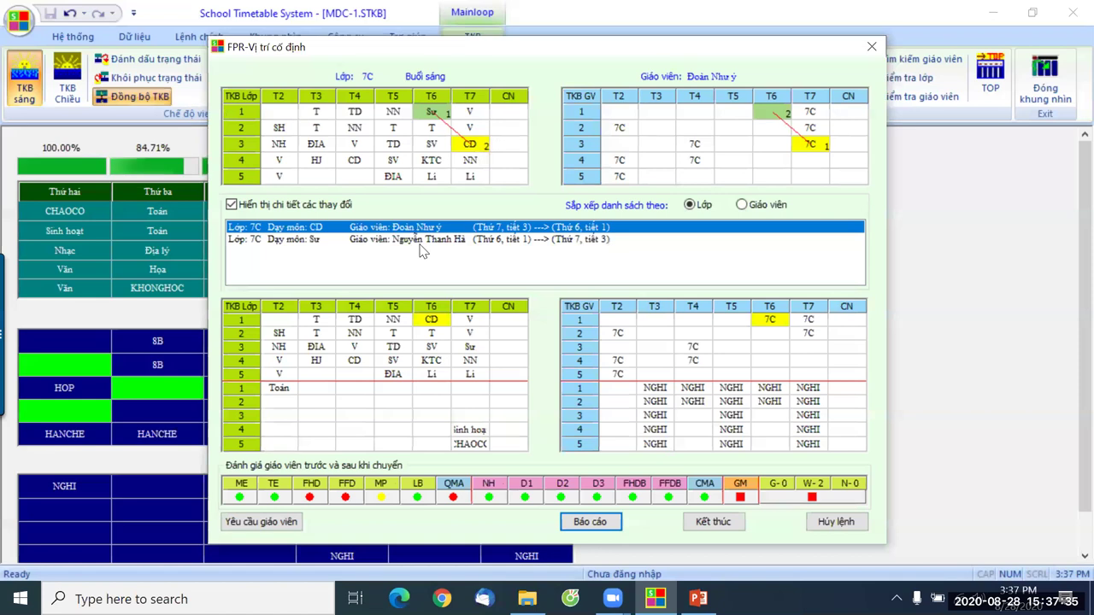
Review 7C's GDCD move to Friday period 1 and history move to Saturday period 3, then confirm.
left_click(423, 241)
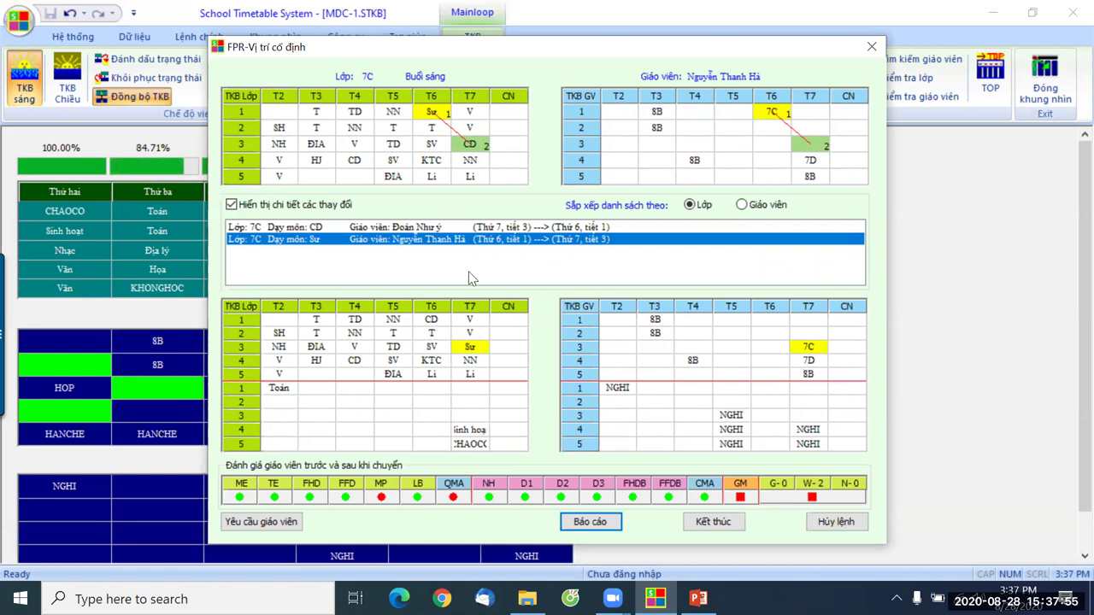
left_click(438, 228)
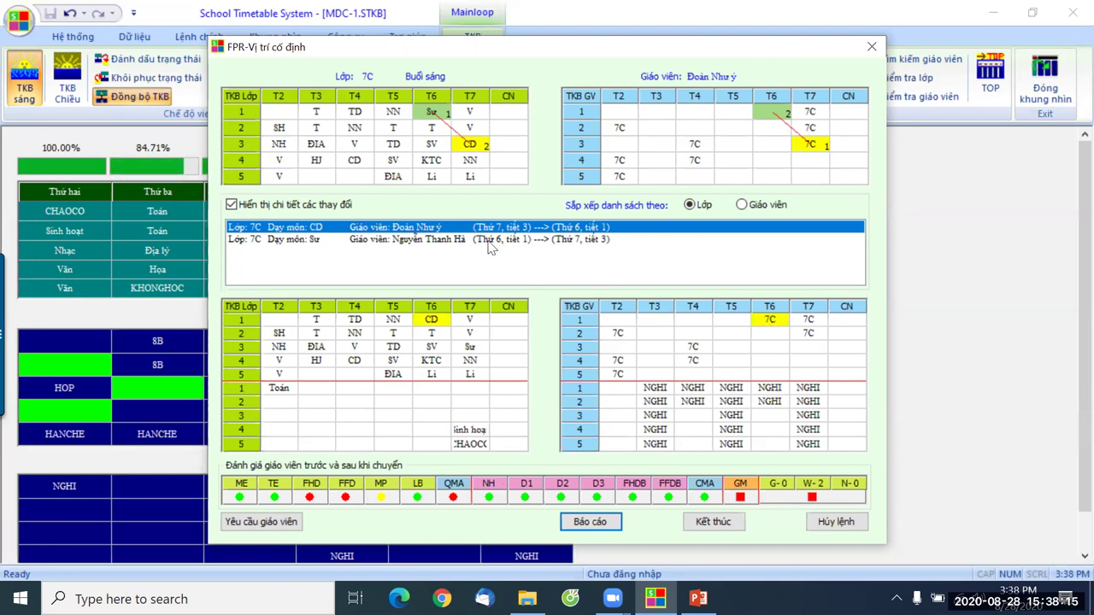
left_click(436, 240)
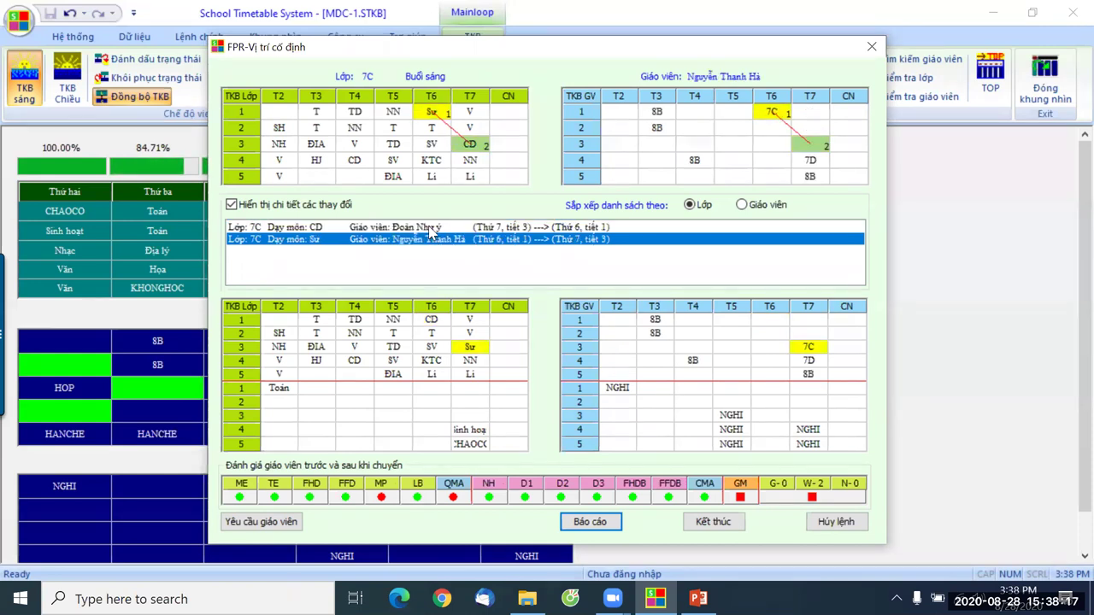
left_click(432, 228)
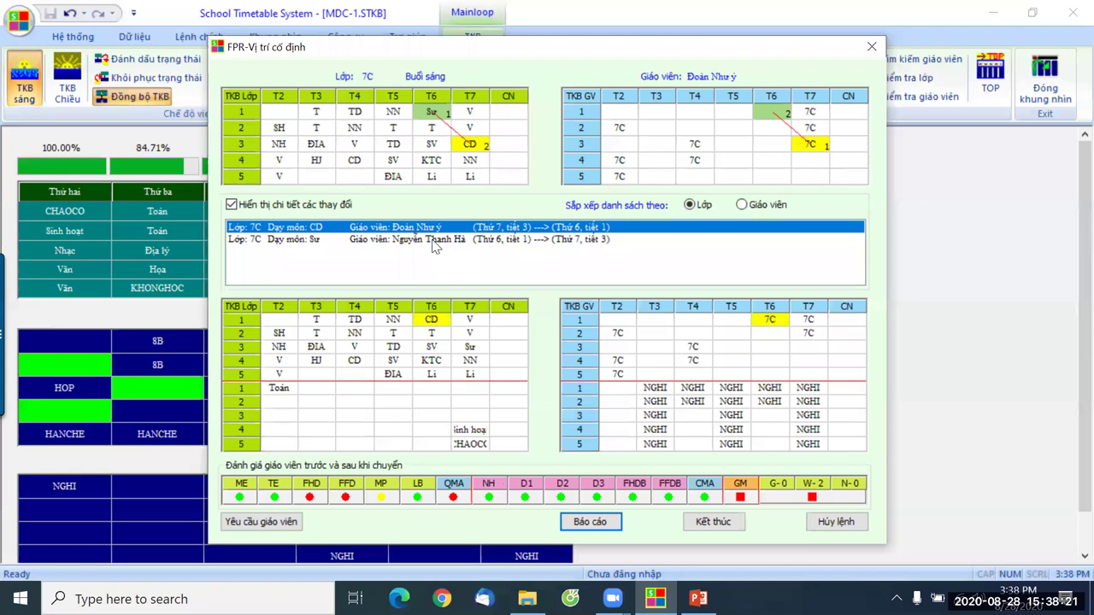
left_click(434, 240)
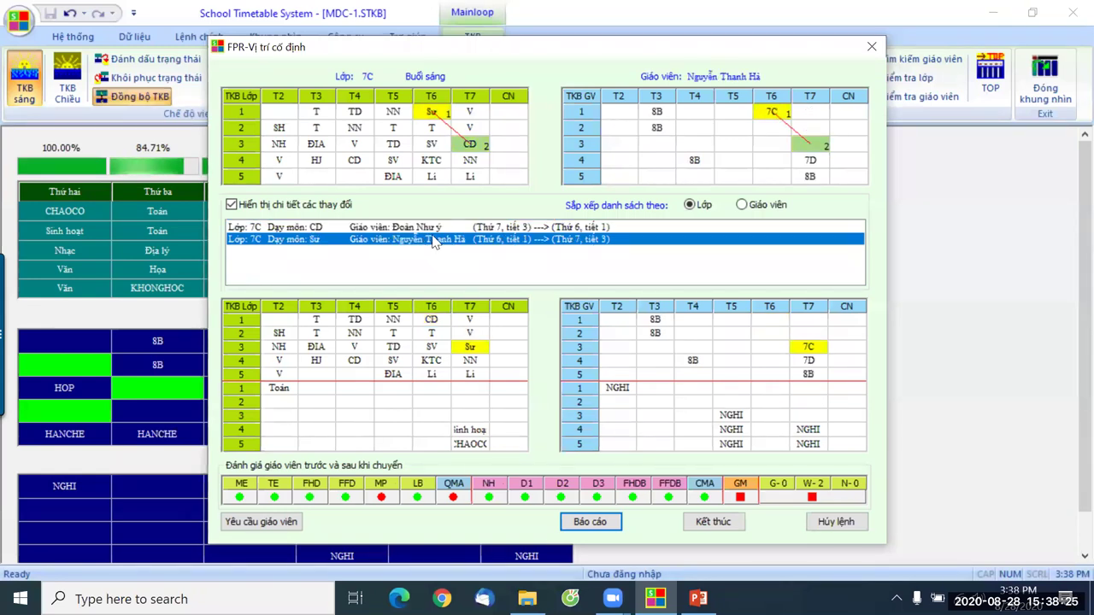
left_click(428, 227)
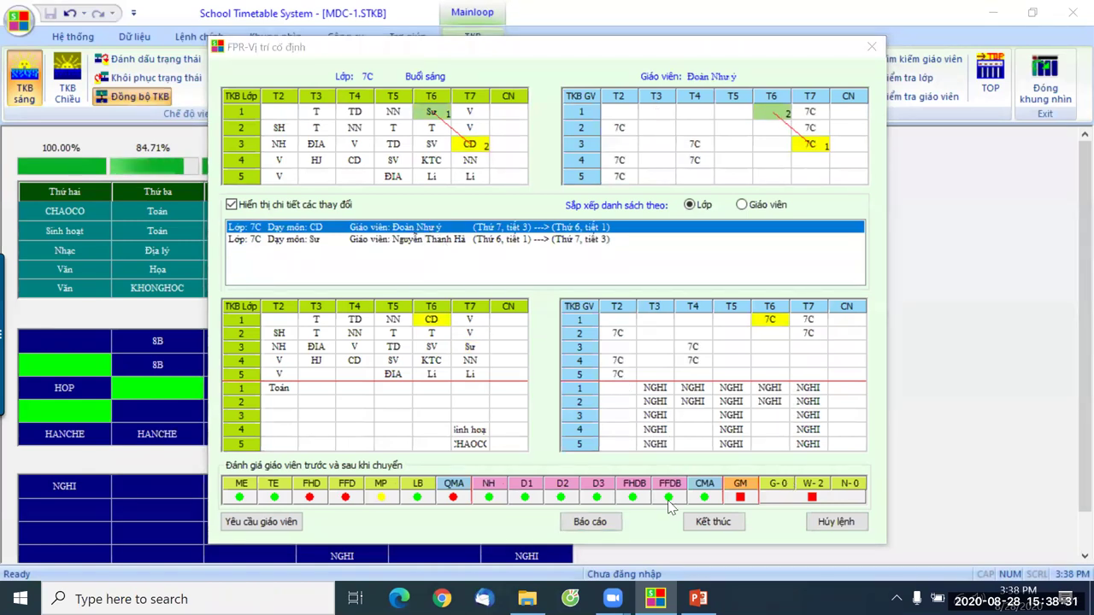
left_click(713, 522)
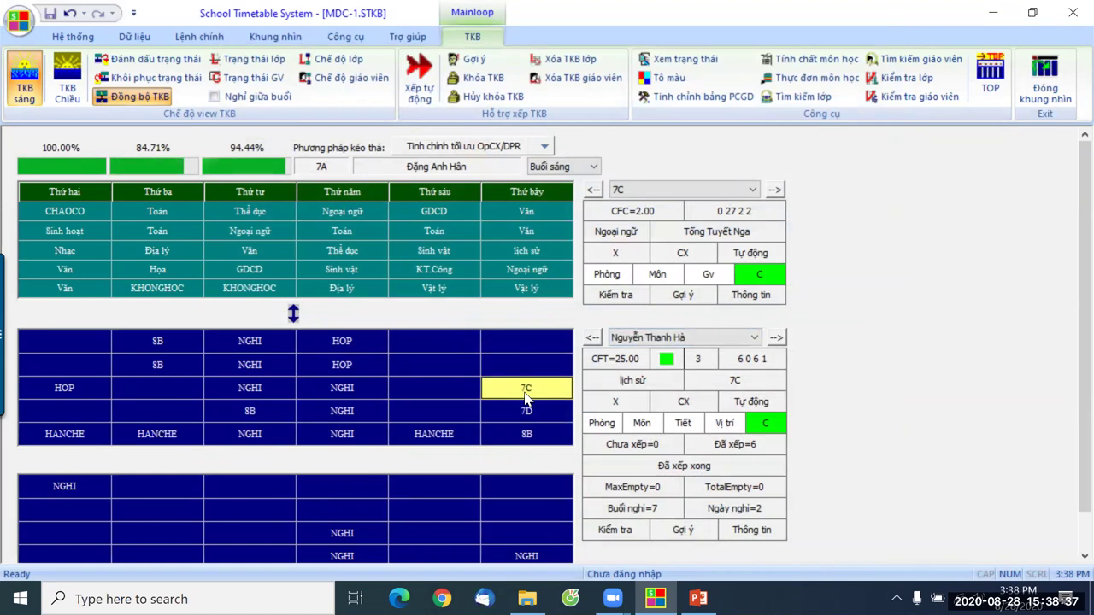
Select the PE teacher's timetable and bring up classes 9A and 7D from their PE lessons.
left_click(775, 338)
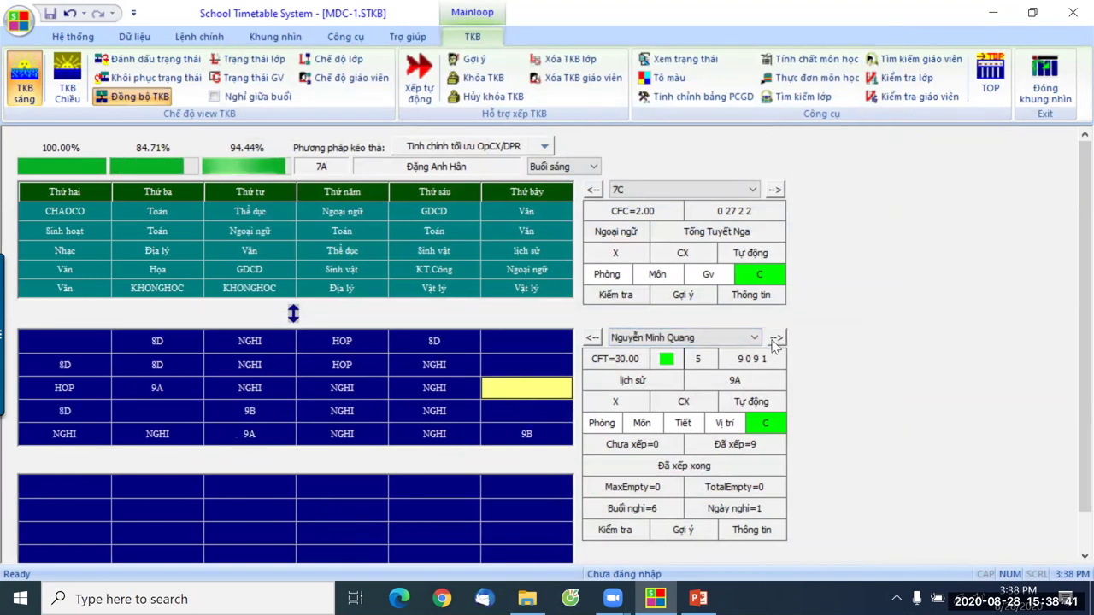
left_click(775, 338)
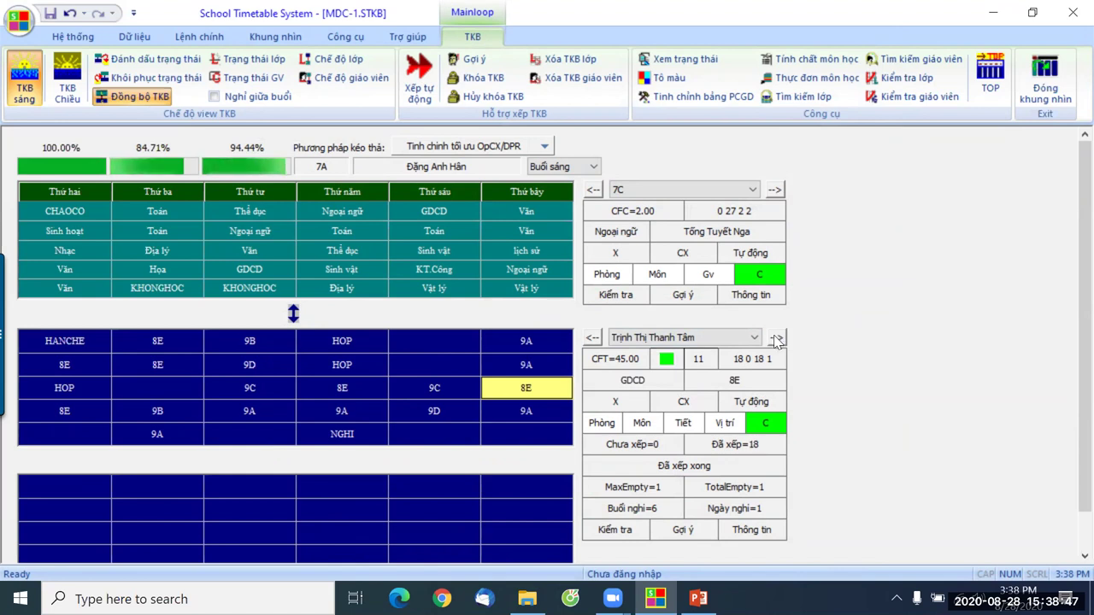
left_click(650, 338)
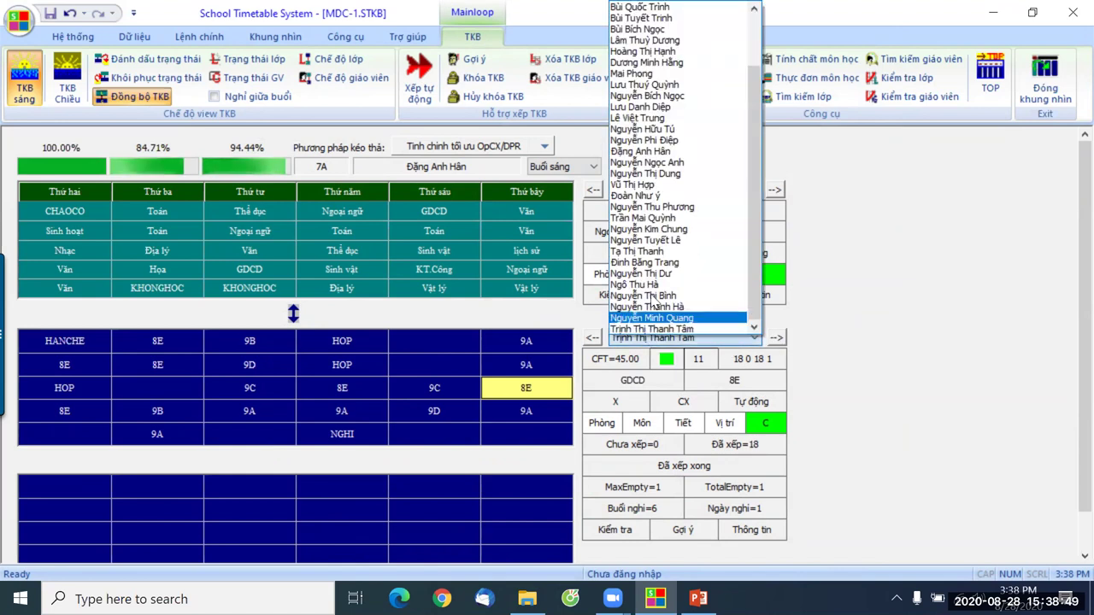
left_click(654, 68)
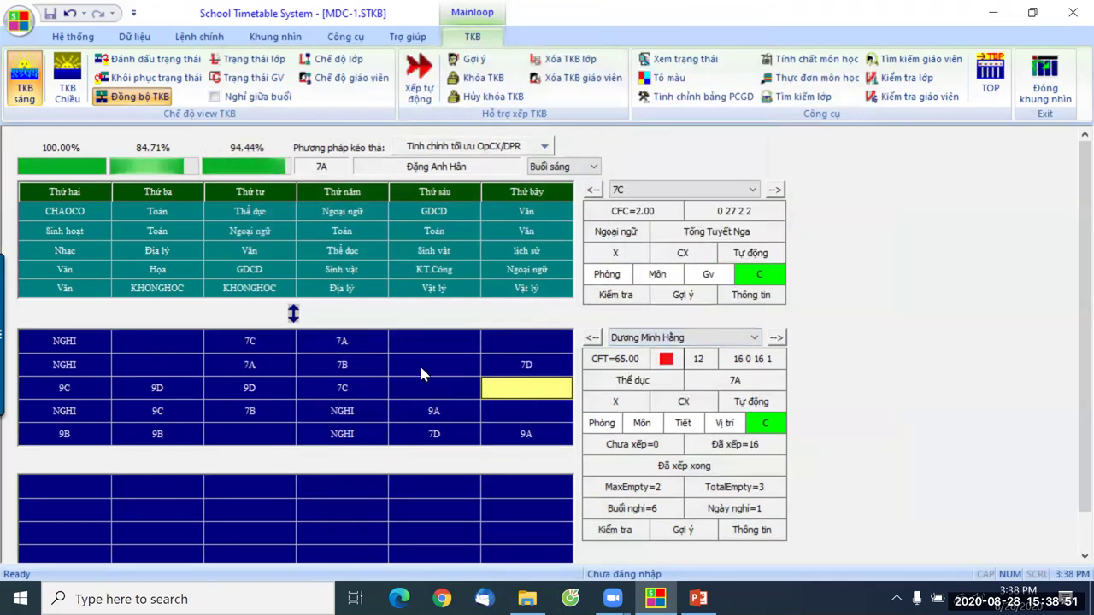
left_click(521, 436)
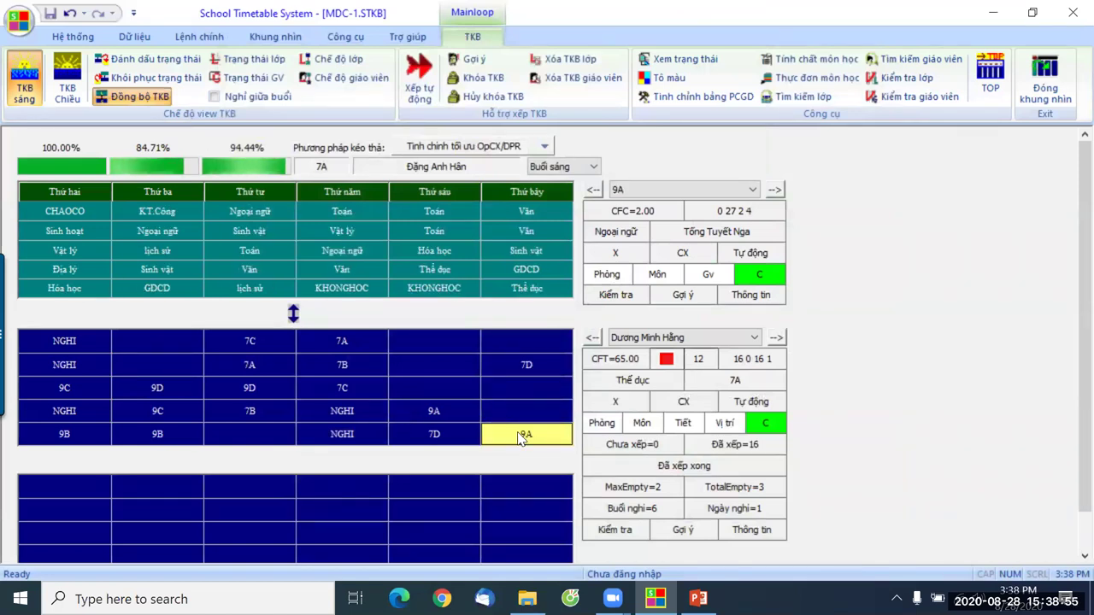
left_click(519, 366)
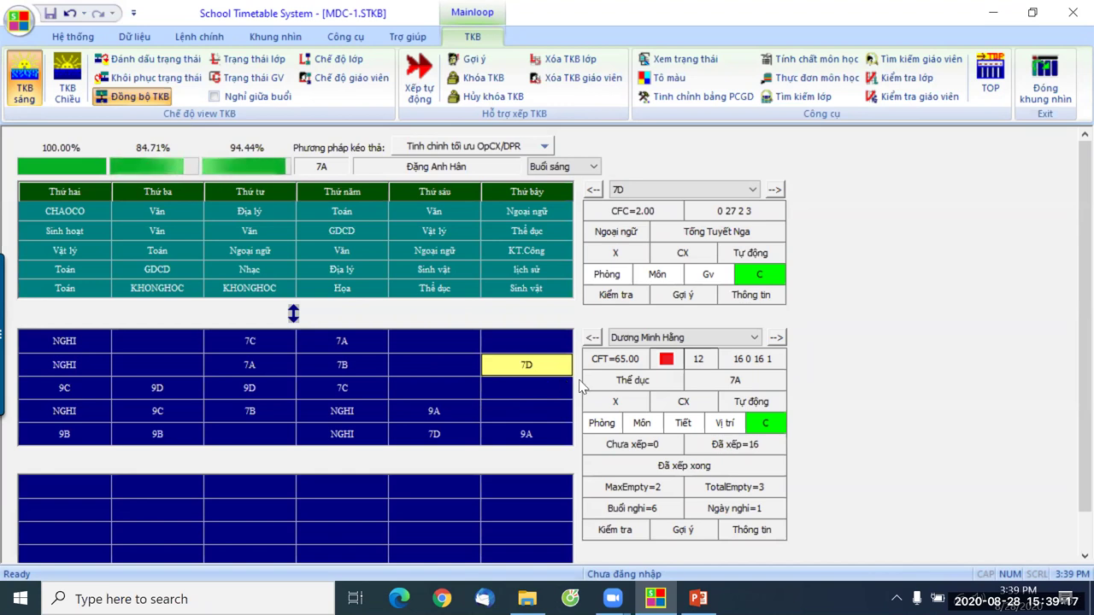
left_click(520, 228)
Drag 9A's Saturday period-5 PE lesson to period 3 and accept the alternative rearrangement.
left_click(528, 437)
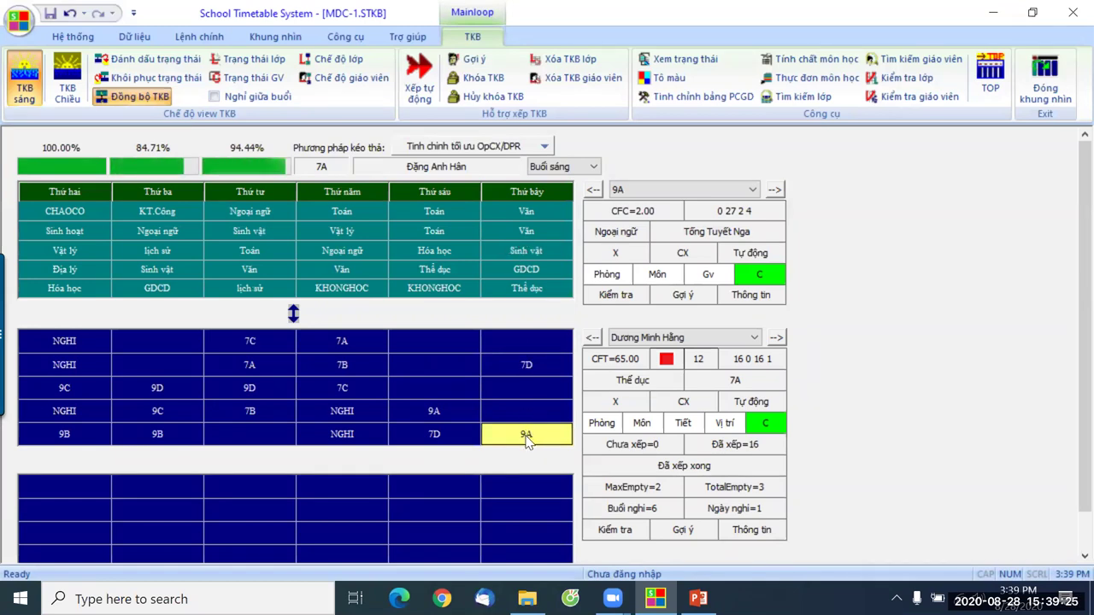
left_click_drag(528, 437, 529, 389)
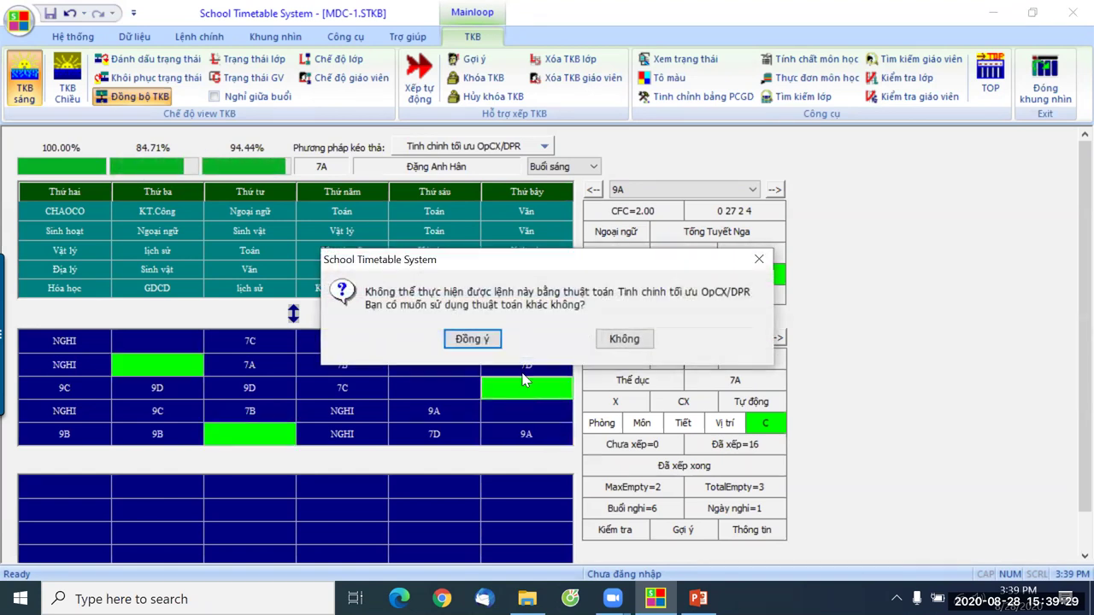
left_click(485, 338)
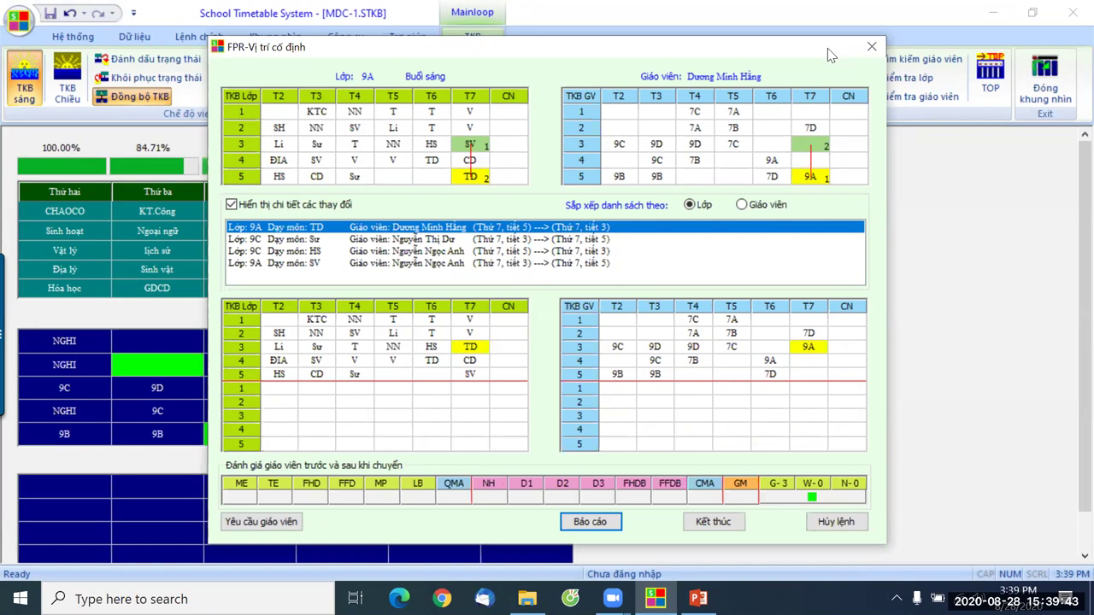
left_click_drag(828, 48, 830, 43)
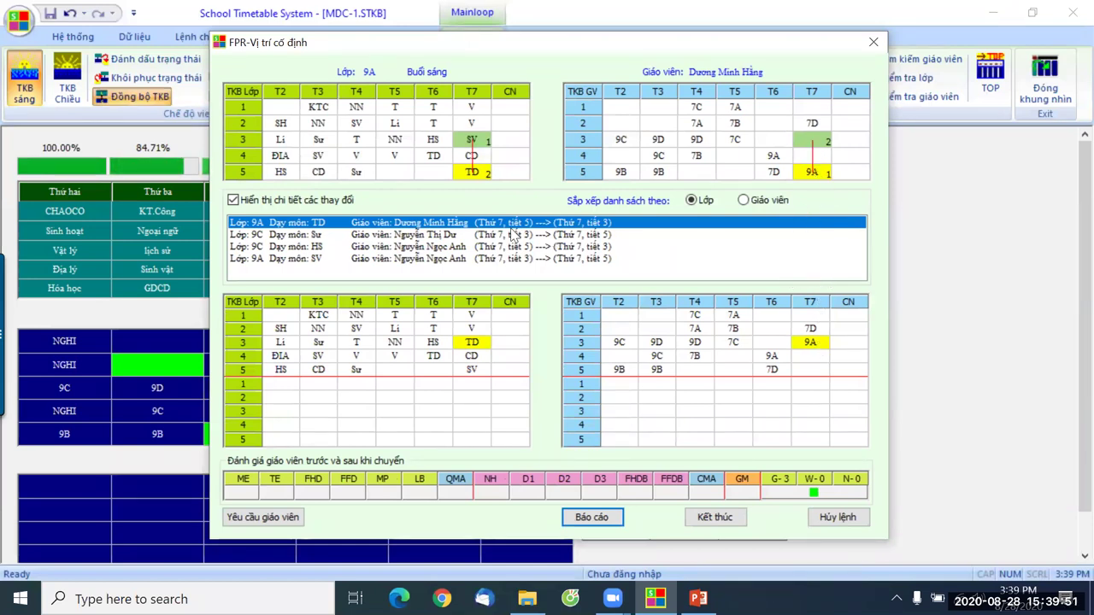
Review the proposed 9C history, 9C chemistry and 9A biology moves in the plan window.
left_click(436, 235)
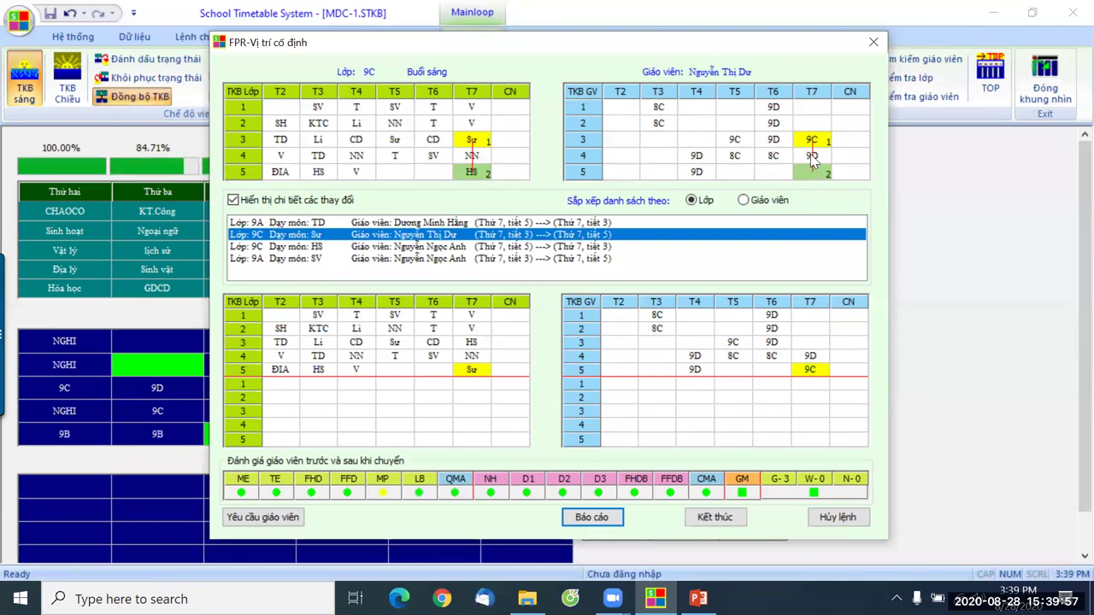
left_click(425, 259)
left_click(438, 247)
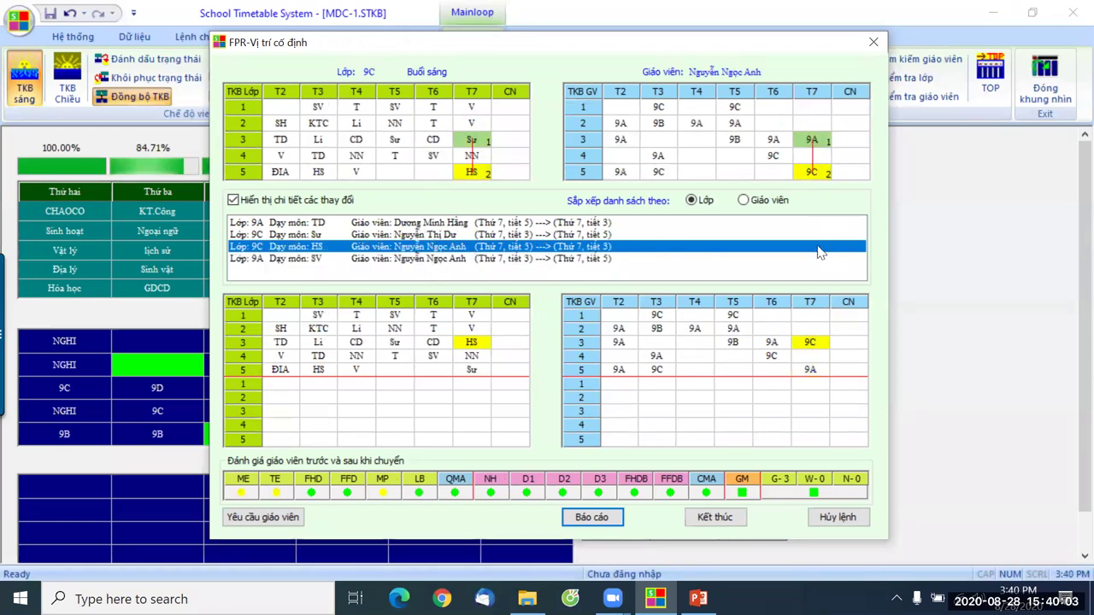
left_click(453, 259)
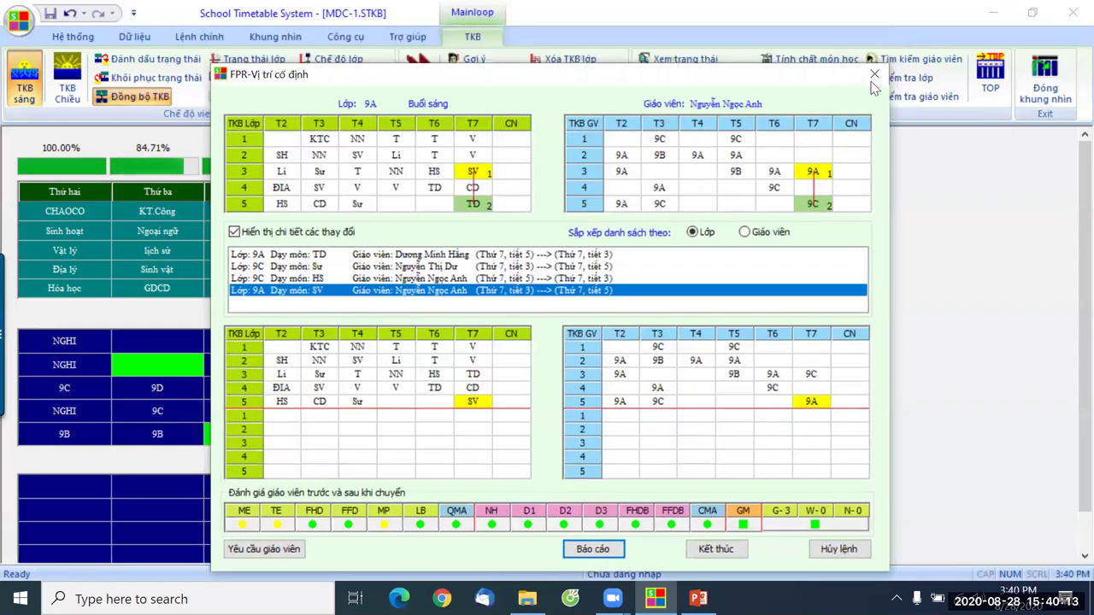
left_click_drag(835, 47, 836, 79)
left_click_drag(755, 75, 728, 17)
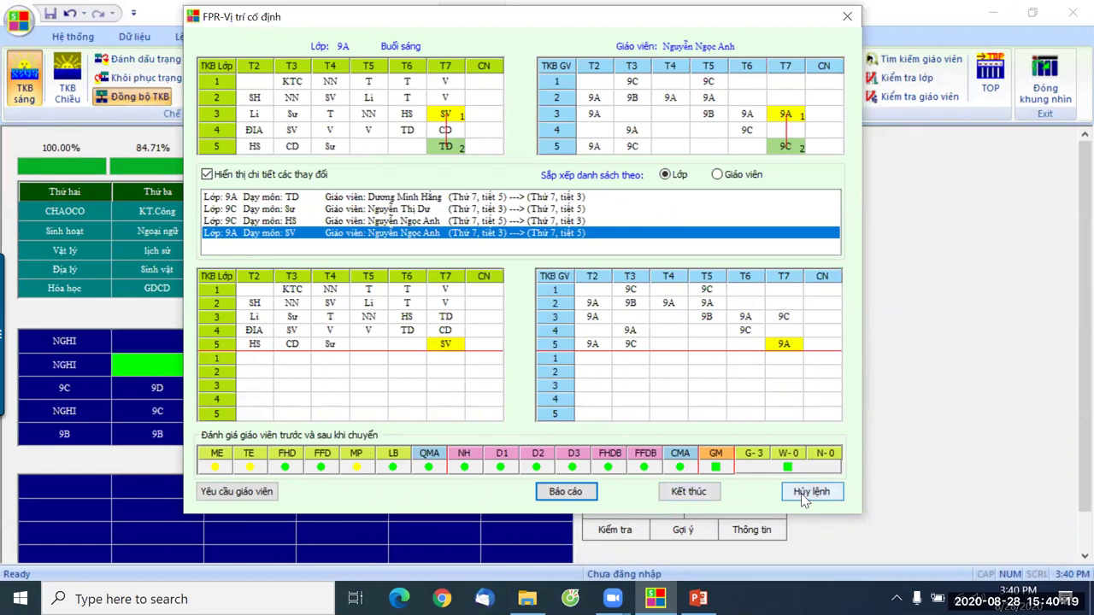
Apply the FPR rearrangement, then select 9A's Saturday period-2 and period-1 Văn lessons.
left_click(699, 495)
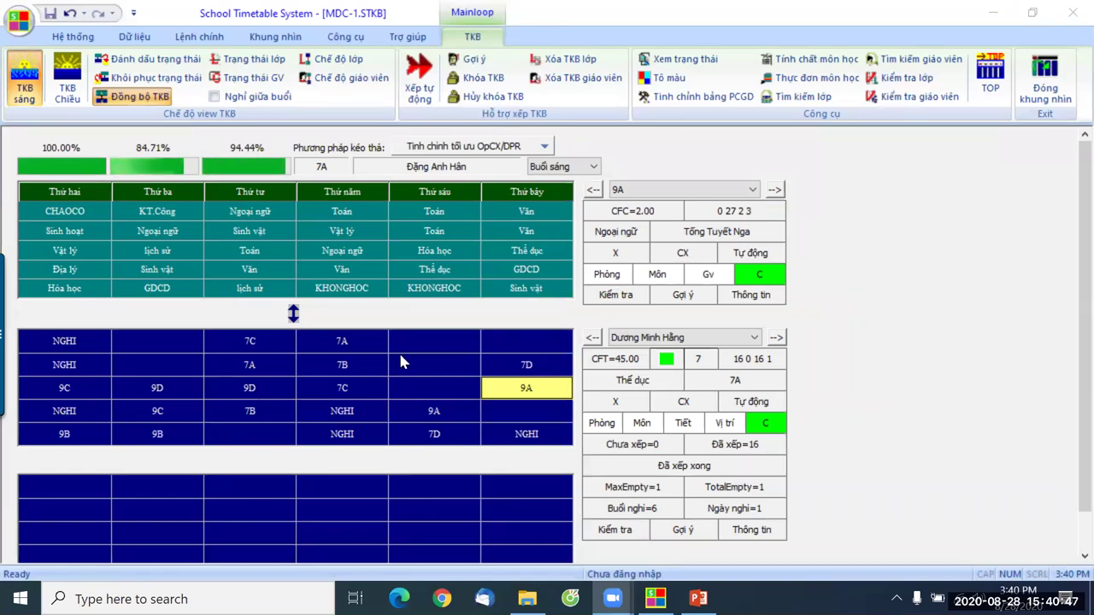
left_click(515, 234)
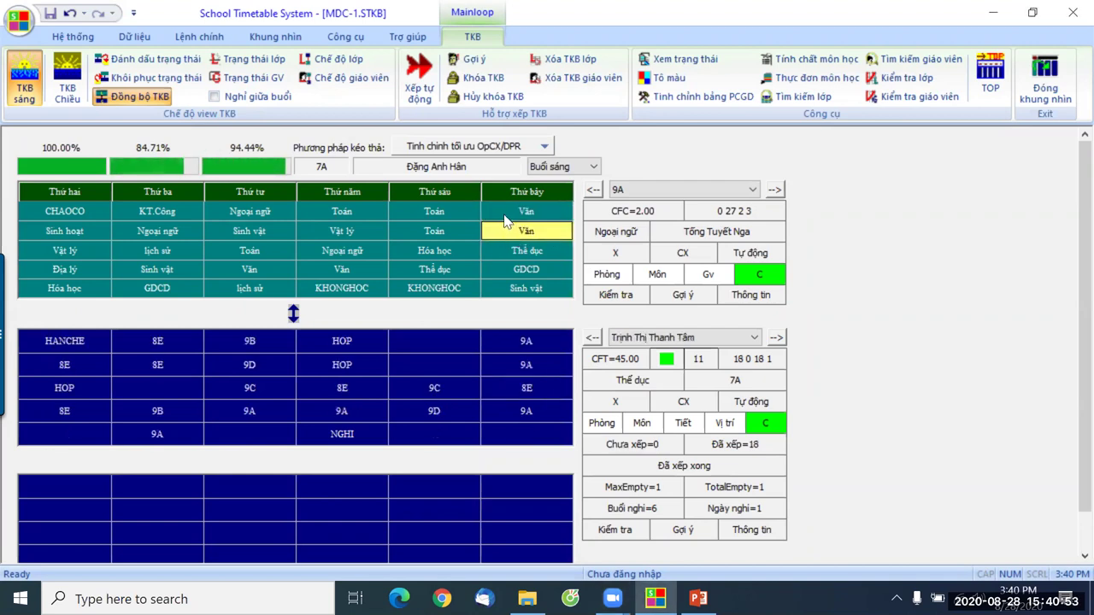
left_click(506, 210)
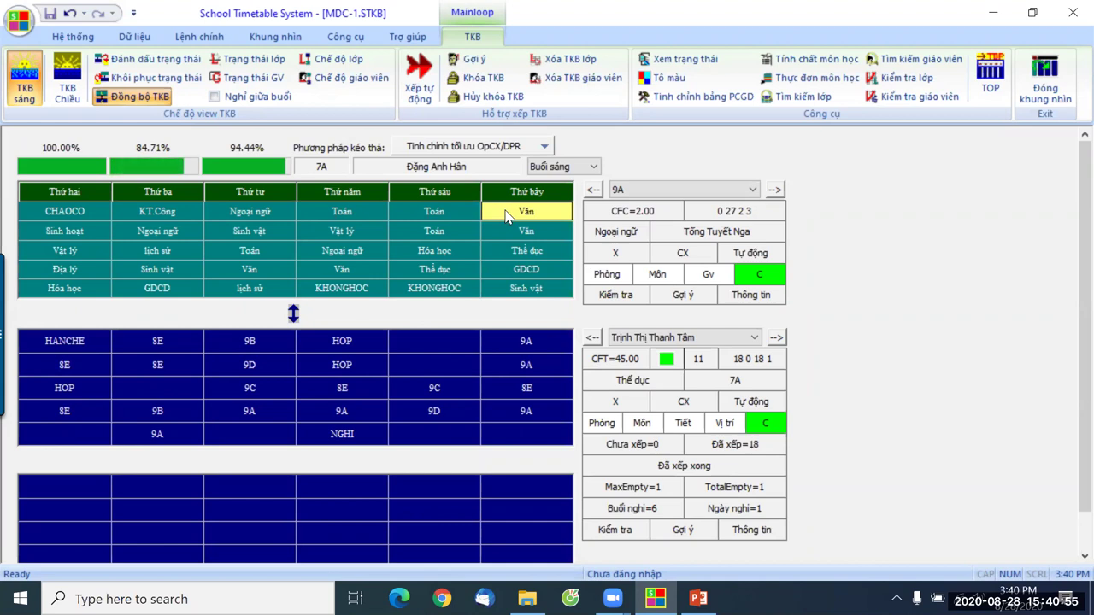
Lock 9A's Saturday period-1 and period-2 Văn lessons with Khoá dữ liệu.
right_click(507, 216)
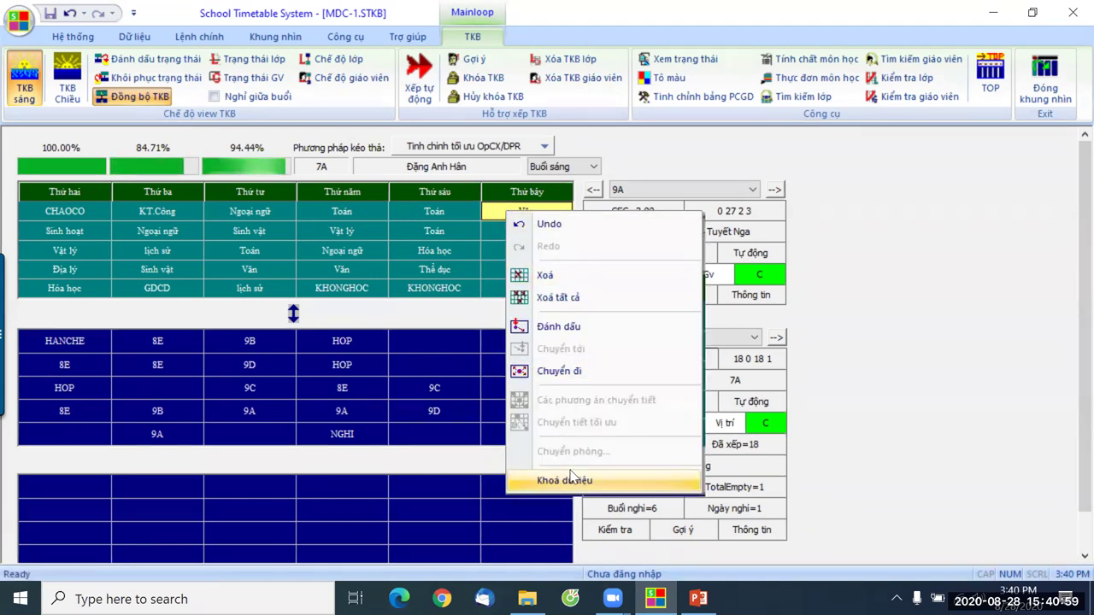
left_click(571, 476)
right_click(513, 214)
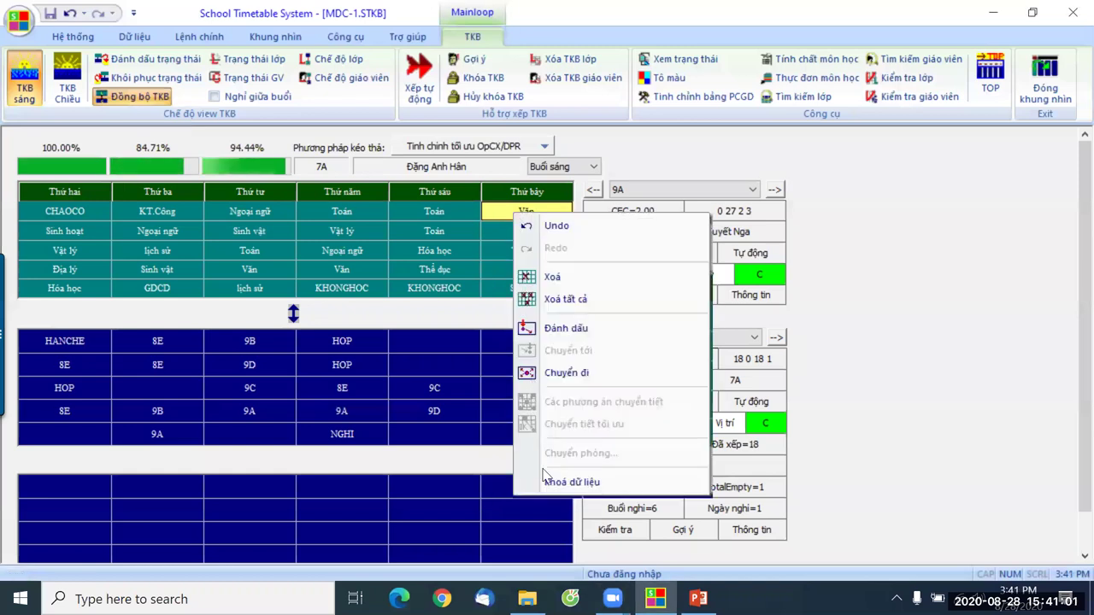
left_click(571, 483)
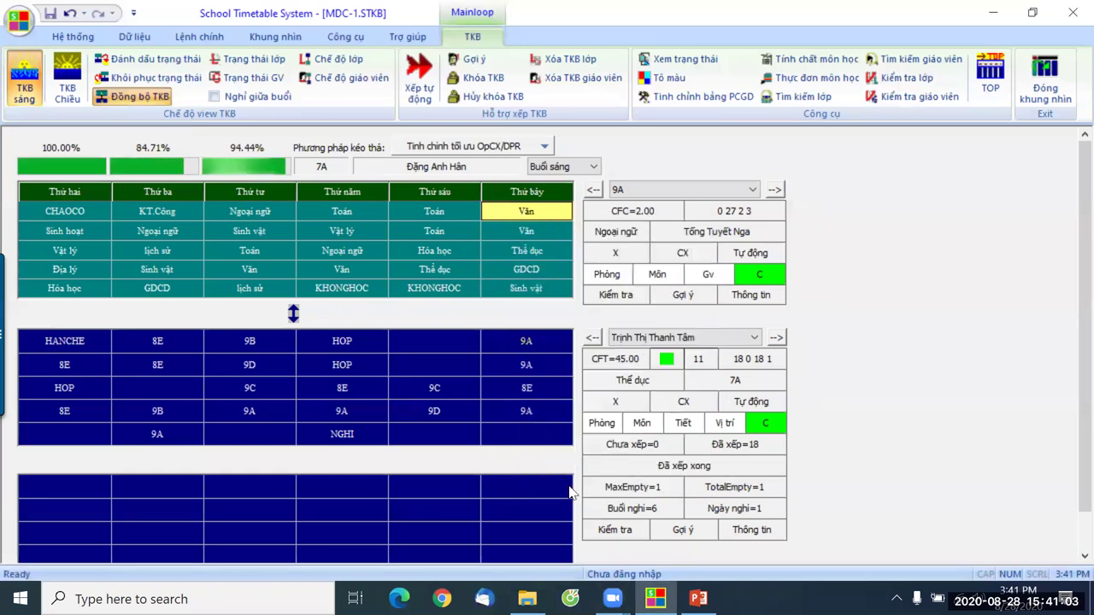
left_click(527, 231)
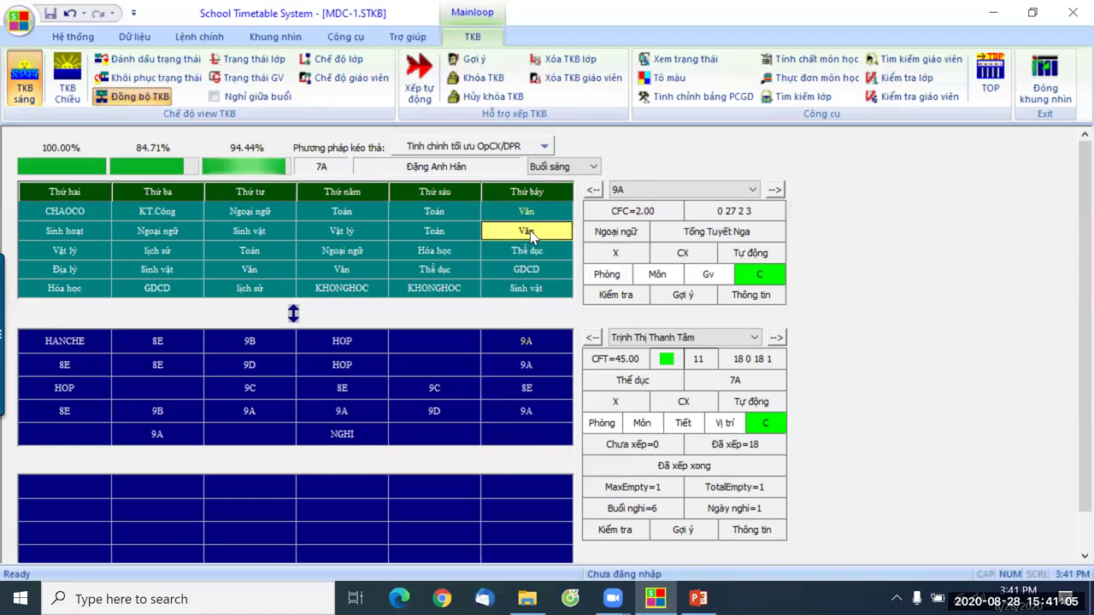
right_click(532, 232)
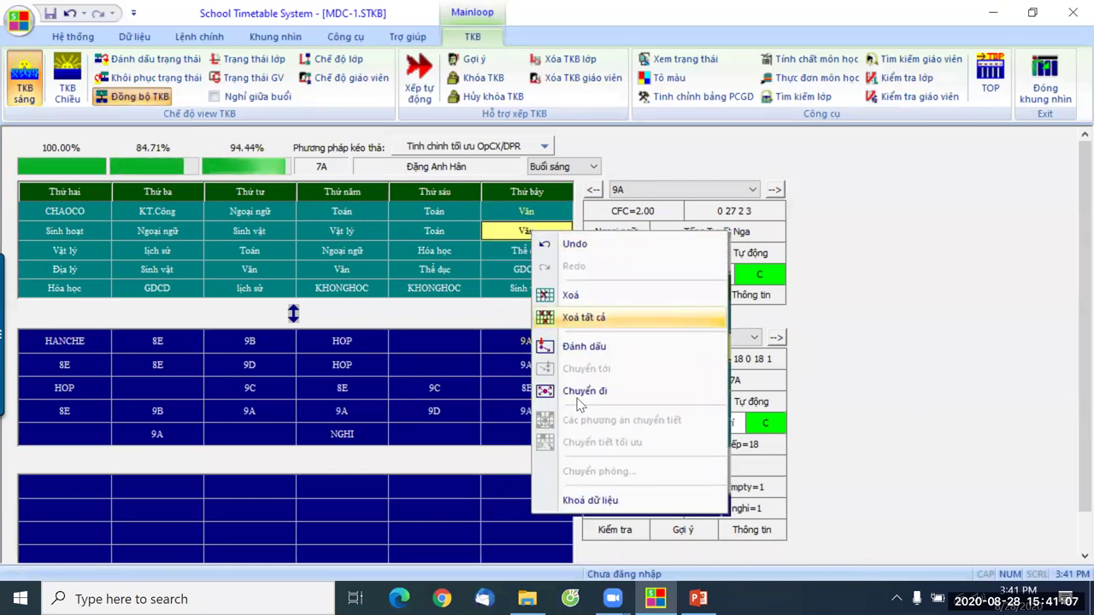
left_click(571, 500)
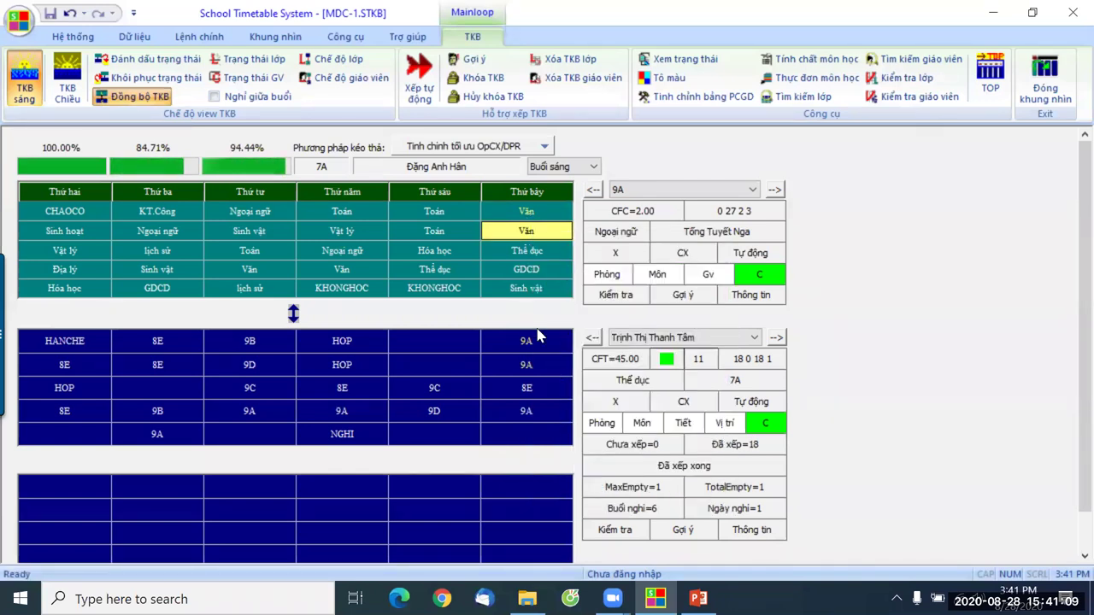
Re-lock both Saturday Văn lessons, then select Thursday's KHONGHOC and Wednesday's lịch sử lesson.
left_click(503, 254)
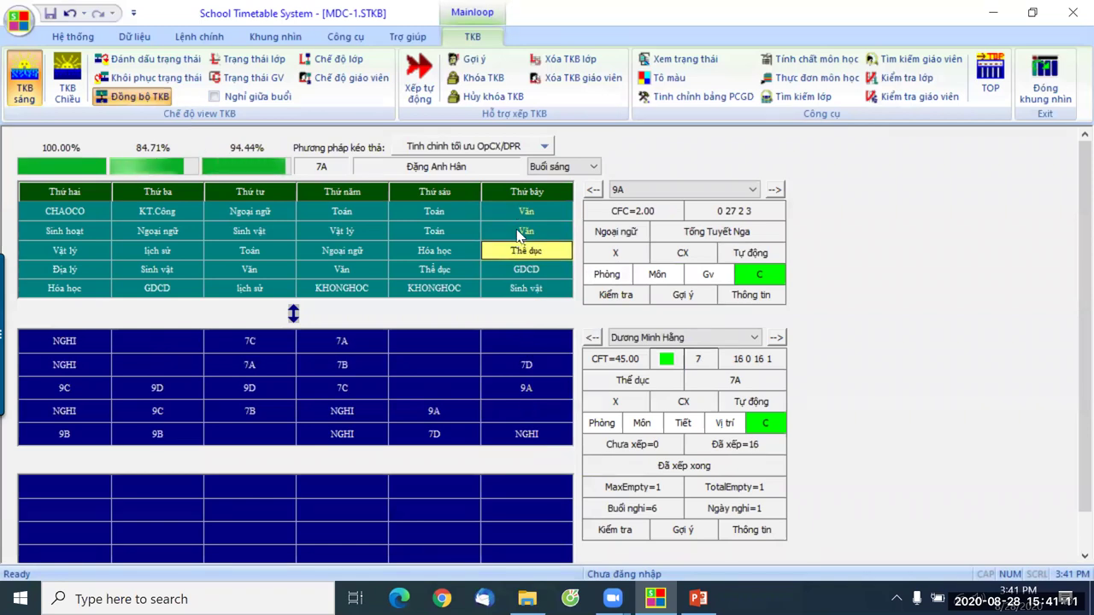
left_click(517, 229)
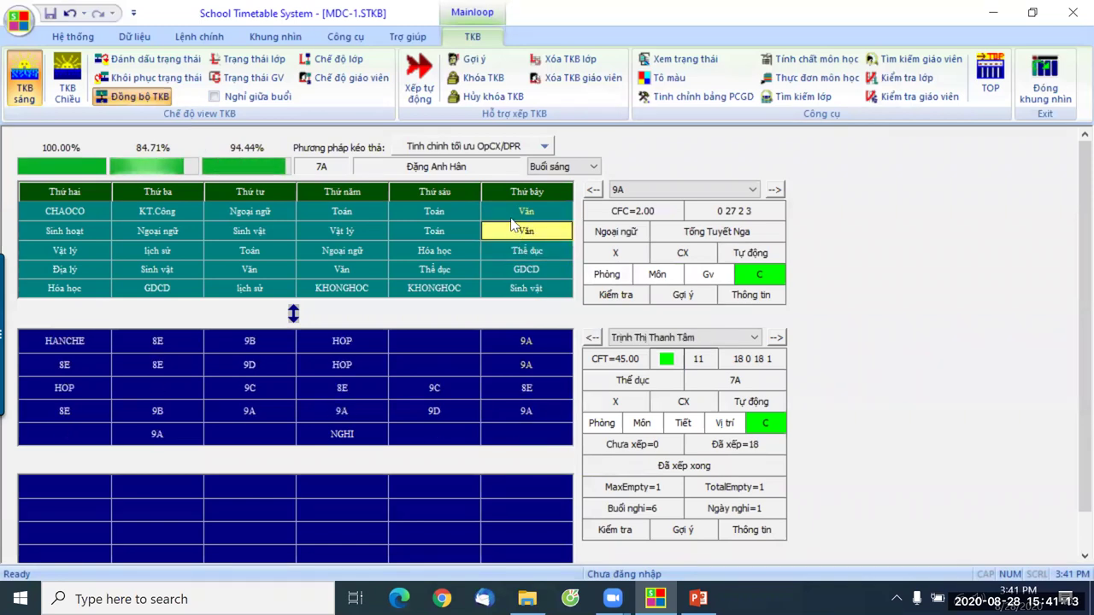
left_click(506, 214)
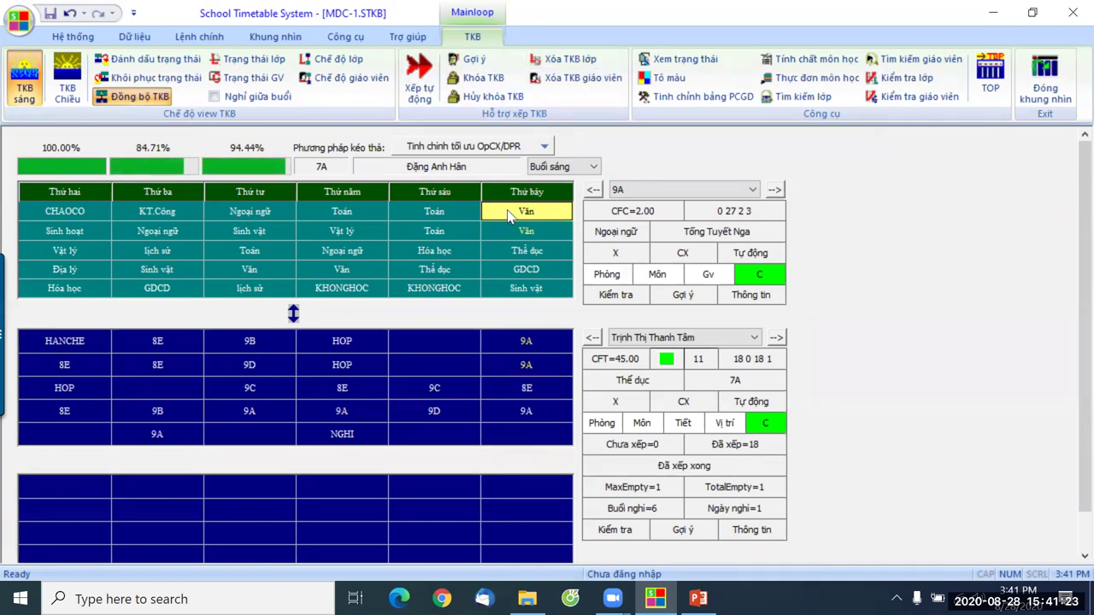
right_click(509, 215)
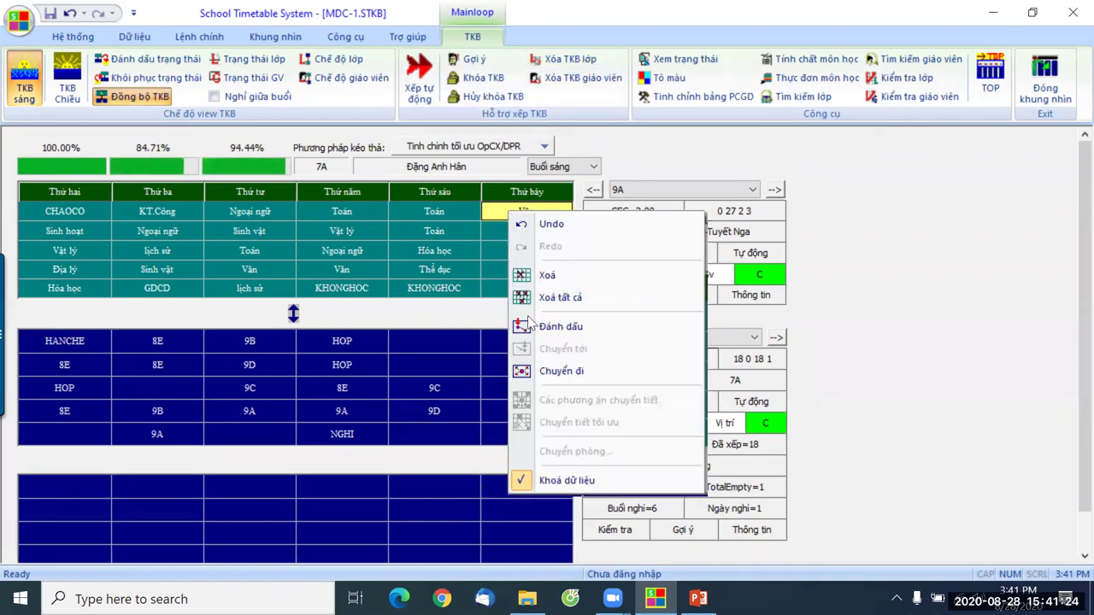
left_click(566, 482)
left_click(502, 228)
right_click(502, 228)
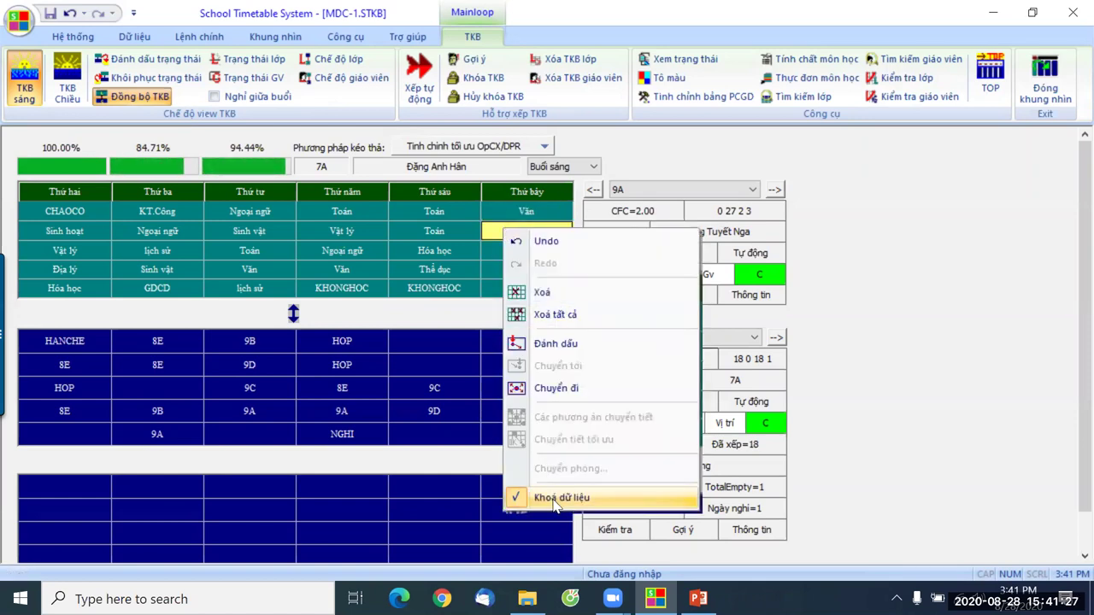
left_click(554, 498)
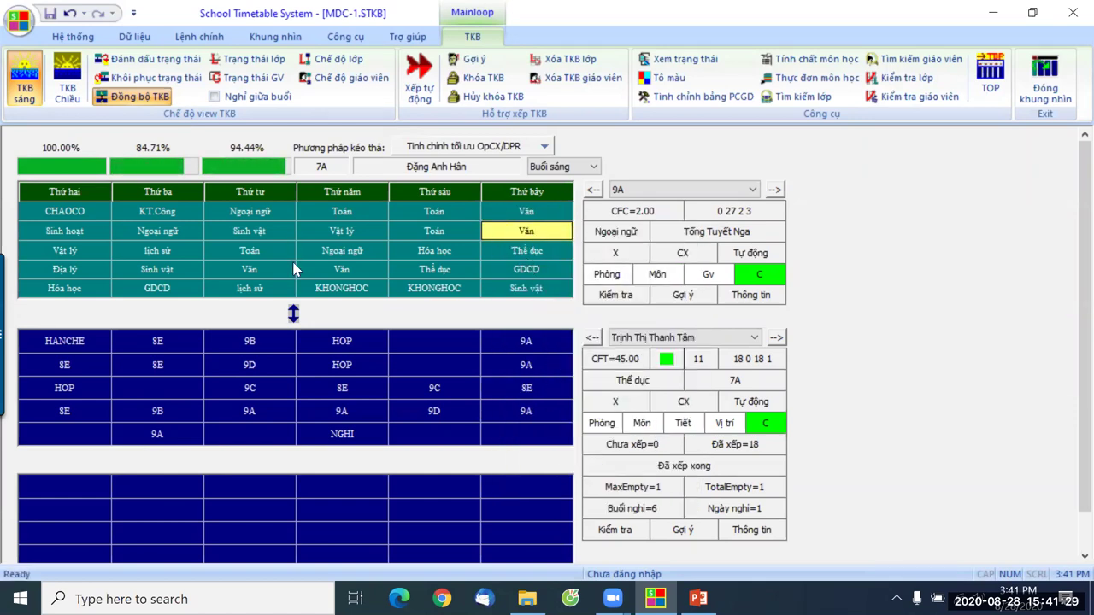
left_click(340, 291)
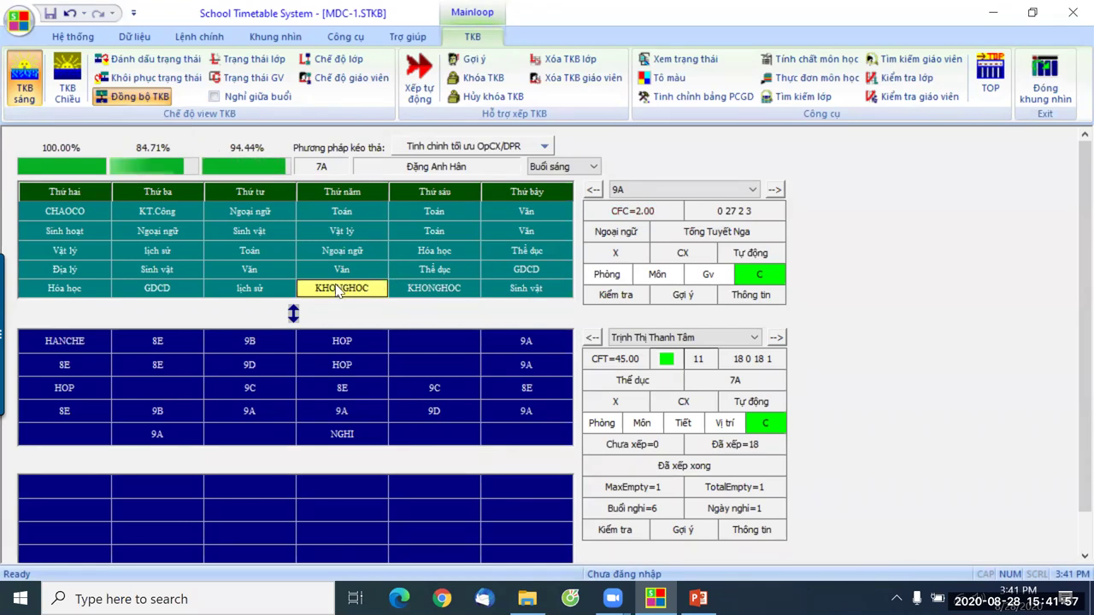
left_click(262, 292)
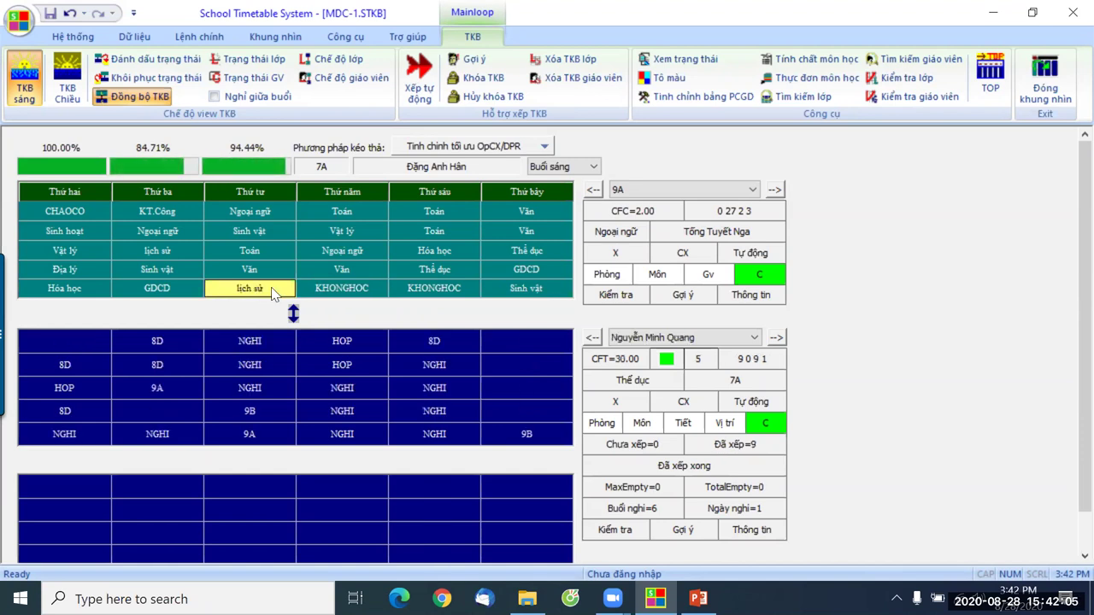
Delete 9A's Wednesday lịch sử lesson with Xoá.
left_click(333, 293)
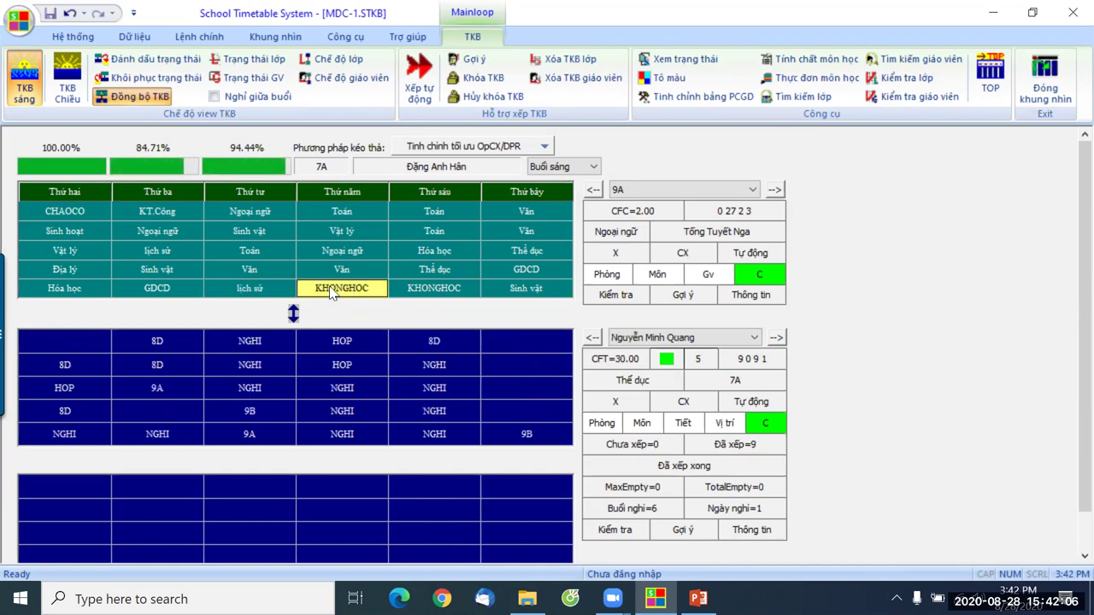
left_click(255, 292)
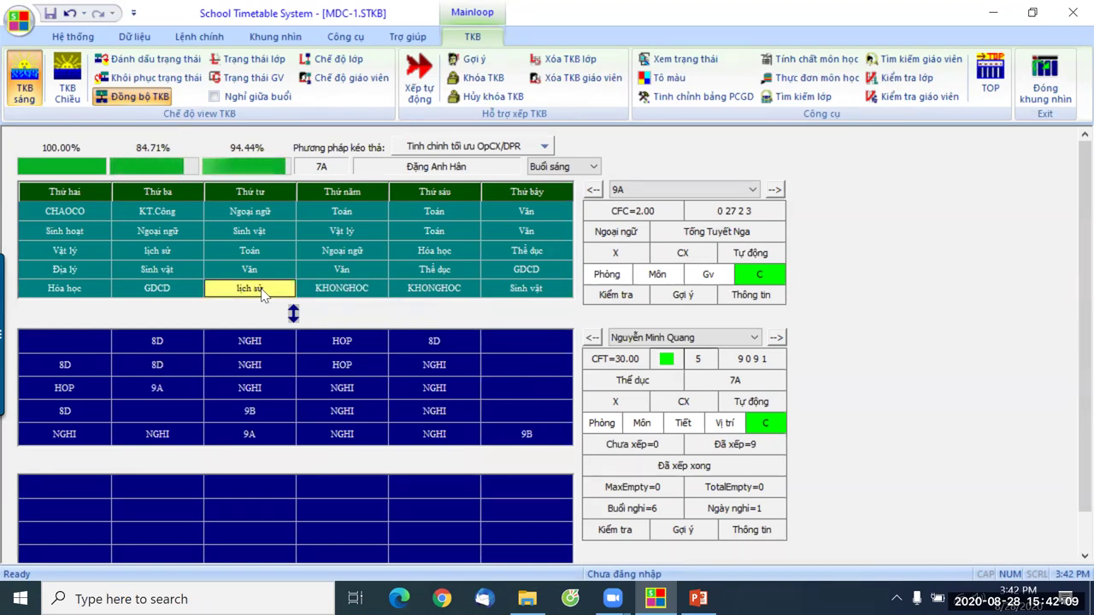
right_click(263, 293)
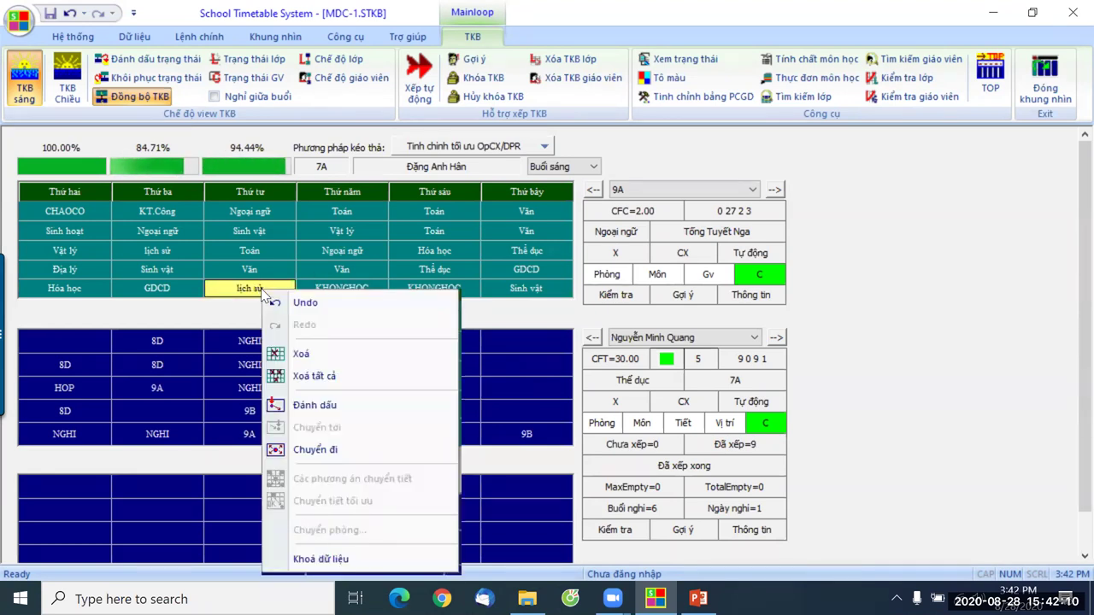
left_click(299, 354)
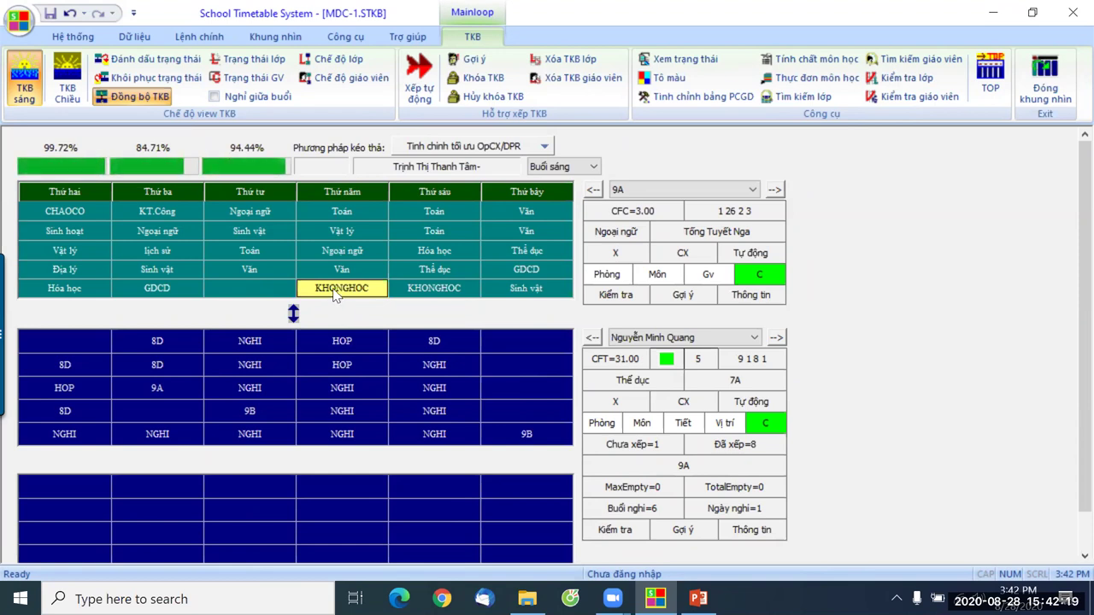
Move the KHONGHOC block from Thursday into the emptied Wednesday slot using Pick.
right_click(335, 294)
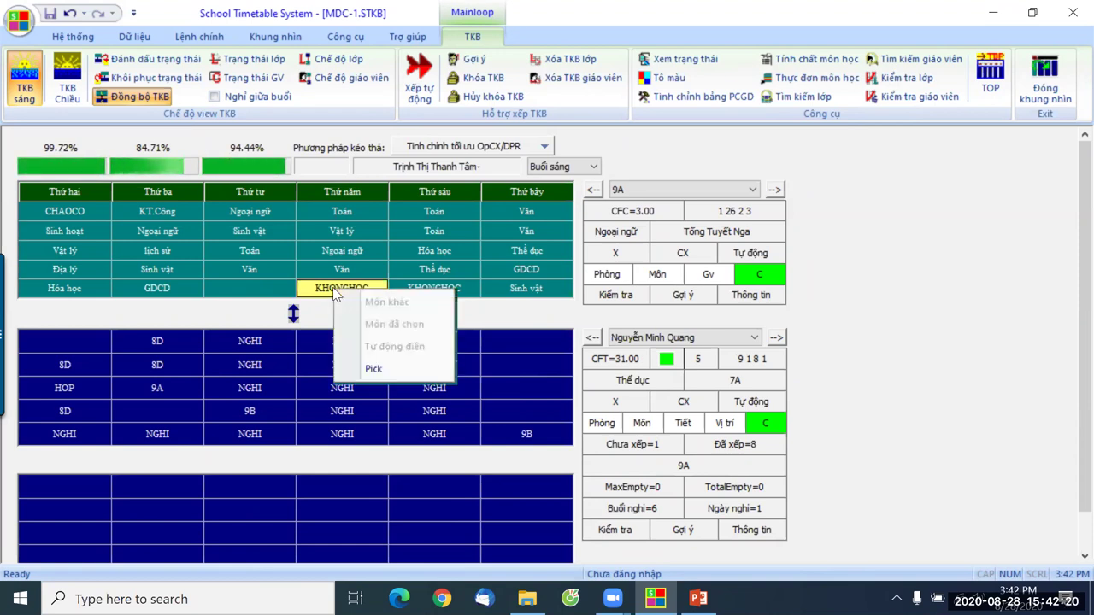
left_click(374, 371)
left_click(249, 291)
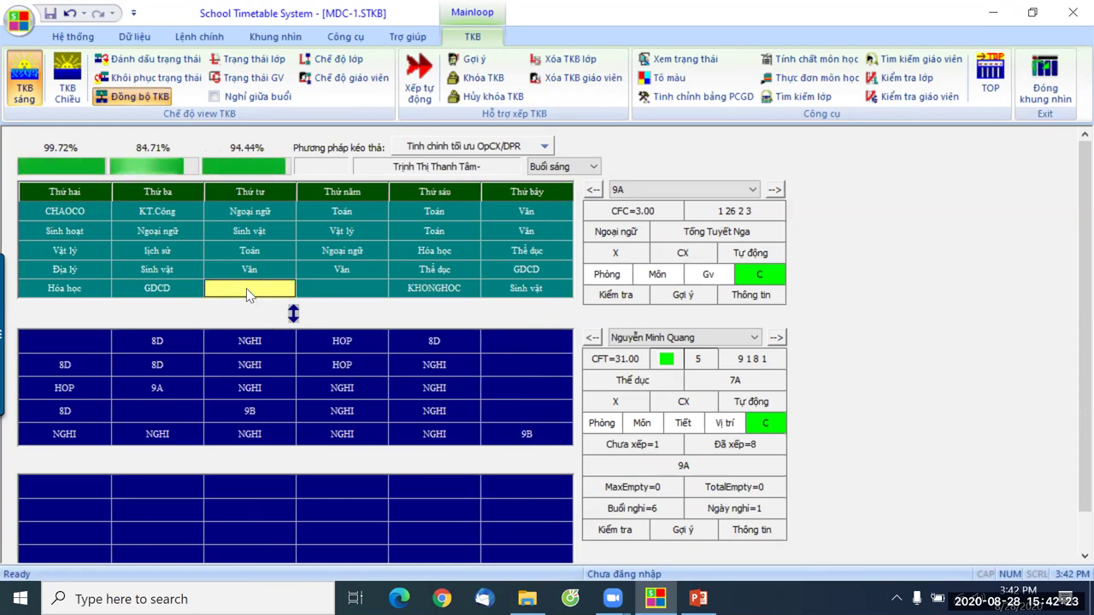
right_click(248, 295)
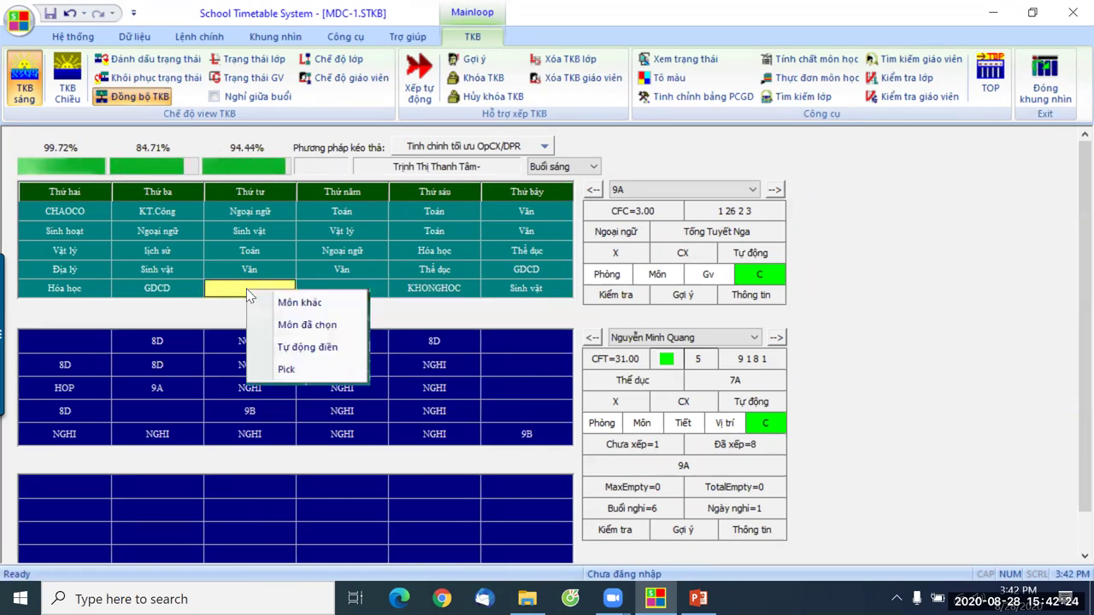
left_click(287, 369)
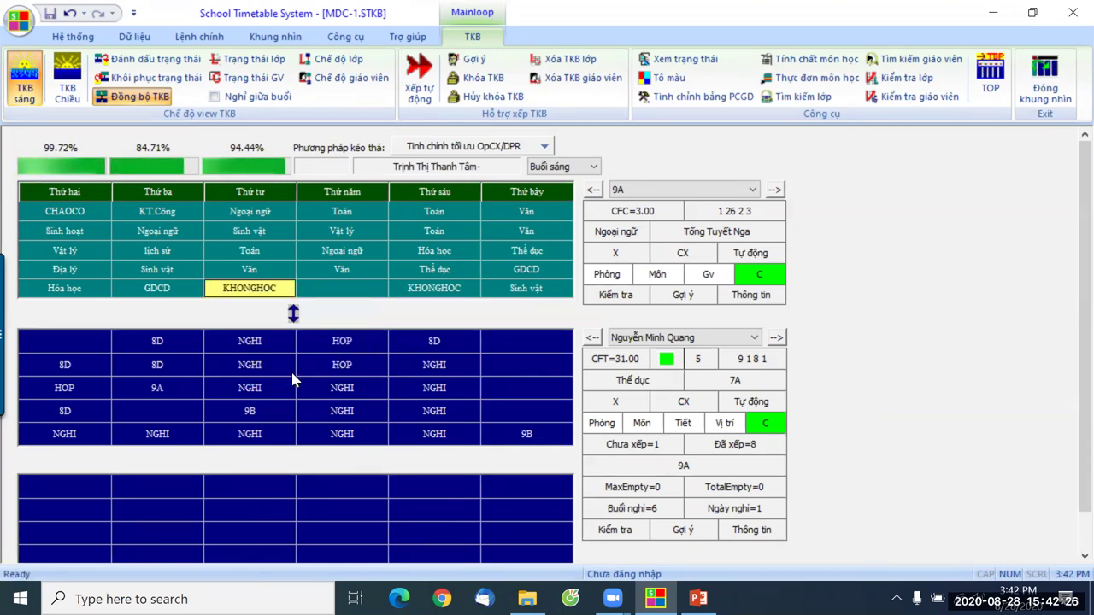
Pick up and re-place KHONGHOC in Wednesday period 5 until it stays there.
right_click(249, 292)
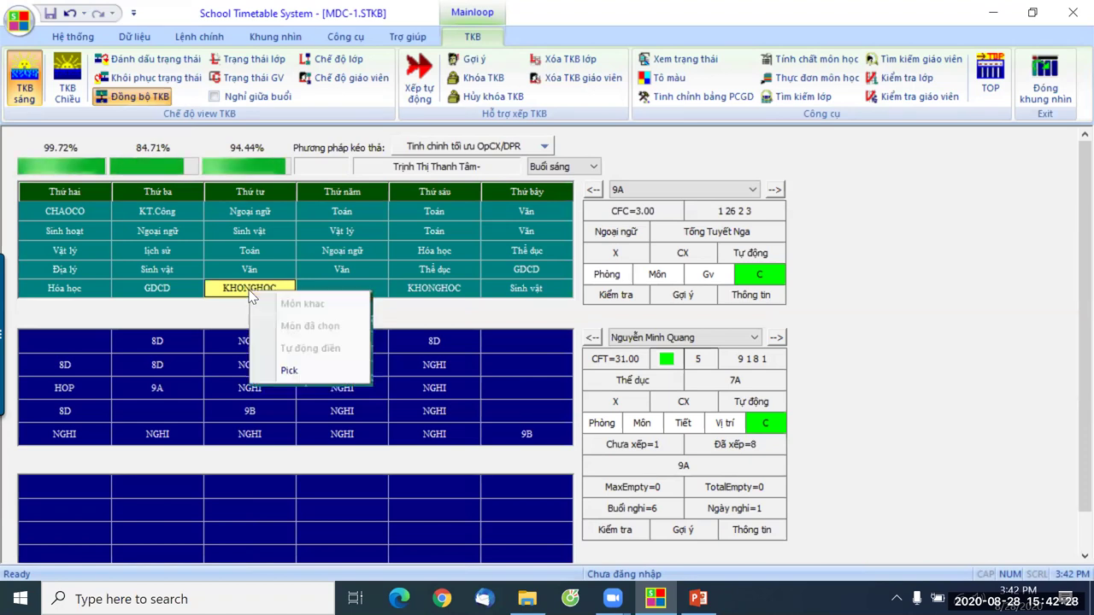
left_click(287, 370)
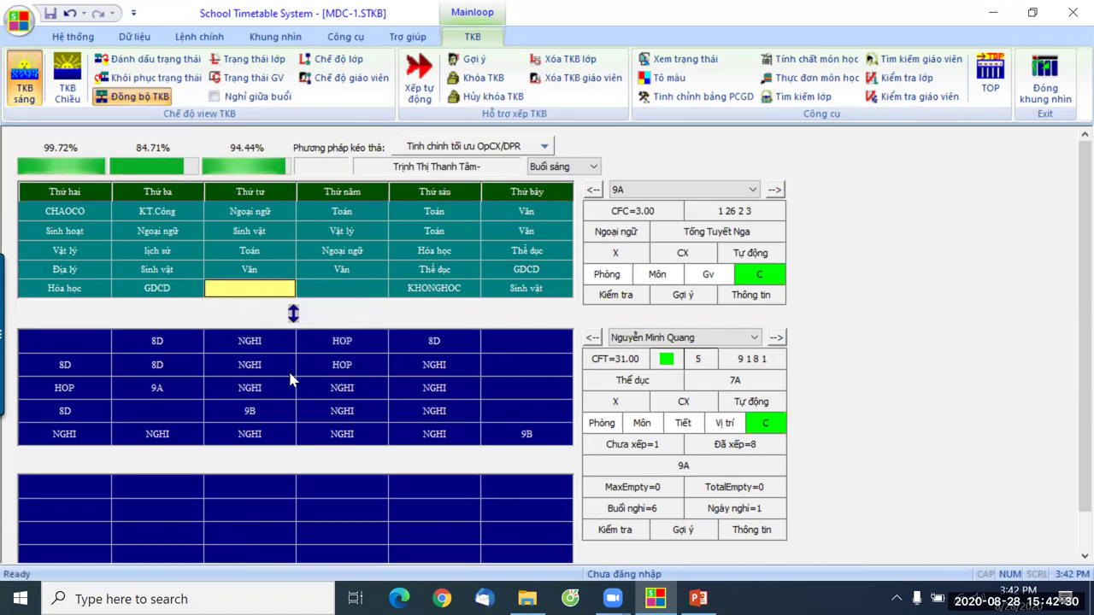
right_click(250, 293)
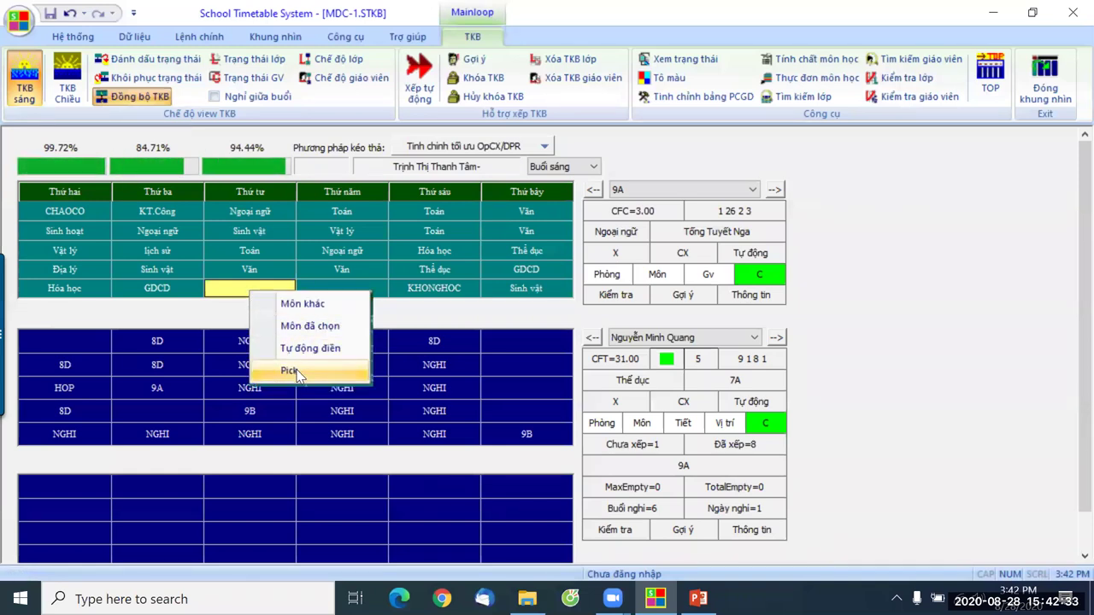
left_click(294, 372)
right_click(253, 287)
left_click(293, 372)
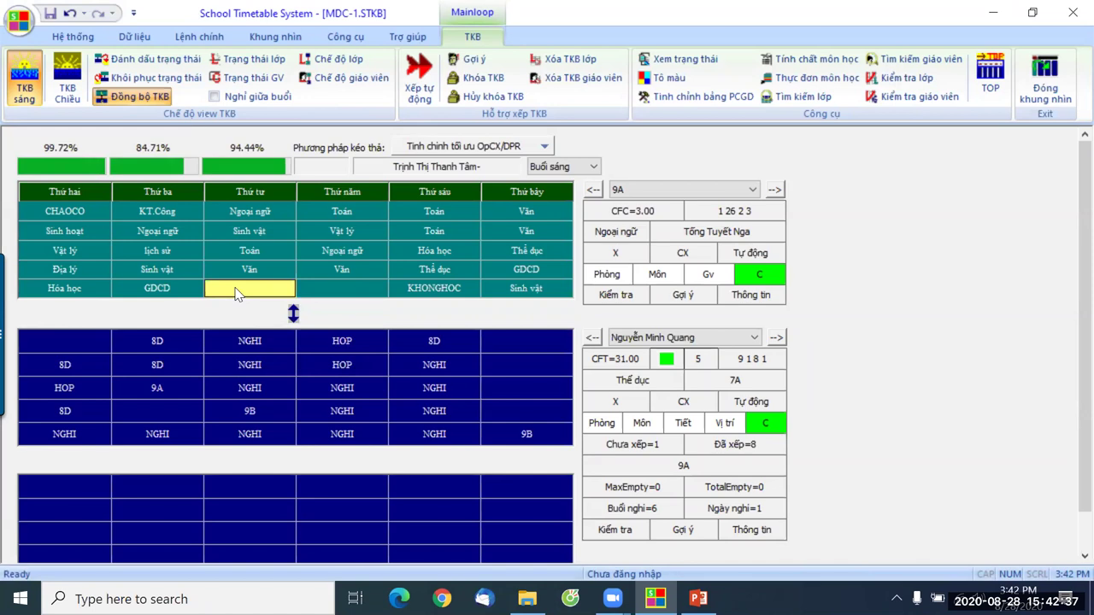
right_click(237, 293)
left_click(257, 370)
left_click(627, 233)
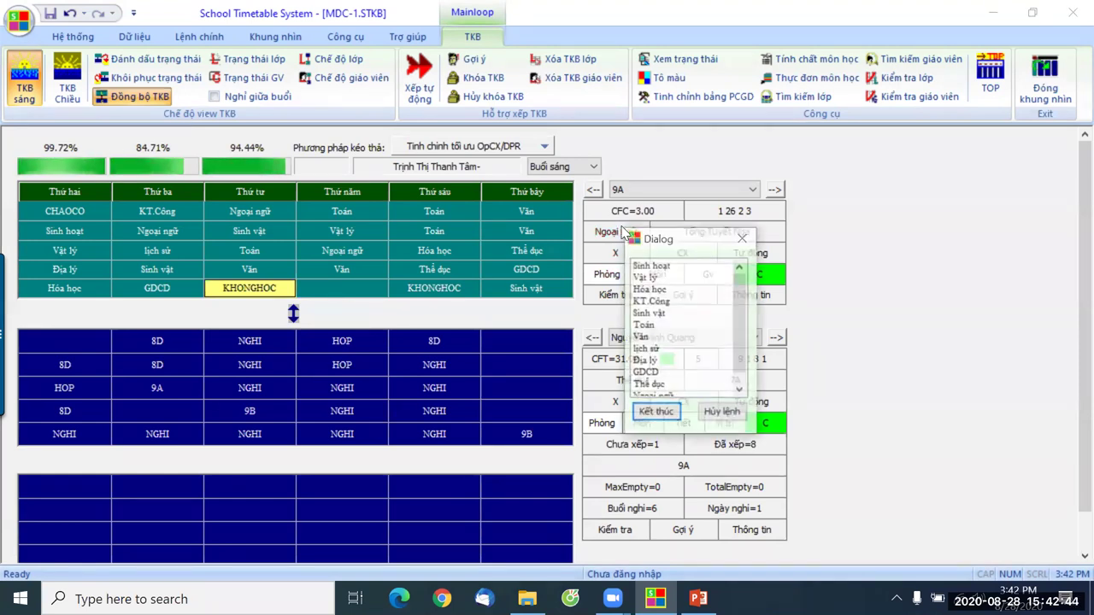
Place lịch sử into 9A's empty Thursday last period, then switch to the PowerPoint presentation.
left_click(647, 350)
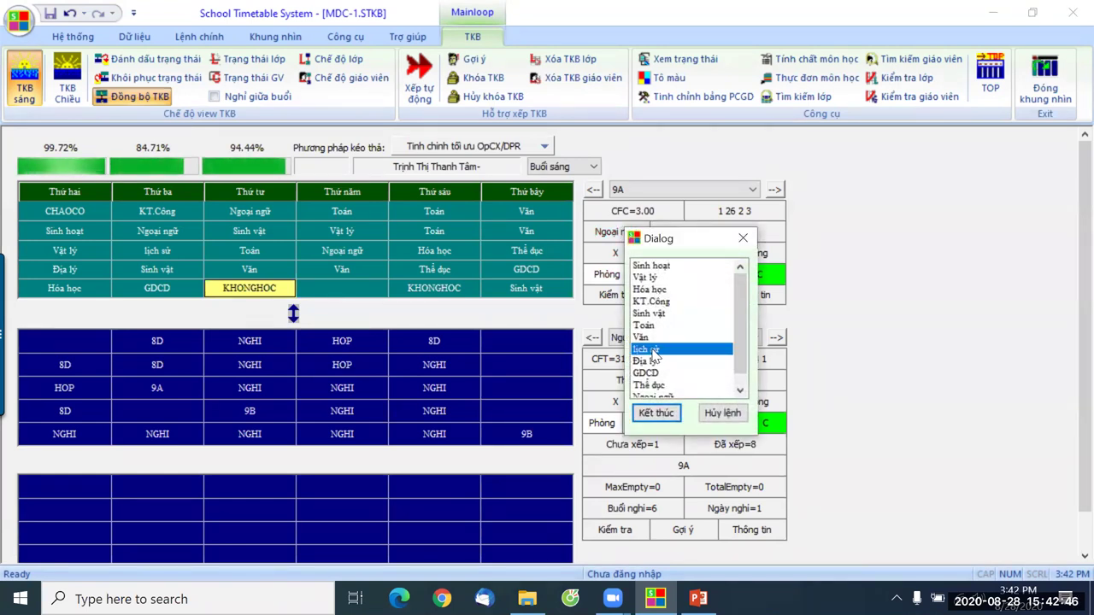
left_click(655, 413)
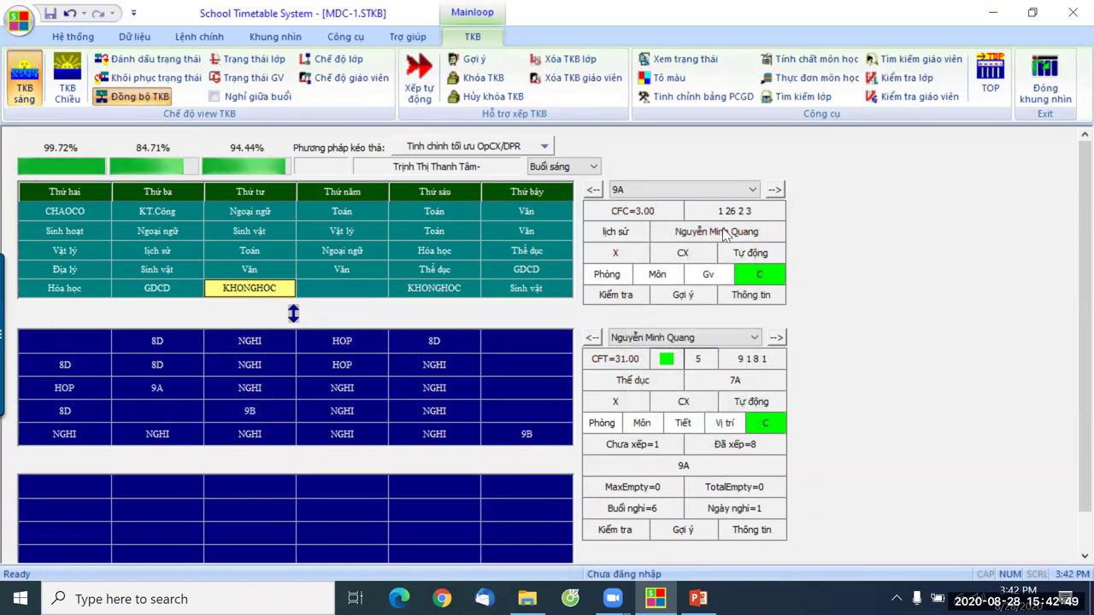
left_click(341, 291)
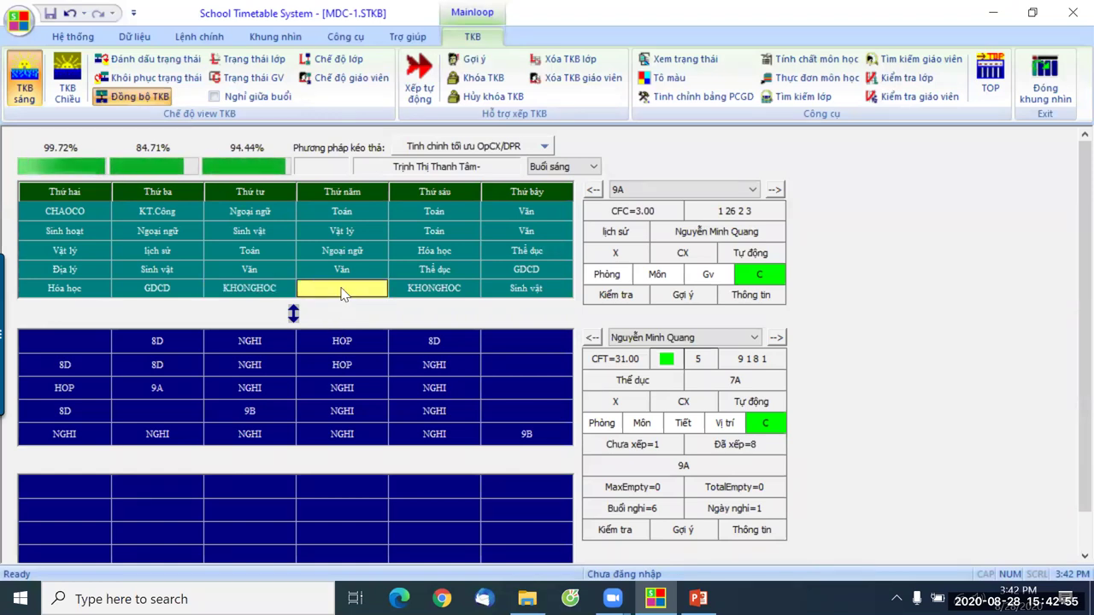
right_click(341, 291)
left_click(414, 331)
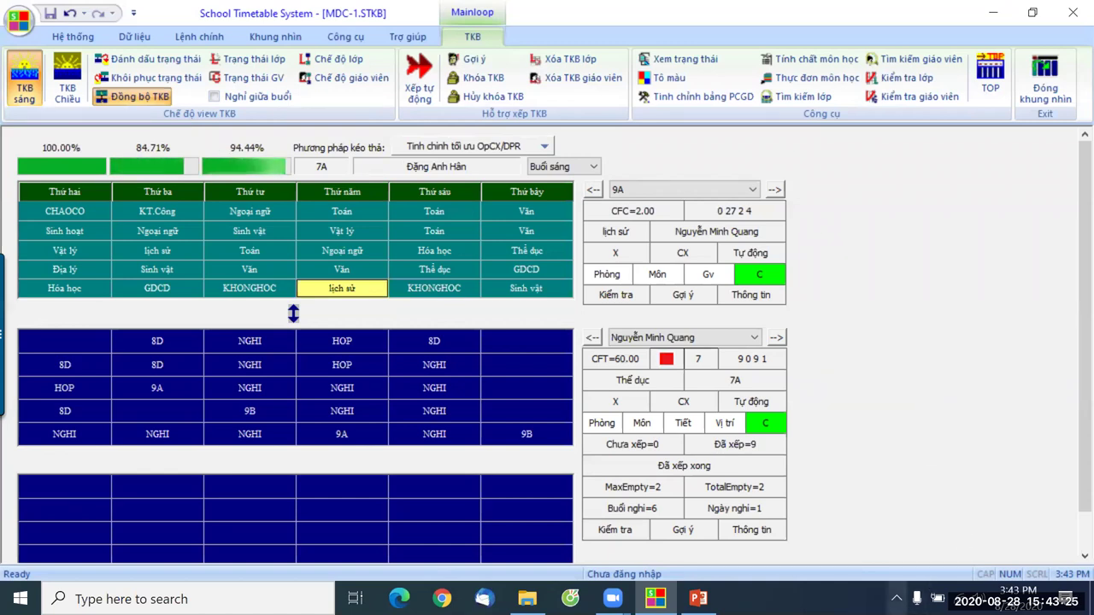
key("alt+Tab")
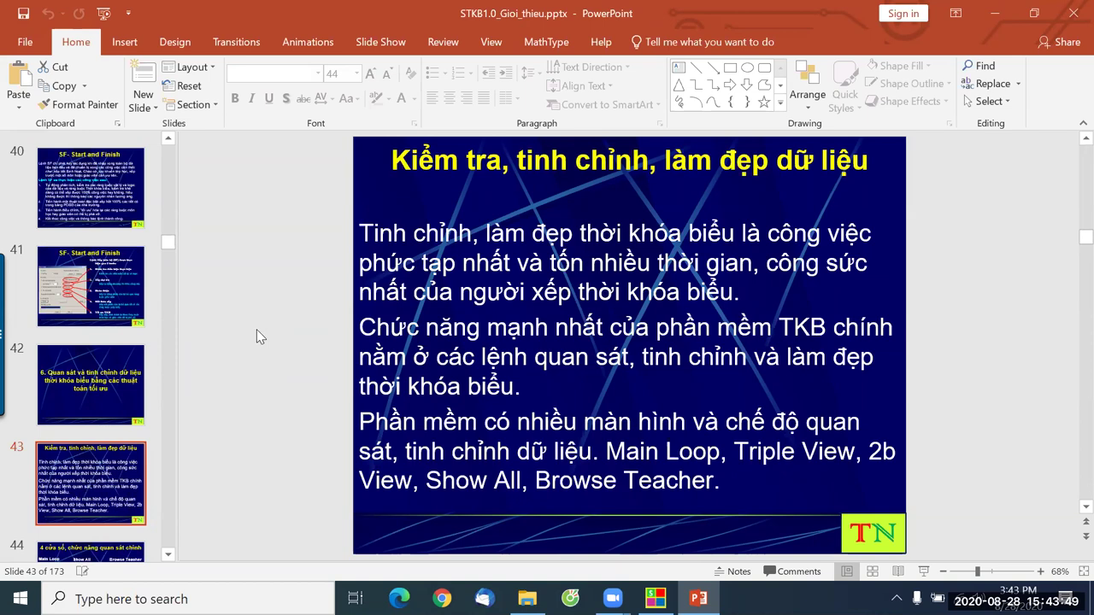
scroll(85, 455, "down", 6)
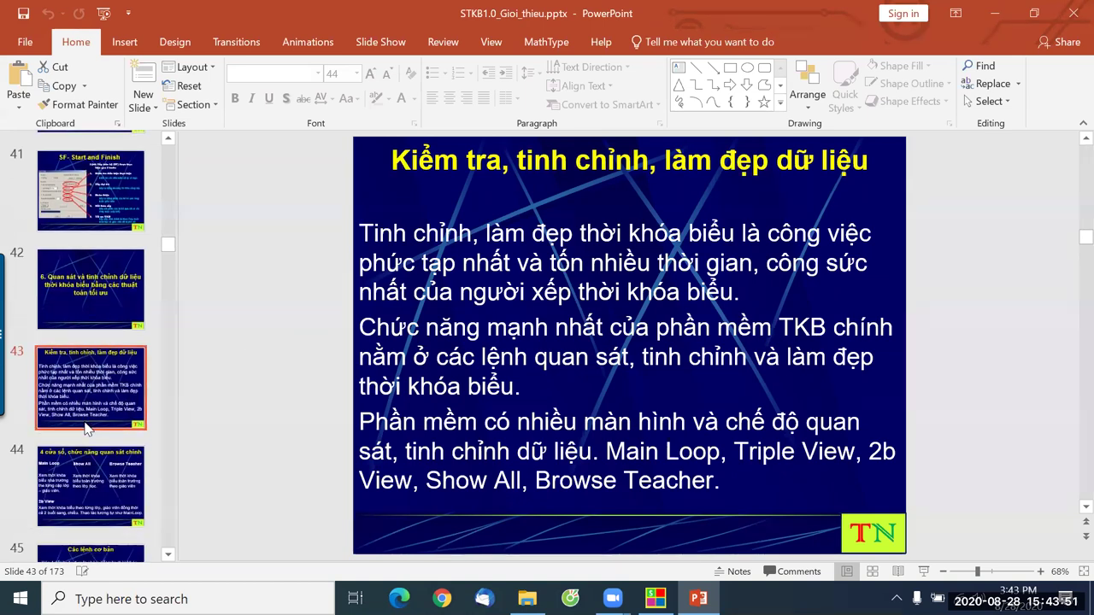